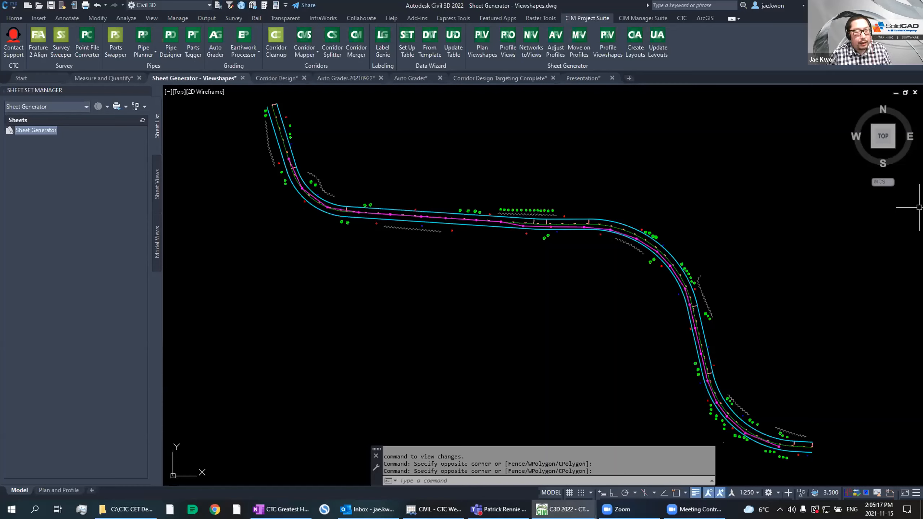
{"action": "left_click", "coordinate": [753, 197]}
{"action": "left_click", "coordinate": [712, 176]}
{"action": "scroll", "coordinate": [726, 185], "scroll_direction": "up", "scroll_amount": 2}
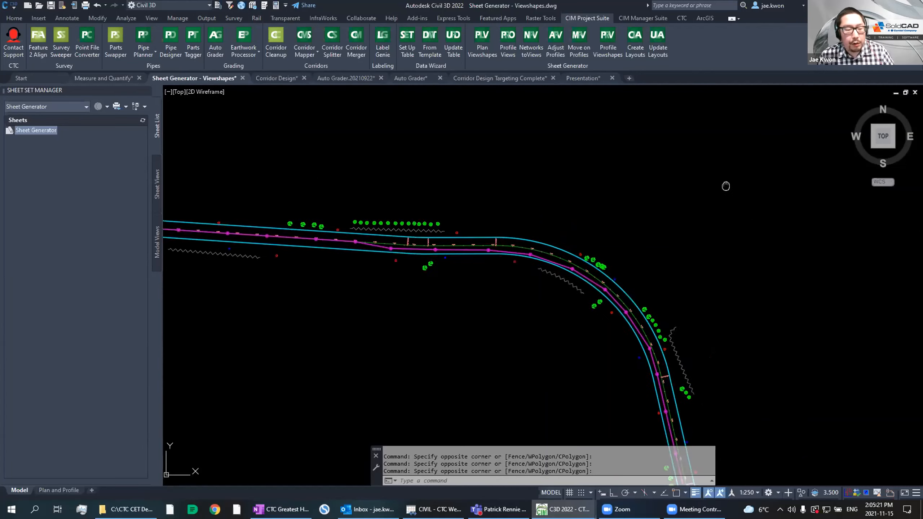
{"action": "middle_click_drag", "start_coordinate": [726, 186], "coordinate": [826, 162]}
{"action": "scroll", "coordinate": [759, 162], "scroll_direction": "down", "scroll_amount": 3}
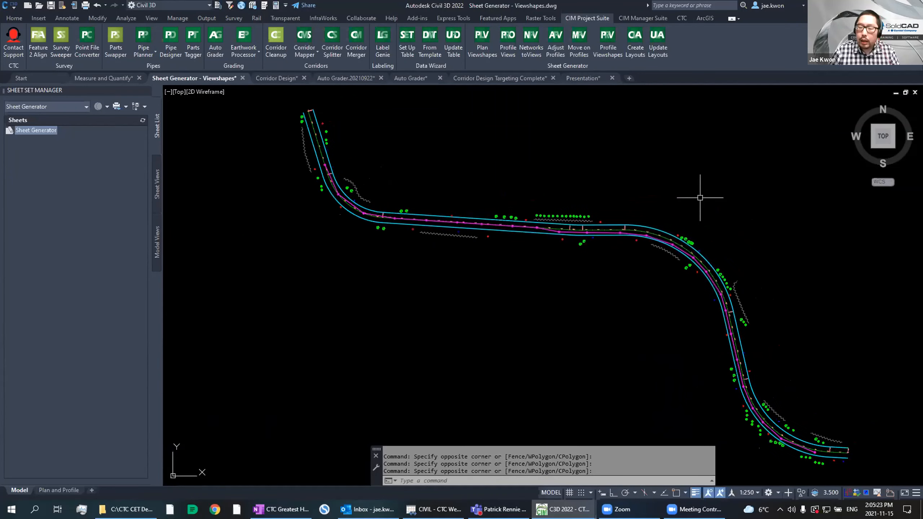
Step: Switch to the Measure and Quantify drawing and start Label Genie for the parking lot
{"action": "left_click", "coordinate": [125, 77]}
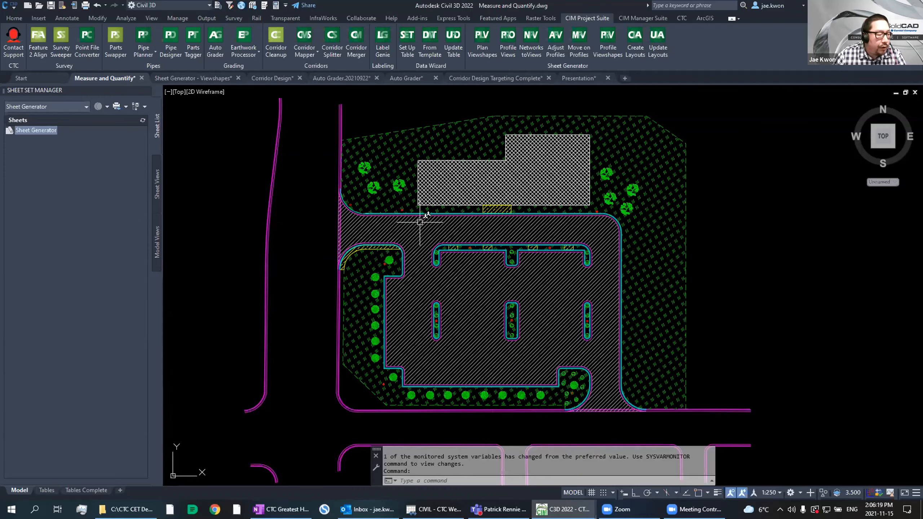
{"action": "mouse_move", "coordinate": [422, 208]}
{"action": "middle_mouse_down"}
{"action": "mouse_move", "coordinate": [510, 204]}
{"action": "mouse_move", "coordinate": [495, 171]}
{"action": "middle_mouse_up"}
{"action": "scroll", "coordinate": [504, 206], "scroll_direction": "up", "scroll_amount": 2}
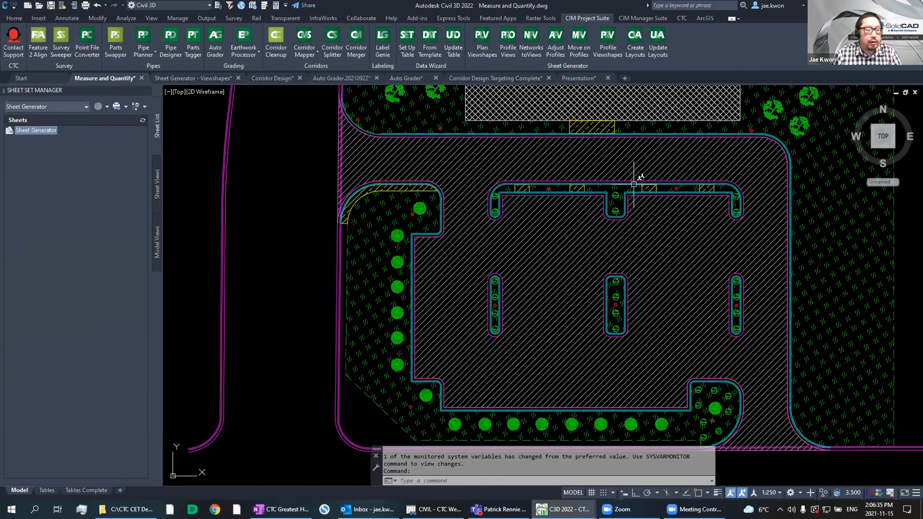
{"action": "middle_click_drag", "start_coordinate": [654, 223], "coordinate": [624, 220]}
{"action": "key", "text": "Escape"}
{"action": "middle_click_drag", "start_coordinate": [498, 169], "coordinate": [477, 150]}
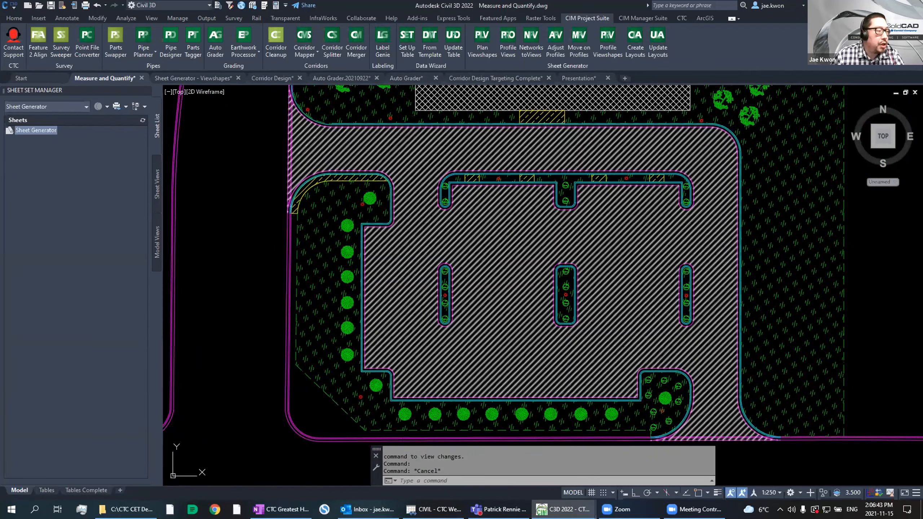
{"action": "left_click", "coordinate": [383, 42]}
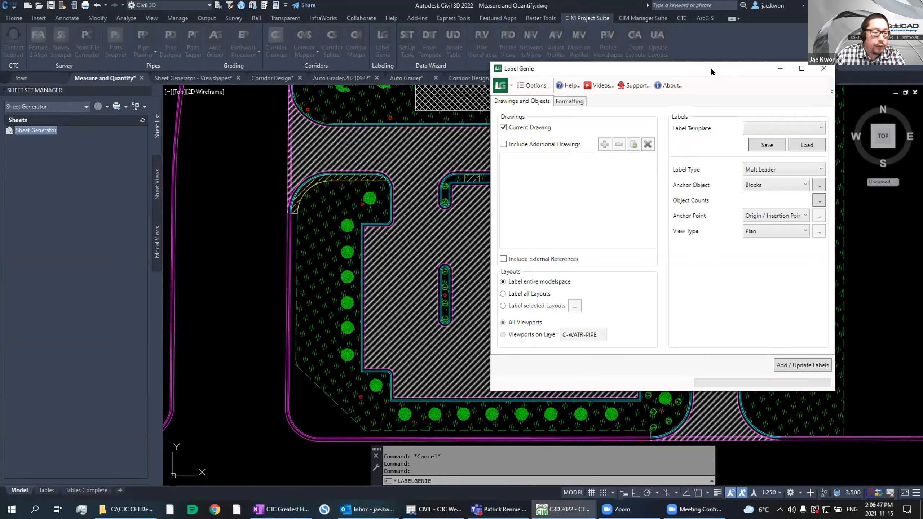
{"action": "left_click_drag", "start_coordinate": [711, 72], "coordinate": [658, 66]}
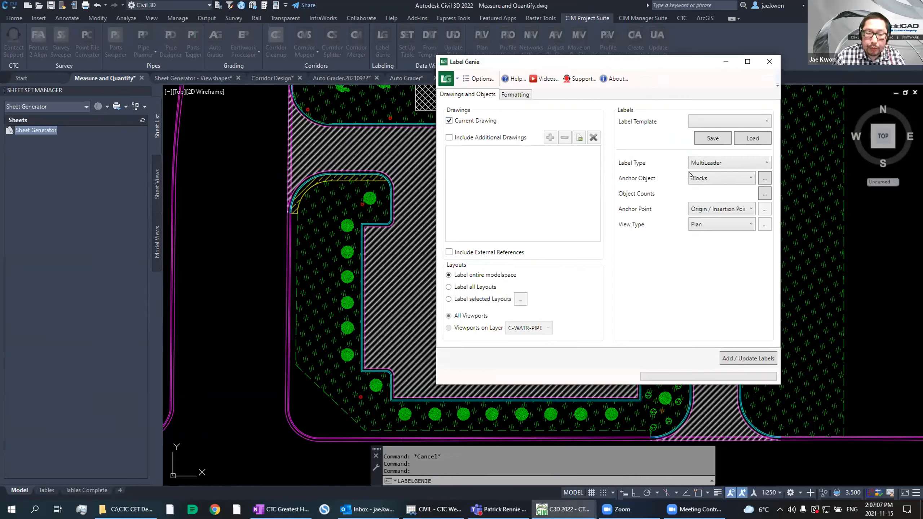
Step: Set the label type to Surface: Spot with Feature Lines as the anchor object
{"action": "left_click", "coordinate": [716, 164]}
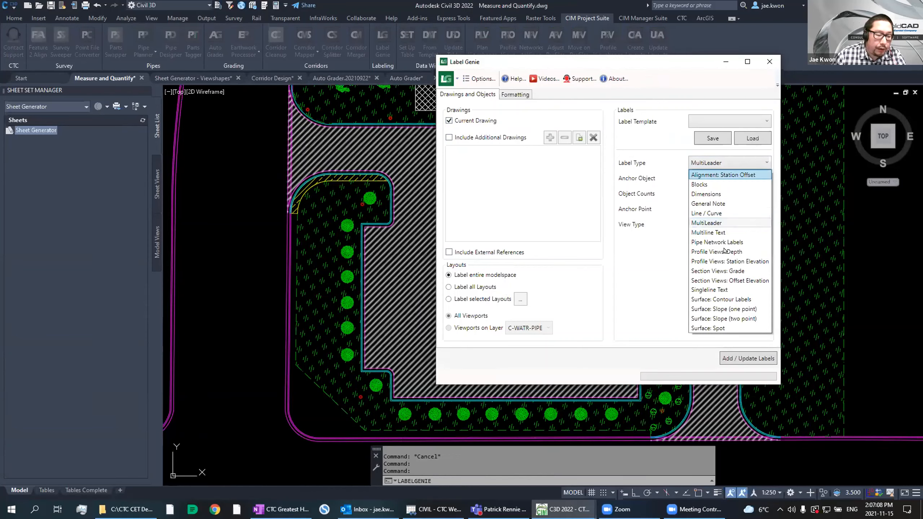
{"action": "left_click", "coordinate": [723, 329]}
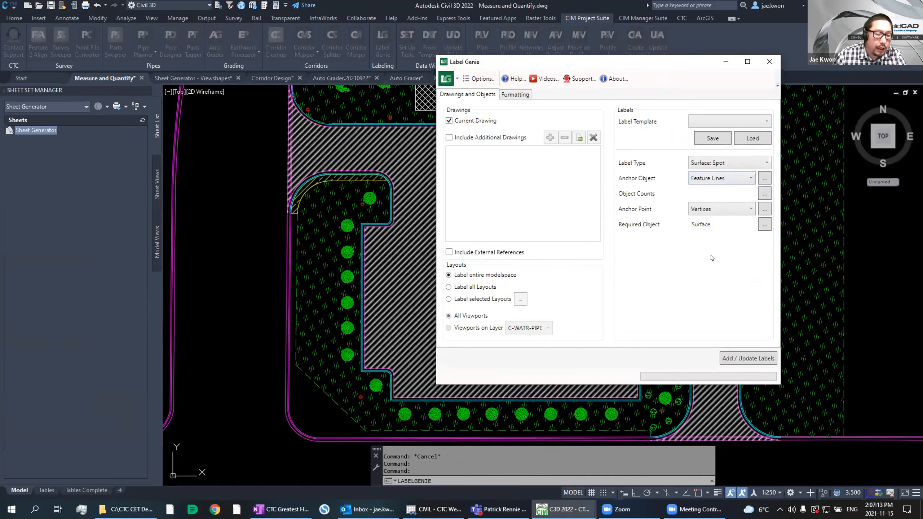
{"action": "left_click", "coordinate": [734, 180]}
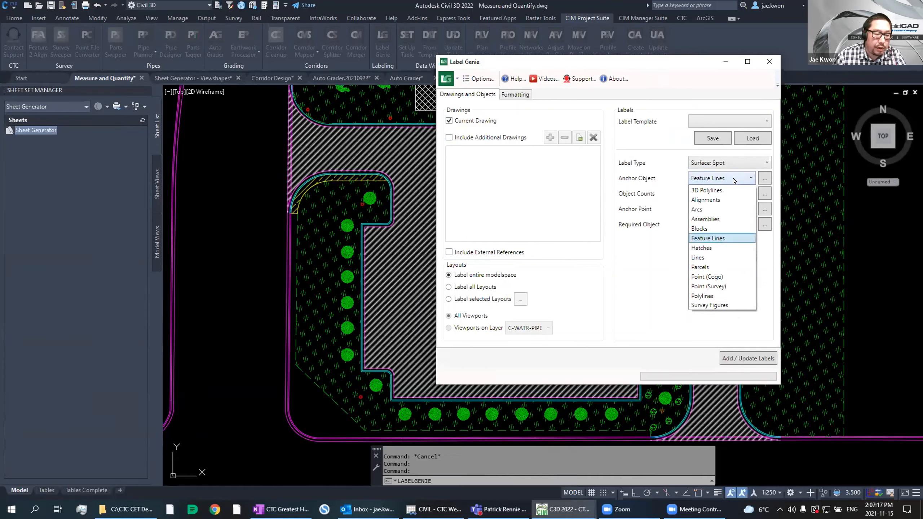
{"action": "left_click", "coordinate": [719, 239]}
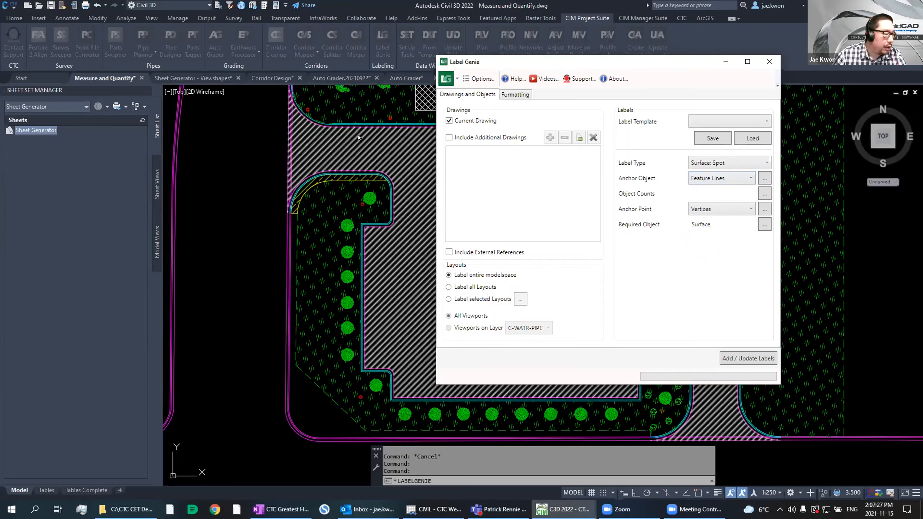
Step: Redefine the anchor feature lines' include-layer filter as C-PAVE-CURB-EOA by picking the curb feature line along the building-side driveway
{"action": "left_click", "coordinate": [765, 180]}
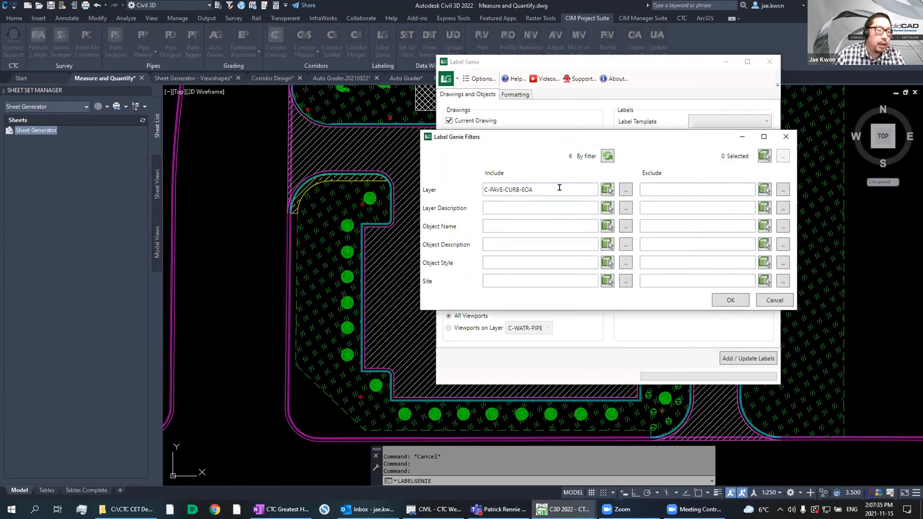
{"action": "left_click_drag", "start_coordinate": [553, 186], "coordinate": [441, 184]}
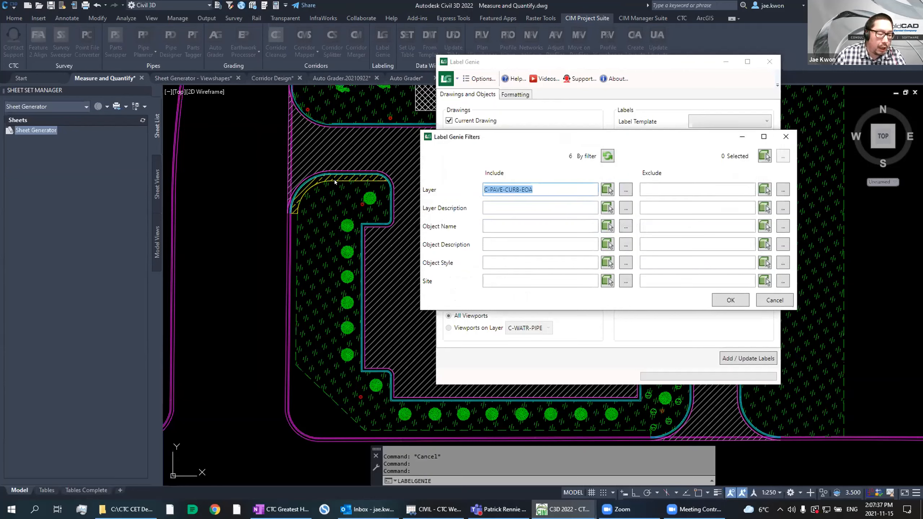
{"action": "key", "text": "BackSpace"}
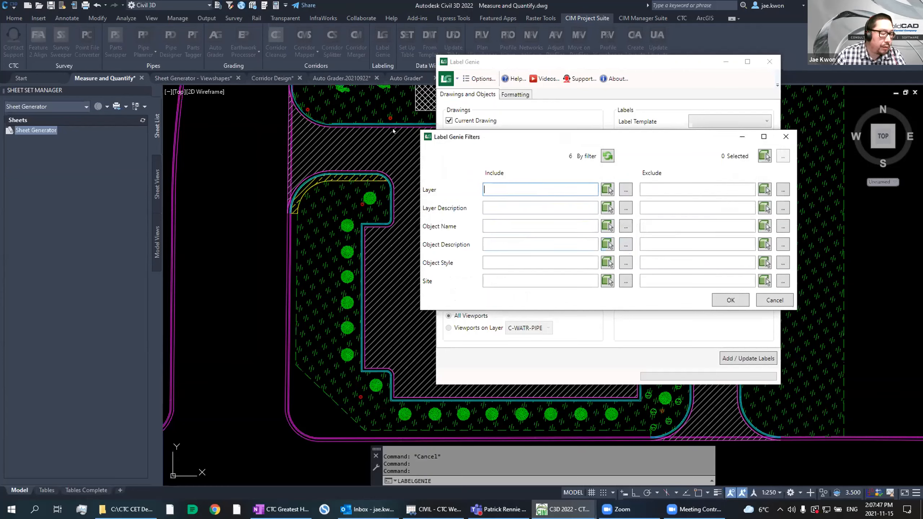
{"action": "left_click", "coordinate": [608, 188]}
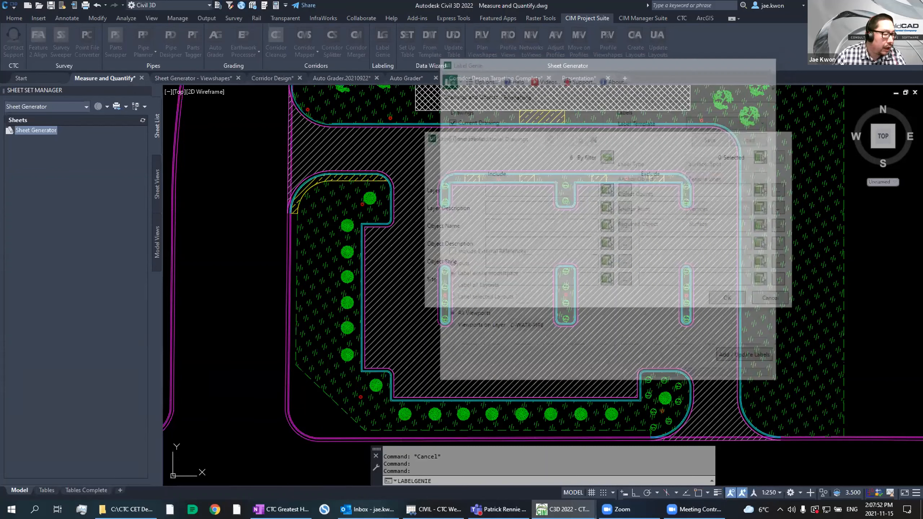
{"action": "scroll", "coordinate": [450, 135], "scroll_direction": "up", "scroll_amount": 4}
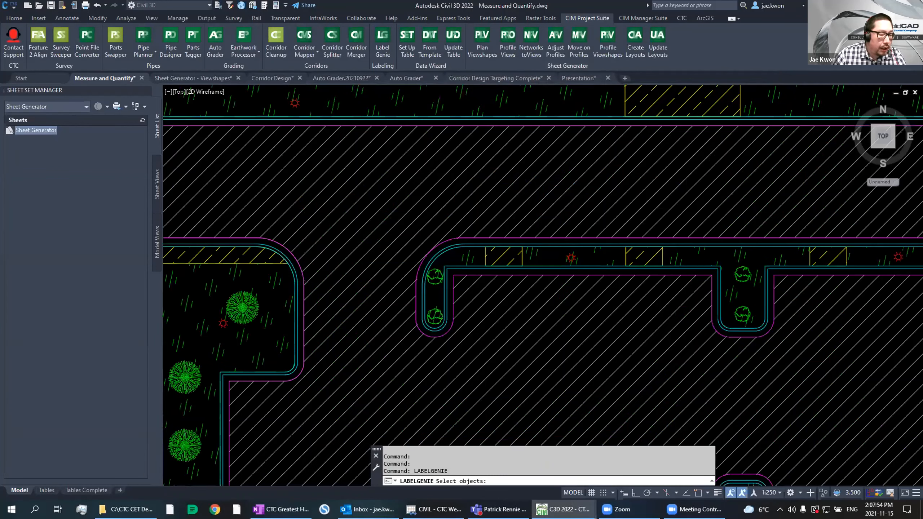
{"action": "scroll", "coordinate": [453, 128], "scroll_direction": "up", "scroll_amount": 2}
{"action": "left_click", "coordinate": [457, 124]}
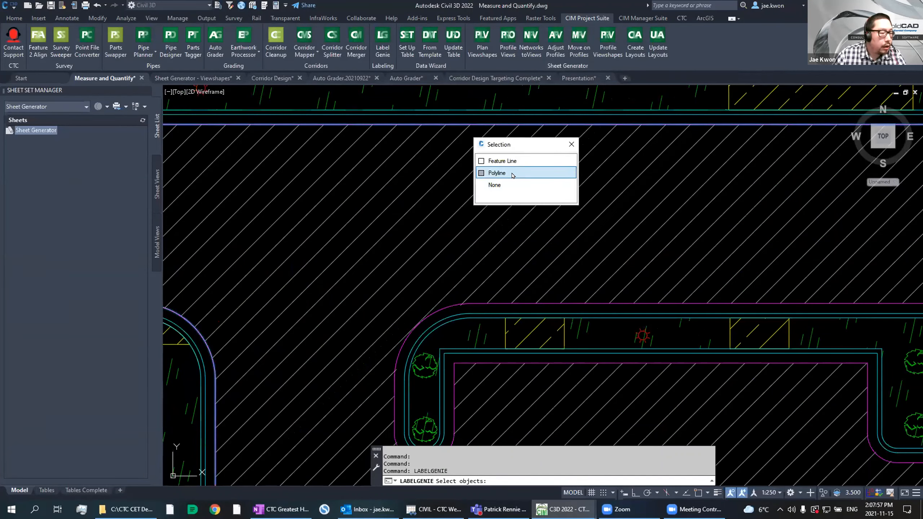
{"action": "left_click", "coordinate": [516, 161]}
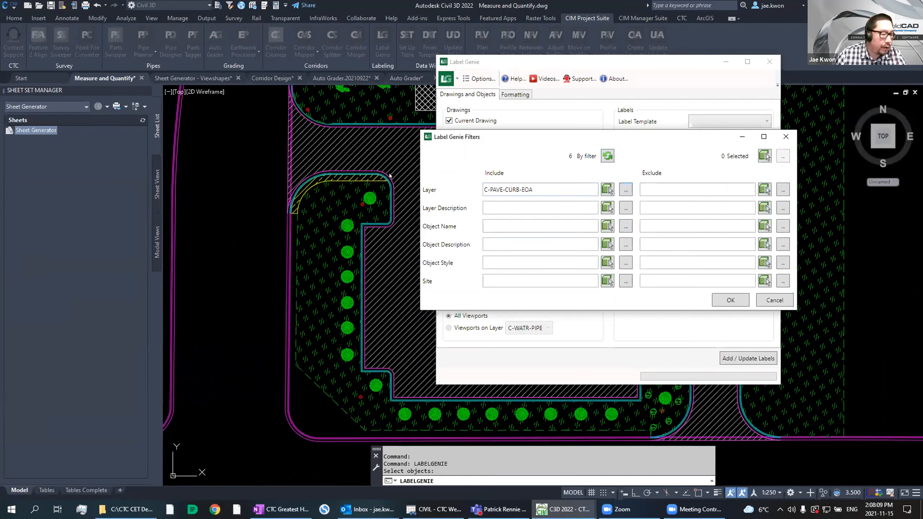
{"action": "left_click", "coordinate": [728, 300]}
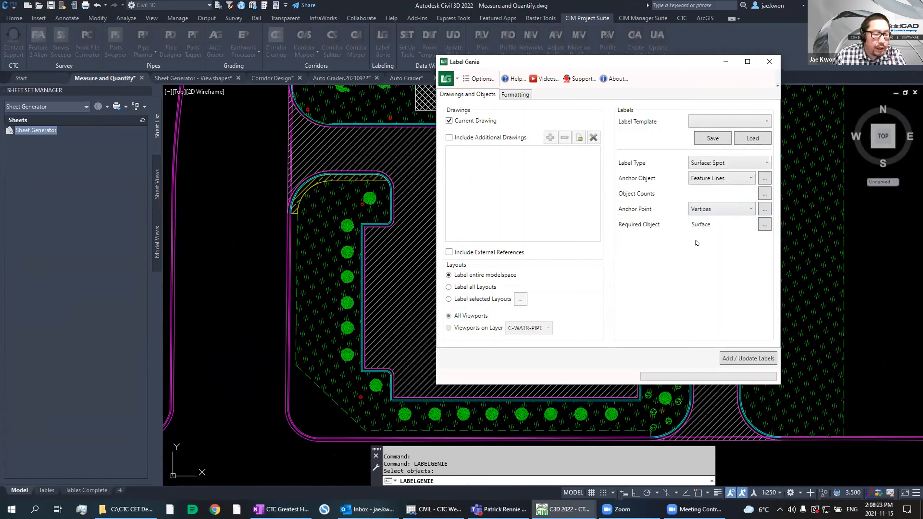
Step: Anchor the labels at vertices and accept the checked vertex types, from Point of Intersection through Point of Reverse Curvature
{"action": "left_click", "coordinate": [742, 209]}
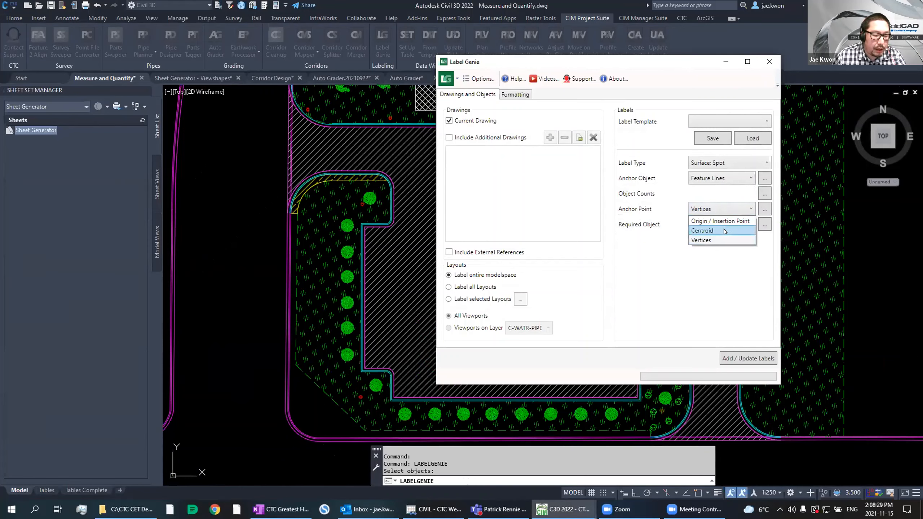
{"action": "left_click", "coordinate": [714, 239]}
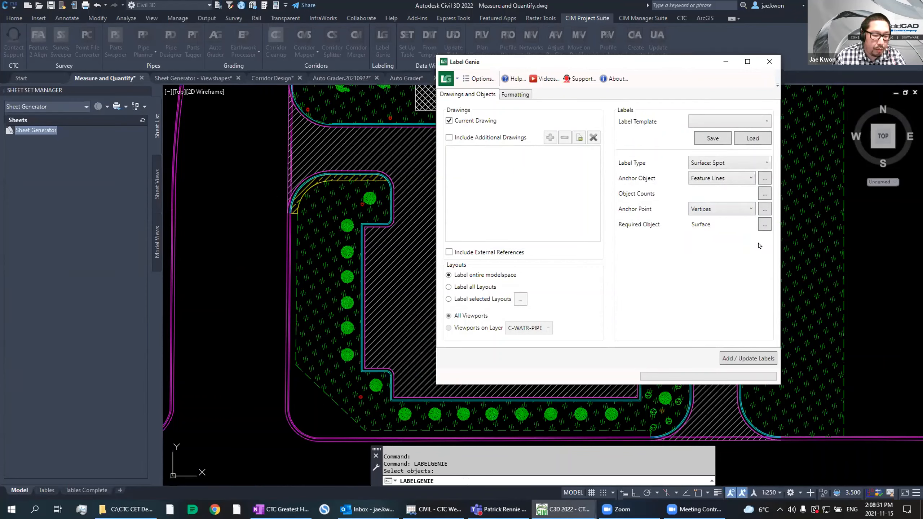
{"action": "left_click", "coordinate": [764, 210]}
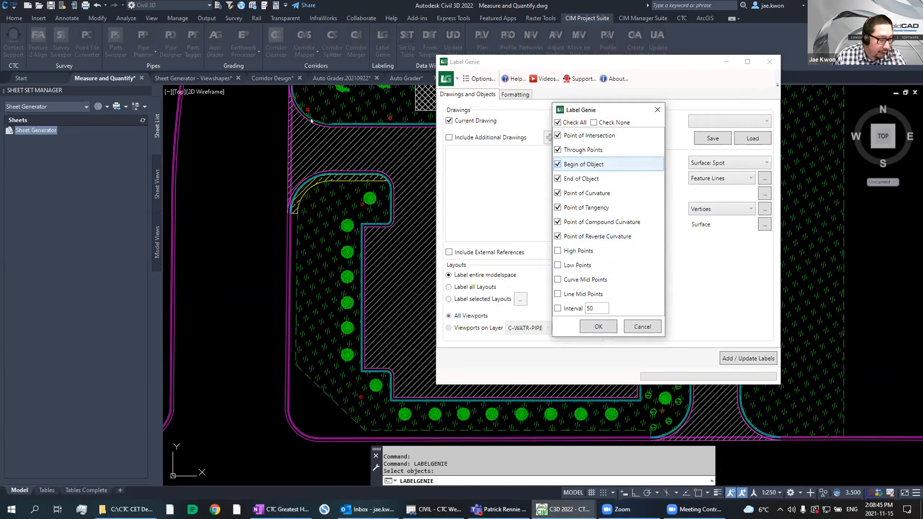
{"action": "left_click", "coordinate": [599, 327]}
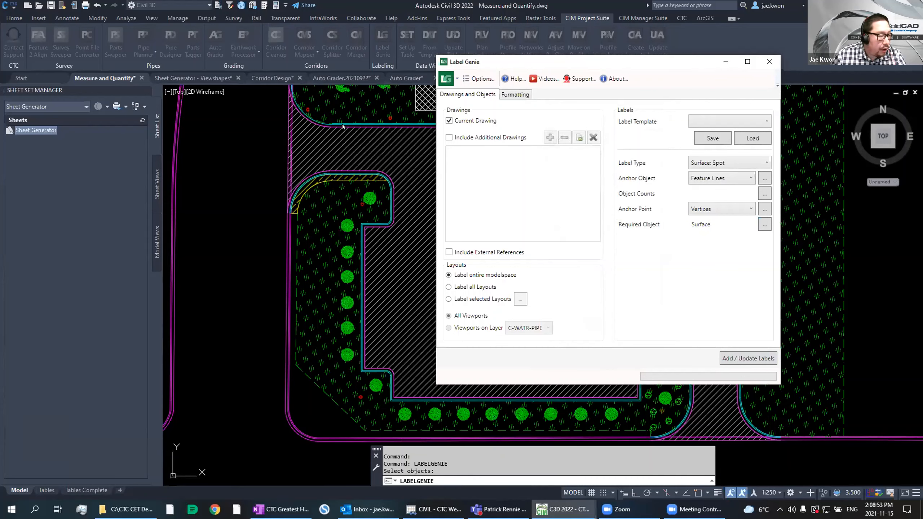
Step: Filter the required surface by object name with a wildcard on "grid"
{"action": "left_click", "coordinate": [765, 226]}
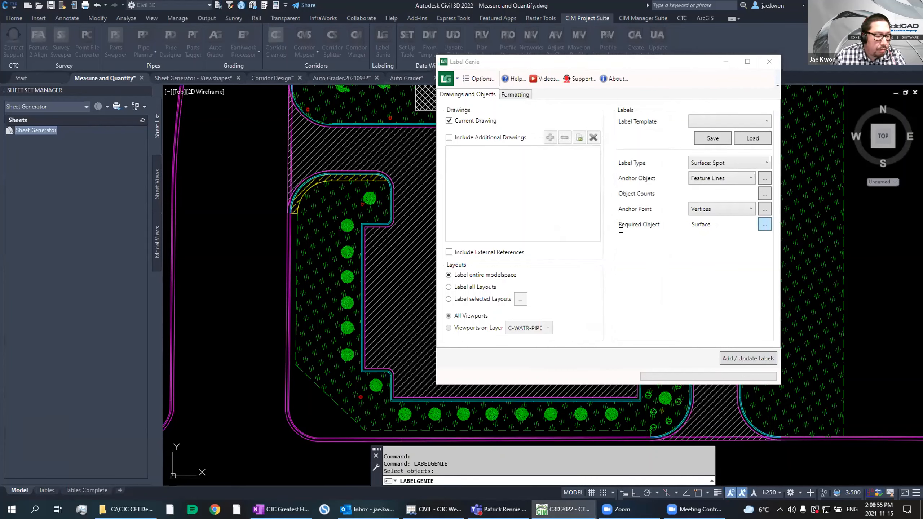
{"action": "left_click_drag", "start_coordinate": [545, 233], "coordinate": [394, 233]}
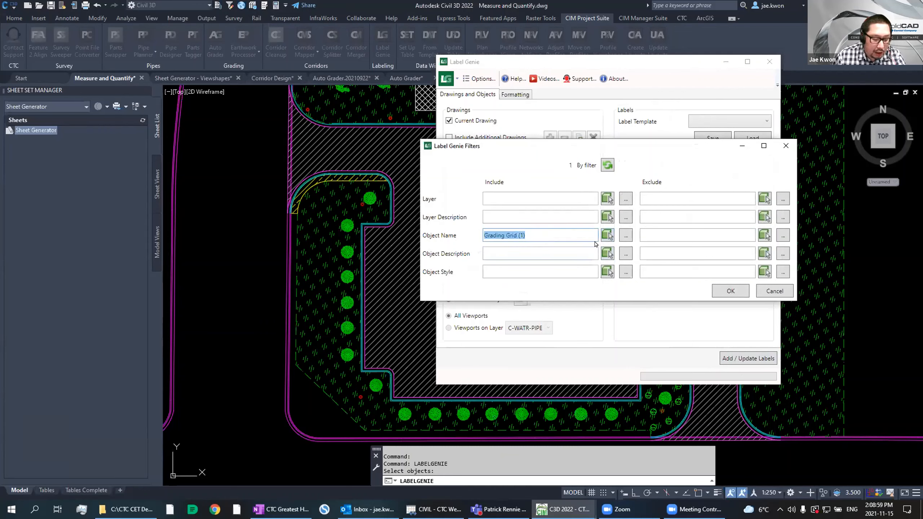
{"action": "key", "text": "Delete"}
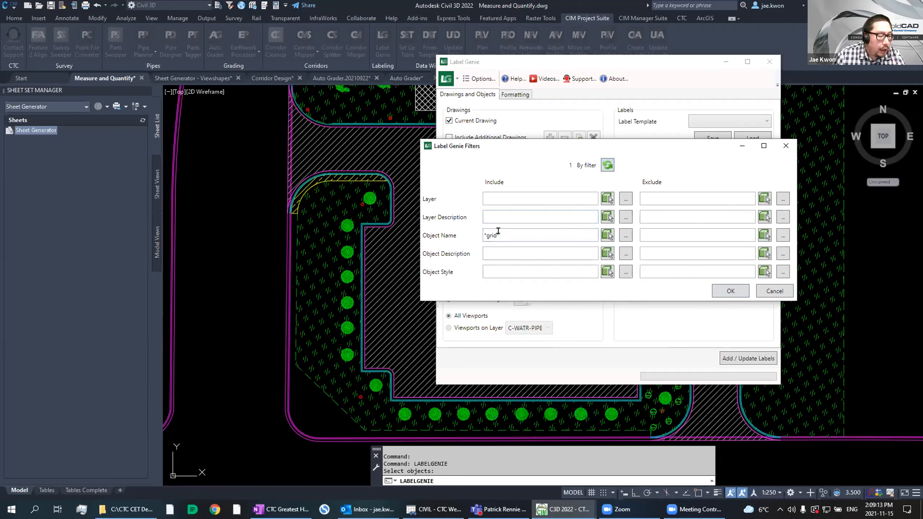
{"action": "left_click", "coordinate": [735, 290]}
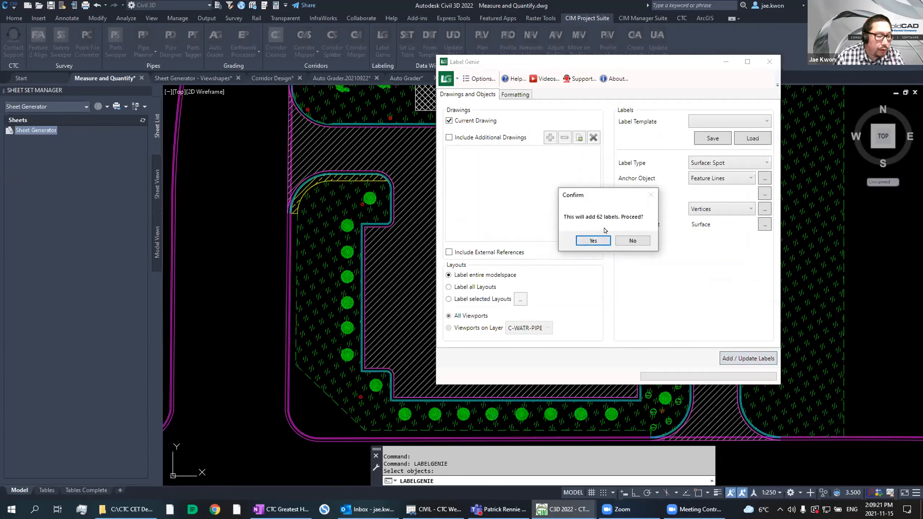
Step: Add the surface spot elevation labels at the curb feature line vertices and close Label Genie
{"action": "left_click", "coordinate": [594, 242]}
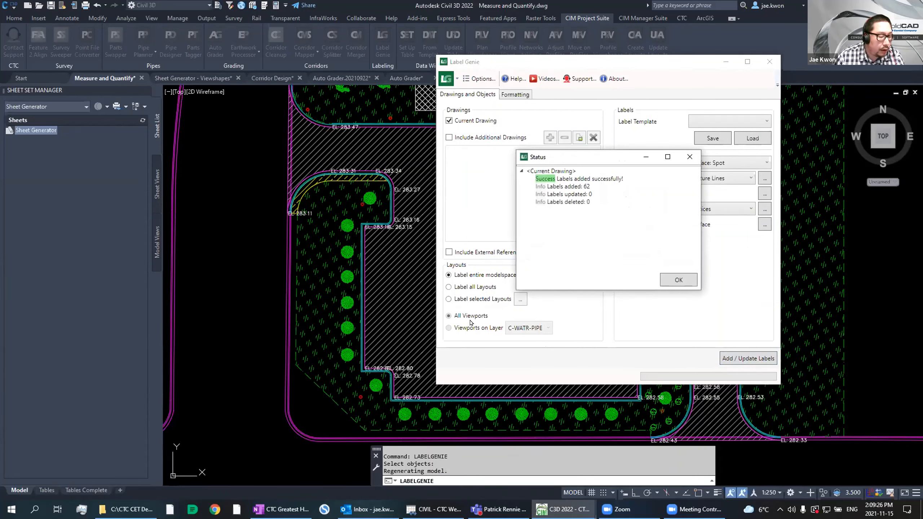
{"action": "left_click", "coordinate": [679, 280]}
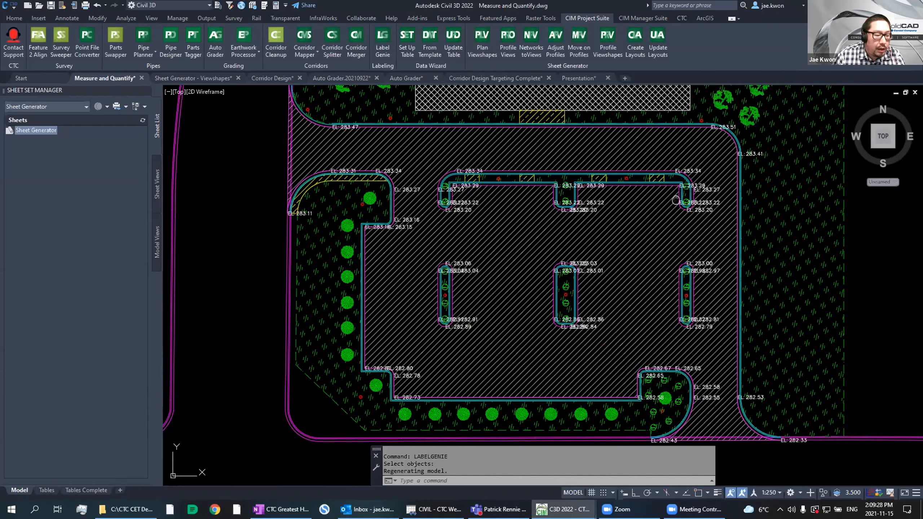
Step: Pull apart the overlapping labels at the upper-right island, moving EL: 283.27 down to the right and EL: 283.29 down to the left
{"action": "middle_click_drag", "start_coordinate": [675, 200], "coordinate": [640, 238]}
{"action": "scroll", "coordinate": [695, 179], "scroll_direction": "up", "scroll_amount": 4}
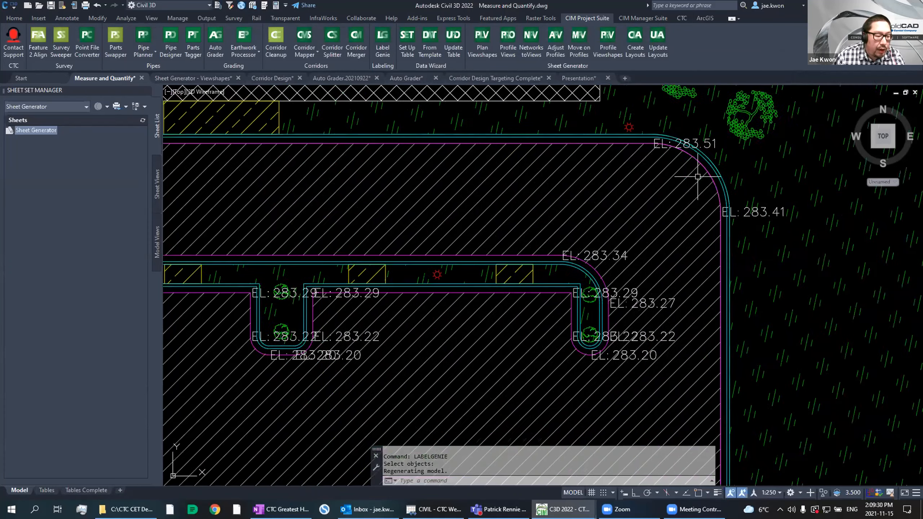
{"action": "mouse_move", "coordinate": [711, 189]}
{"action": "middle_mouse_down"}
{"action": "mouse_move", "coordinate": [683, 214]}
{"action": "mouse_move", "coordinate": [690, 149]}
{"action": "middle_mouse_up"}
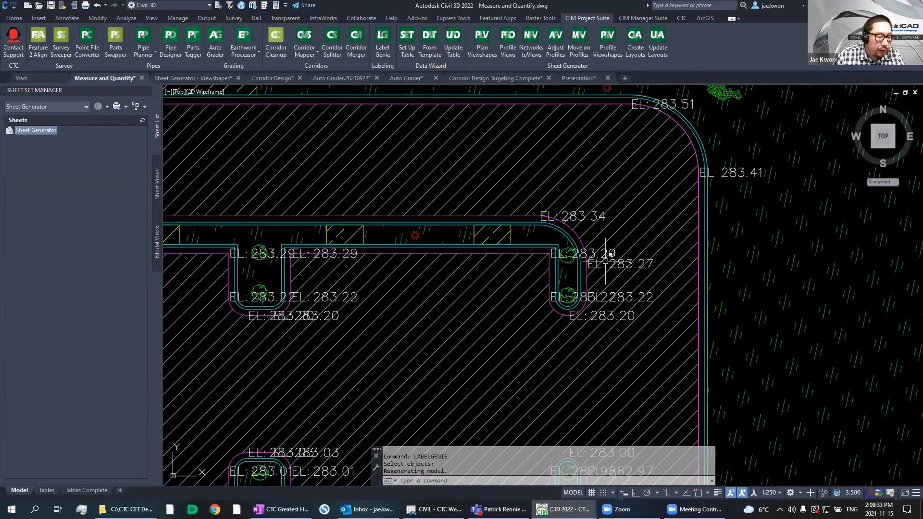
{"action": "left_click", "coordinate": [614, 263]}
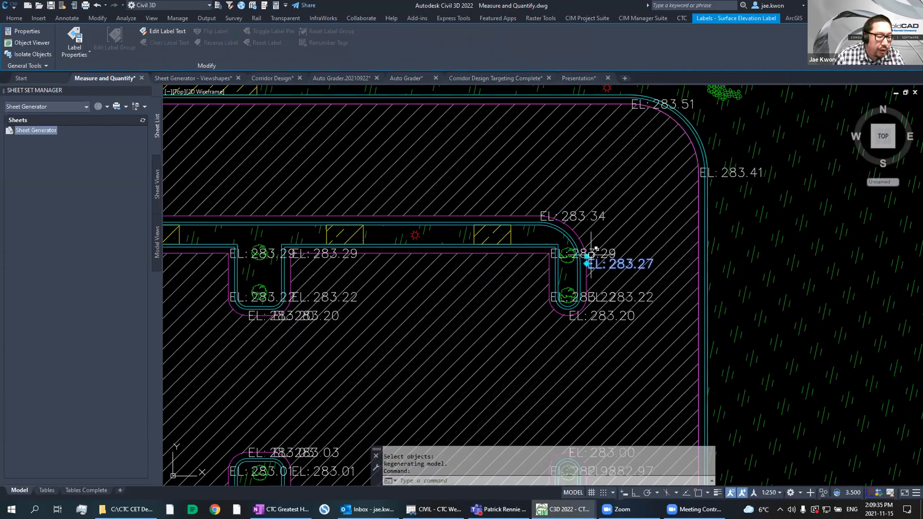
{"action": "left_click", "coordinate": [587, 254]}
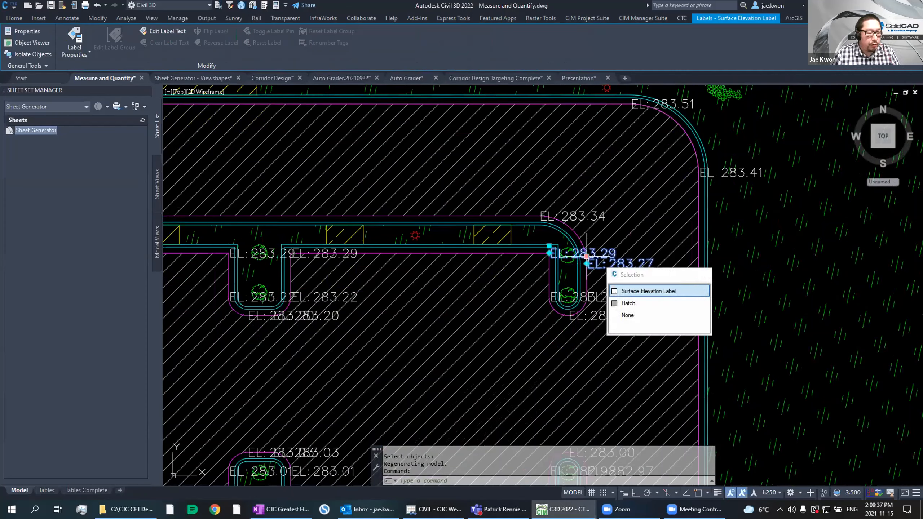
{"action": "left_click", "coordinate": [643, 291]}
{"action": "left_click", "coordinate": [613, 277]}
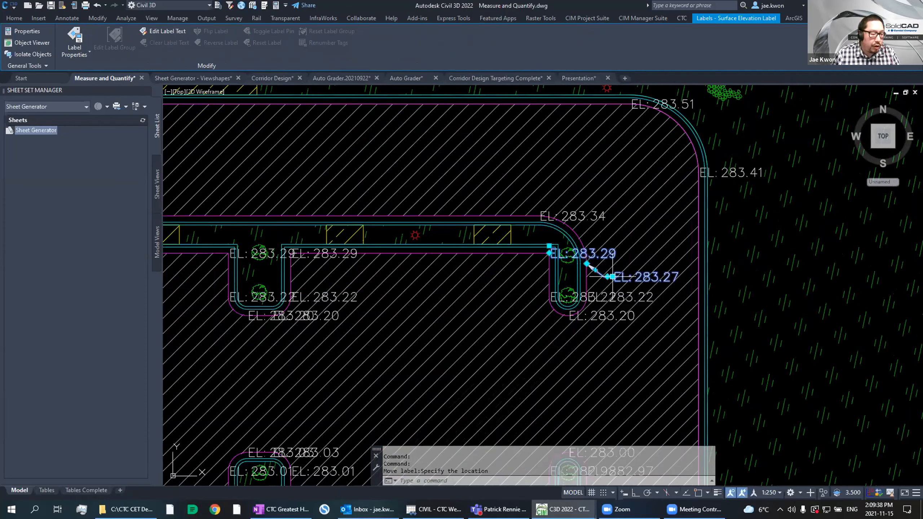
{"action": "left_click", "coordinate": [549, 247]}
{"action": "left_click", "coordinate": [526, 271]}
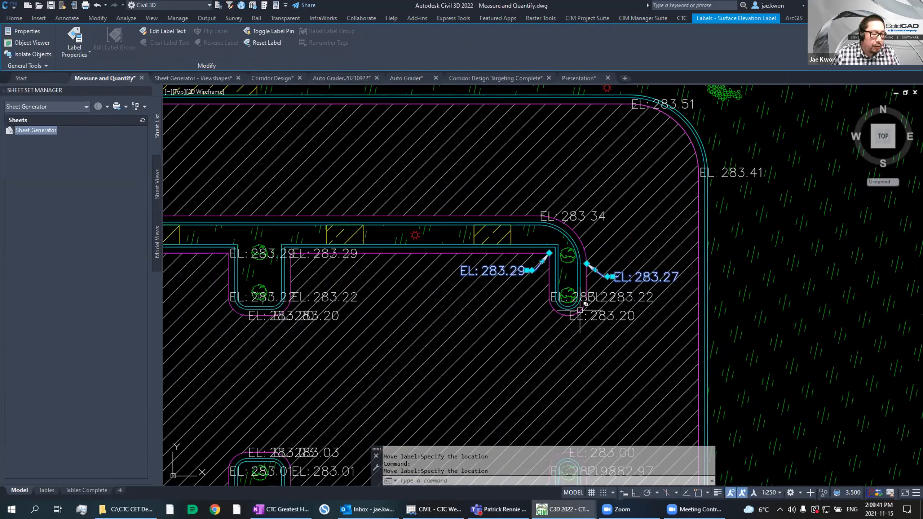
Step: Examine the spot elevation labels along the curb feature lines across the whole parking lot
{"action": "key", "text": "Escape"}
{"action": "scroll", "coordinate": [619, 267], "scroll_direction": "down", "scroll_amount": 2}
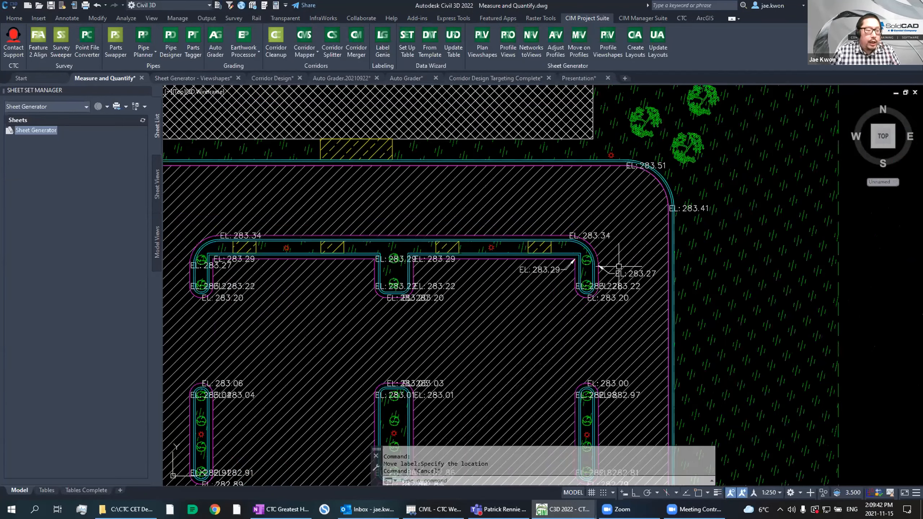
{"action": "scroll", "coordinate": [619, 266], "scroll_direction": "down", "scroll_amount": 2}
{"action": "middle_click_drag", "start_coordinate": [630, 306], "coordinate": [676, 246]}
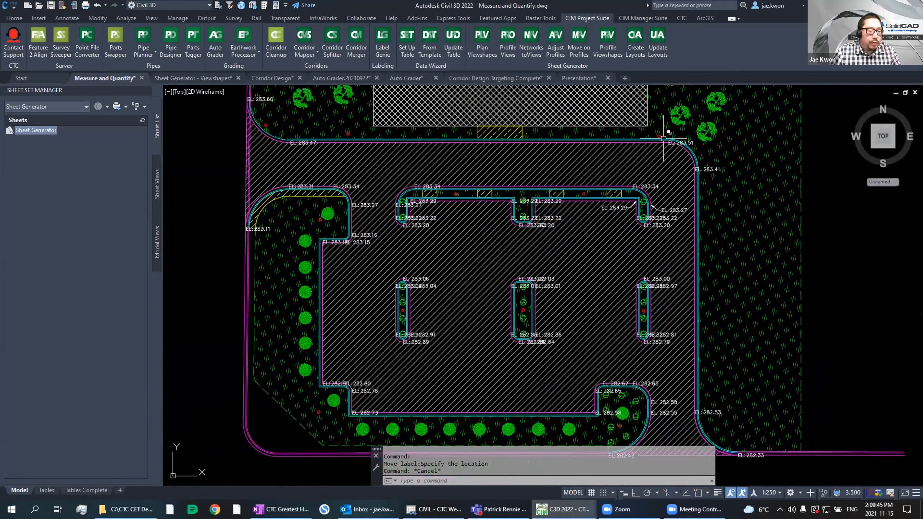
{"action": "middle_click_drag", "start_coordinate": [597, 256], "coordinate": [655, 247]}
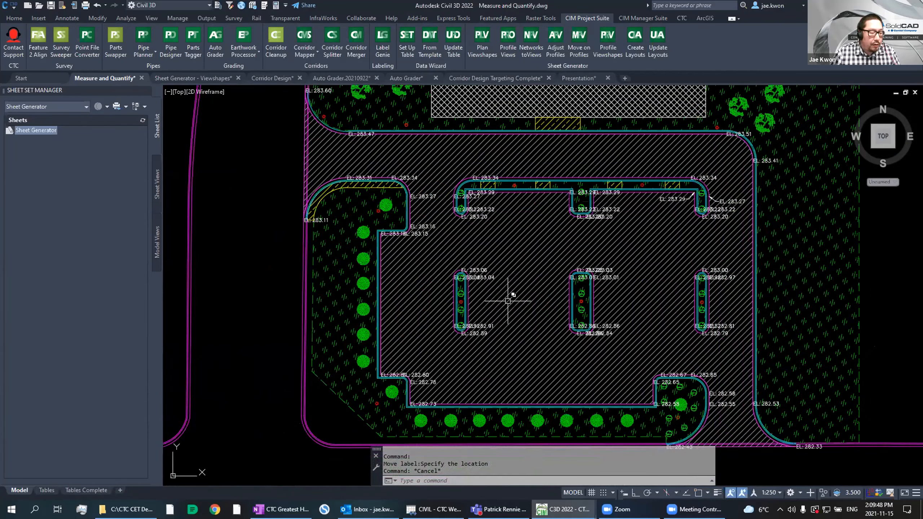
{"action": "key", "text": "Escape"}
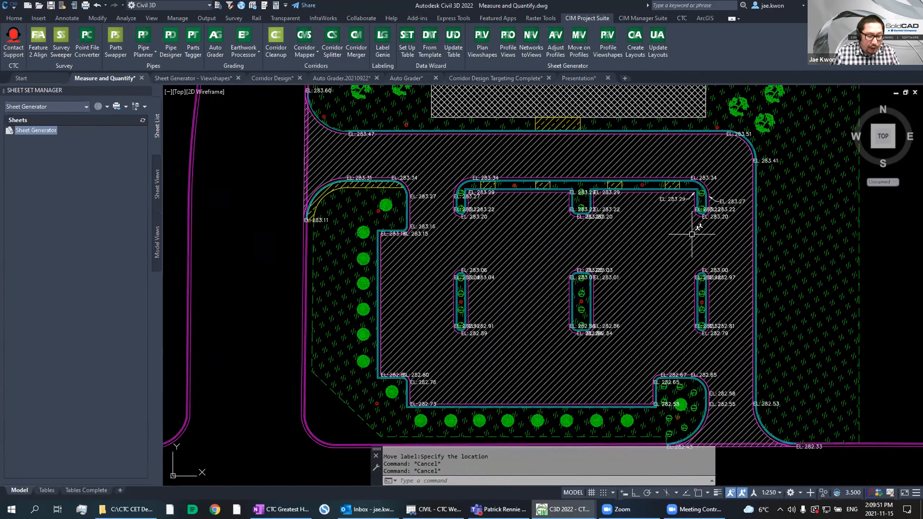
{"action": "scroll", "coordinate": [692, 234], "scroll_direction": "down", "scroll_amount": 4}
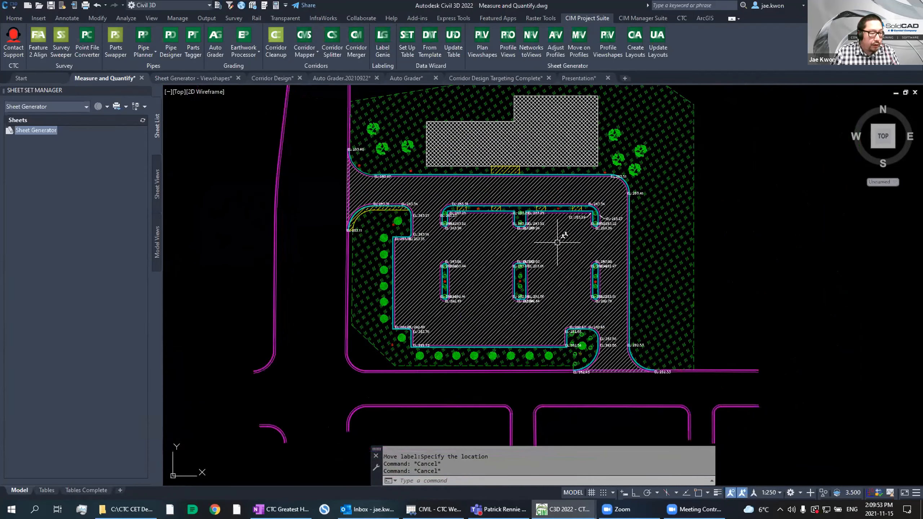
{"action": "scroll", "coordinate": [558, 243], "scroll_direction": "up", "scroll_amount": 3}
{"action": "key", "text": "Escape"}
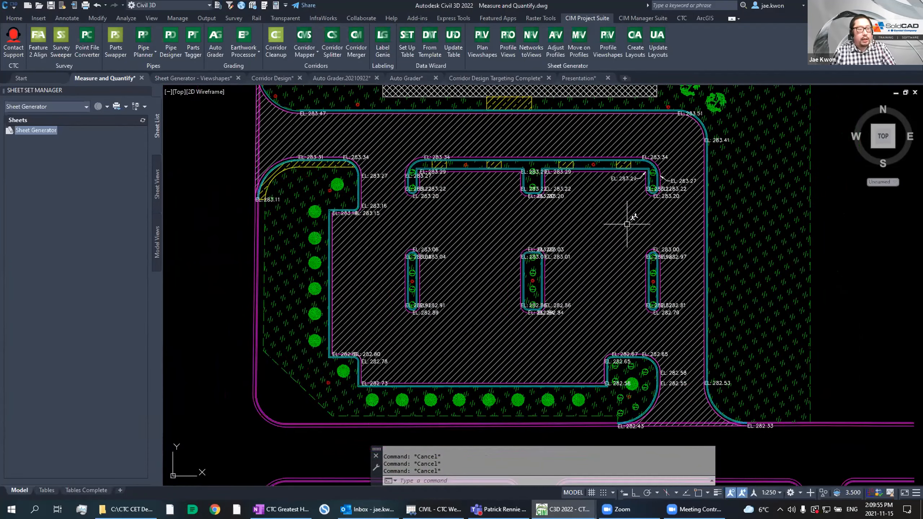
{"action": "middle_click_drag", "start_coordinate": [633, 219], "coordinate": [633, 226]}
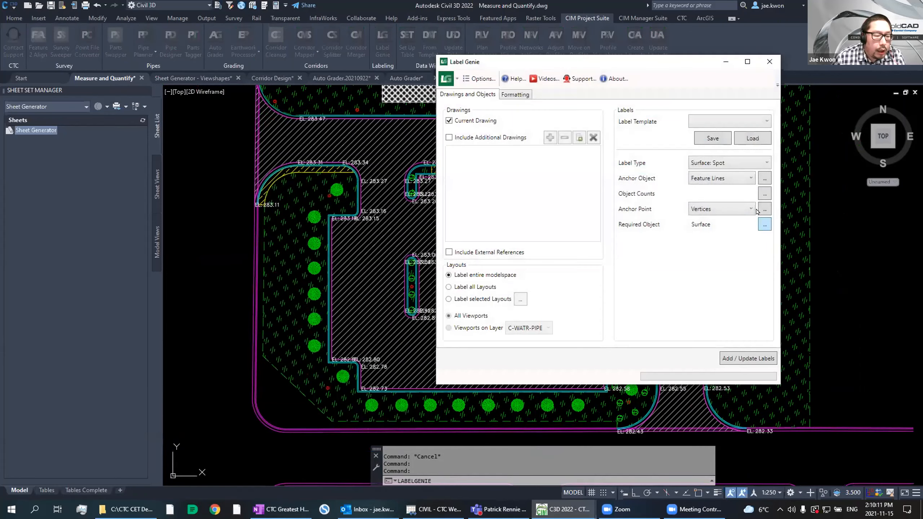
Step: In Label Genie, set the label type to Surface: Slope (two point), anchored to feature line segments of type Line only
{"action": "left_click", "coordinate": [732, 161]}
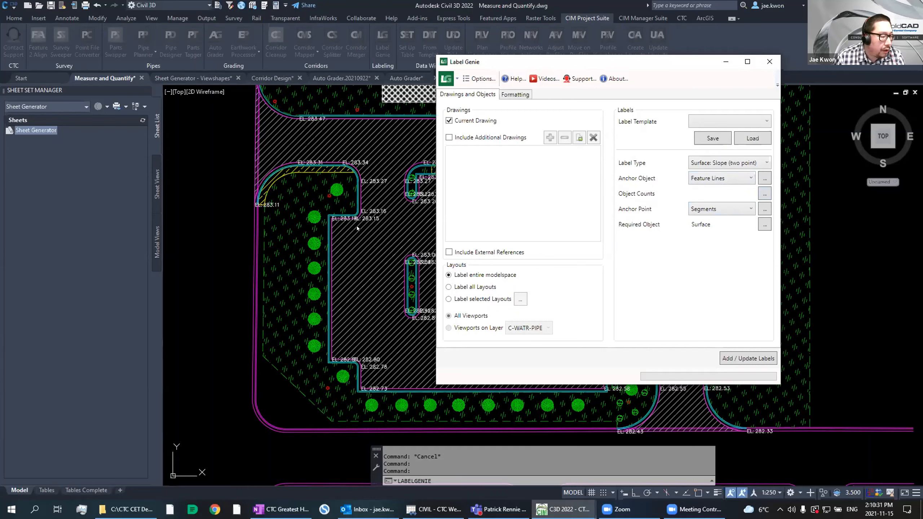
{"action": "left_click", "coordinate": [748, 210]}
{"action": "left_click", "coordinate": [723, 222]}
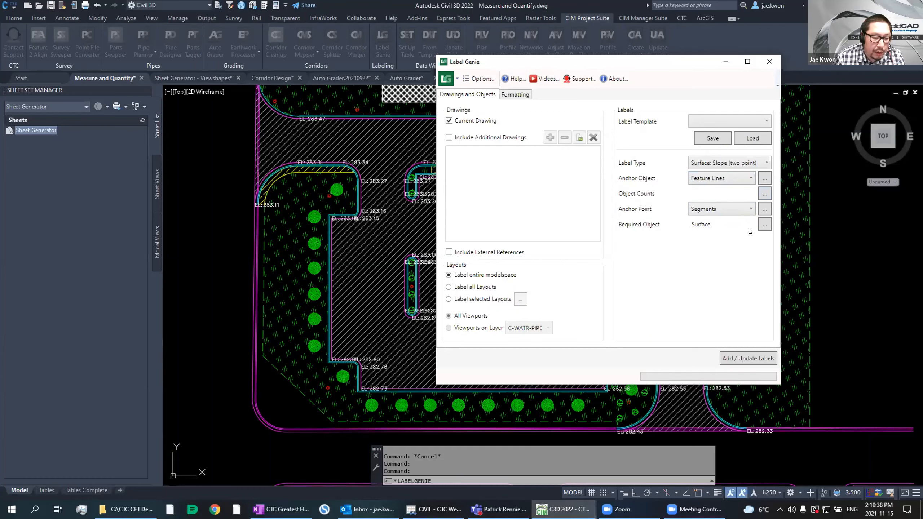
{"action": "left_click", "coordinate": [765, 210]}
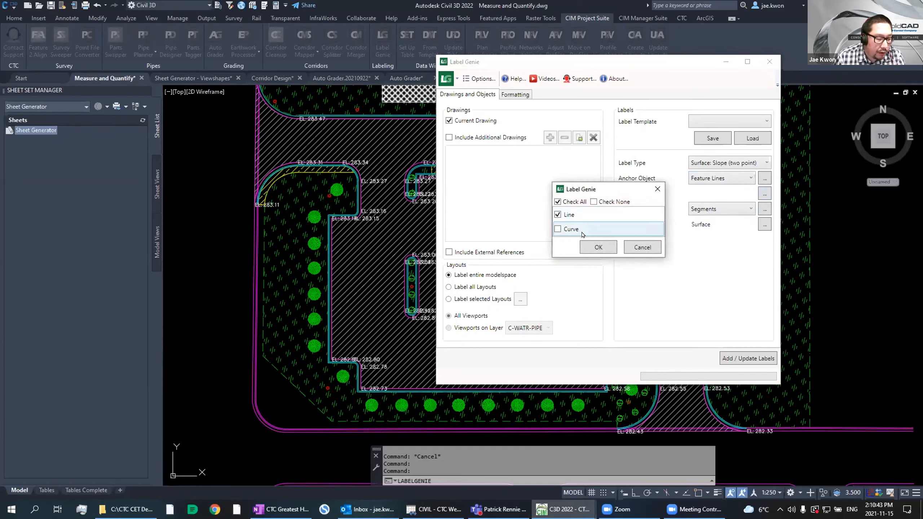
{"action": "left_click", "coordinate": [599, 248]}
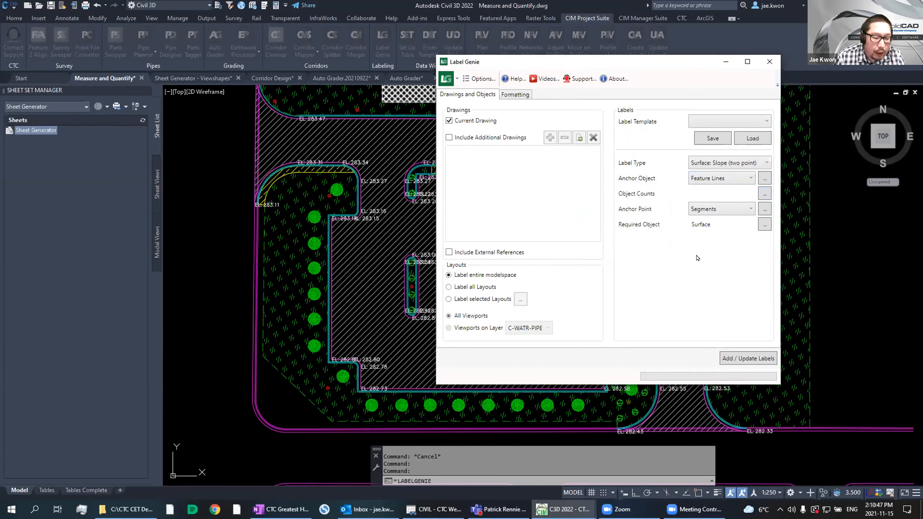
Step: Keep Grading Grid (1) as the required surface and add the two-point slope labels to the feature line segments
{"action": "left_click", "coordinate": [765, 224]}
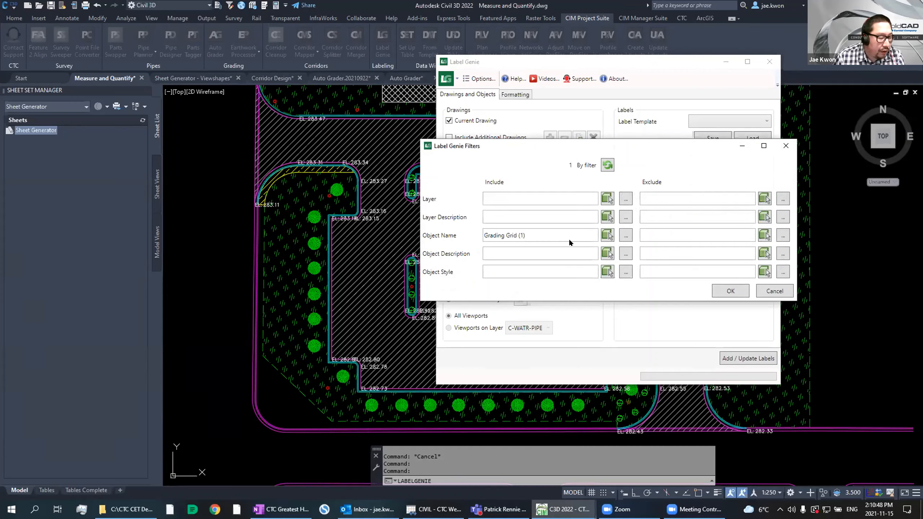
{"action": "left_click", "coordinate": [724, 291]}
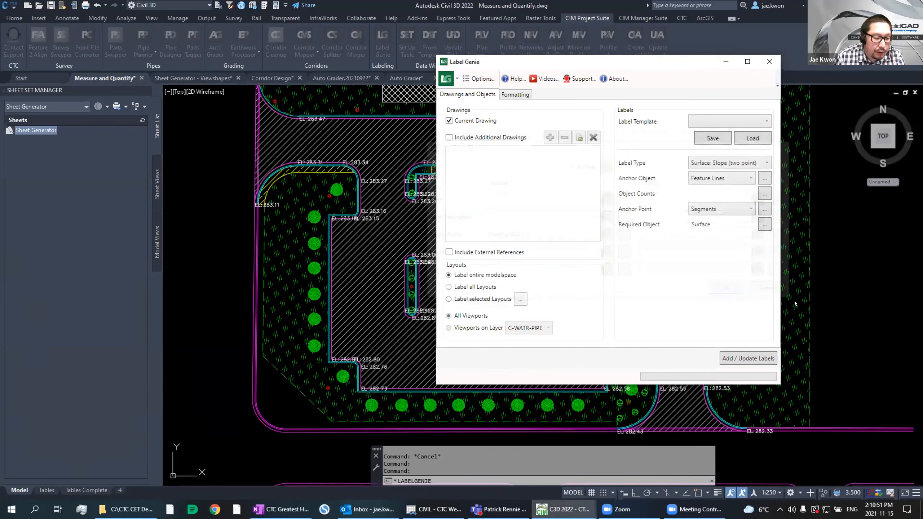
{"action": "left_click", "coordinate": [736, 359]}
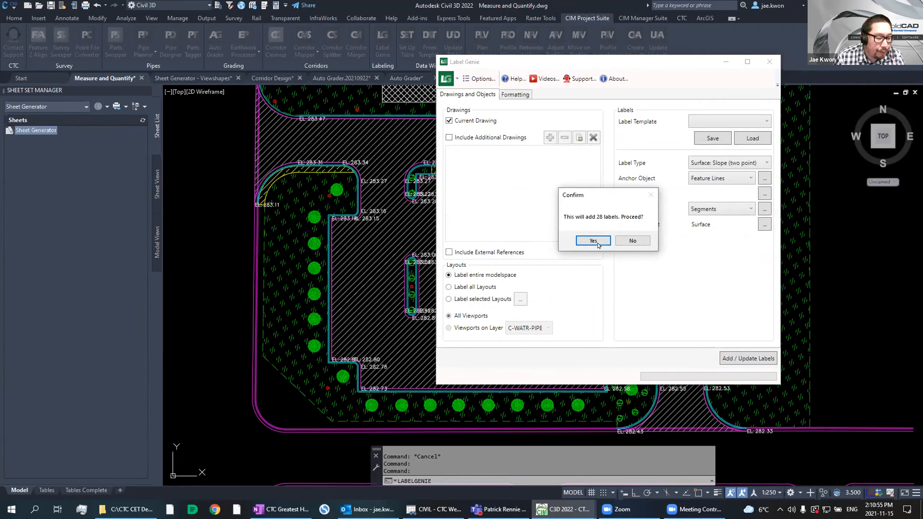
{"action": "left_click", "coordinate": [596, 243]}
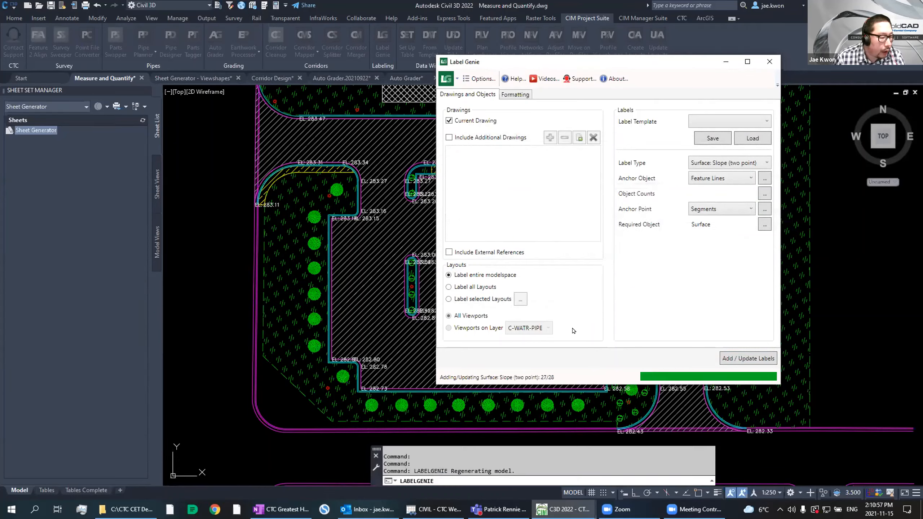
{"action": "left_click", "coordinate": [677, 277]}
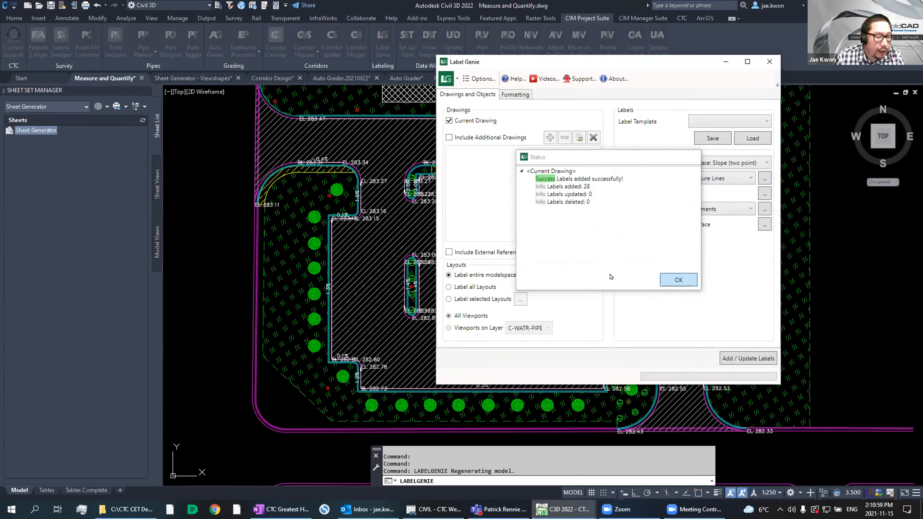
Step: Examine the slope labels around the parking islands and along the outer curb lines
{"action": "middle_click_drag", "start_coordinate": [710, 144], "coordinate": [688, 111]}
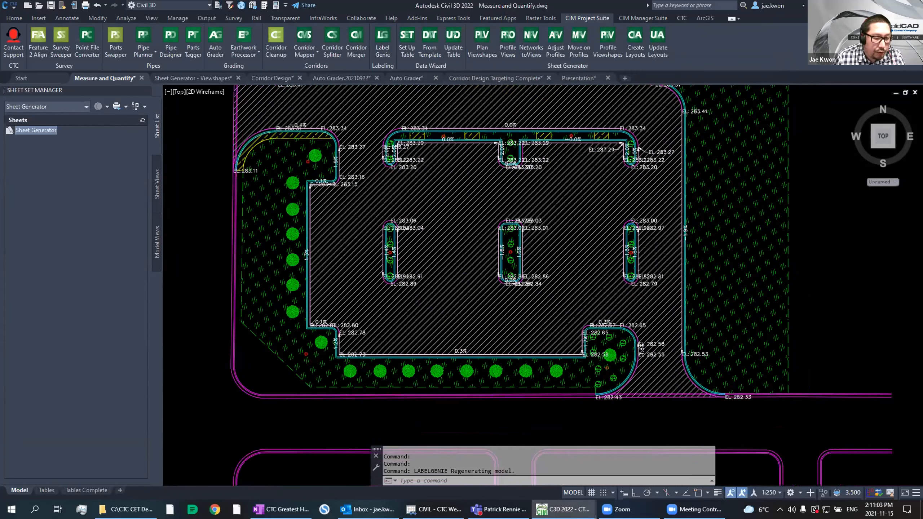
{"action": "scroll", "coordinate": [678, 302], "scroll_direction": "up", "scroll_amount": 3}
{"action": "scroll", "coordinate": [694, 200], "scroll_direction": "down", "scroll_amount": 1}
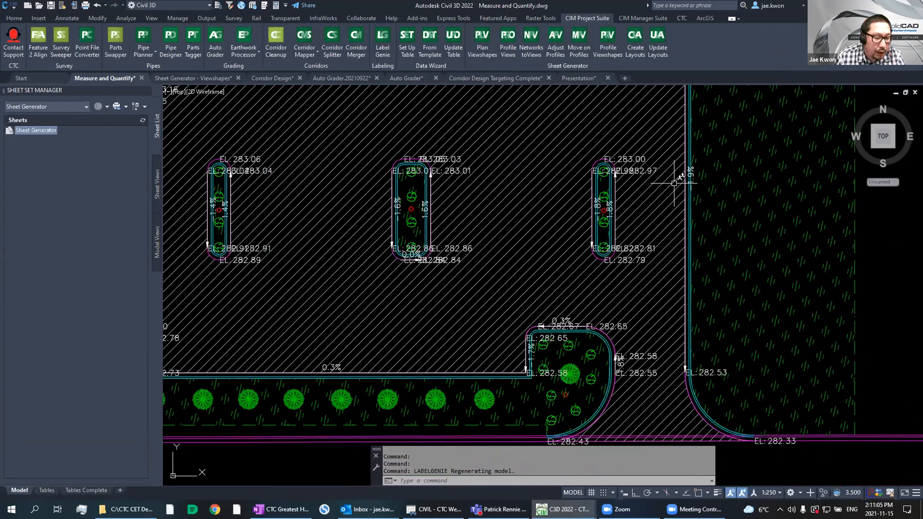
{"action": "middle_click_drag", "start_coordinate": [693, 200], "coordinate": [786, 212]}
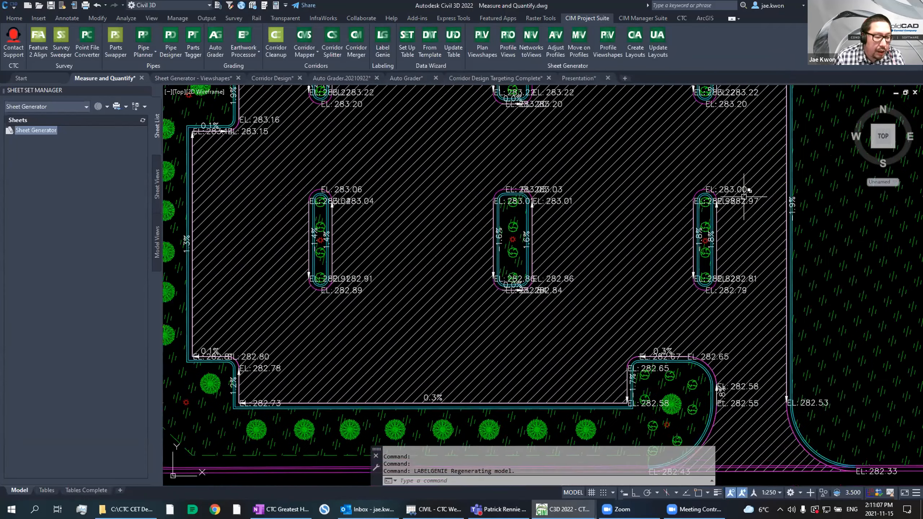
{"action": "scroll", "coordinate": [747, 189], "scroll_direction": "down", "scroll_amount": 2}
{"action": "middle_click_drag", "start_coordinate": [425, 165], "coordinate": [422, 197]}
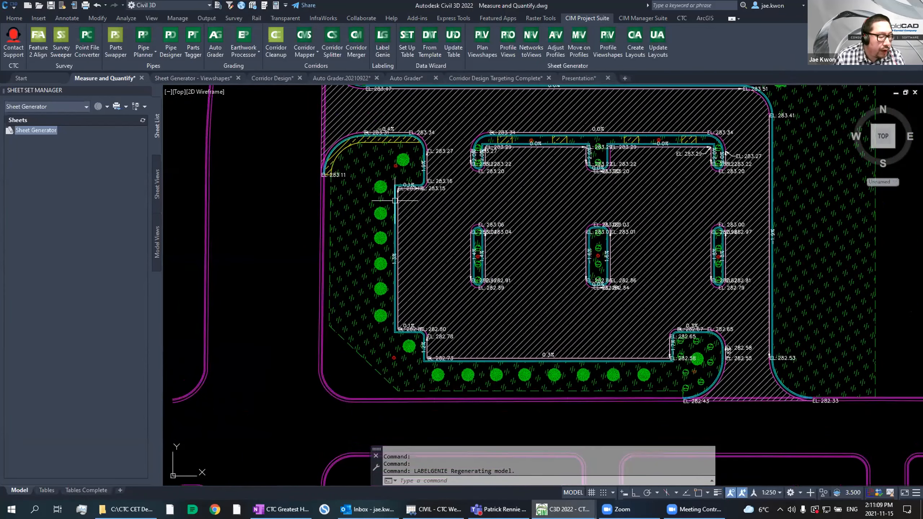
{"action": "middle_click_drag", "start_coordinate": [697, 185], "coordinate": [655, 219]}
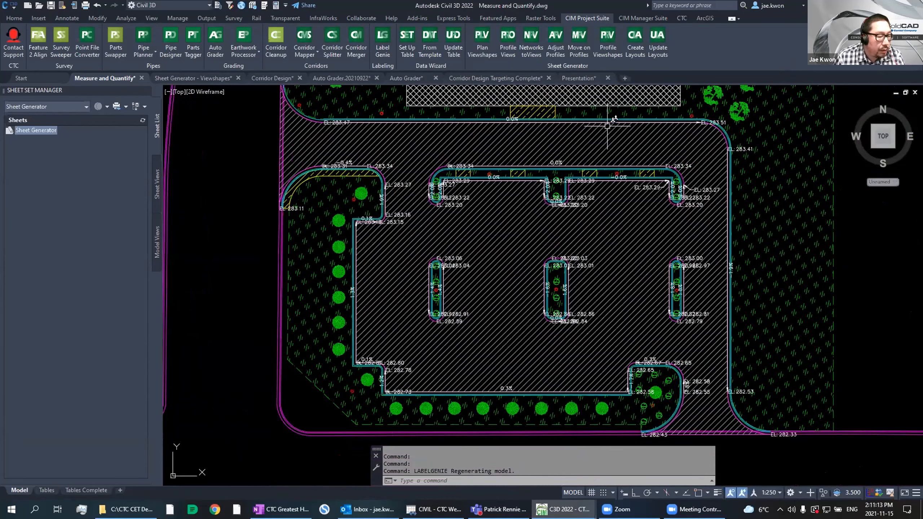
{"action": "middle_click_drag", "start_coordinate": [720, 187], "coordinate": [722, 153]}
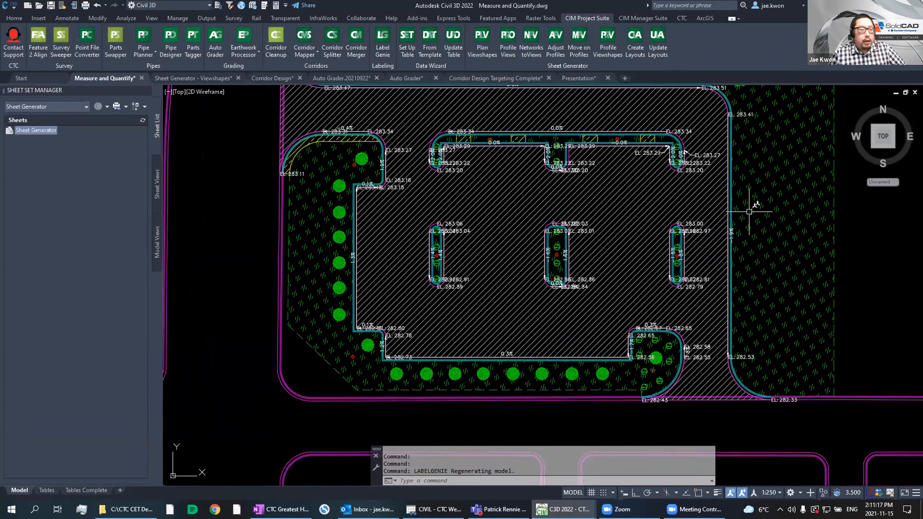
{"action": "middle_click_drag", "start_coordinate": [687, 209], "coordinate": [686, 228]}
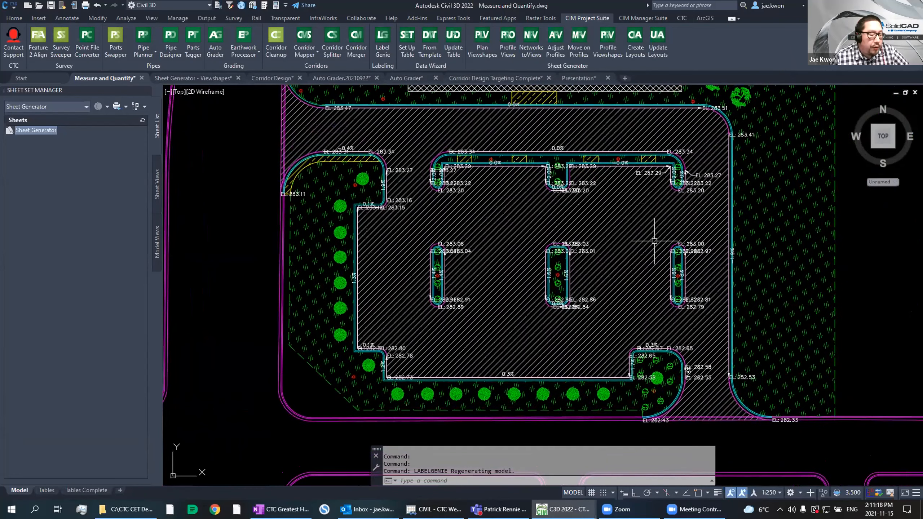
{"action": "middle_click_drag", "start_coordinate": [528, 177], "coordinate": [532, 181]}
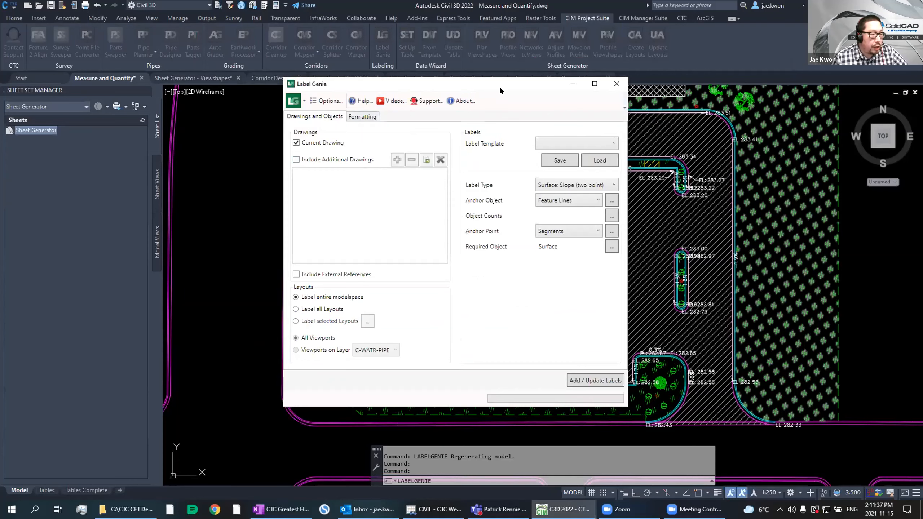
Step: Reopen Label Genie and set the label type to MultiLeader for labelling blocks
{"action": "left_click_drag", "start_coordinate": [499, 85], "coordinate": [478, 88]}
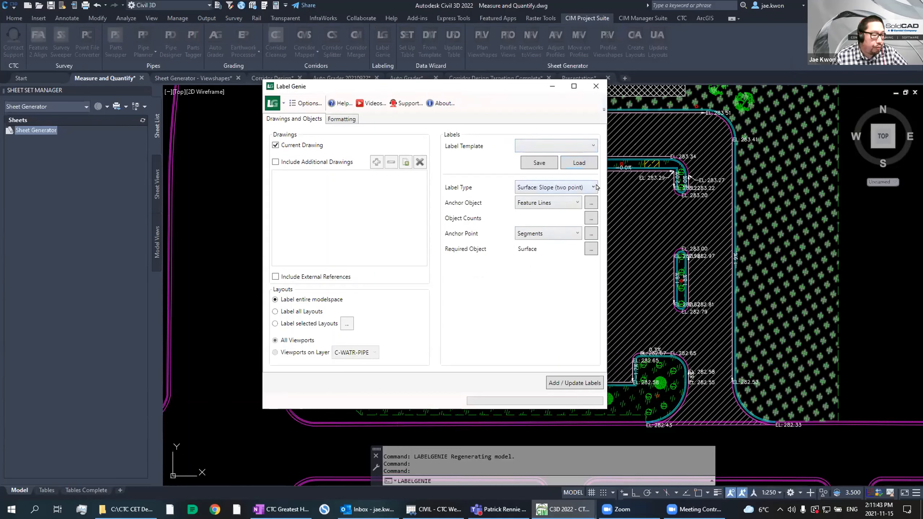
{"action": "left_click", "coordinate": [572, 187]}
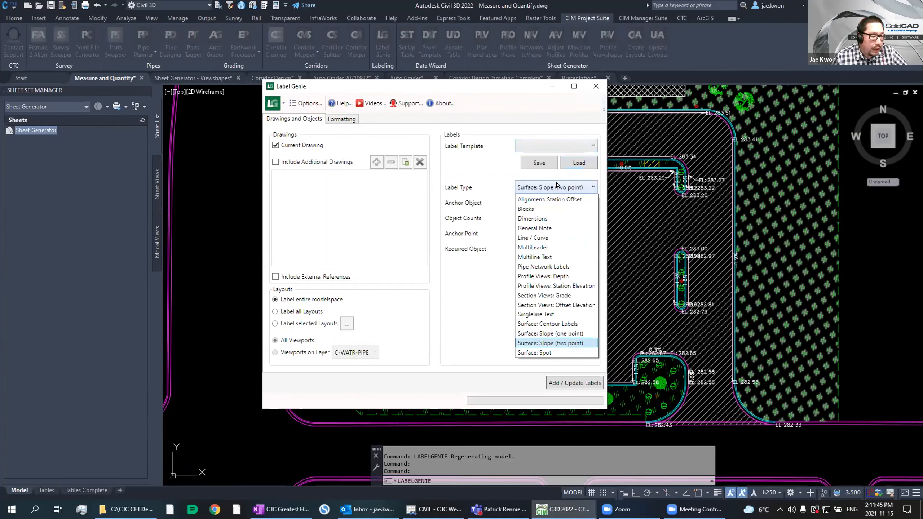
{"action": "left_click", "coordinate": [542, 248]}
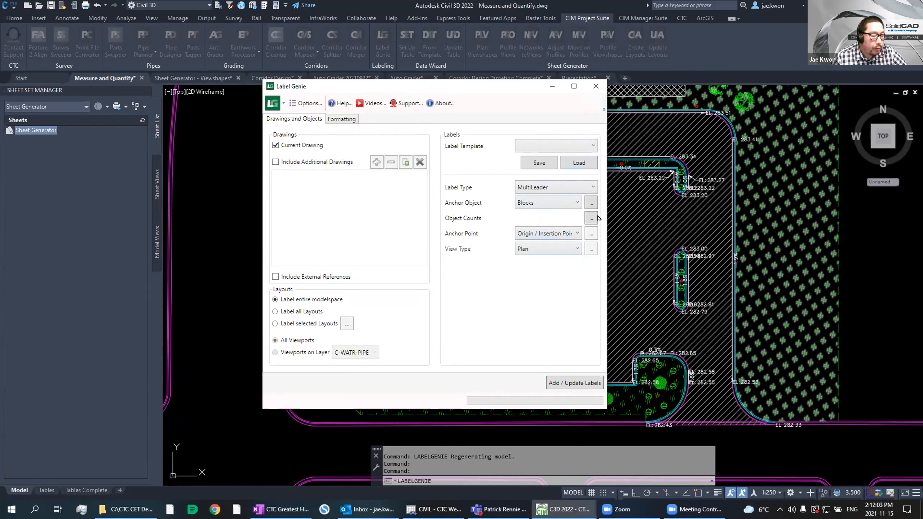
Step: Clear the block filter's included layers and include C-VEGE-TREE-DECI by picking a deciduous tree in the drawing
{"action": "left_click", "coordinate": [592, 203]}
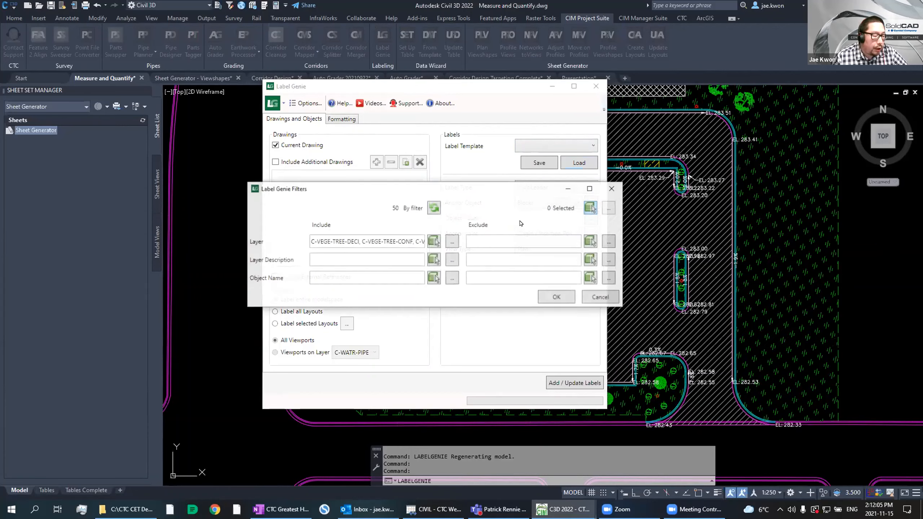
{"action": "left_click_drag", "start_coordinate": [307, 239], "coordinate": [498, 238]}
{"action": "key", "text": "Delete"}
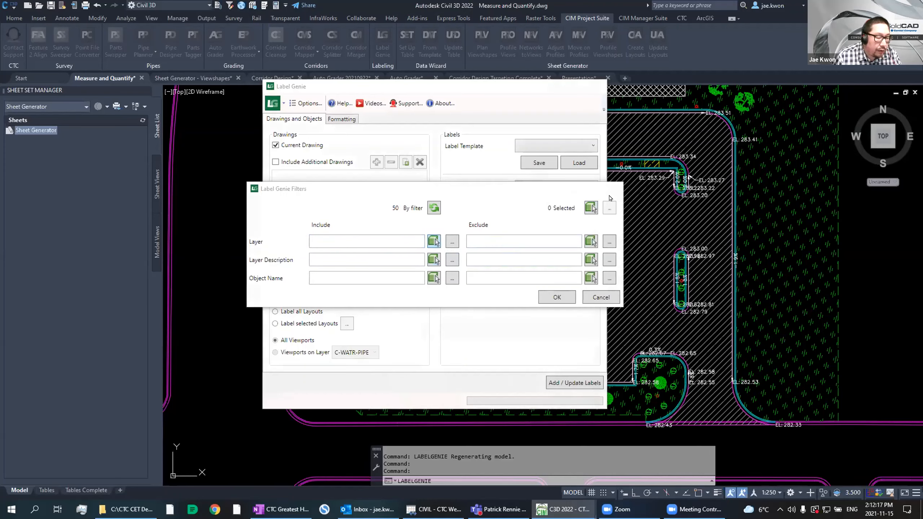
{"action": "left_click", "coordinate": [434, 242]}
{"action": "scroll", "coordinate": [734, 118], "scroll_direction": "up", "scroll_amount": 6}
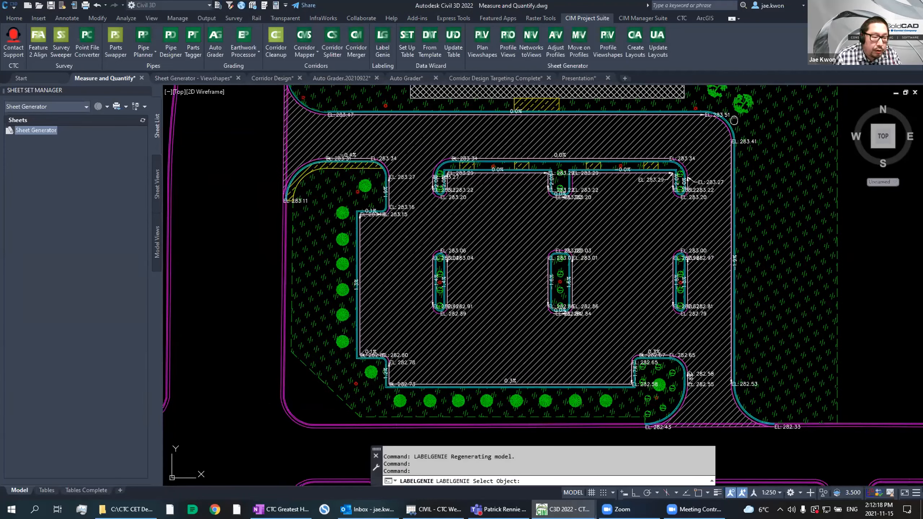
{"action": "left_click", "coordinate": [673, 159]}
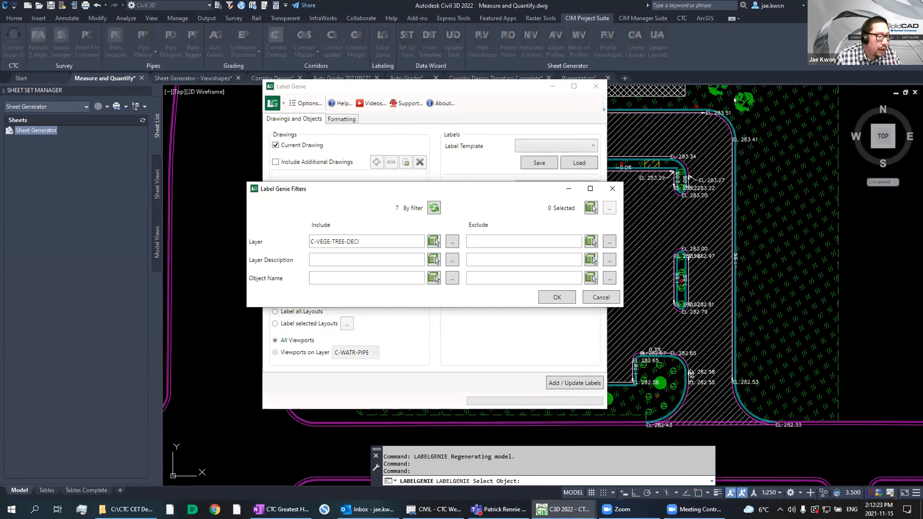
Step: Add C-VEGE-SHRB to the included layers by picking a shrub in the rightmost middle island
{"action": "left_click", "coordinate": [434, 259]}
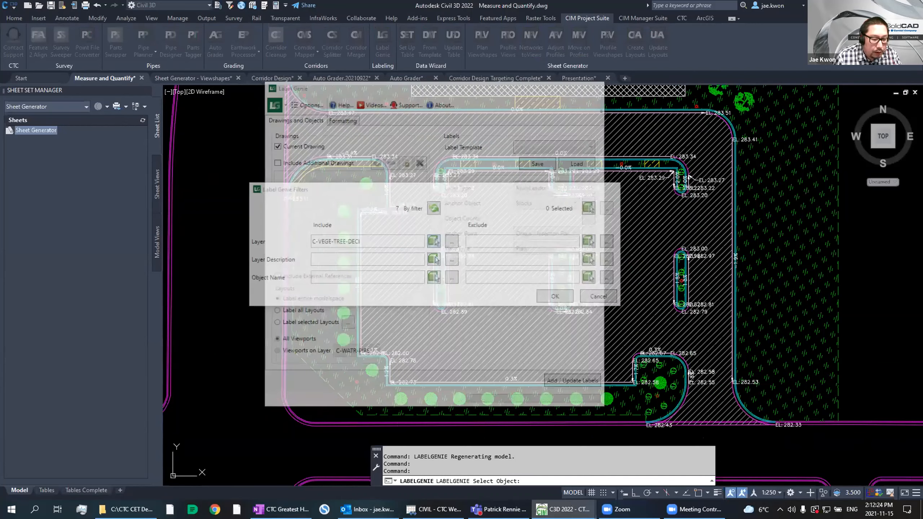
{"action": "scroll", "coordinate": [673, 272], "scroll_direction": "up", "scroll_amount": 6}
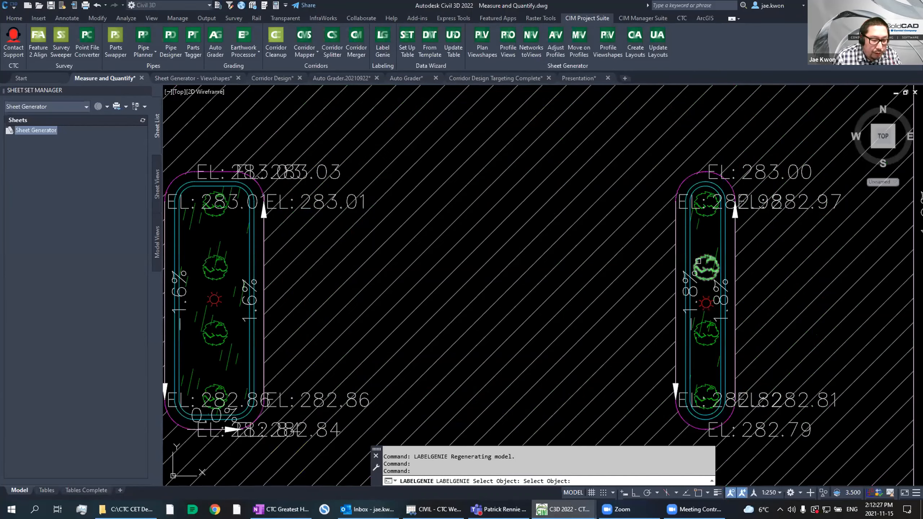
{"action": "left_click", "coordinate": [698, 261]}
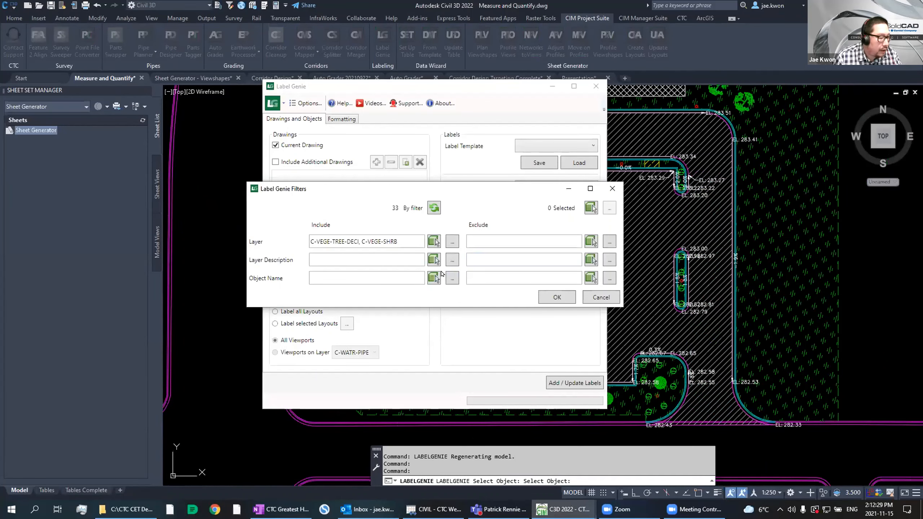
Step: Add another vegetation layer to the included layers by picking a tree in the row along the lot's lower edge, accept the filters and keep the Plan view type
{"action": "left_click", "coordinate": [434, 241]}
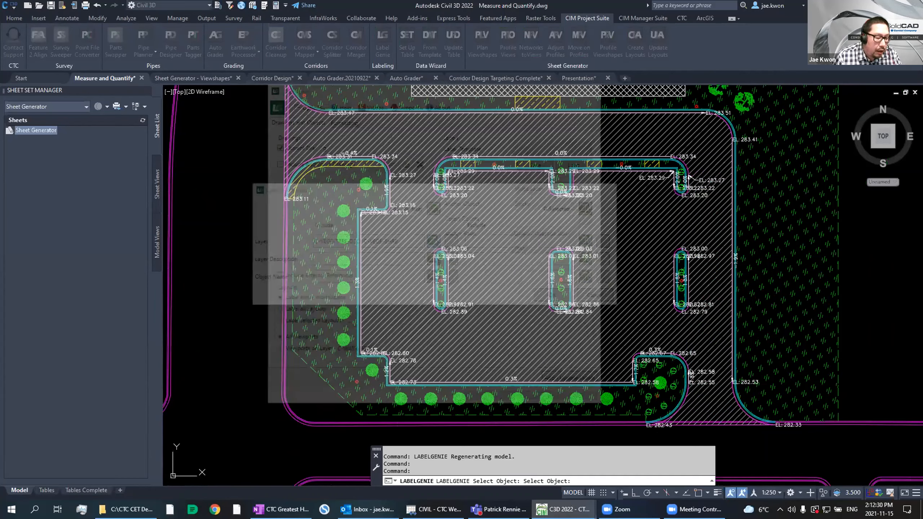
{"action": "middle_click_drag", "start_coordinate": [581, 339], "coordinate": [583, 157]}
{"action": "scroll", "coordinate": [583, 157], "scroll_direction": "up", "scroll_amount": 2}
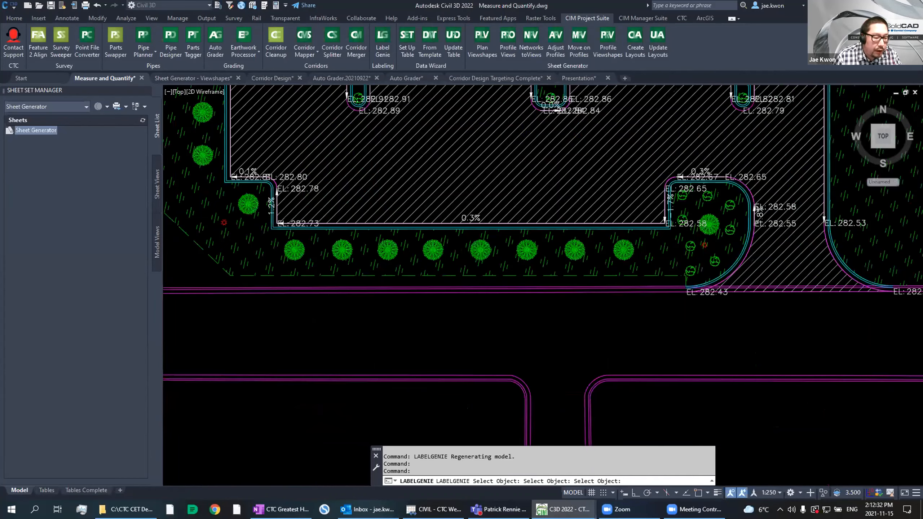
{"action": "scroll", "coordinate": [509, 251], "scroll_direction": "up", "scroll_amount": 5}
{"action": "left_click", "coordinate": [629, 216]}
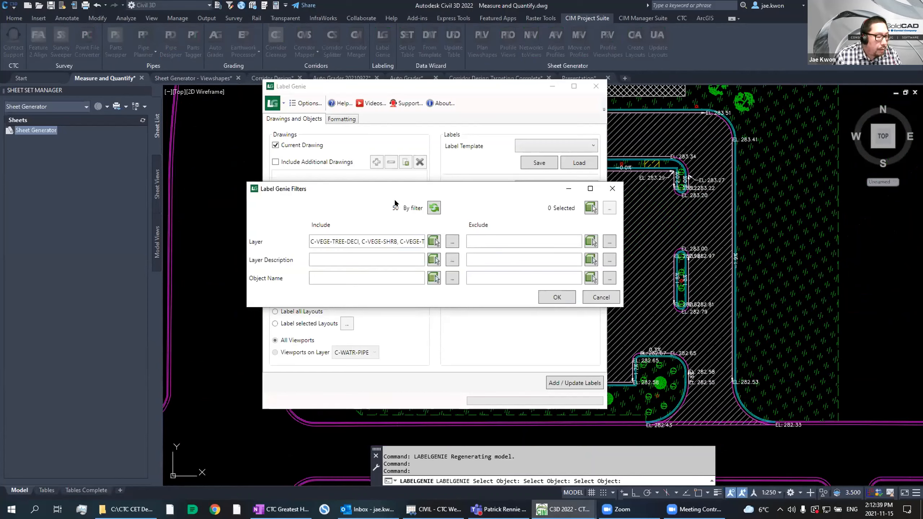
{"action": "left_click", "coordinate": [557, 298]}
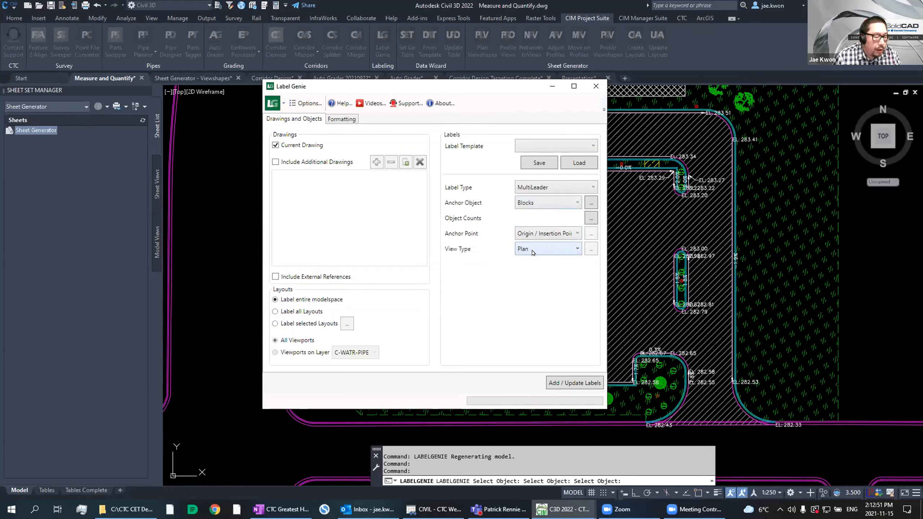
{"action": "left_click", "coordinate": [553, 251]}
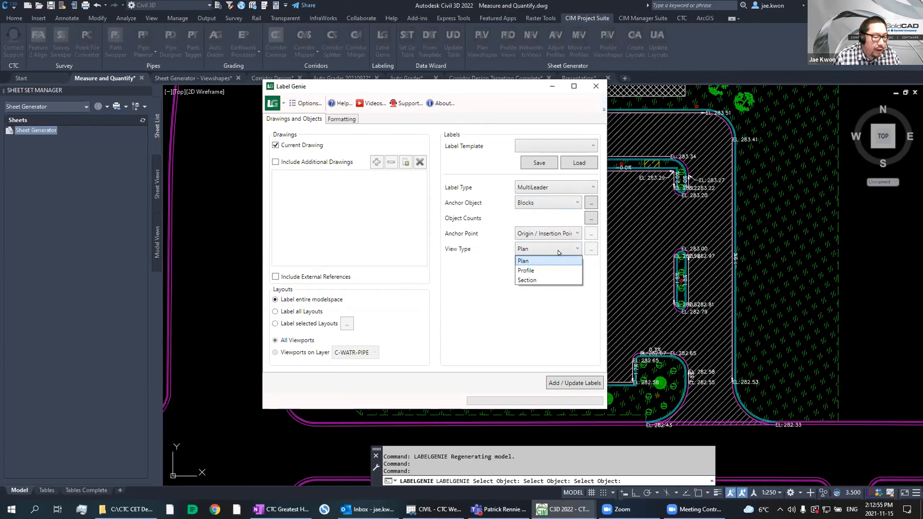
{"action": "left_click", "coordinate": [561, 246]}
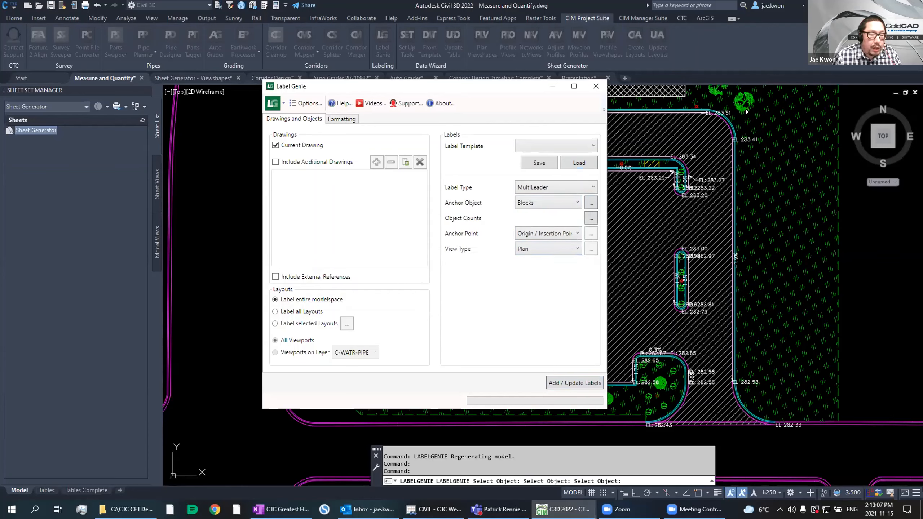
Step: Remove all existing fields from the block label's contents in the formatting settings
{"action": "left_click", "coordinate": [342, 120]}
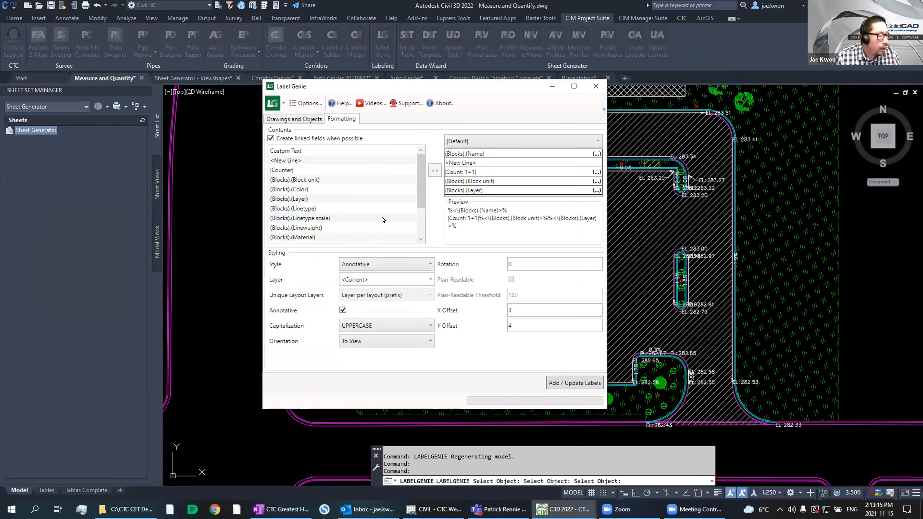
{"action": "left_click", "coordinate": [287, 171]}
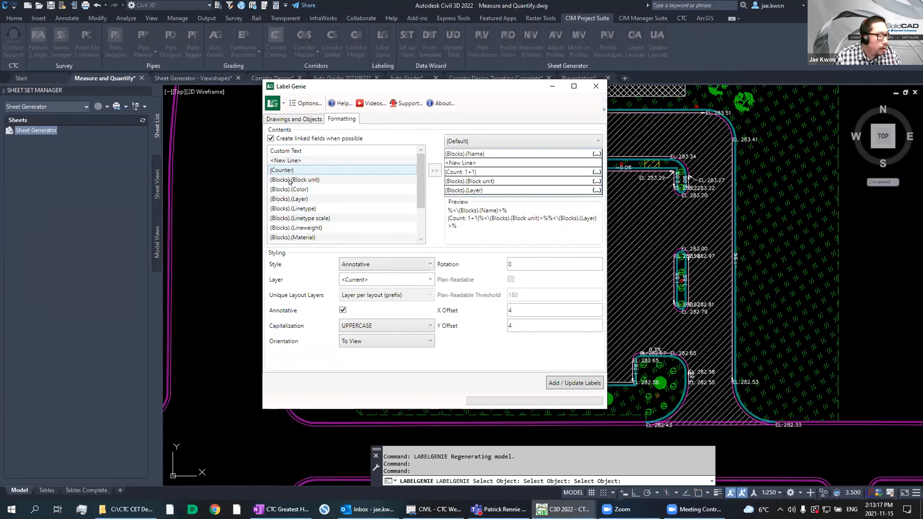
{"action": "left_click", "coordinate": [505, 154]}
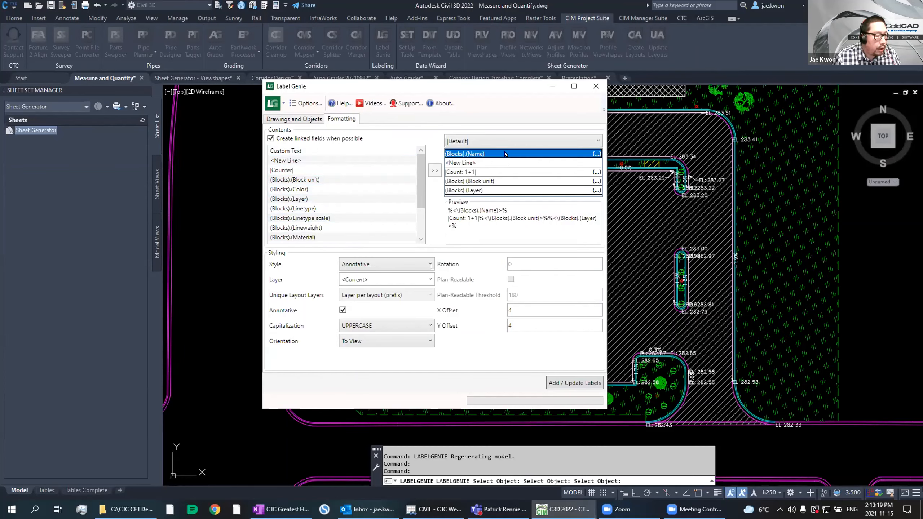
{"action": "key", "text": "Delete"}
{"action": "key", "text": "Delete"}
{"action": "key", "text": "Delete"}
{"action": "key", "text": "Delete"}
{"action": "key", "text": "Delete"}
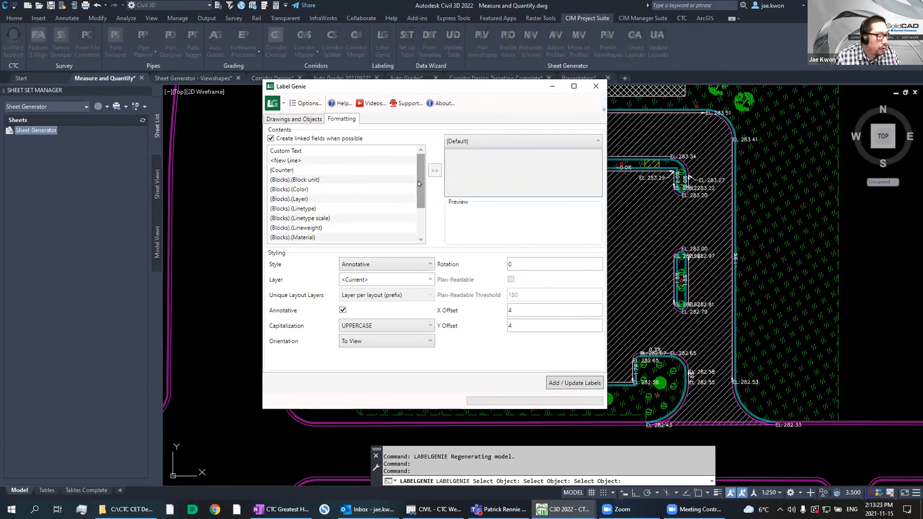
Step: Add the (Blocks).(Name) field to the label contents
{"action": "left_click_drag", "start_coordinate": [420, 203], "coordinate": [418, 228]}
{"action": "left_click", "coordinate": [396, 199]}
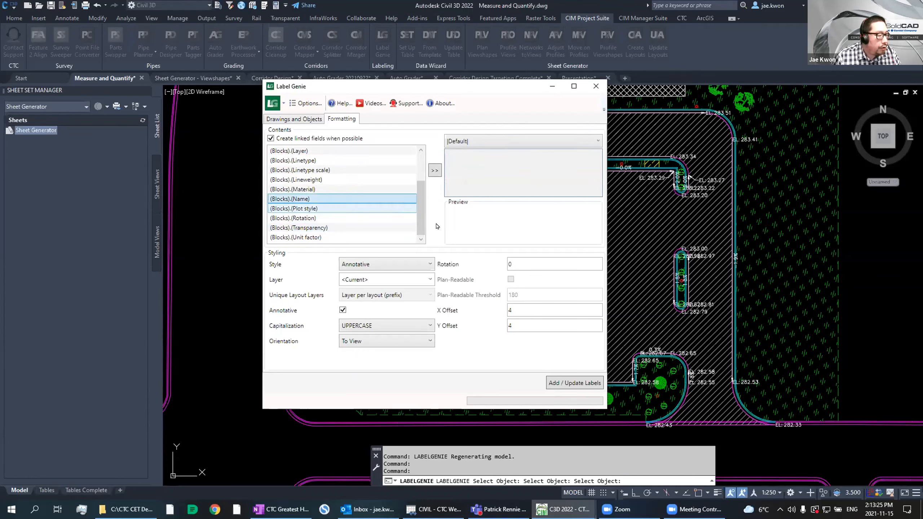
{"action": "left_click", "coordinate": [435, 171]}
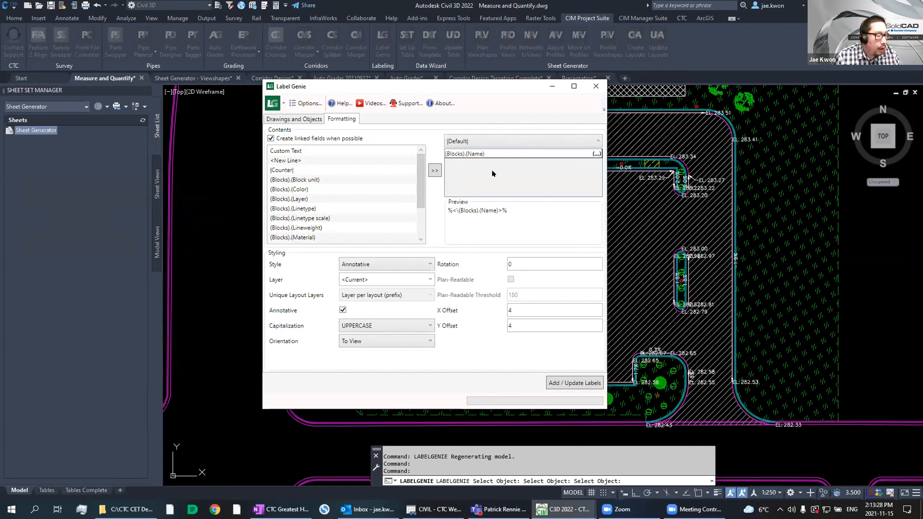
{"action": "left_click_drag", "start_coordinate": [420, 193], "coordinate": [423, 165]}
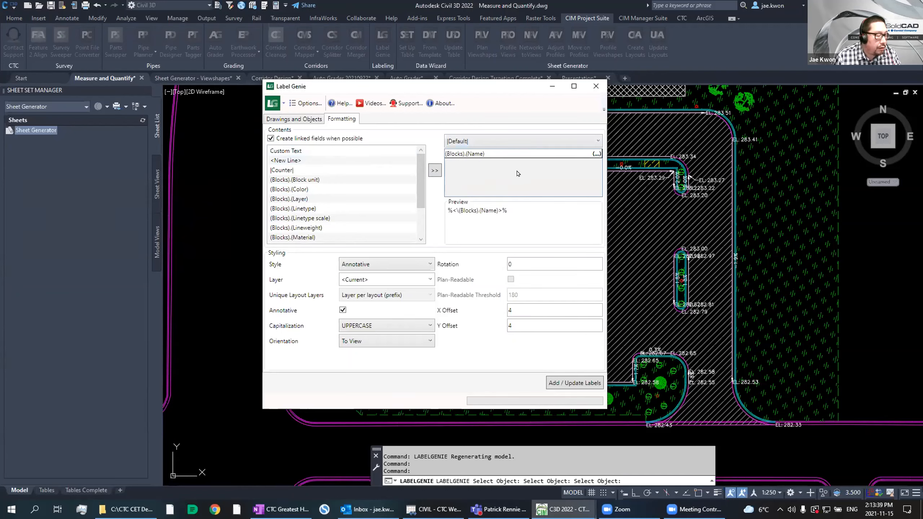
Step: Try a custom text entry reading AB2000 after the block name, shorten it to A and remove the entry
{"action": "left_click", "coordinate": [289, 151]}
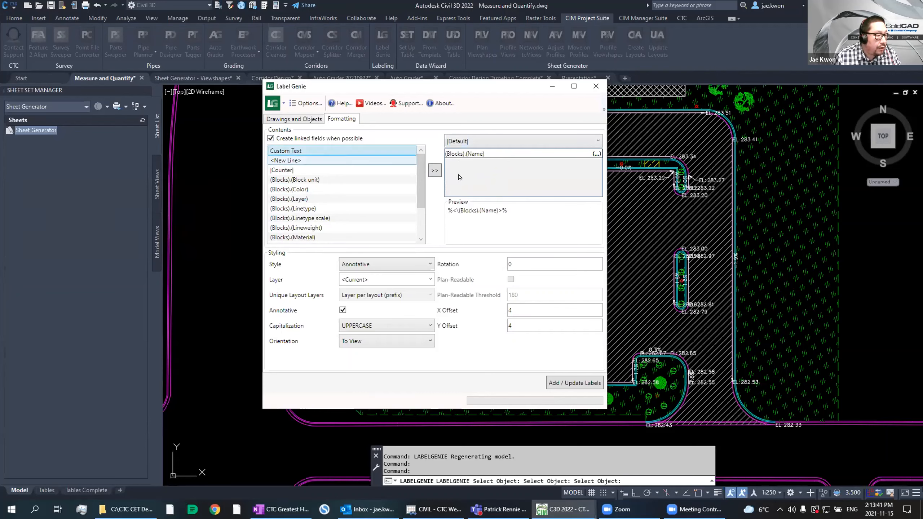
{"action": "left_click", "coordinate": [433, 171]}
{"action": "left_click", "coordinate": [475, 165]}
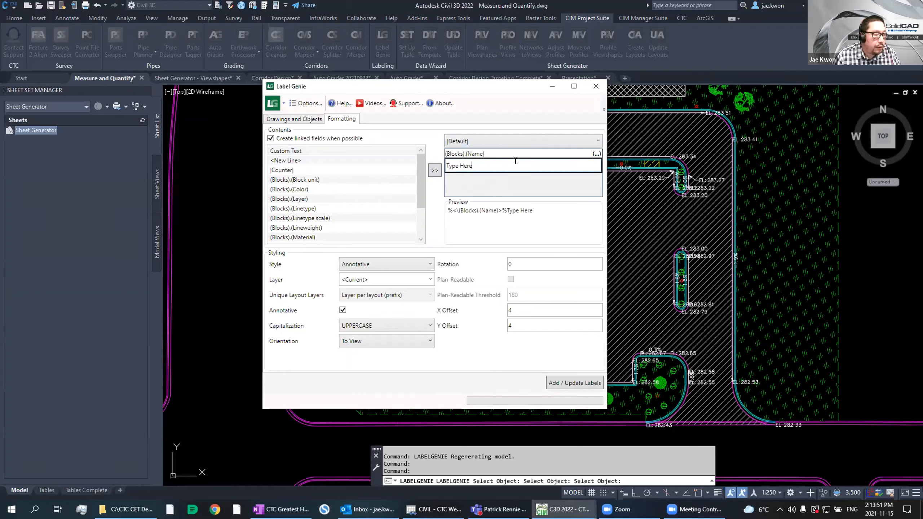
{"action": "key", "text": "BackSpace"}
{"action": "key", "text": "BackSpace"}
{"action": "key", "text": "BackSpace"}
{"action": "key", "text": "BackSpace"}
{"action": "key", "text": "BackSpace"}
{"action": "key", "text": "BackSpace"}
{"action": "key", "text": "BackSpace"}
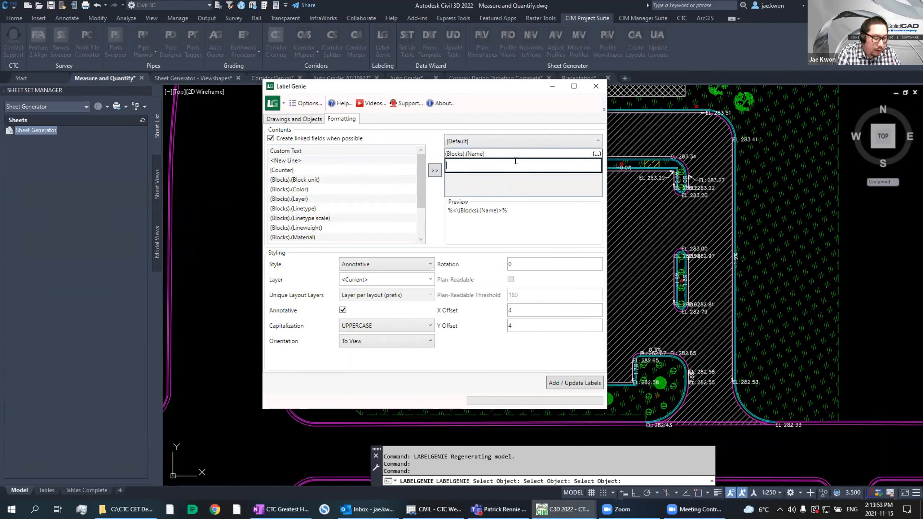
{"action": "type", "text": "AB2000"}
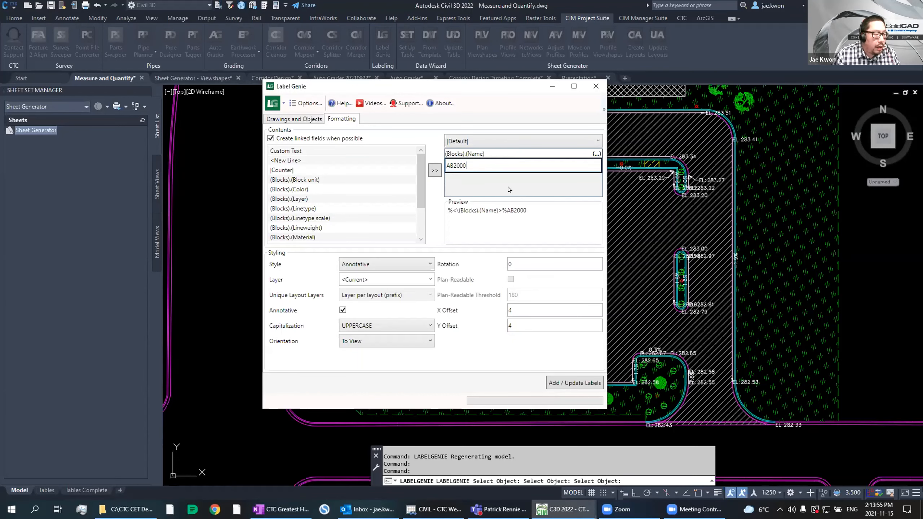
{"action": "key", "text": "BackSpace"}
{"action": "key", "text": "BackSpace"}
{"action": "key", "text": "BackSpace"}
{"action": "key", "text": "BackSpace"}
{"action": "key", "text": "BackSpace"}
{"action": "key", "text": "Return"}
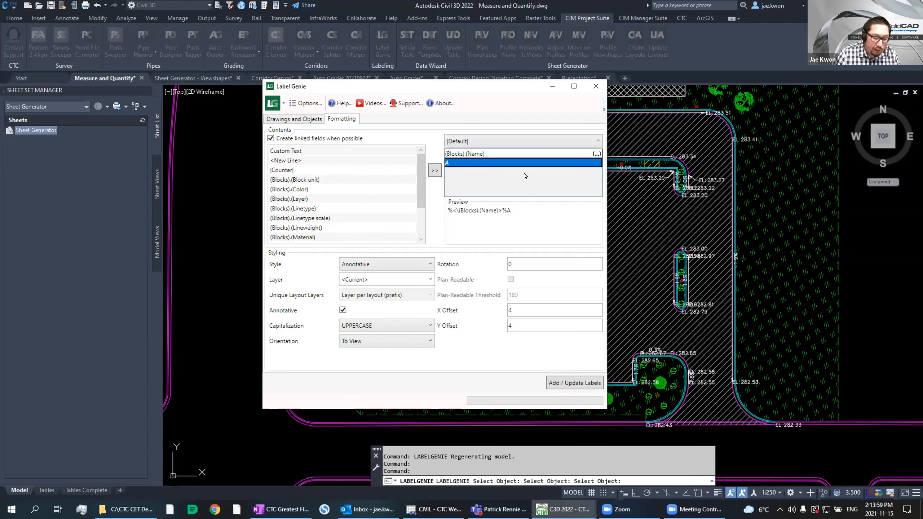
{"action": "key", "text": "Delete"}
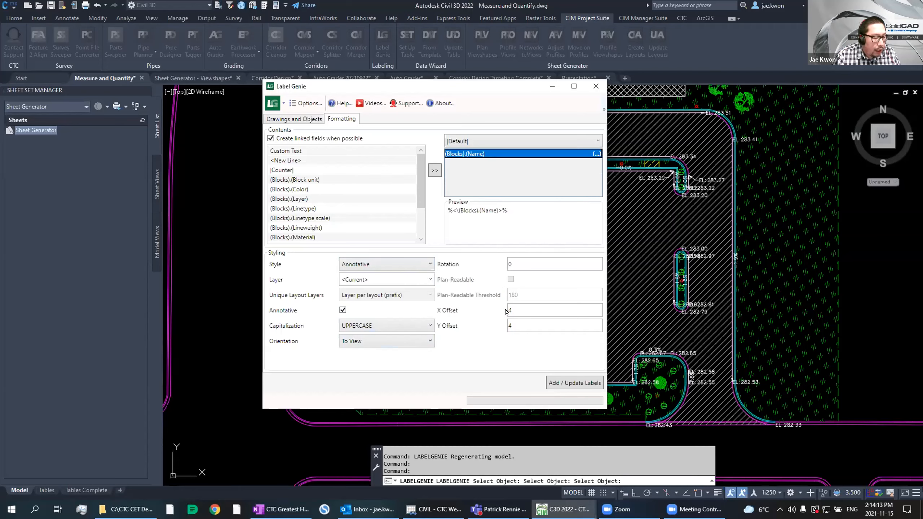
Step: Add the block name multileaders to the drawing with an X offset of 4 and close the status report
{"action": "type", "text": "4"}
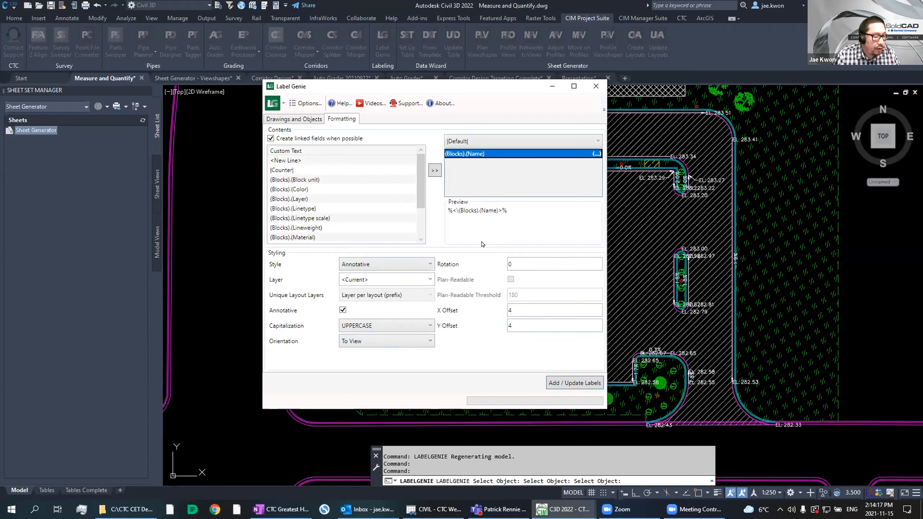
{"action": "left_click", "coordinate": [573, 383]}
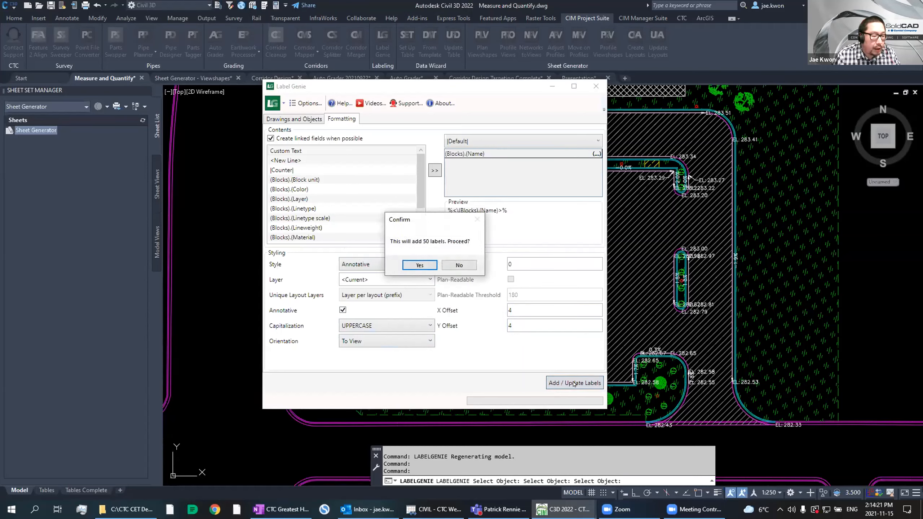
{"action": "left_click", "coordinate": [432, 268]}
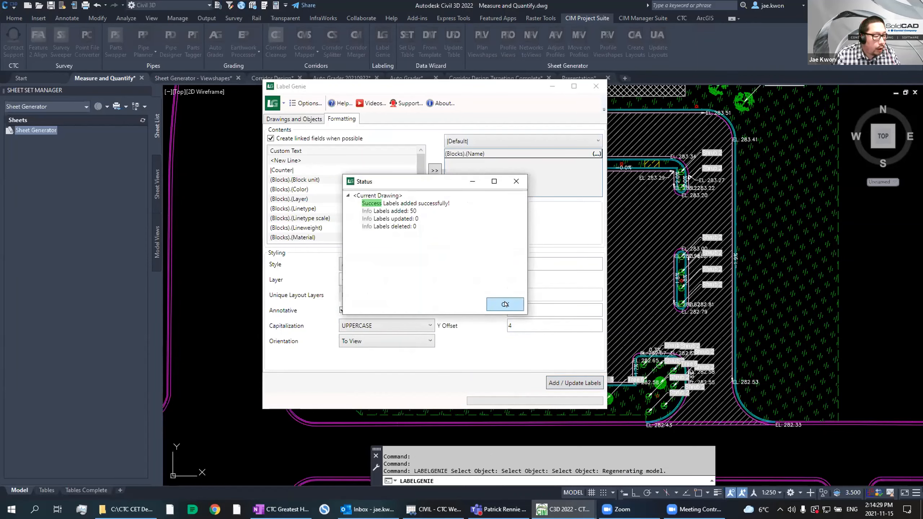
{"action": "left_click", "coordinate": [506, 304]}
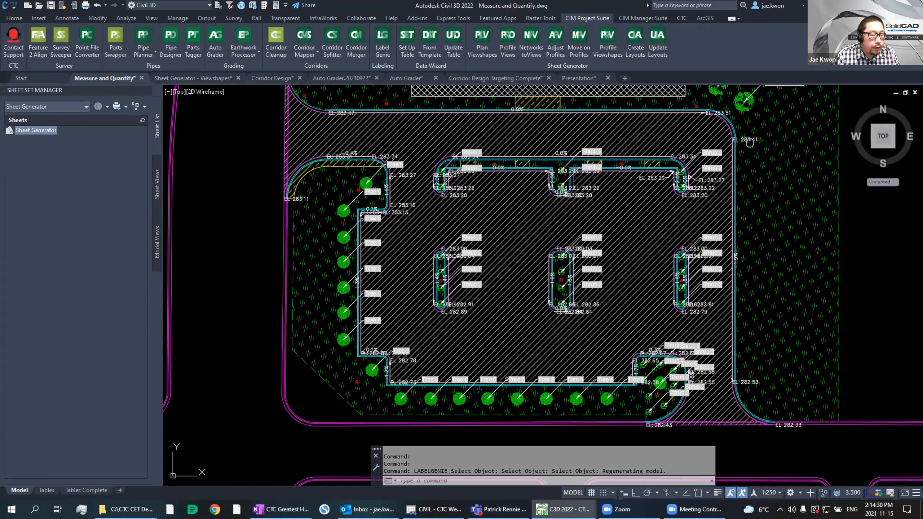
Step: Examine the new multileader labels on the deciduous trees beside the building and on the nearby island shrubs
{"action": "middle_click_drag", "start_coordinate": [750, 142], "coordinate": [638, 248]}
{"action": "scroll", "coordinate": [611, 201], "scroll_direction": "up", "scroll_amount": 2}
{"action": "mouse_move", "coordinate": [610, 200]}
{"action": "middle_mouse_down"}
{"action": "mouse_move", "coordinate": [586, 218]}
{"action": "mouse_move", "coordinate": [641, 193]}
{"action": "mouse_move", "coordinate": [709, 183]}
{"action": "mouse_move", "coordinate": [650, 262]}
{"action": "middle_mouse_up"}
{"action": "scroll", "coordinate": [695, 200], "scroll_direction": "up", "scroll_amount": 2}
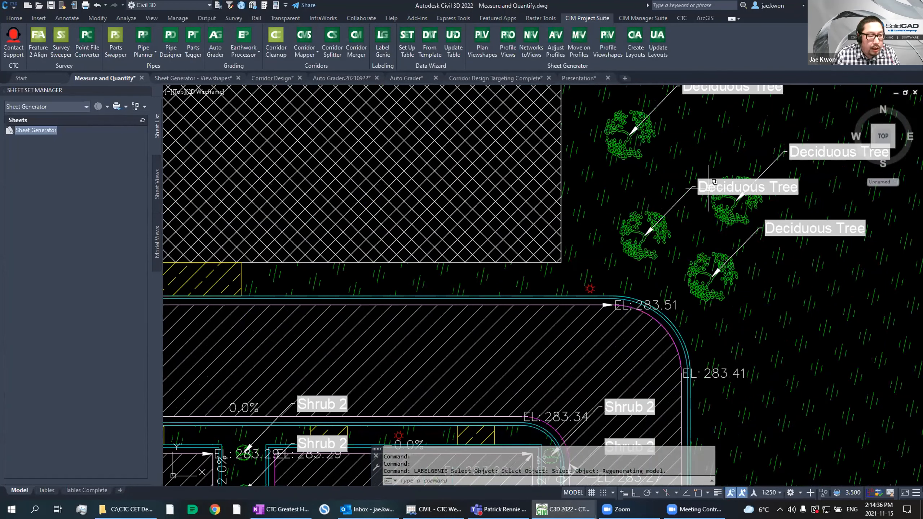
{"action": "middle_click_drag", "start_coordinate": [703, 210], "coordinate": [646, 211]}
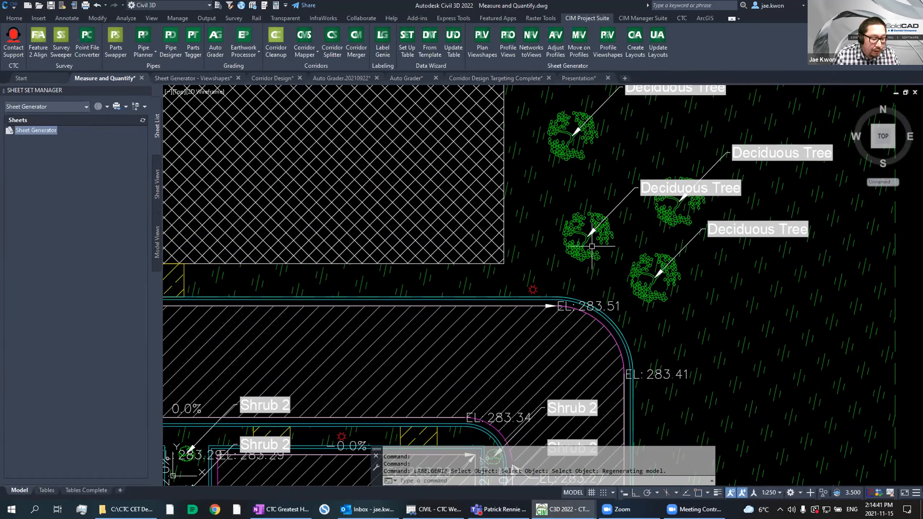
{"action": "middle_click_drag", "start_coordinate": [592, 248], "coordinate": [578, 227]}
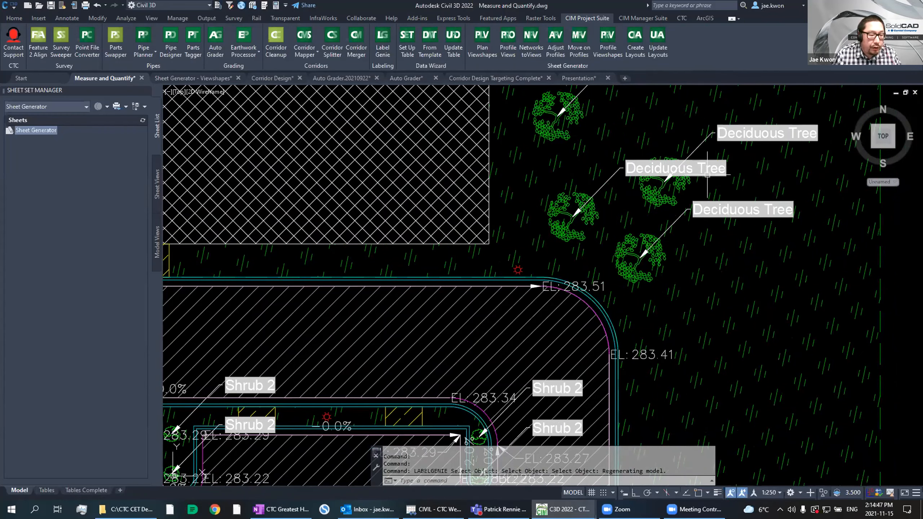
Step: Review the arrangement of vegetation labels across the whole parking lot
{"action": "scroll", "coordinate": [596, 240], "scroll_direction": "down", "scroll_amount": 5}
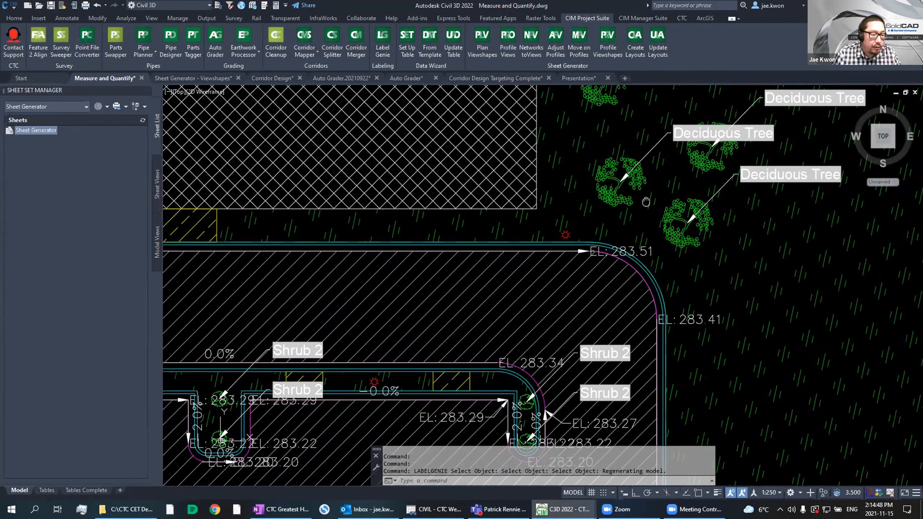
{"action": "mouse_move", "coordinate": [654, 194]}
{"action": "middle_mouse_down"}
{"action": "mouse_move", "coordinate": [665, 149]}
{"action": "mouse_move", "coordinate": [773, 86]}
{"action": "middle_mouse_up"}
{"action": "key", "text": "Escape"}
{"action": "scroll", "coordinate": [676, 87], "scroll_direction": "down", "scroll_amount": 2}
{"action": "mouse_move", "coordinate": [675, 87]}
{"action": "middle_mouse_down"}
{"action": "mouse_move", "coordinate": [627, 152]}
{"action": "mouse_move", "coordinate": [656, 157]}
{"action": "middle_mouse_up"}
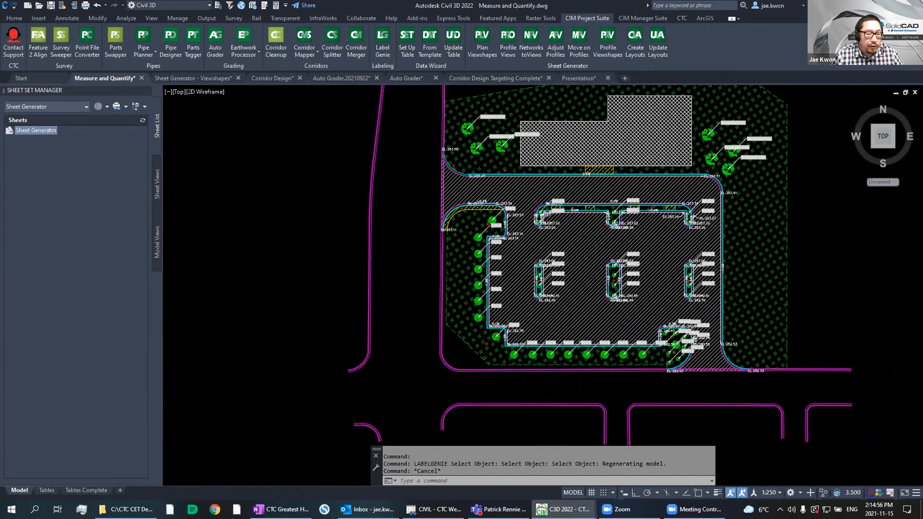
{"action": "scroll", "coordinate": [723, 234], "scroll_direction": "up", "scroll_amount": 2}
{"action": "scroll", "coordinate": [730, 237], "scroll_direction": "down", "scroll_amount": 2}
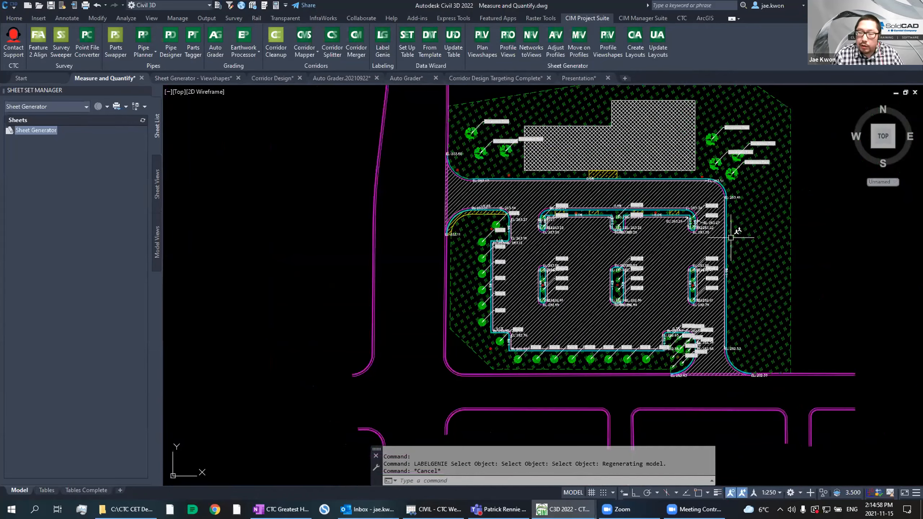
{"action": "middle_click_drag", "start_coordinate": [731, 237], "coordinate": [696, 234]}
{"action": "middle_click_drag", "start_coordinate": [326, 127], "coordinate": [361, 147]}
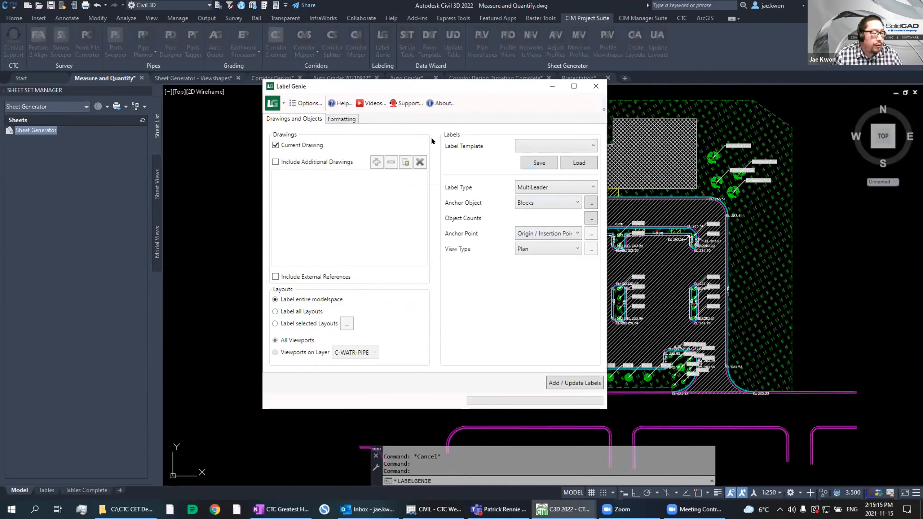
Step: Open the online video playlist from Label Genie and move the browser window to another monitor
{"action": "left_click", "coordinate": [371, 104]}
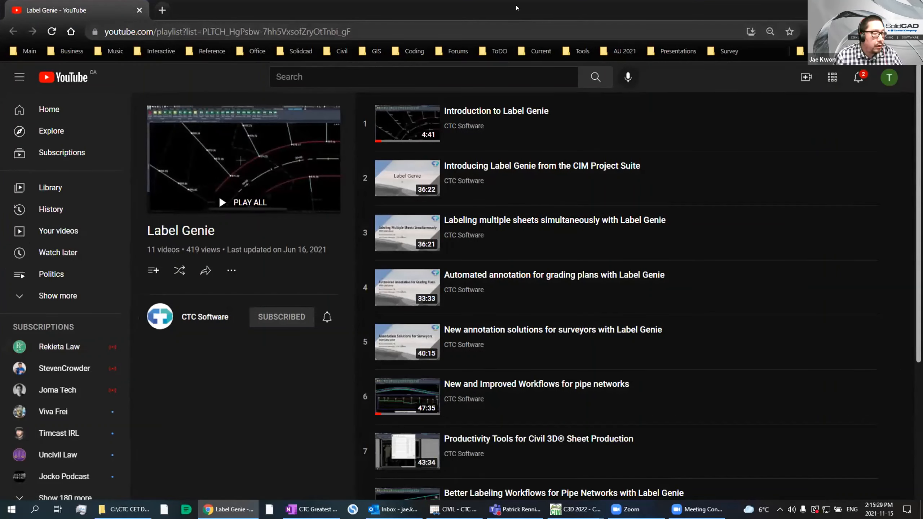
{"action": "key", "text": "super+Right"}
{"action": "key", "text": "super+Right"}
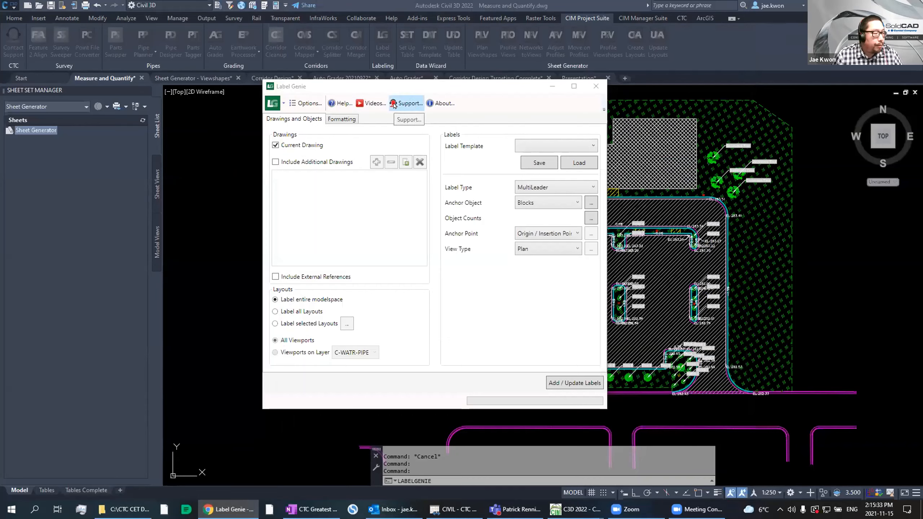
Step: Open the CTC CIM Project Suite User Guide from Label Genie and enlarge the Corridor Cleanup section for reading
{"action": "left_click", "coordinate": [343, 104]}
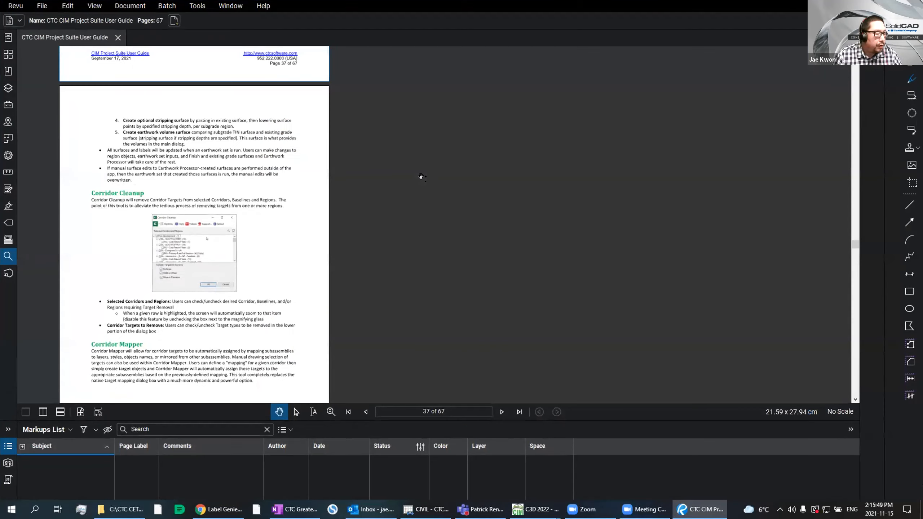
{"action": "scroll", "coordinate": [215, 234], "scroll_direction": "up", "scroll_amount": 3}
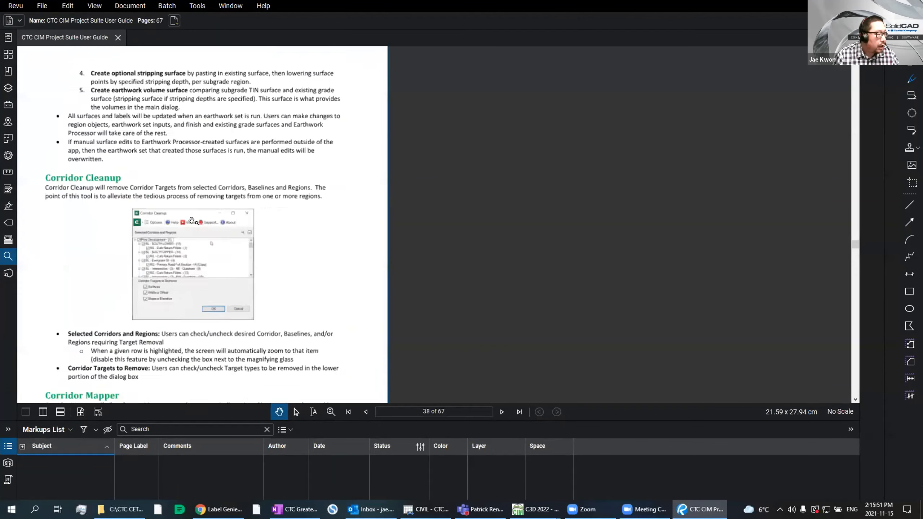
{"action": "left_click_drag", "start_coordinate": [250, 216], "coordinate": [358, 202]}
{"action": "left_click_drag", "start_coordinate": [320, 149], "coordinate": [415, 143]}
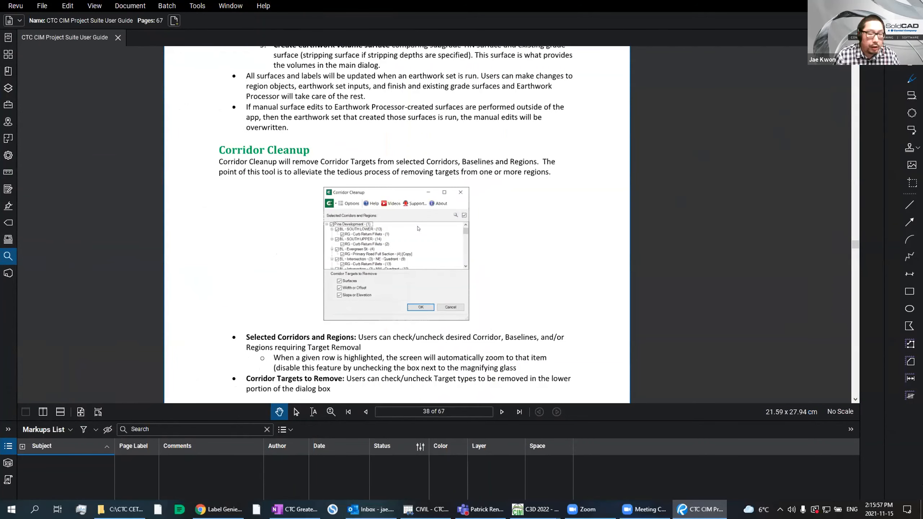
Step: Move the user guide window to another monitor and return to Label Genie in Civil 3D
{"action": "key", "text": "super+Right"}
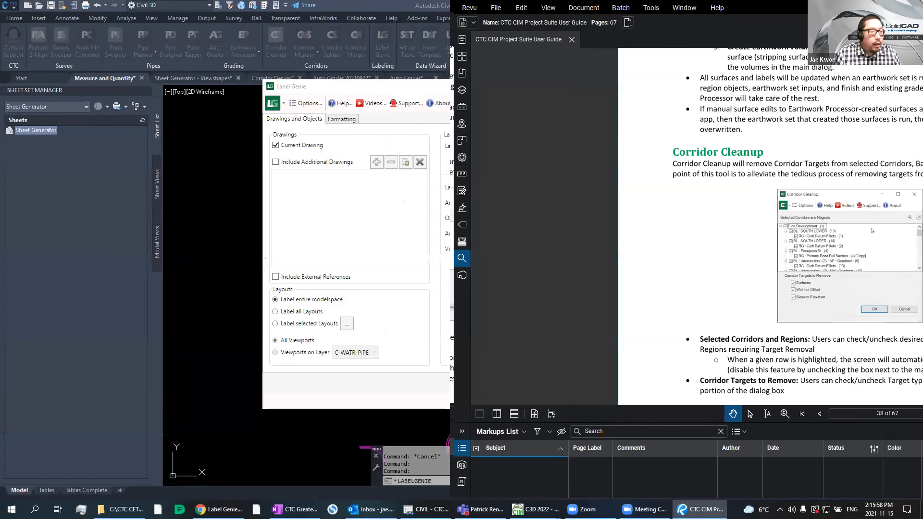
{"action": "key", "text": "super+Right"}
{"action": "left_click", "coordinate": [500, 111]}
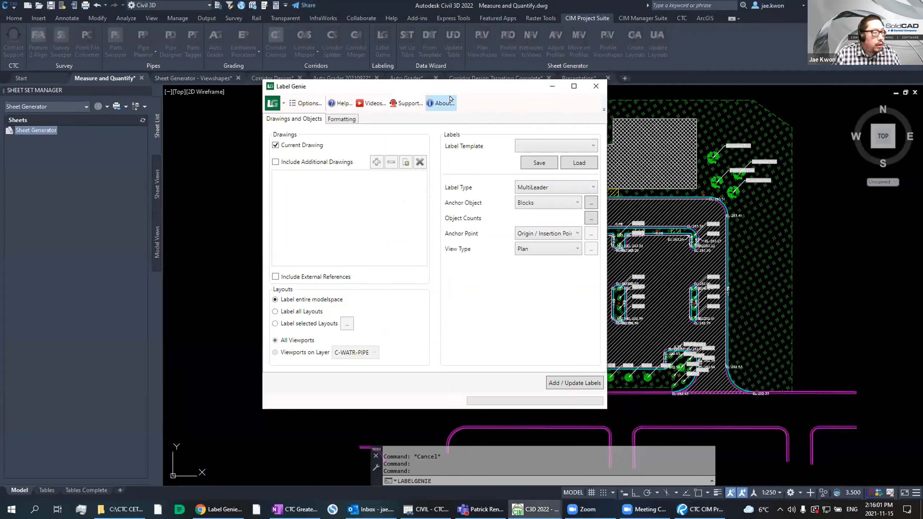
Step: View the About information for Label Genie and close the tool
{"action": "left_click", "coordinate": [441, 104]}
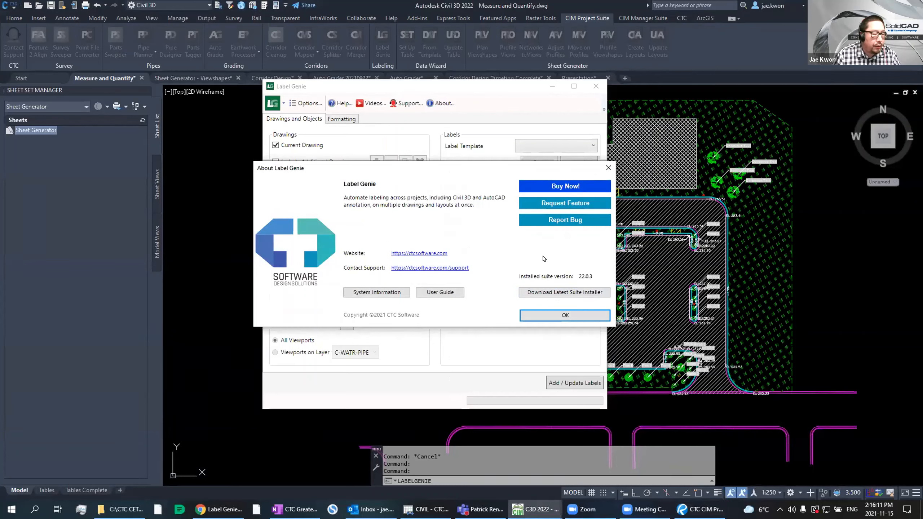
{"action": "left_click", "coordinate": [605, 167]}
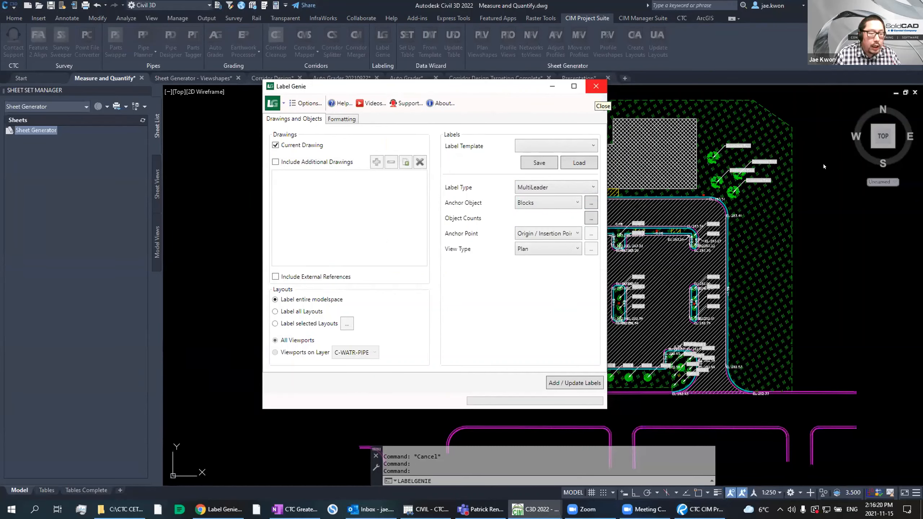
{"action": "left_click", "coordinate": [596, 87]}
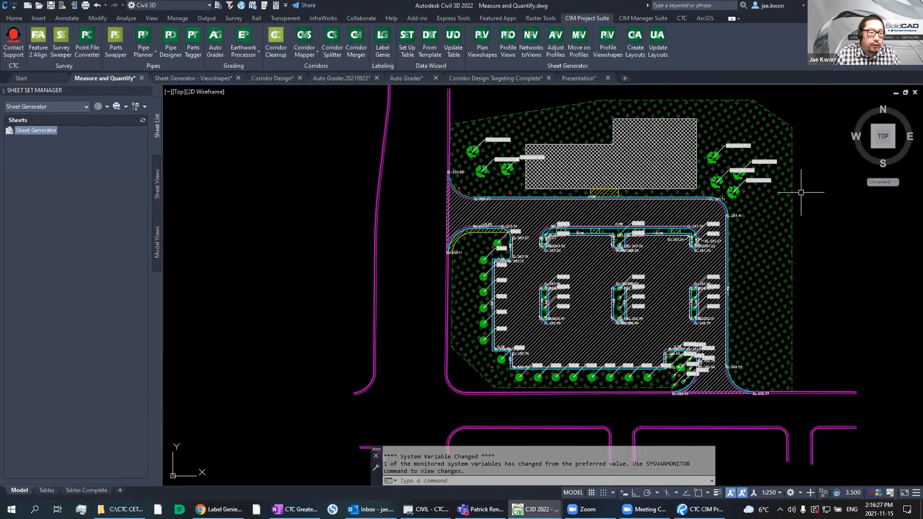
{"action": "left_click", "coordinate": [830, 241]}
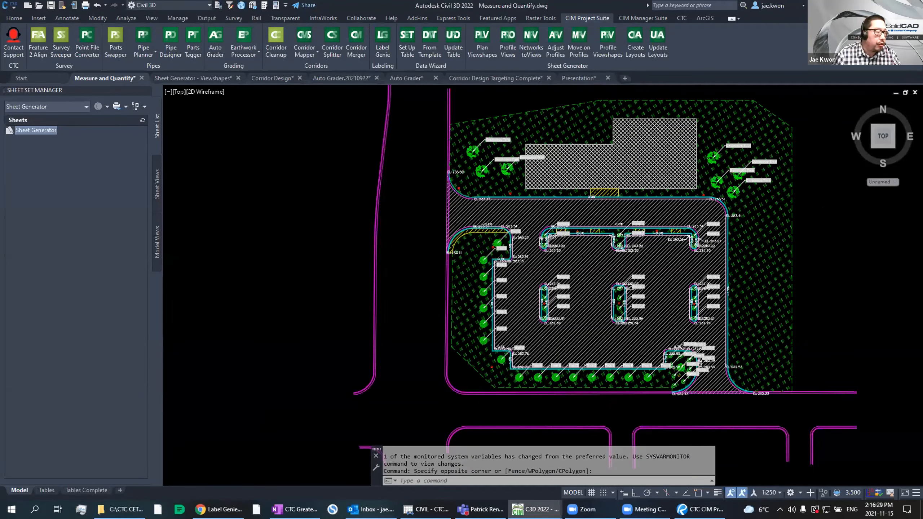
Step: Review the whole labeled parking lot and switch to the Sheet Generator - Viewshapes drawing
{"action": "scroll", "coordinate": [832, 241], "scroll_direction": "down", "scroll_amount": 2}
{"action": "middle_click_drag", "start_coordinate": [718, 226], "coordinate": [567, 230]}
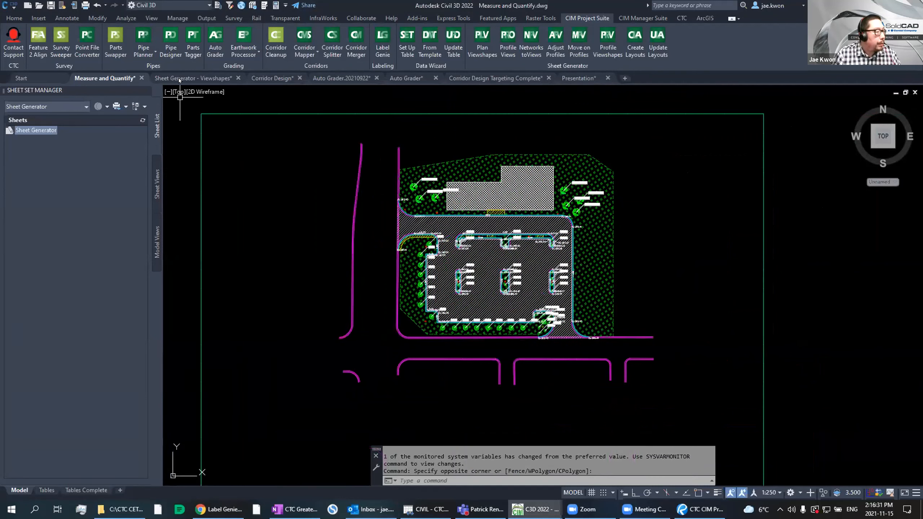
{"action": "left_click", "coordinate": [179, 78]}
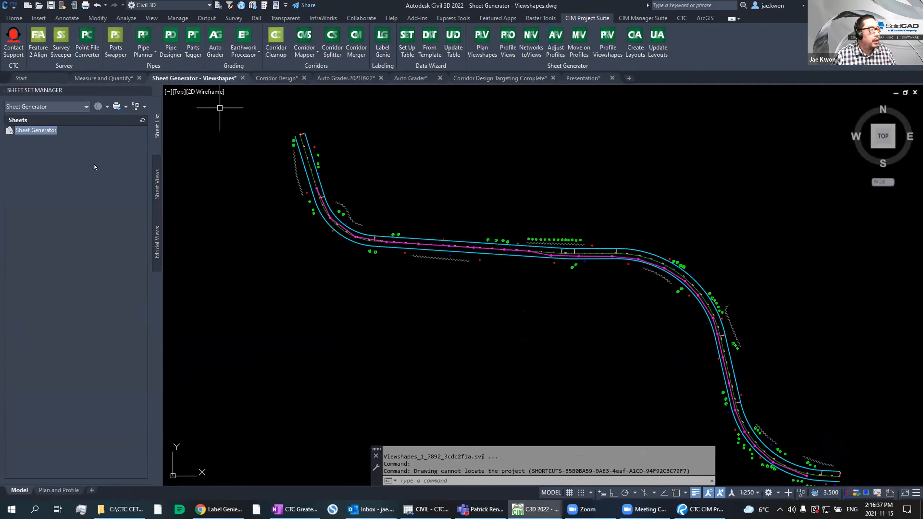
Step: Show the built-in Plan Production tools and look over the road alignment in the drawing
{"action": "left_click", "coordinate": [207, 17]}
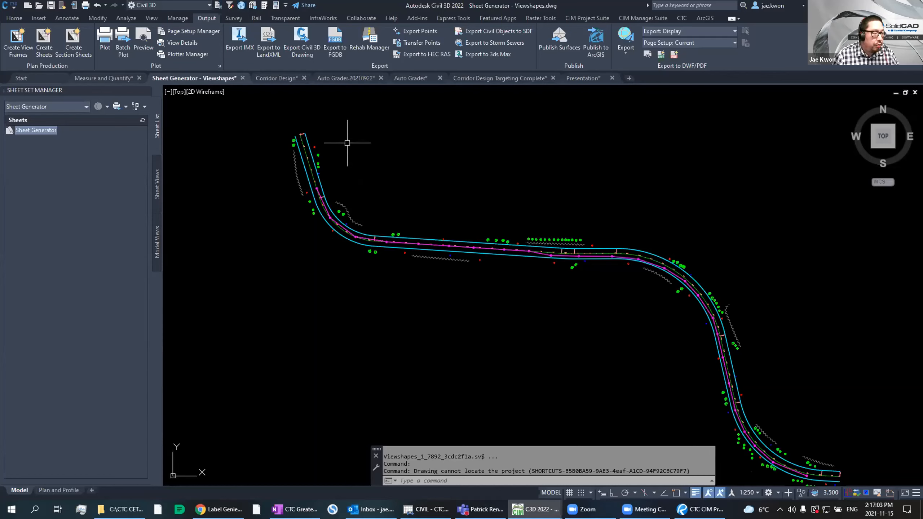
{"action": "mouse_move", "coordinate": [405, 200]}
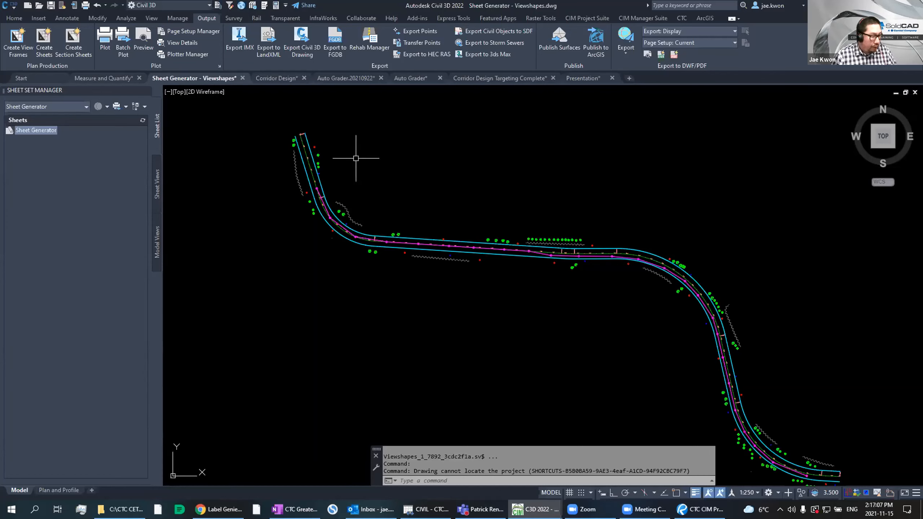
{"action": "mouse_move", "coordinate": [342, 143]}
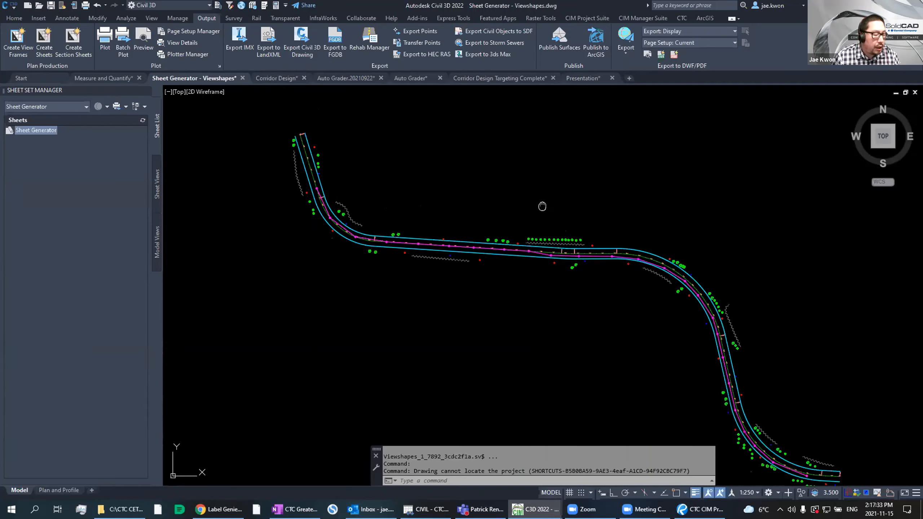
{"action": "middle_click_drag", "start_coordinate": [542, 206], "coordinate": [532, 175]}
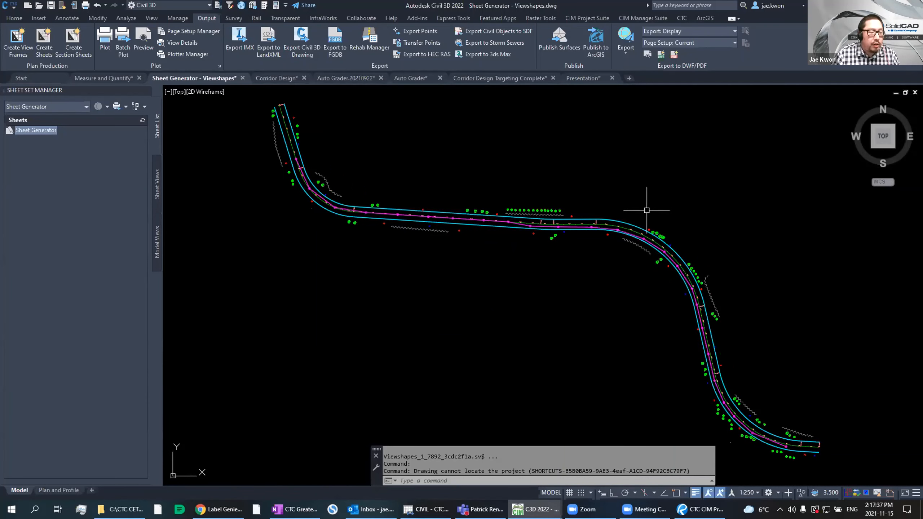
{"action": "middle_click_drag", "start_coordinate": [728, 261], "coordinate": [713, 251]}
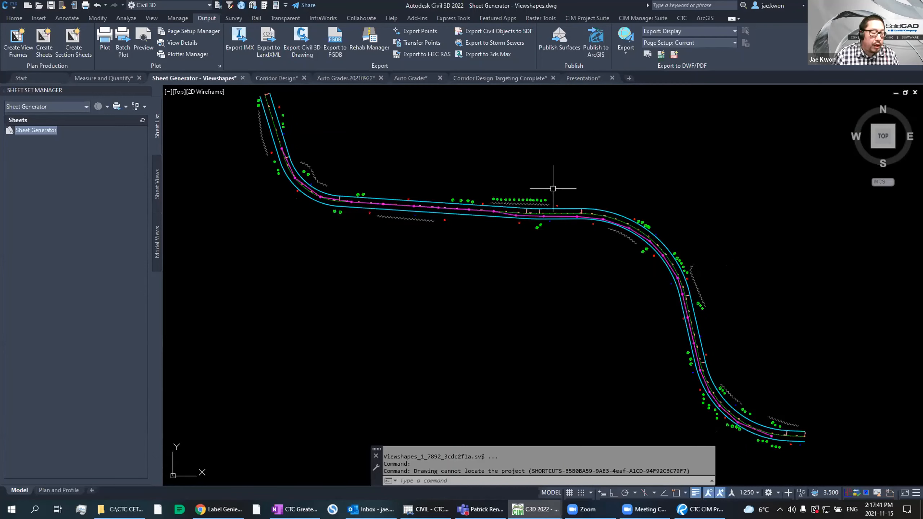
{"action": "mouse_move", "coordinate": [579, 190]}
{"action": "middle_mouse_down"}
{"action": "mouse_move", "coordinate": [588, 200]}
{"action": "mouse_move", "coordinate": [573, 203]}
{"action": "middle_mouse_up"}
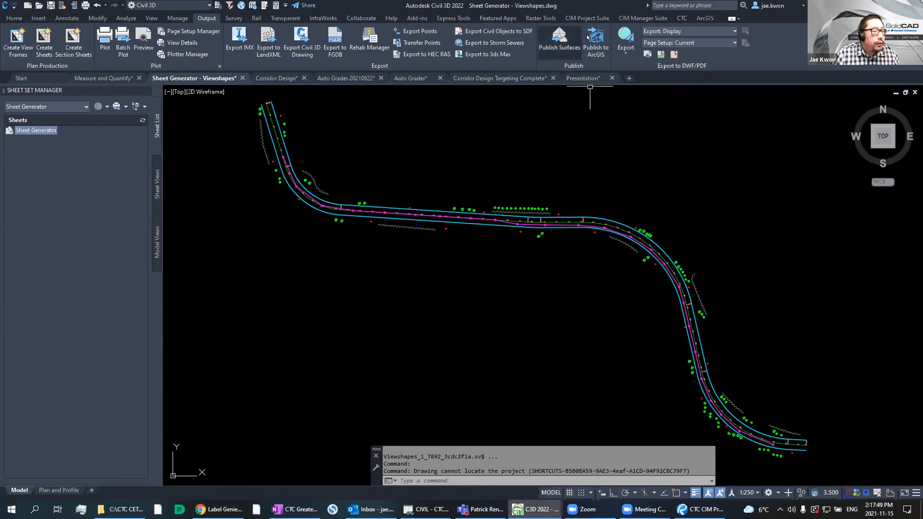
Step: Start Plan Viewshapes for the Timber Path alignment, accepting viewport scale 0.25 and the centered _PLAN PRINT BLOCK print area
{"action": "left_click", "coordinate": [587, 18]}
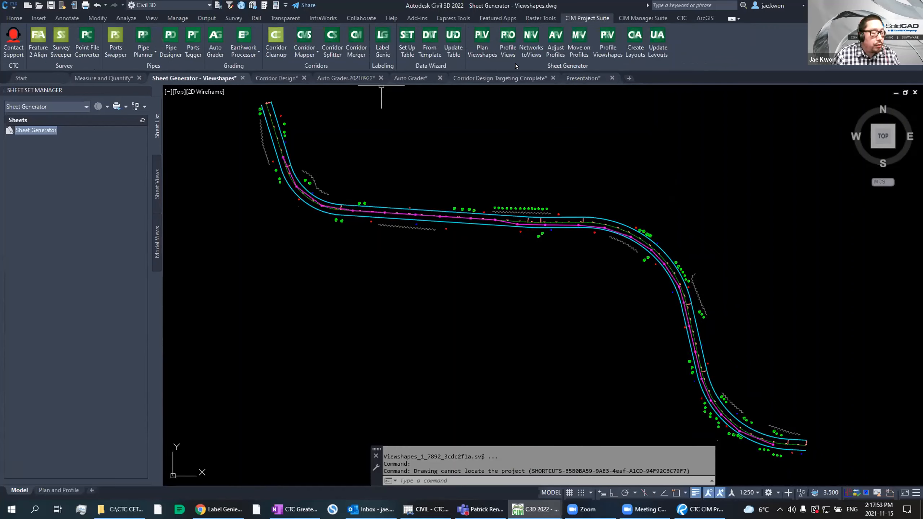
{"action": "mouse_move", "coordinate": [458, 148]}
{"action": "middle_mouse_down"}
{"action": "mouse_move", "coordinate": [454, 163]}
{"action": "mouse_move", "coordinate": [439, 158]}
{"action": "middle_mouse_up"}
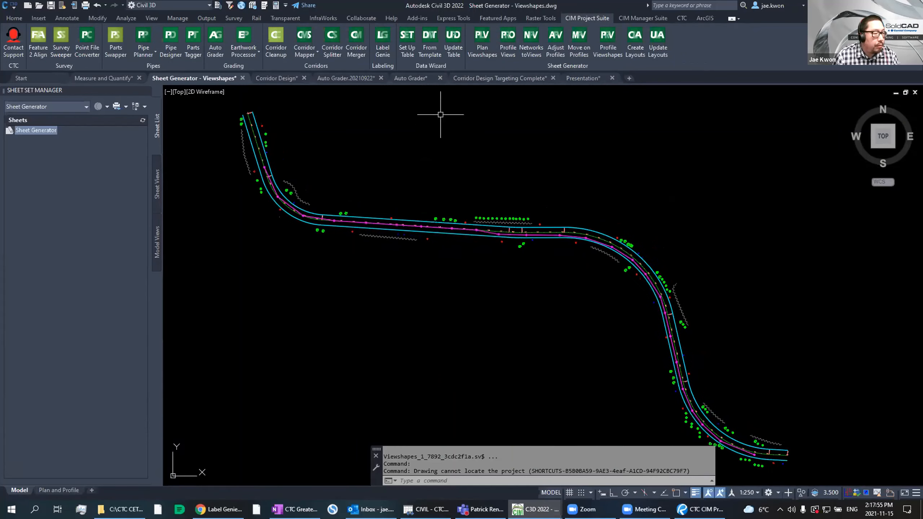
{"action": "middle_click_drag", "start_coordinate": [493, 115], "coordinate": [511, 114]}
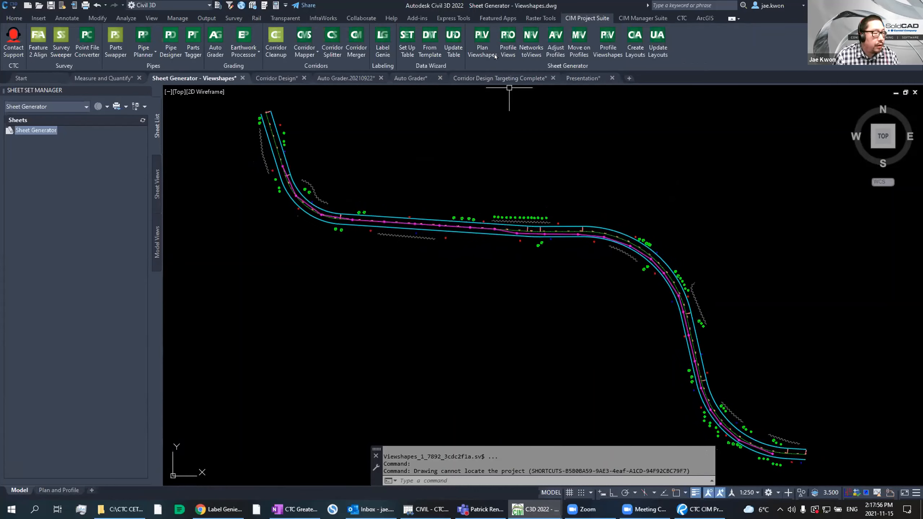
{"action": "left_click", "coordinate": [483, 37]}
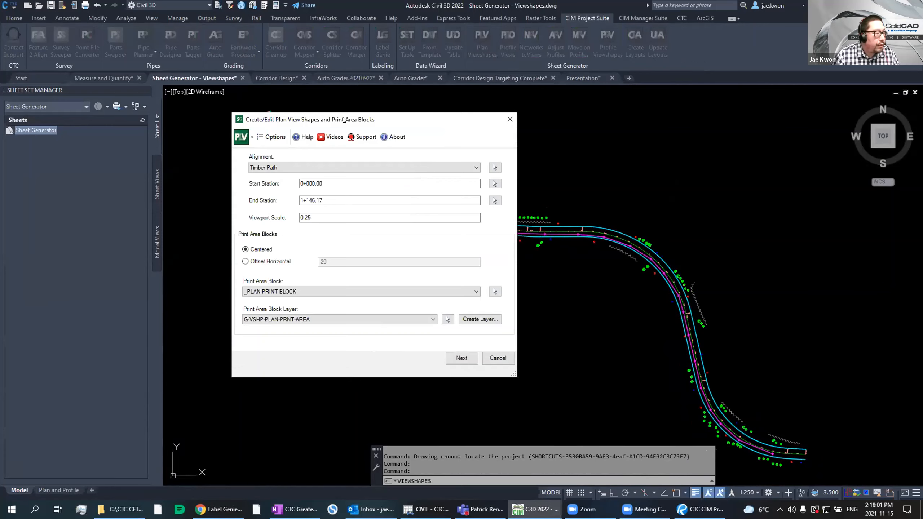
{"action": "left_click_drag", "start_coordinate": [396, 121], "coordinate": [482, 120]}
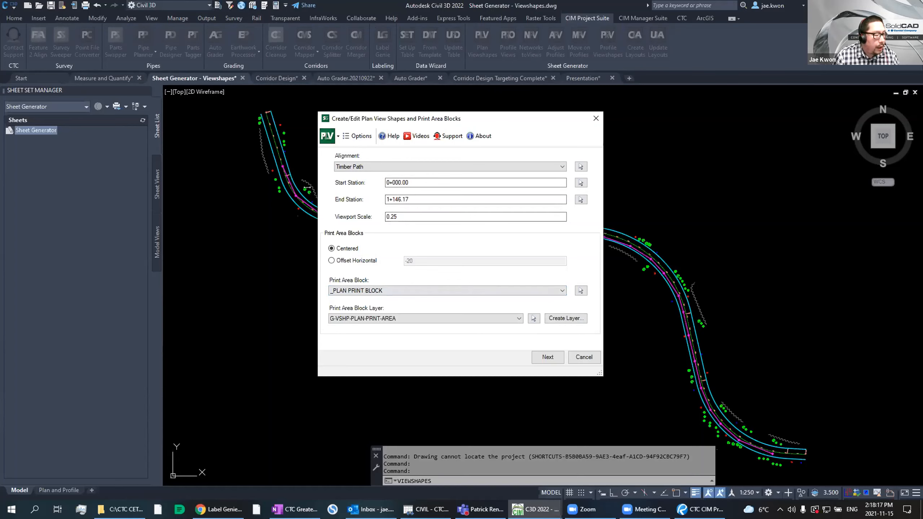
{"action": "left_click", "coordinate": [548, 357]}
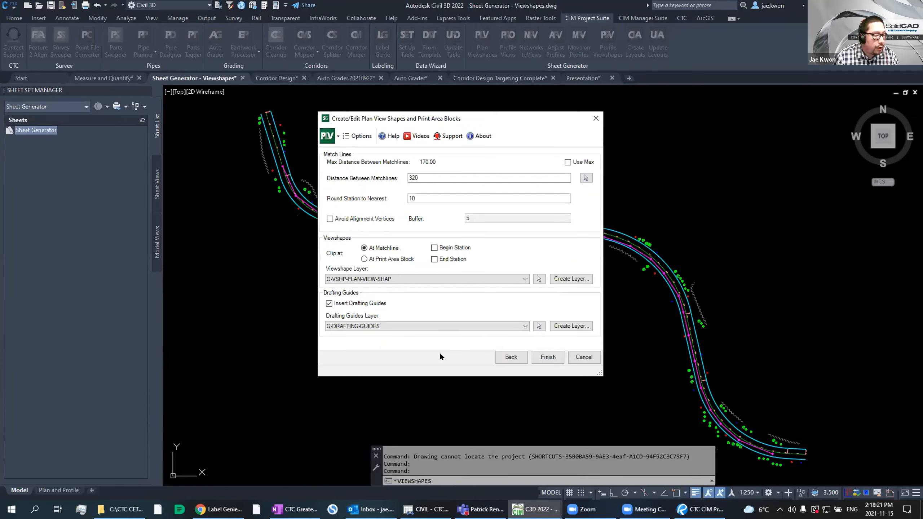
Step: Generate the plan view shapes and print area blocks along Timber Path, clipped at matchlines, with drafting guides inserted
{"action": "left_click", "coordinate": [416, 177]}
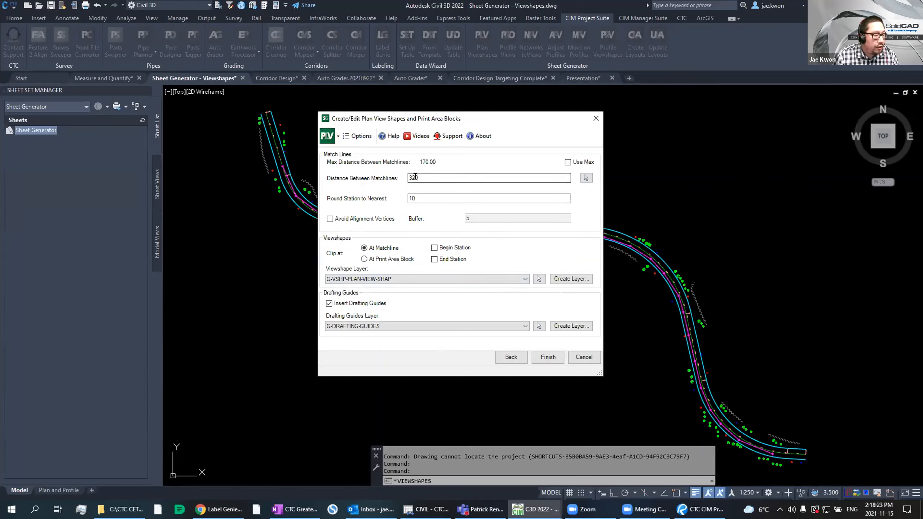
{"action": "double_click", "coordinate": [416, 177]}
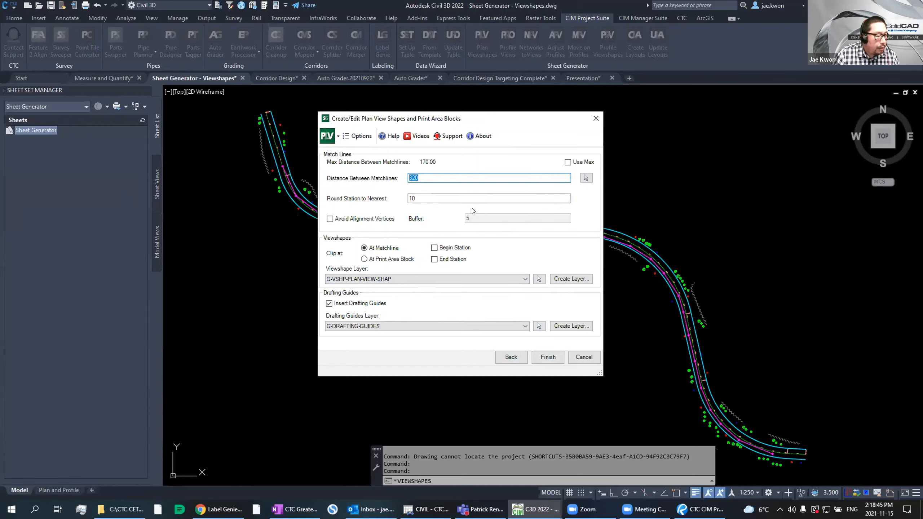
{"action": "left_click", "coordinate": [548, 358]}
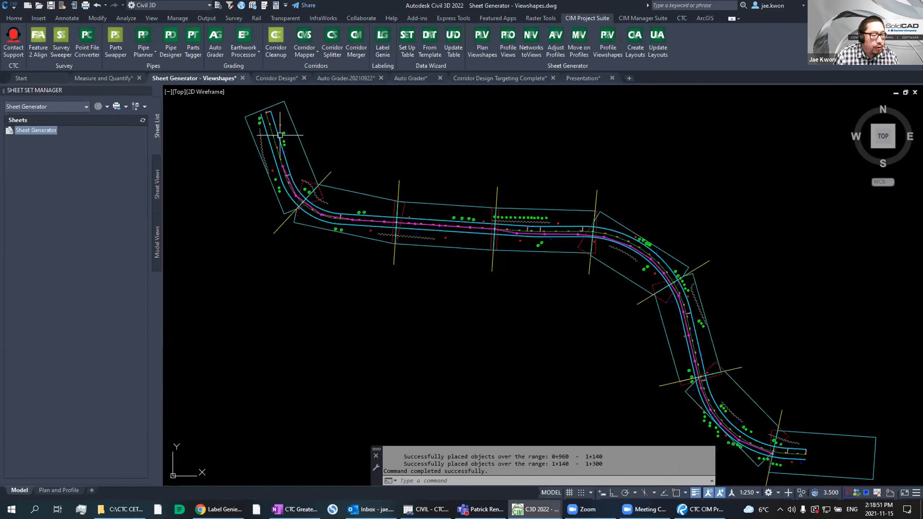
Step: Examine the new view shapes and the matchline at the alignment's first bend
{"action": "middle_click_drag", "start_coordinate": [650, 267], "coordinate": [529, 187]}
{"action": "mouse_move", "coordinate": [316, 184]}
{"action": "middle_mouse_down"}
{"action": "mouse_move", "coordinate": [275, 217]}
{"action": "mouse_move", "coordinate": [554, 313]}
{"action": "mouse_move", "coordinate": [523, 226]}
{"action": "middle_mouse_up"}
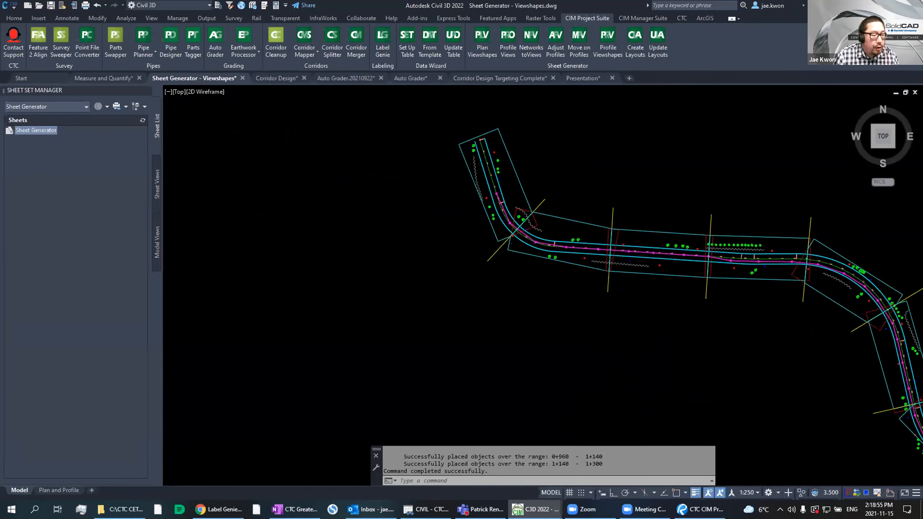
{"action": "scroll", "coordinate": [528, 196], "scroll_direction": "up", "scroll_amount": 2}
{"action": "scroll", "coordinate": [443, 186], "scroll_direction": "up", "scroll_amount": 2}
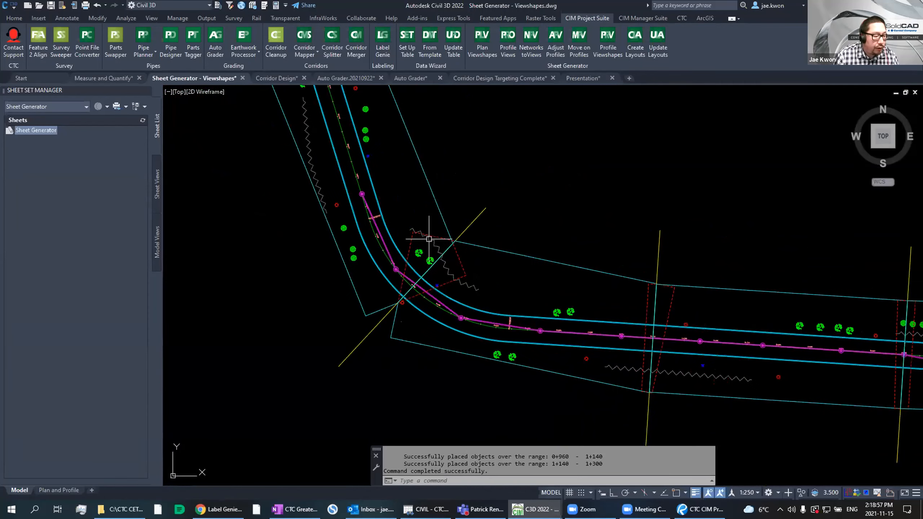
Step: Try shortening the first view shape by stretching its start edge along the road, and undo the stretch
{"action": "left_click", "coordinate": [415, 150]}
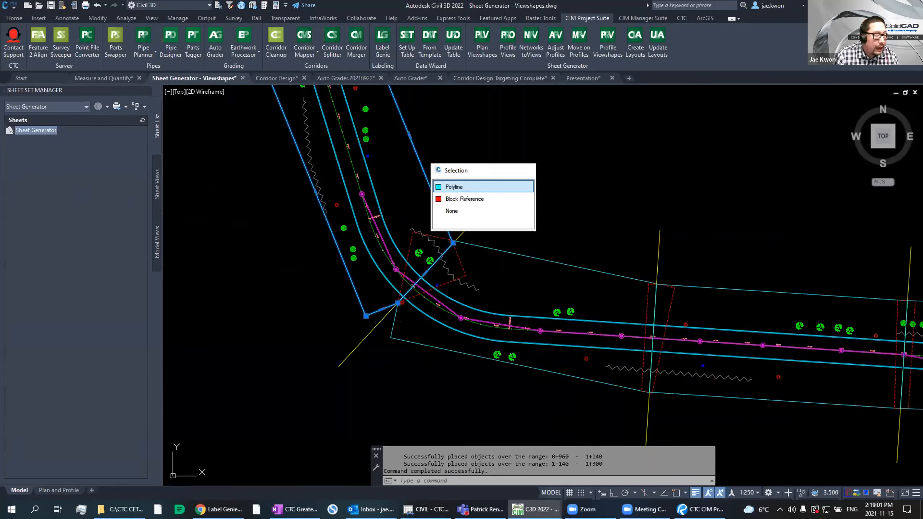
{"action": "left_click", "coordinate": [512, 188]}
{"action": "mouse_move", "coordinate": [512, 191]}
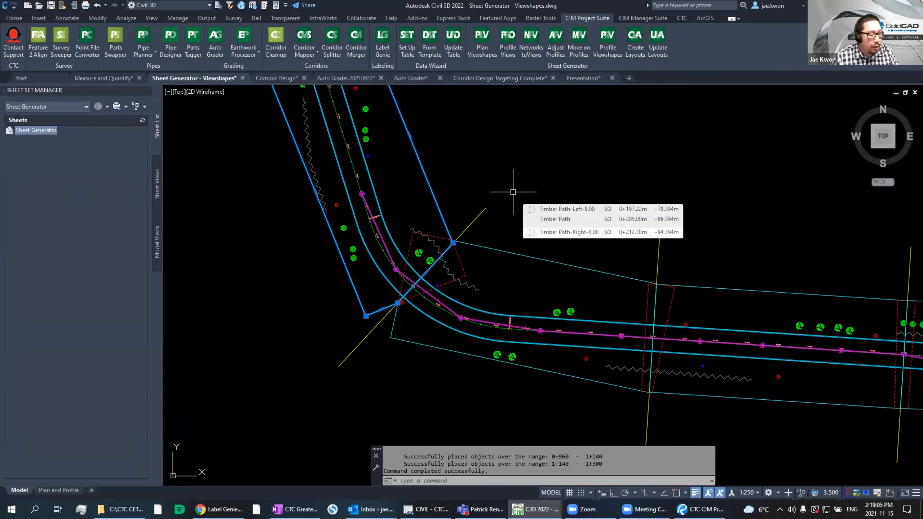
{"action": "middle_click_drag", "start_coordinate": [417, 185], "coordinate": [469, 246]}
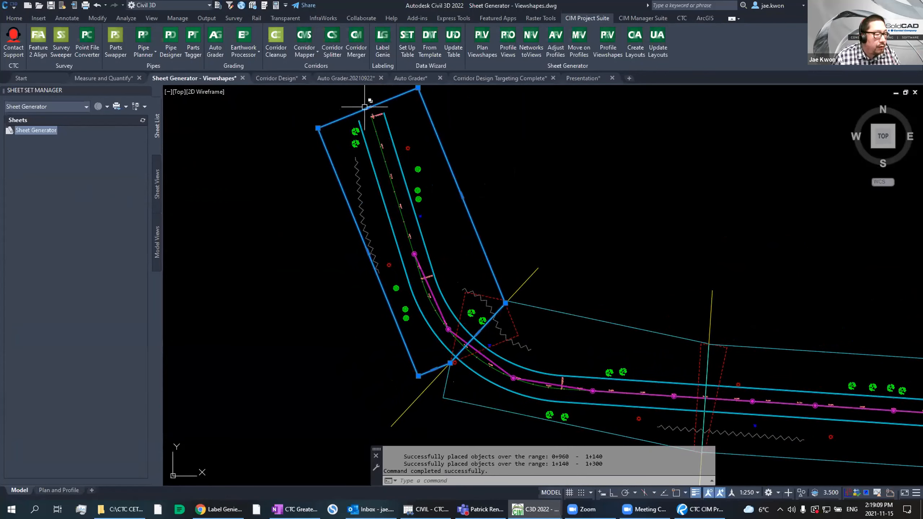
{"action": "middle_click_drag", "start_coordinate": [440, 128], "coordinate": [434, 142]}
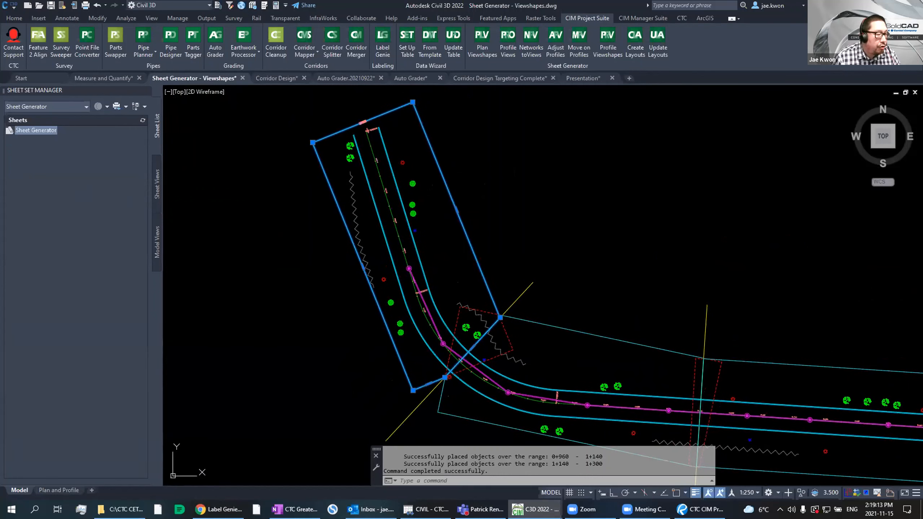
{"action": "left_click", "coordinate": [363, 123]}
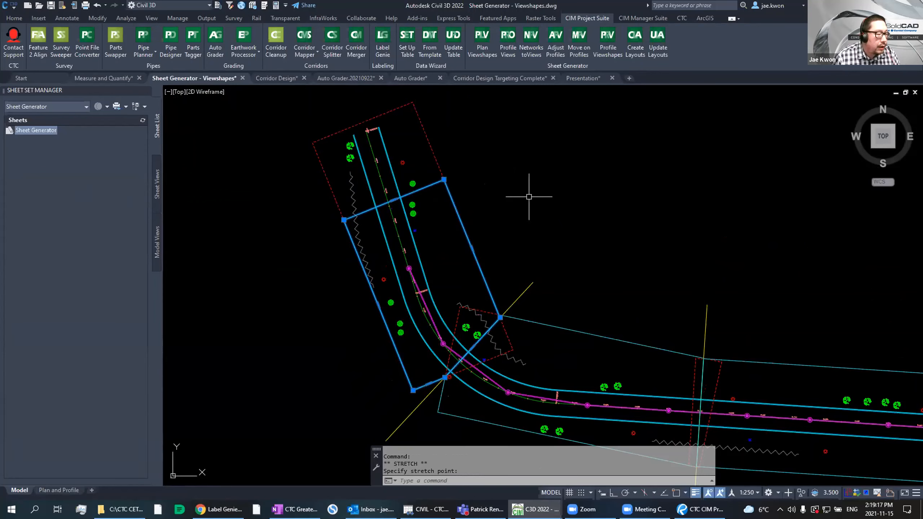
{"action": "key", "text": "ctrl+z"}
Step: Try moving the second view shape together with its print area block toward the first bend, and undo the move
{"action": "middle_click_drag", "start_coordinate": [591, 249], "coordinate": [445, 151]}
{"action": "left_click", "coordinate": [468, 255]}
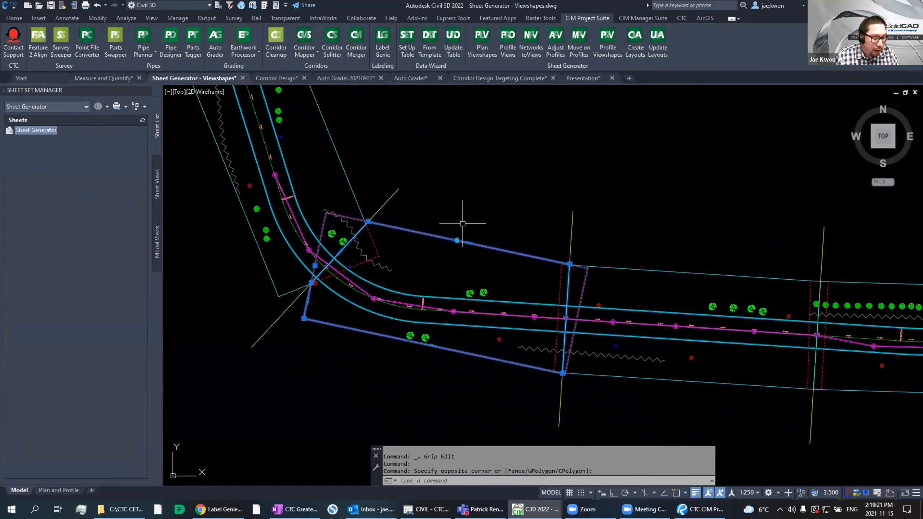
{"action": "left_click", "coordinate": [463, 223]}
{"action": "type", "text": "m"}
{"action": "key", "text": "Return"}
{"action": "left_click", "coordinate": [537, 222]}
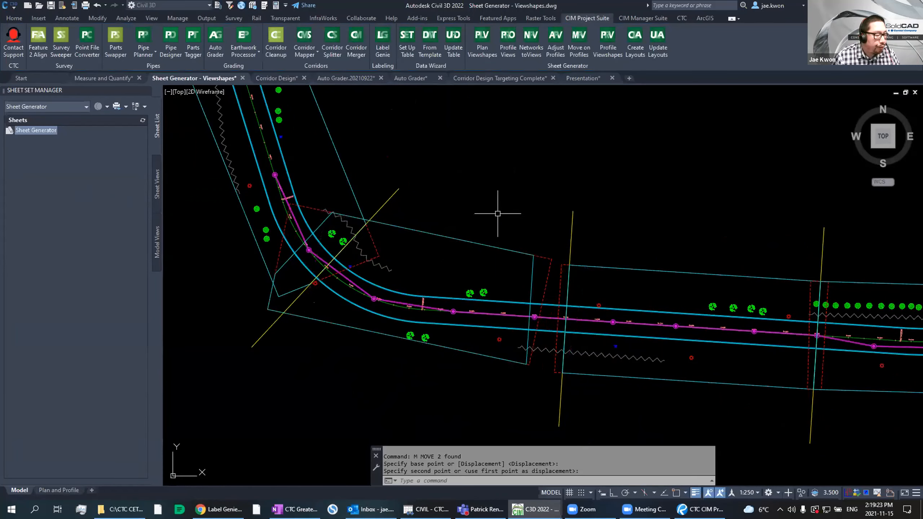
{"action": "left_click", "coordinate": [505, 203]}
{"action": "key", "text": "ctrl+z"}
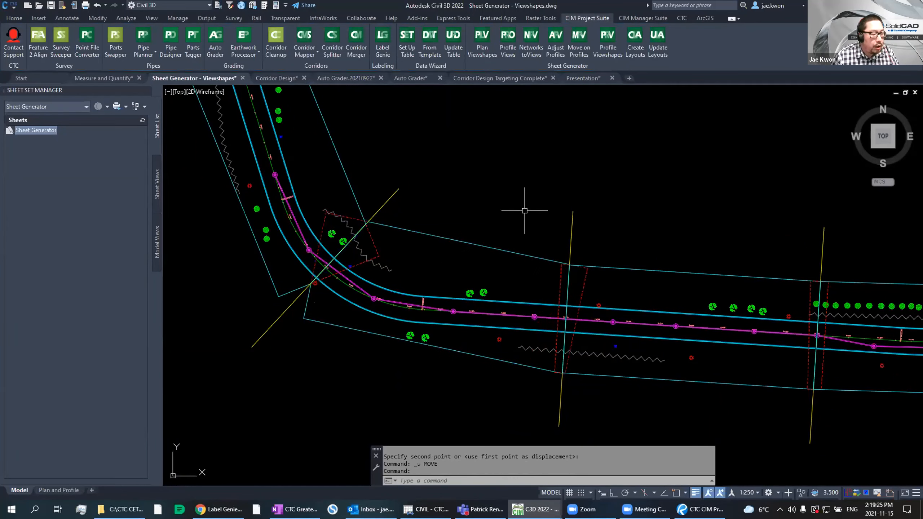
{"action": "scroll", "coordinate": [519, 233], "scroll_direction": "down", "scroll_amount": 4}
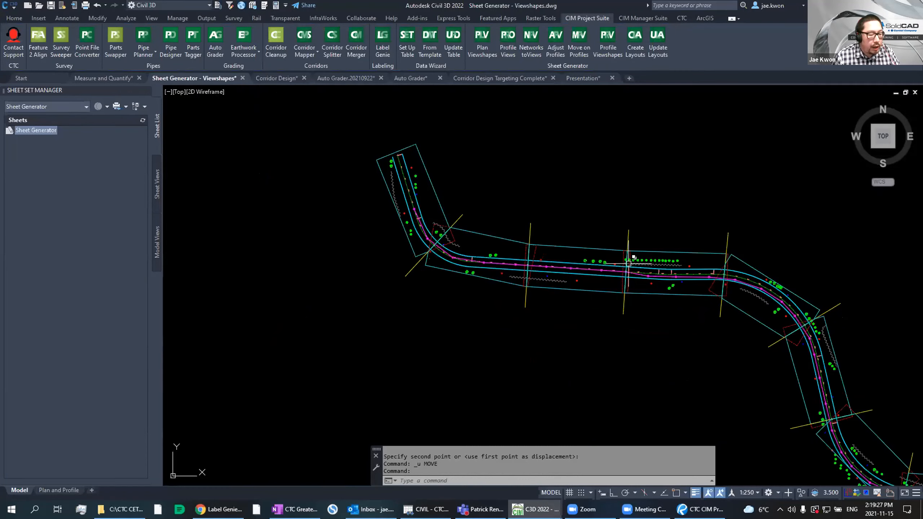
{"action": "middle_click_drag", "start_coordinate": [517, 270], "coordinate": [453, 222]}
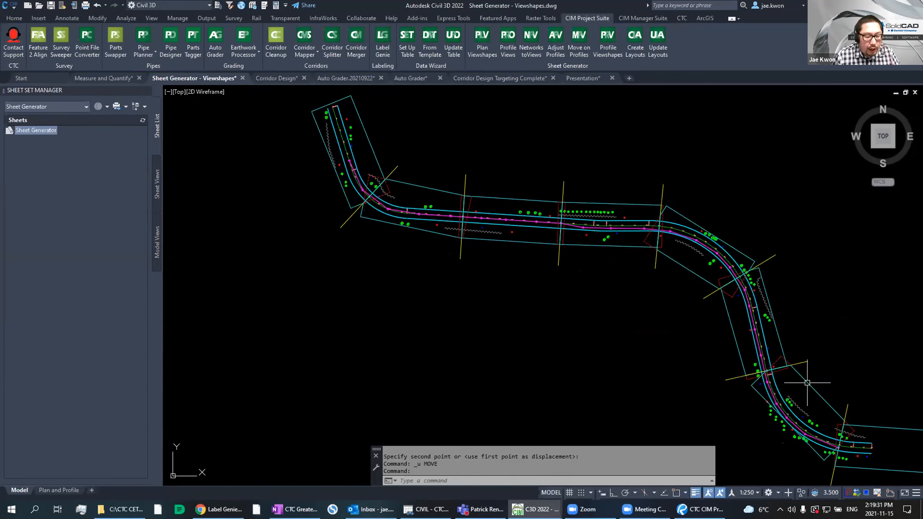
Step: Regenerate the Timber Path plan view shapes and print area blocks with the distance between matchlines set to 300
{"action": "mouse_move", "coordinate": [807, 383]}
{"action": "middle_mouse_down"}
{"action": "mouse_move", "coordinate": [685, 337]}
{"action": "mouse_move", "coordinate": [768, 374]}
{"action": "middle_mouse_up"}
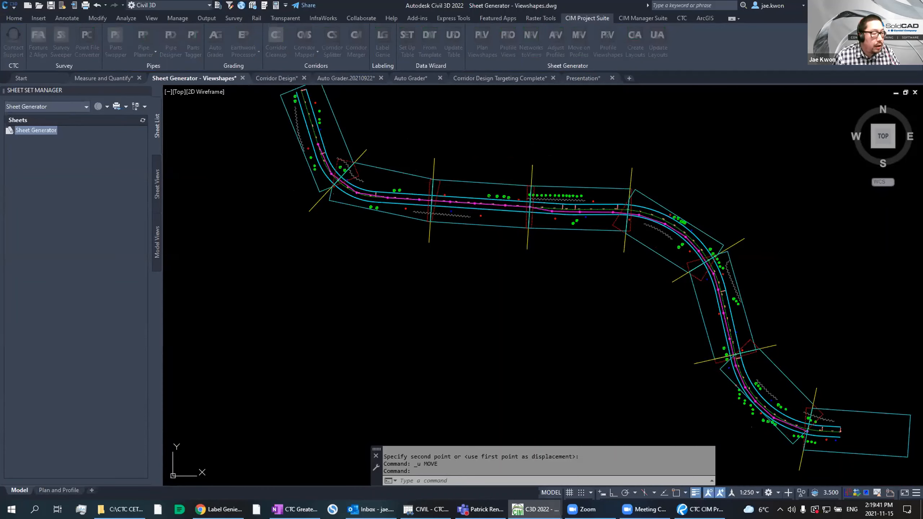
{"action": "left_click", "coordinate": [552, 357]}
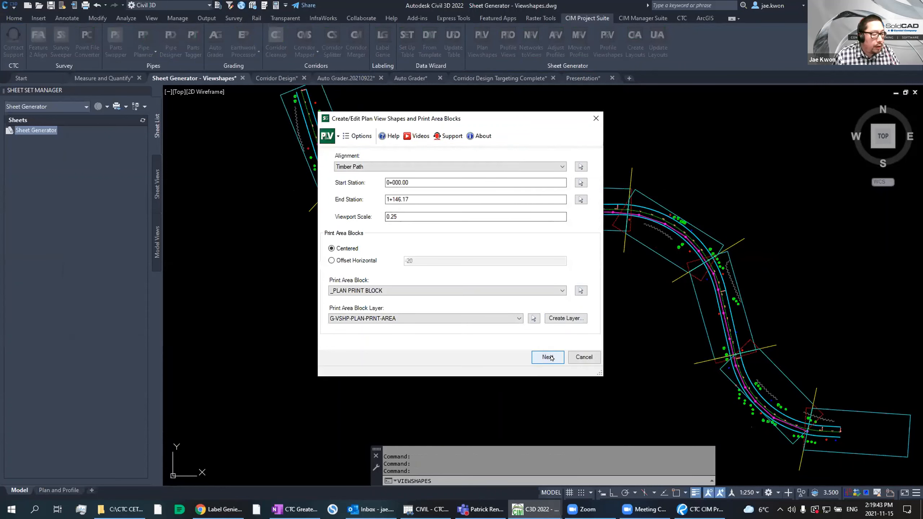
{"action": "left_click", "coordinate": [551, 357]}
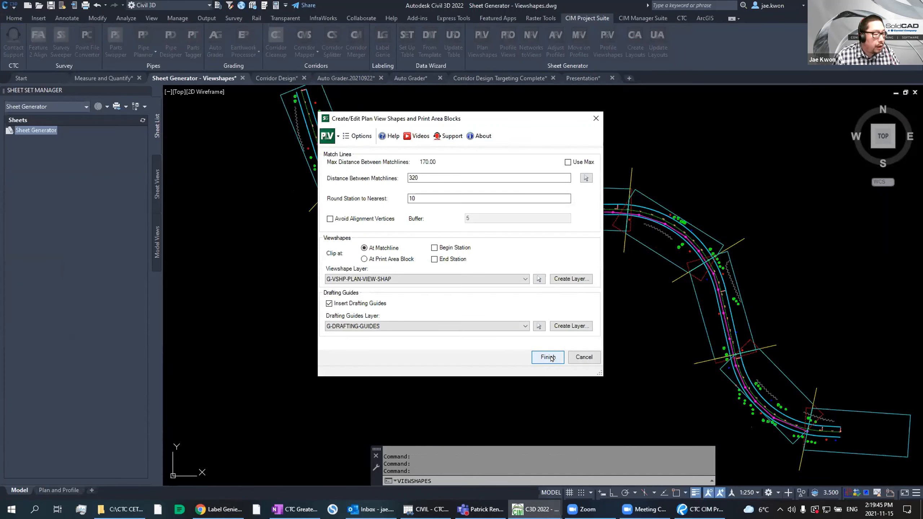
{"action": "left_click_drag", "start_coordinate": [428, 177], "coordinate": [294, 168]}
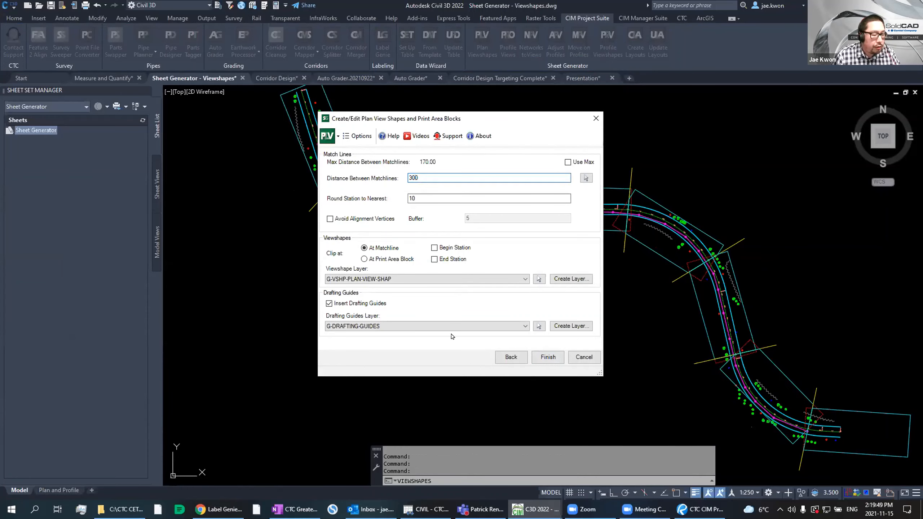
{"action": "left_click", "coordinate": [556, 359]}
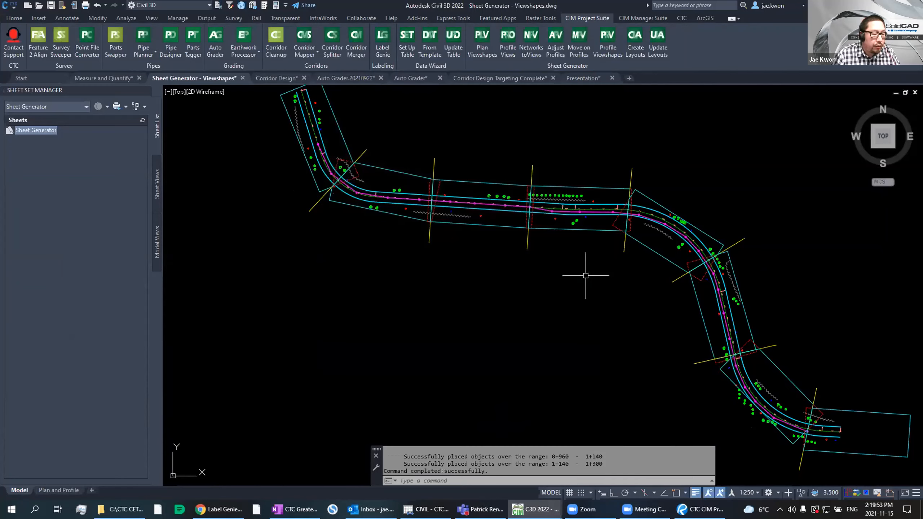
Step: Create multiple profile views for the Timber Path alignment with the preset options and place them east of the plan
{"action": "middle_click_drag", "start_coordinate": [639, 291], "coordinate": [543, 252]}
{"action": "mouse_move", "coordinate": [482, 256]}
{"action": "middle_mouse_down"}
{"action": "mouse_move", "coordinate": [633, 291]}
{"action": "mouse_move", "coordinate": [645, 323]}
{"action": "middle_mouse_up"}
{"action": "middle_click_drag", "start_coordinate": [600, 304], "coordinate": [551, 306]}
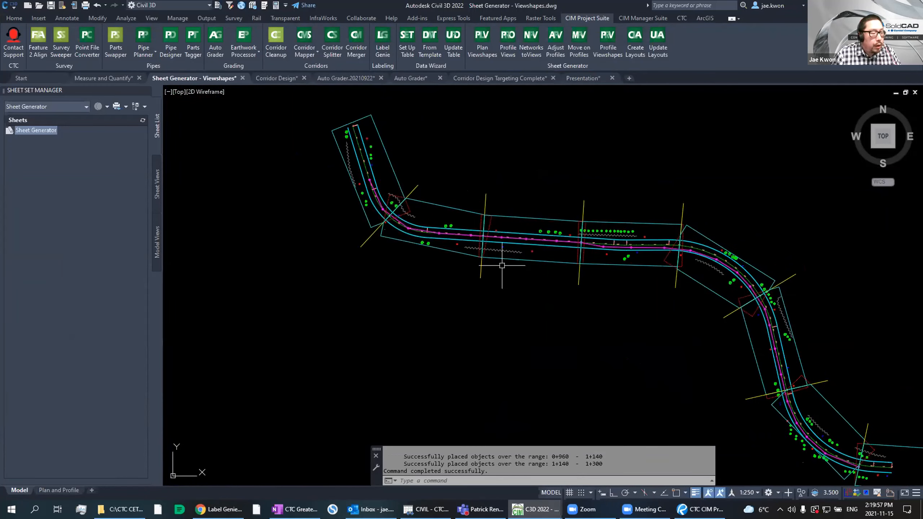
{"action": "mouse_move", "coordinate": [506, 195]}
{"action": "middle_mouse_down"}
{"action": "mouse_move", "coordinate": [484, 207]}
{"action": "mouse_move", "coordinate": [361, 152]}
{"action": "middle_mouse_up"}
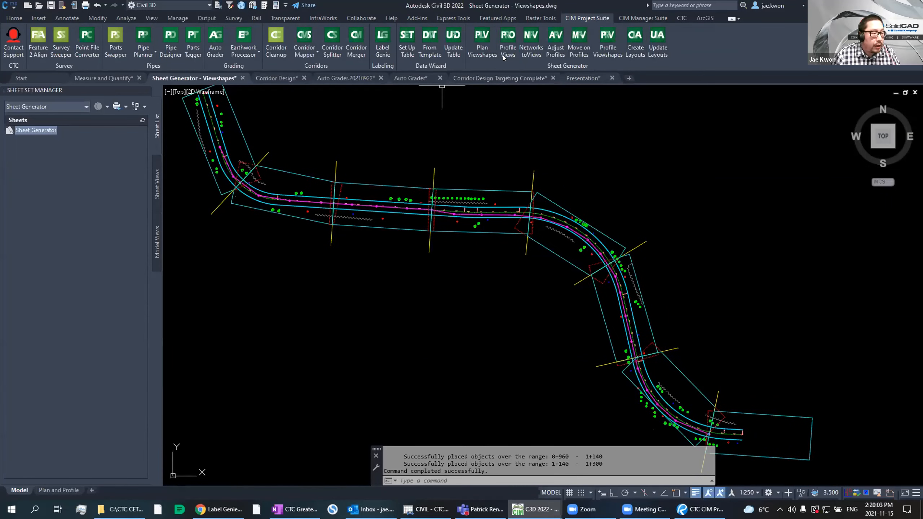
{"action": "left_click", "coordinate": [509, 42]}
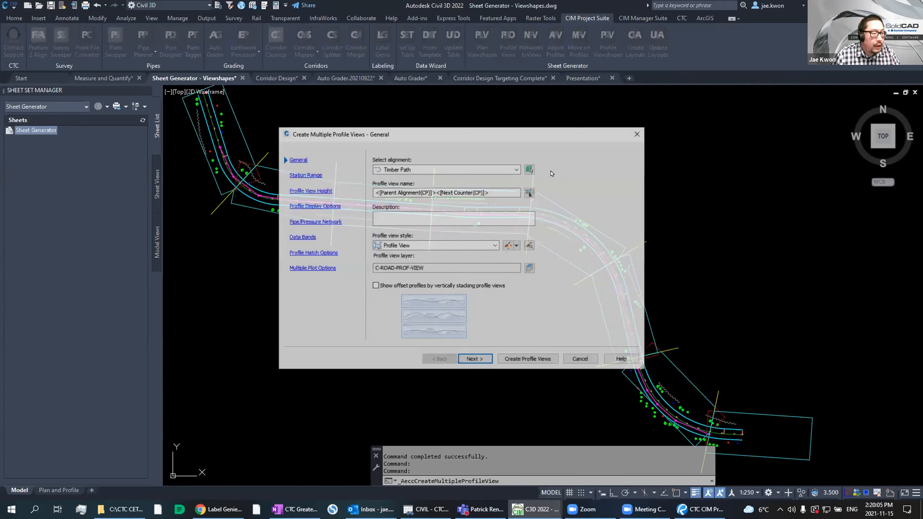
{"action": "left_click", "coordinate": [529, 360]}
{"action": "middle_click_drag", "start_coordinate": [762, 341], "coordinate": [437, 285]}
{"action": "left_click", "coordinate": [604, 372]}
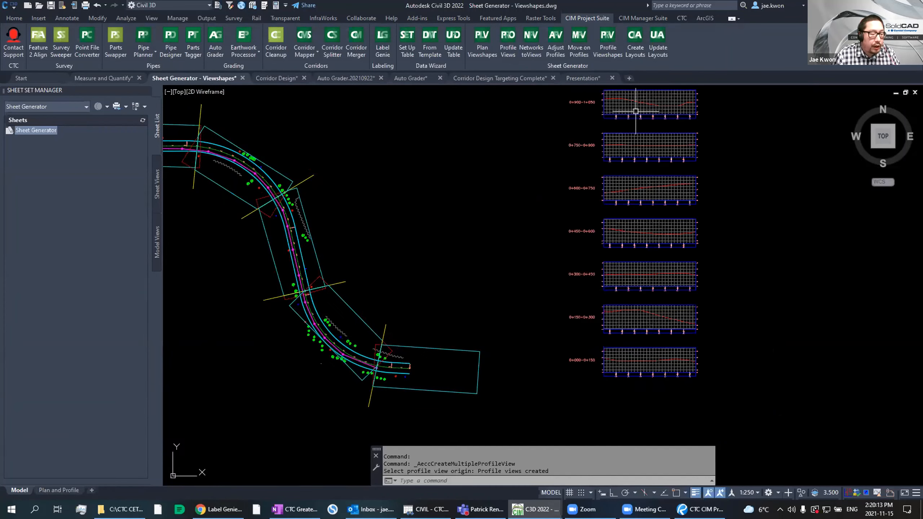
Step: Add the pipe network parts within 30 of the alignment to all the profile views
{"action": "mouse_move", "coordinate": [422, 191]}
{"action": "middle_mouse_down"}
{"action": "mouse_move", "coordinate": [487, 214]}
{"action": "mouse_move", "coordinate": [530, 218]}
{"action": "mouse_move", "coordinate": [549, 209]}
{"action": "middle_mouse_up"}
{"action": "scroll", "coordinate": [529, 211], "scroll_direction": "down", "scroll_amount": 2}
{"action": "scroll", "coordinate": [564, 201], "scroll_direction": "up", "scroll_amount": 2}
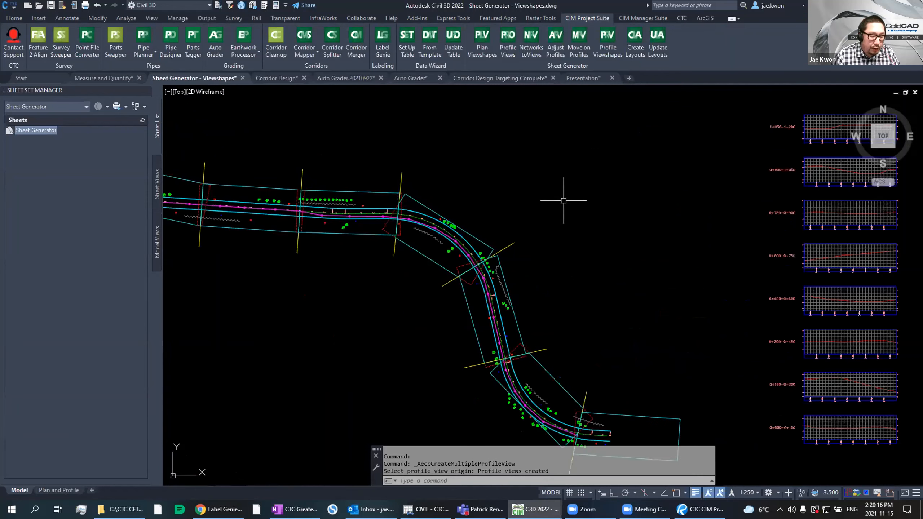
{"action": "middle_click_drag", "start_coordinate": [627, 219], "coordinate": [566, 214]}
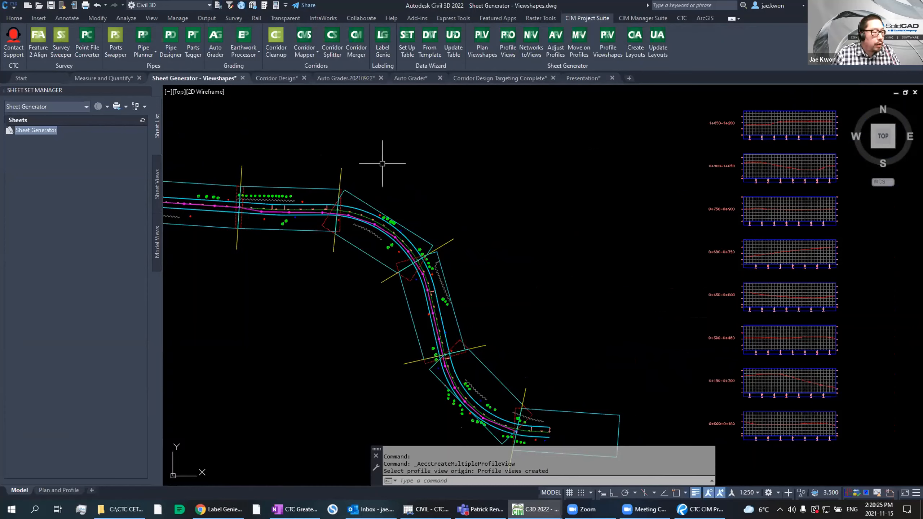
{"action": "scroll", "coordinate": [382, 159], "scroll_direction": "up", "scroll_amount": 6}
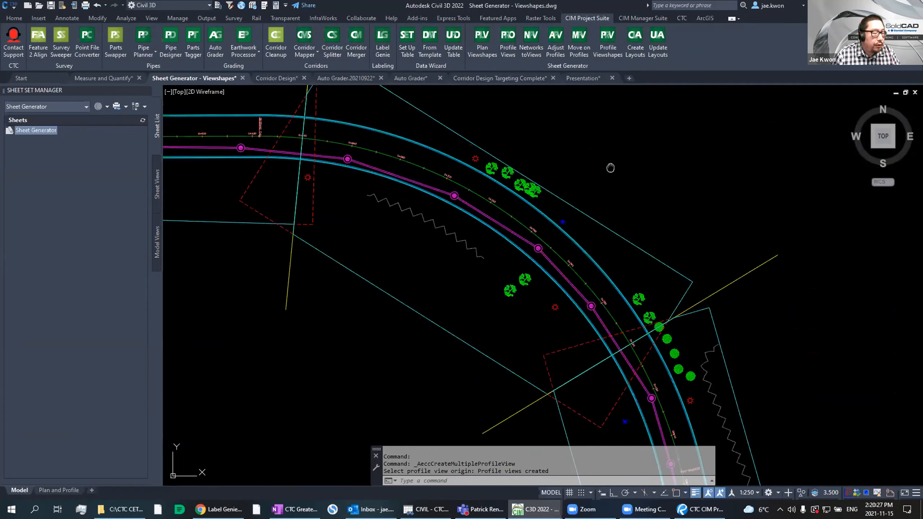
{"action": "middle_click_drag", "start_coordinate": [610, 165], "coordinate": [370, 142]}
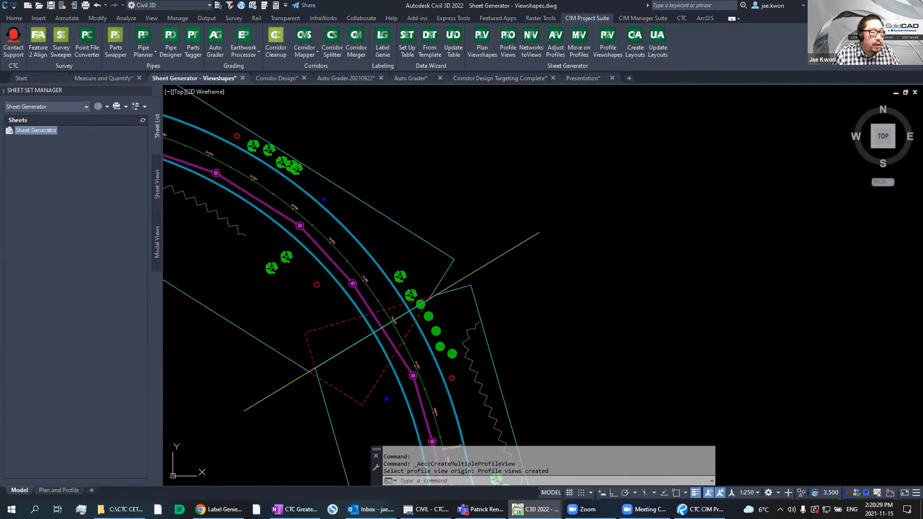
{"action": "key", "text": "Return"}
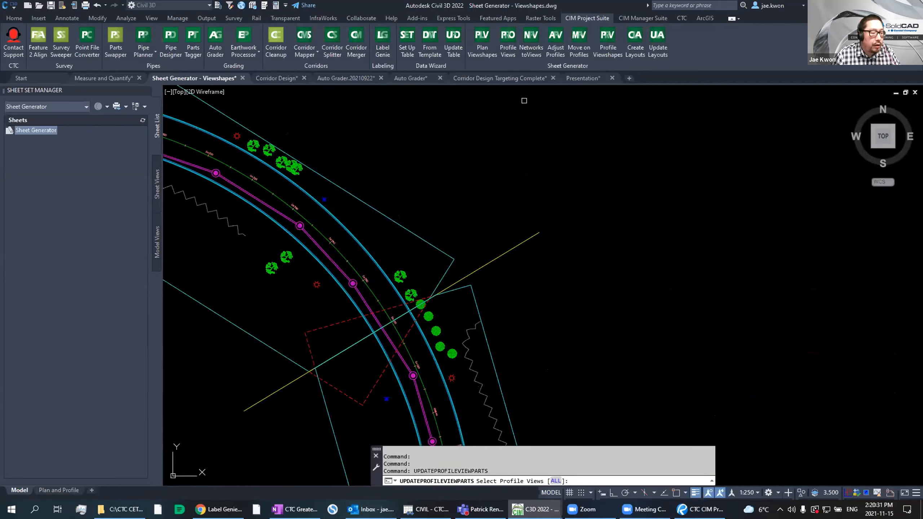
{"action": "left_click", "coordinate": [554, 481]}
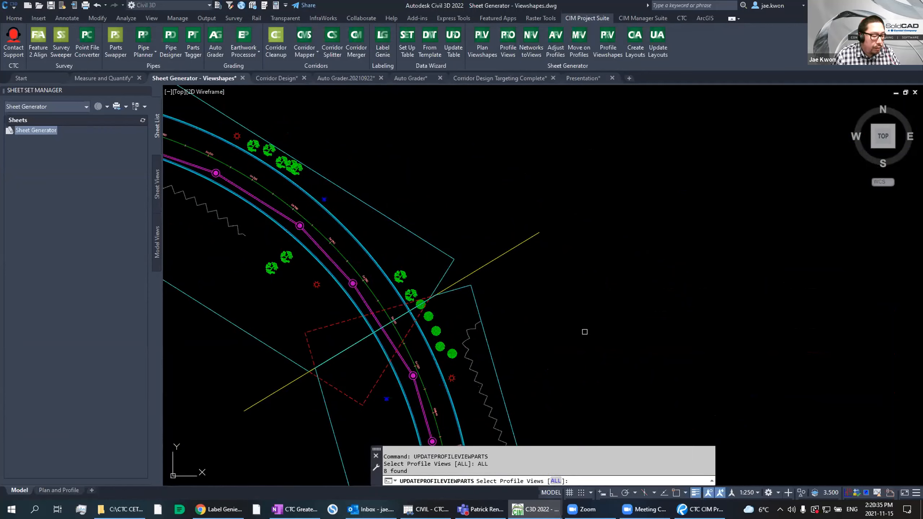
{"action": "scroll", "coordinate": [687, 314], "scroll_direction": "down", "scroll_amount": 5}
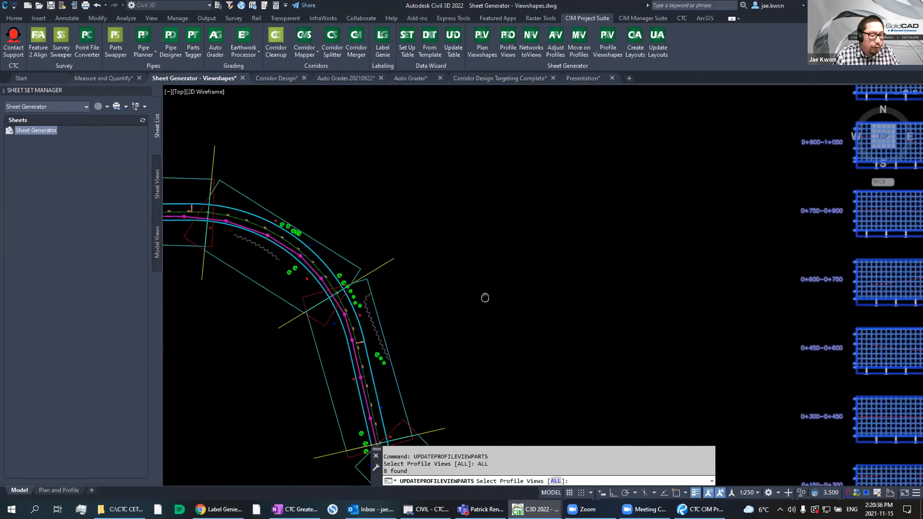
{"action": "mouse_move", "coordinate": [686, 295]}
{"action": "middle_mouse_down"}
{"action": "mouse_move", "coordinate": [585, 293]}
{"action": "mouse_move", "coordinate": [553, 280]}
{"action": "middle_mouse_up"}
{"action": "key", "text": "Return"}
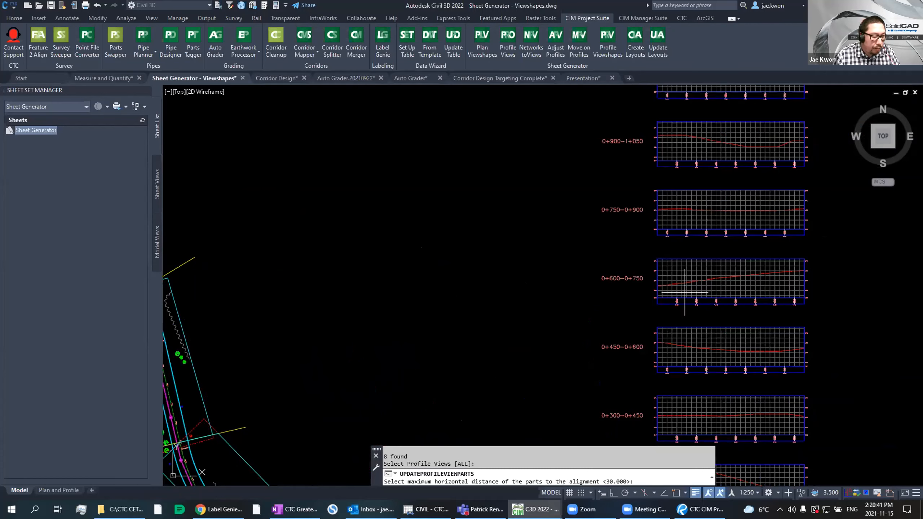
{"action": "mouse_move", "coordinate": [440, 413]}
{"action": "middle_mouse_down"}
{"action": "mouse_move", "coordinate": [494, 390]}
{"action": "mouse_move", "coordinate": [687, 342]}
{"action": "middle_mouse_up"}
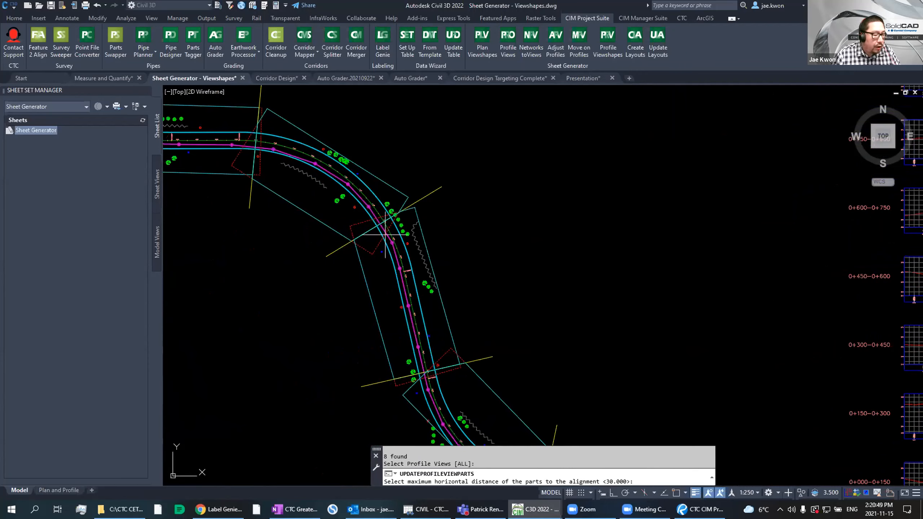
{"action": "scroll", "coordinate": [404, 282], "scroll_direction": "up", "scroll_amount": 5}
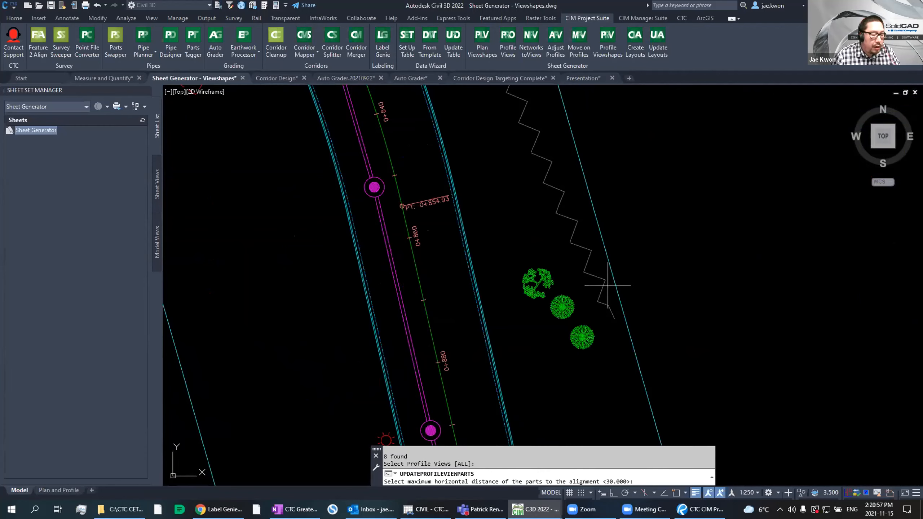
{"action": "scroll", "coordinate": [648, 266], "scroll_direction": "down", "scroll_amount": 8}
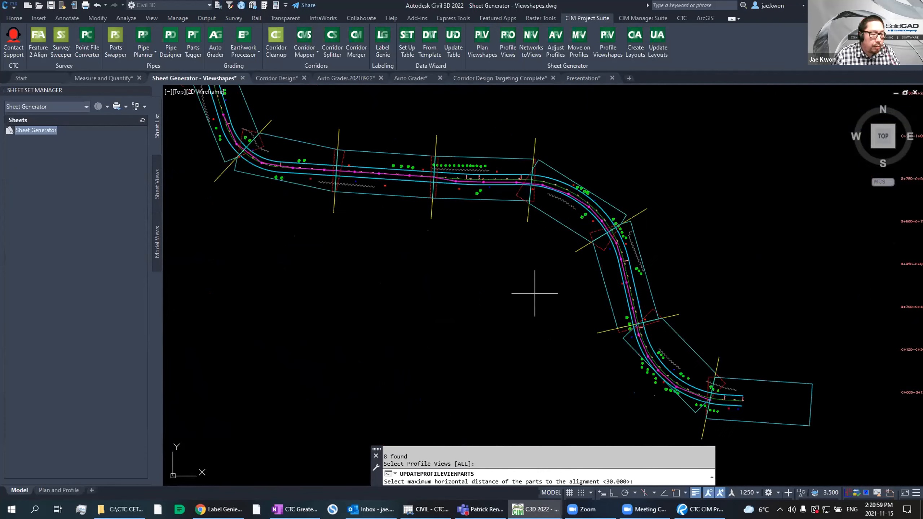
{"action": "mouse_move", "coordinate": [711, 257]}
{"action": "middle_mouse_down"}
{"action": "mouse_move", "coordinate": [753, 265]}
{"action": "mouse_move", "coordinate": [392, 319]}
{"action": "middle_mouse_up"}
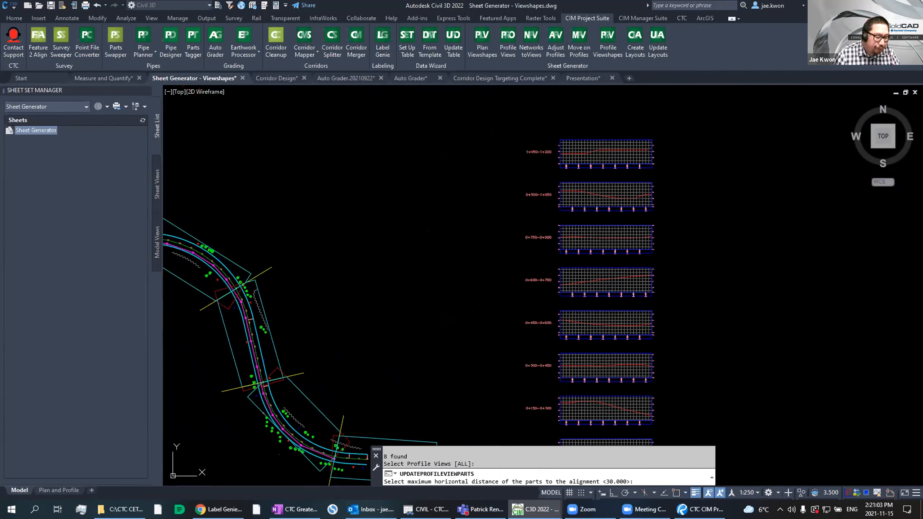
{"action": "key", "text": "Return"}
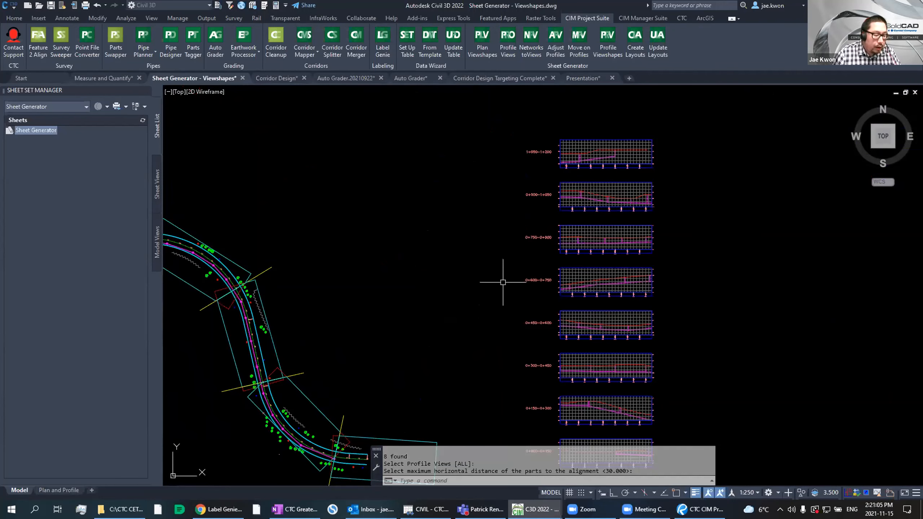
Step: Examine the pipes and structures drawn in the profile views against the plan layout of the road
{"action": "scroll", "coordinate": [616, 159], "scroll_direction": "up", "scroll_amount": 10}
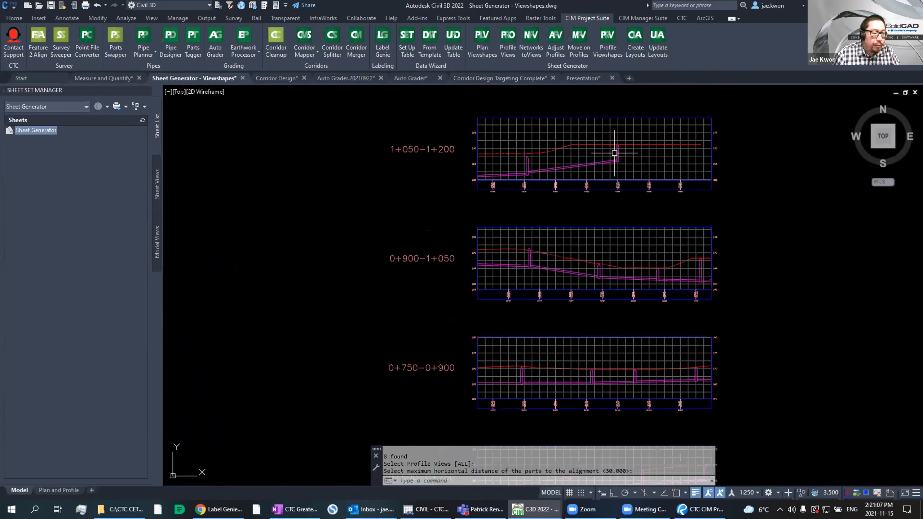
{"action": "scroll", "coordinate": [633, 145], "scroll_direction": "down", "scroll_amount": 5}
{"action": "middle_click_drag", "start_coordinate": [651, 221], "coordinate": [647, 71]}
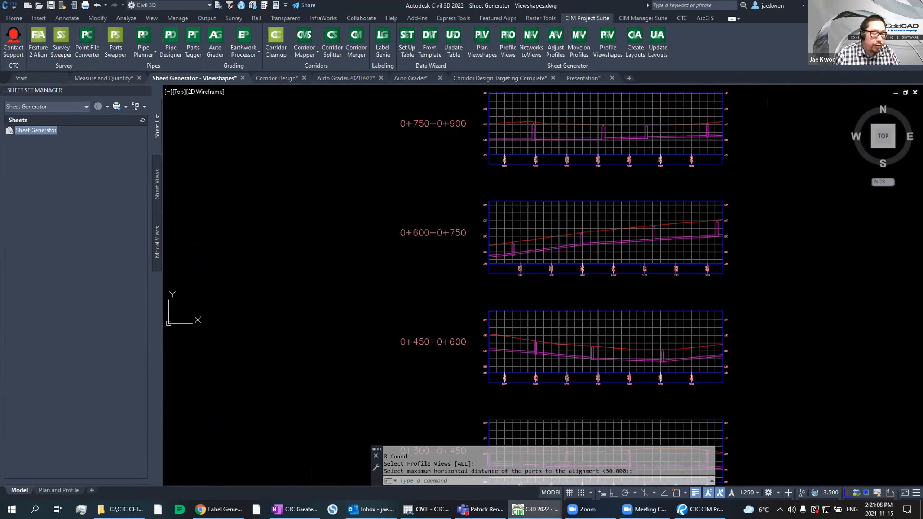
{"action": "middle_click_drag", "start_coordinate": [635, 248], "coordinate": [650, 34]}
{"action": "mouse_move", "coordinate": [631, 366]}
{"action": "middle_mouse_down"}
{"action": "mouse_move", "coordinate": [633, 198]}
{"action": "mouse_move", "coordinate": [643, 219]}
{"action": "middle_mouse_up"}
{"action": "scroll", "coordinate": [632, 209], "scroll_direction": "down", "scroll_amount": 5}
{"action": "middle_click_drag", "start_coordinate": [600, 153], "coordinate": [605, 269]}
{"action": "middle_click_drag", "start_coordinate": [571, 183], "coordinate": [578, 219]}
{"action": "scroll", "coordinate": [579, 172], "scroll_direction": "down", "scroll_amount": 2}
{"action": "middle_click_drag", "start_coordinate": [579, 172], "coordinate": [593, 186]}
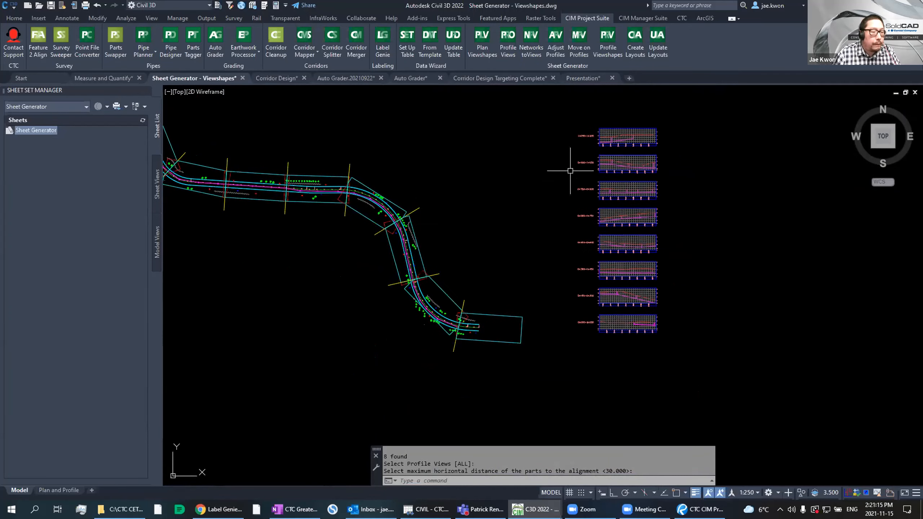
{"action": "scroll", "coordinate": [571, 169], "scroll_direction": "up", "scroll_amount": 2}
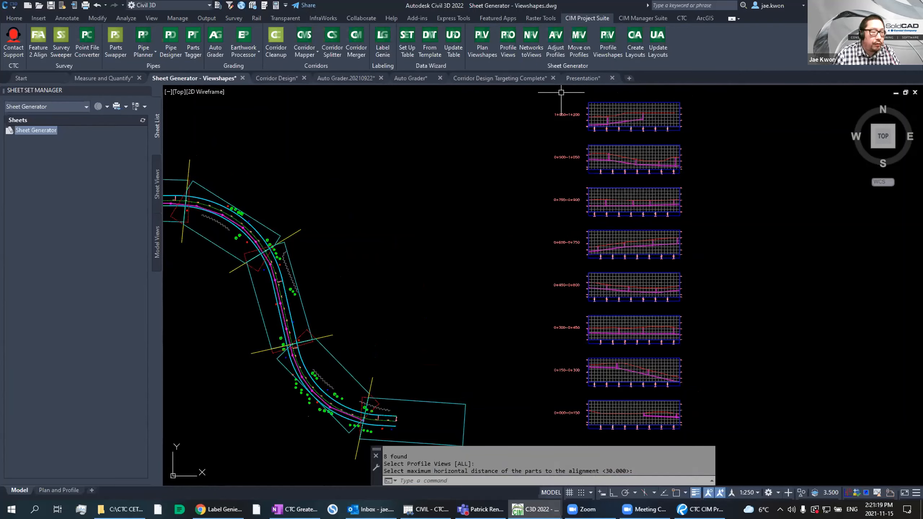
{"action": "middle_click_drag", "start_coordinate": [470, 210], "coordinate": [608, 208]}
{"action": "scroll", "coordinate": [413, 193], "scroll_direction": "up", "scroll_amount": 7}
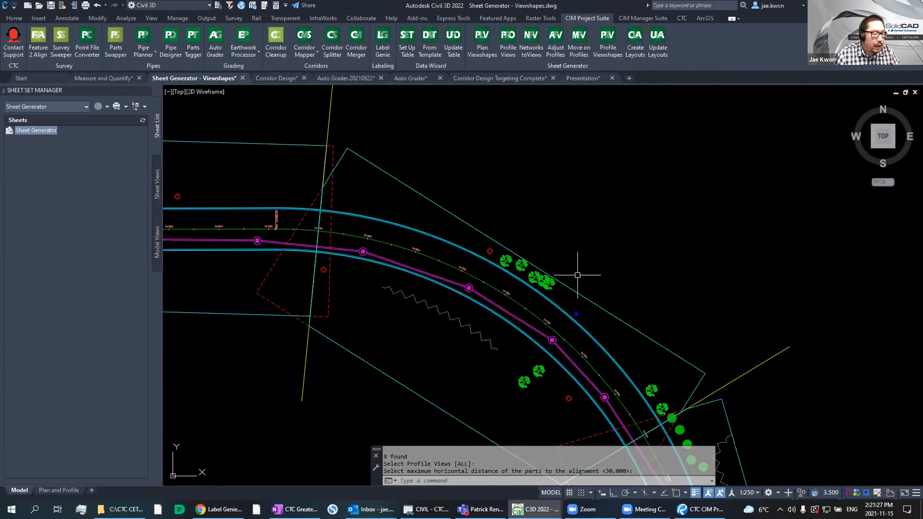
{"action": "scroll", "coordinate": [715, 212], "scroll_direction": "down", "scroll_amount": 6}
{"action": "middle_click_drag", "start_coordinate": [789, 202], "coordinate": [324, 212]}
{"action": "scroll", "coordinate": [588, 157], "scroll_direction": "up", "scroll_amount": 6}
{"action": "middle_click_drag", "start_coordinate": [620, 195], "coordinate": [611, 264]}
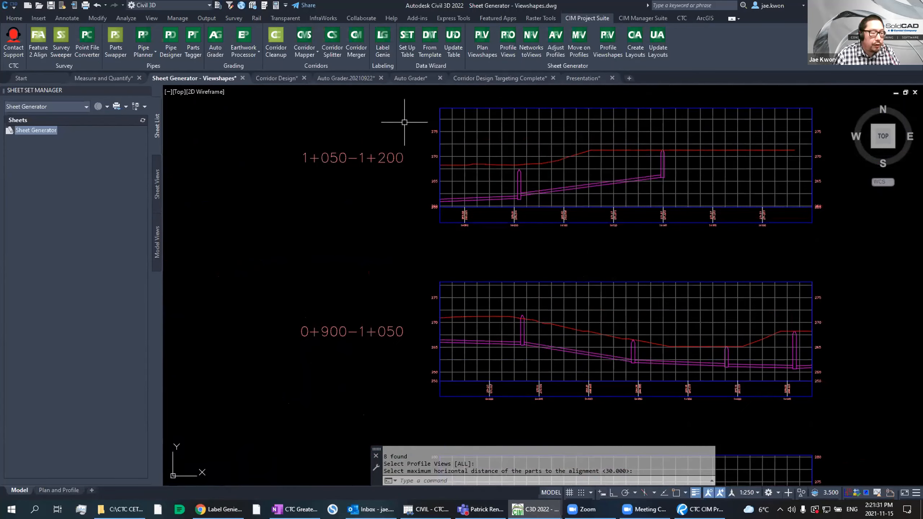
{"action": "middle_click_drag", "start_coordinate": [701, 206], "coordinate": [649, 227]}
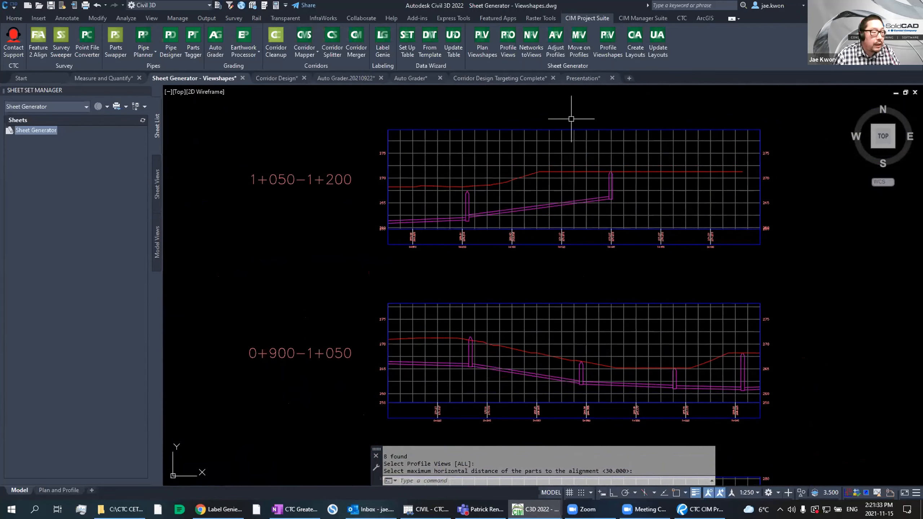
Step: Generate centered profile view shapes for all profile views, using _PROFILE PRINT BLOCK at viewport scale 0.25 with zero offsets
{"action": "left_click", "coordinate": [608, 36]}
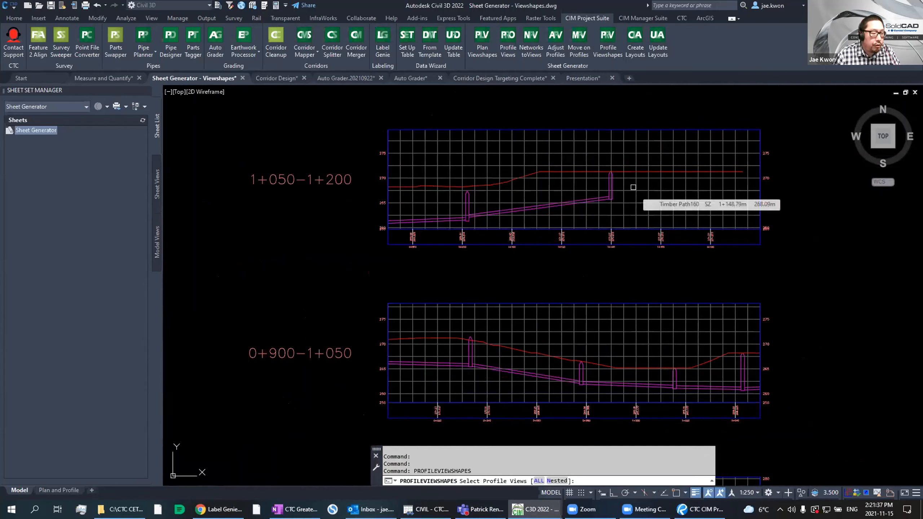
{"action": "left_click", "coordinate": [539, 481]}
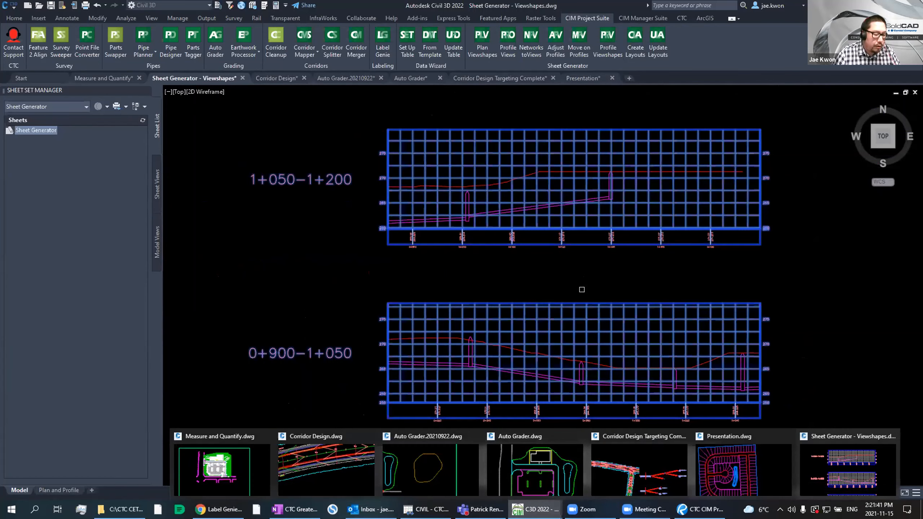
{"action": "key", "text": "Return"}
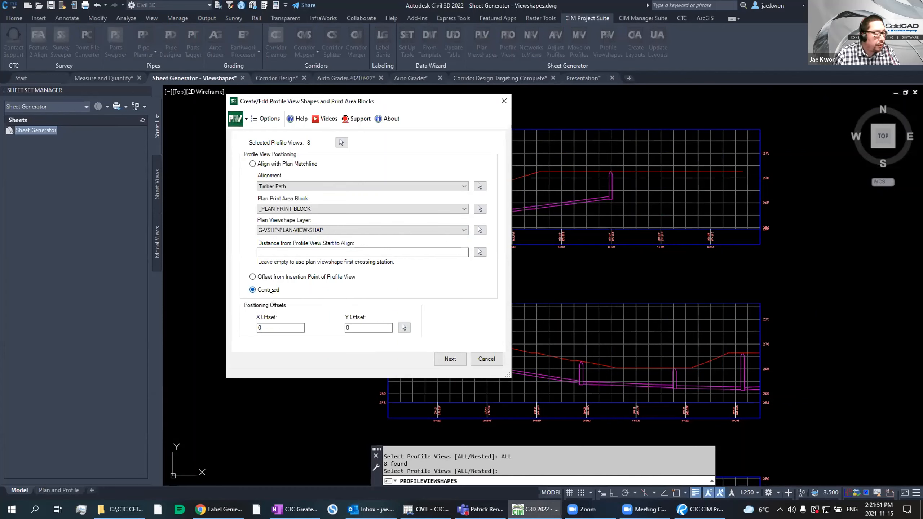
{"action": "left_click", "coordinate": [448, 360]}
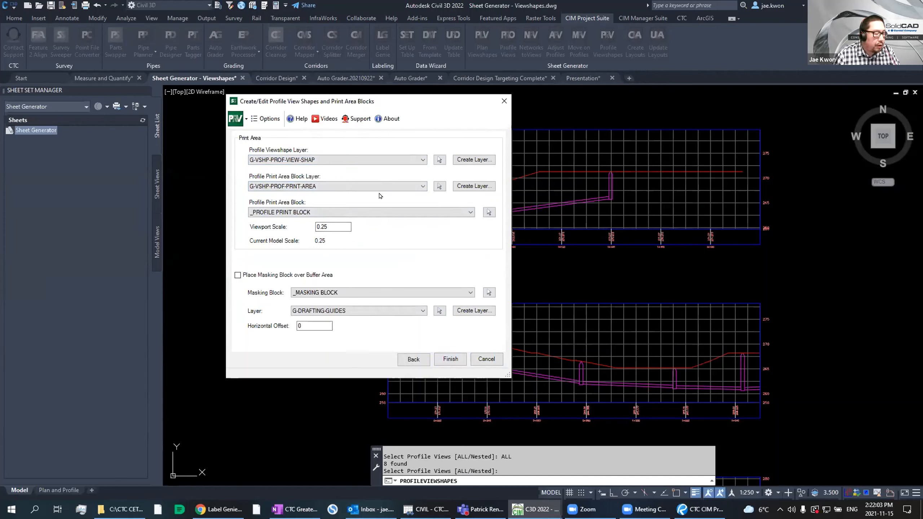
{"action": "left_click", "coordinate": [449, 360]}
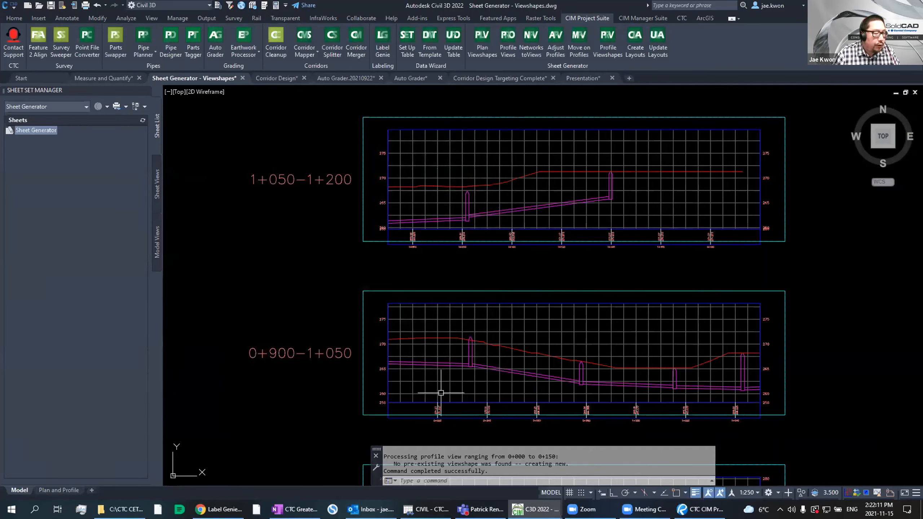
{"action": "scroll", "coordinate": [487, 202], "scroll_direction": "down", "scroll_amount": 5}
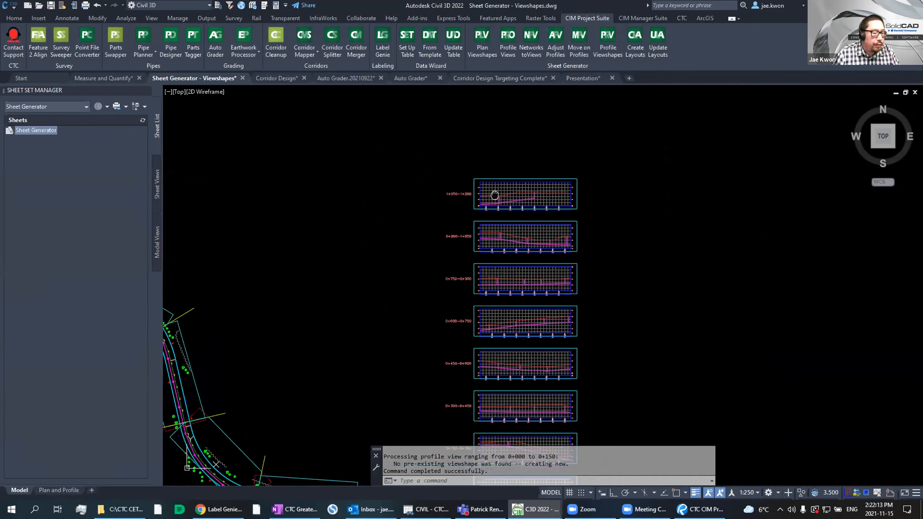
Step: Try to stretch the lower edge of the view shape around the 1+050-1+200 profile view
{"action": "middle_click_drag", "start_coordinate": [495, 195], "coordinate": [523, 108]}
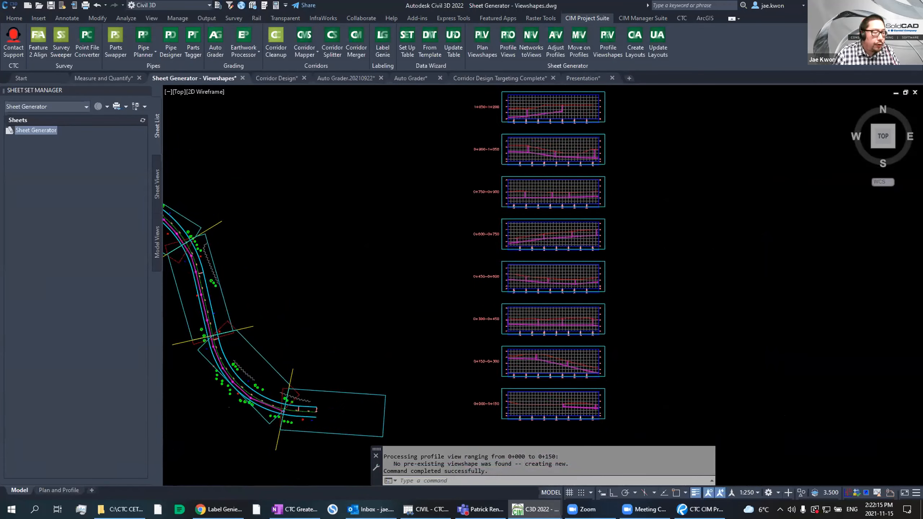
{"action": "scroll", "coordinate": [536, 121], "scroll_direction": "up", "scroll_amount": 8}
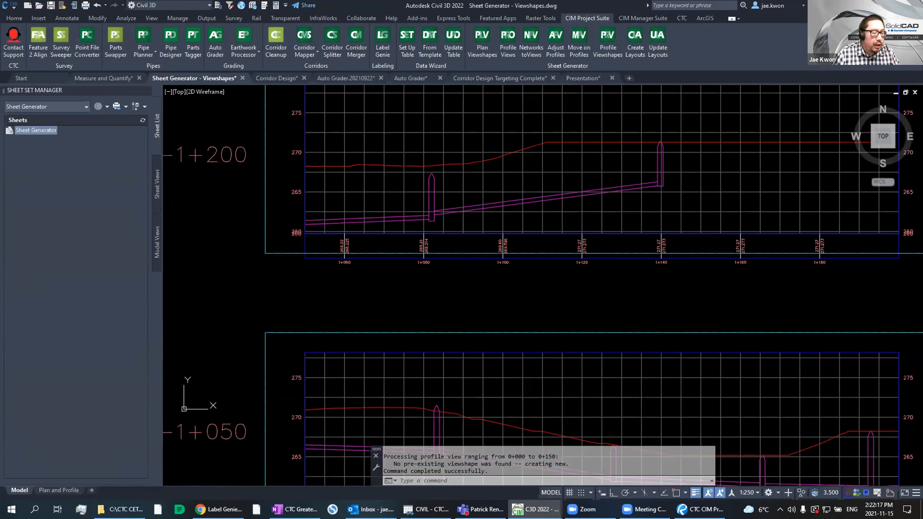
{"action": "left_click", "coordinate": [603, 253]}
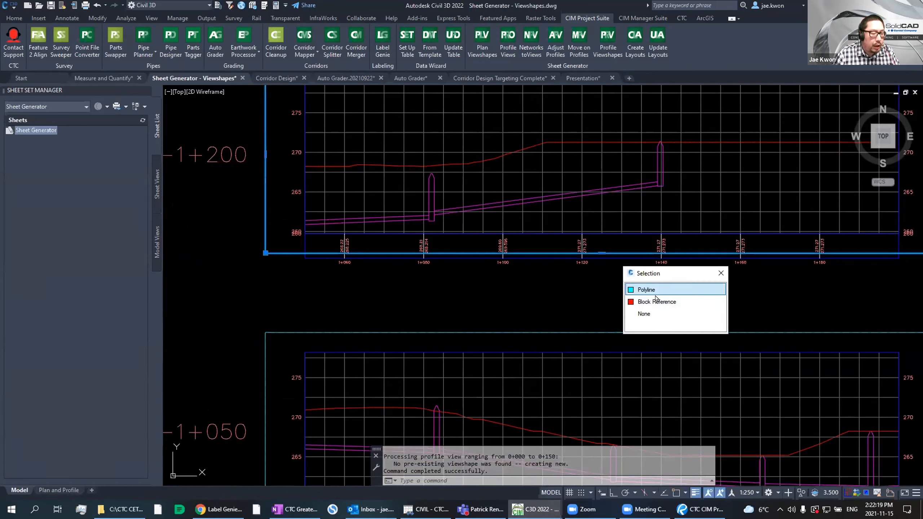
{"action": "left_click", "coordinate": [654, 290]}
{"action": "left_click", "coordinate": [602, 253]}
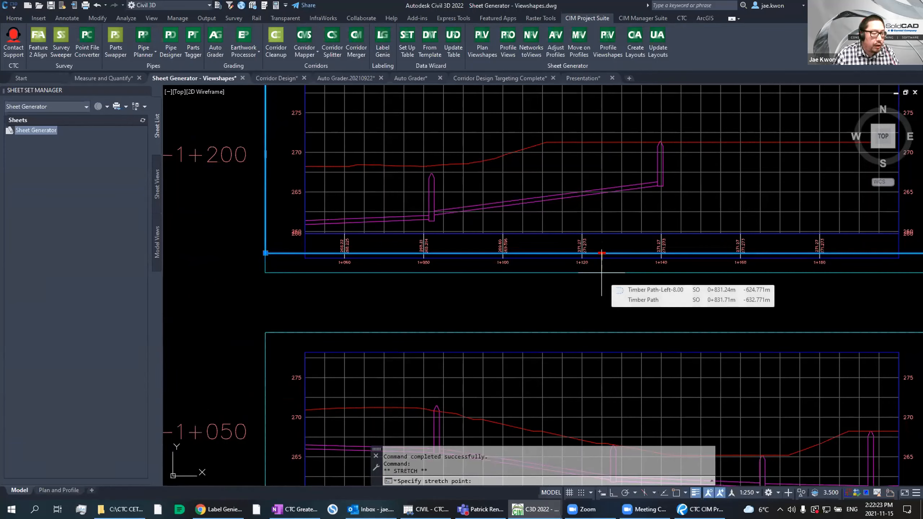
{"action": "key", "text": "Escape"}
Step: Try to move the 1+050-1+200 profile view shape and its block straight down with ortho enabled
{"action": "middle_click_drag", "start_coordinate": [640, 202], "coordinate": [616, 306]}
{"action": "left_click", "coordinate": [616, 157]}
{"action": "left_click", "coordinate": [597, 134]}
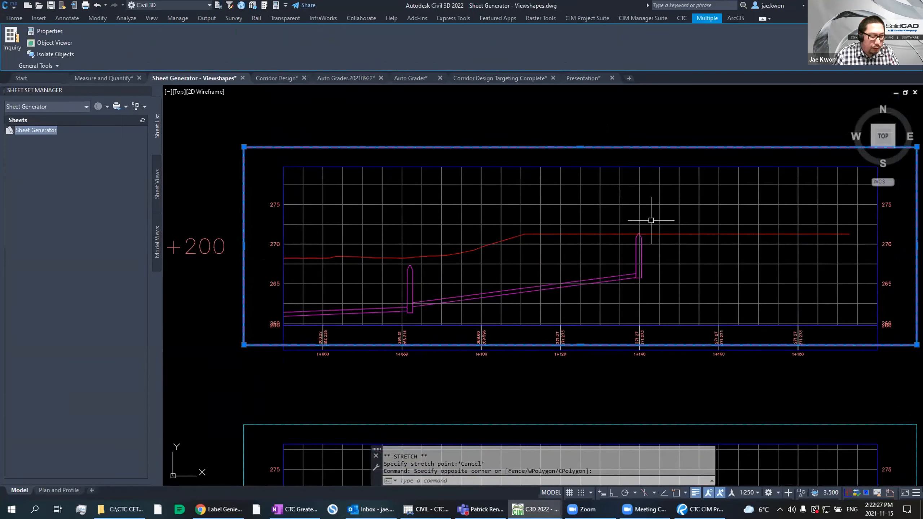
{"action": "type", "text": "m"}
{"action": "key", "text": "Return"}
{"action": "left_click", "coordinate": [616, 128]}
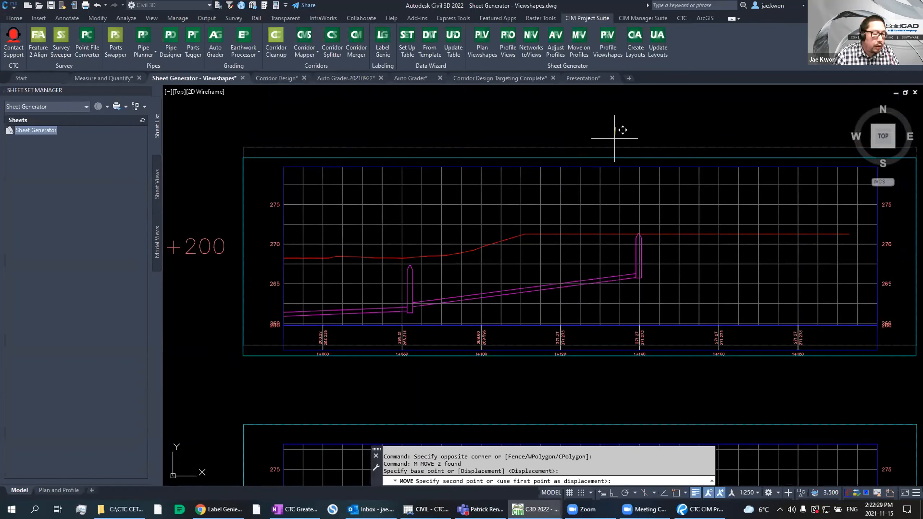
{"action": "key", "text": "F8"}
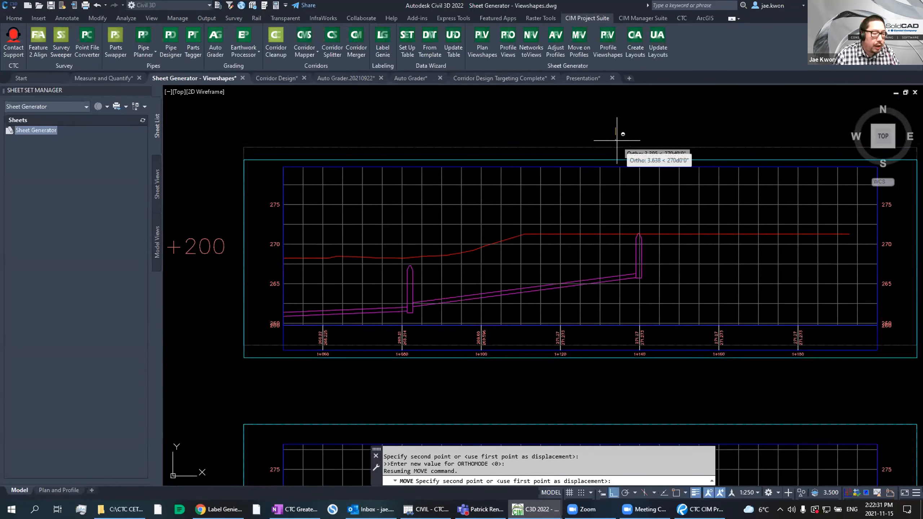
{"action": "key", "text": "Escape"}
Step: Examine the view shapes around the stacked profile views and the plan view shapes along Timber Path
{"action": "scroll", "coordinate": [639, 270], "scroll_direction": "down", "scroll_amount": 5}
{"action": "middle_click_drag", "start_coordinate": [630, 291], "coordinate": [622, 219]}
{"action": "scroll", "coordinate": [599, 228], "scroll_direction": "up", "scroll_amount": 4}
{"action": "middle_click_drag", "start_coordinate": [600, 258], "coordinate": [629, 225]}
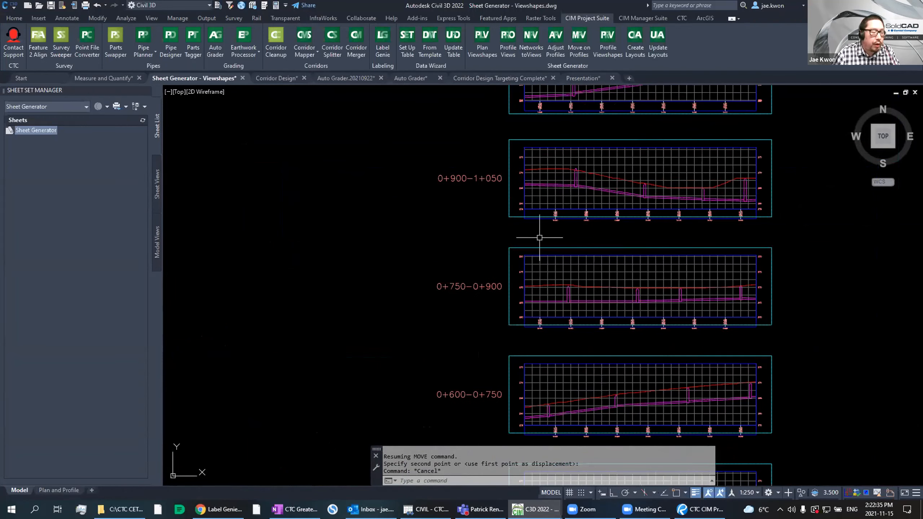
{"action": "scroll", "coordinate": [633, 255], "scroll_direction": "down", "scroll_amount": 4}
{"action": "mouse_move", "coordinate": [635, 268]}
{"action": "middle_mouse_down"}
{"action": "mouse_move", "coordinate": [643, 225]}
{"action": "mouse_move", "coordinate": [617, 220]}
{"action": "middle_mouse_up"}
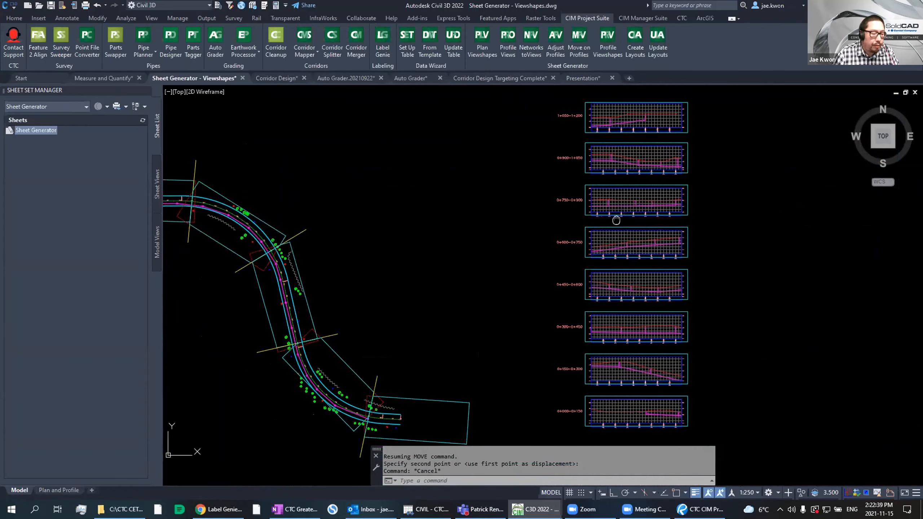
{"action": "scroll", "coordinate": [629, 178], "scroll_direction": "up", "scroll_amount": 2}
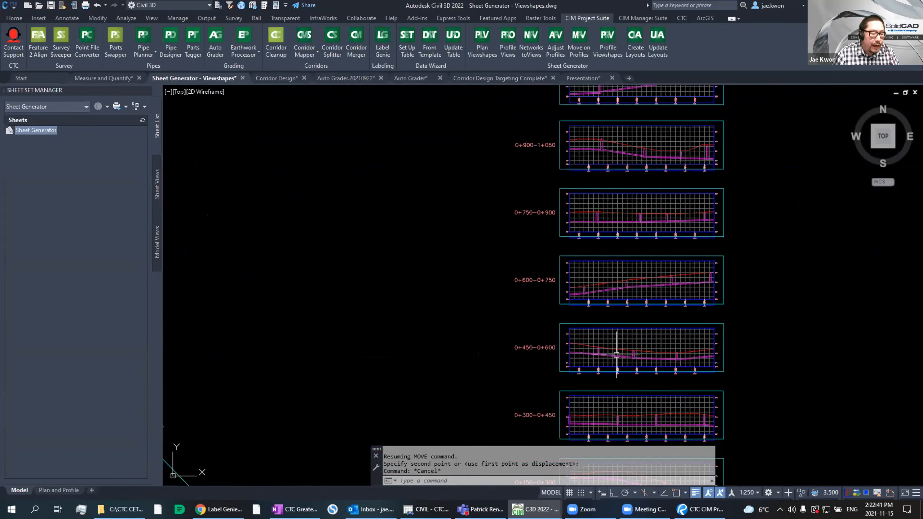
{"action": "middle_click_drag", "start_coordinate": [617, 347], "coordinate": [590, 241]}
{"action": "middle_click_drag", "start_coordinate": [608, 305], "coordinate": [602, 328]}
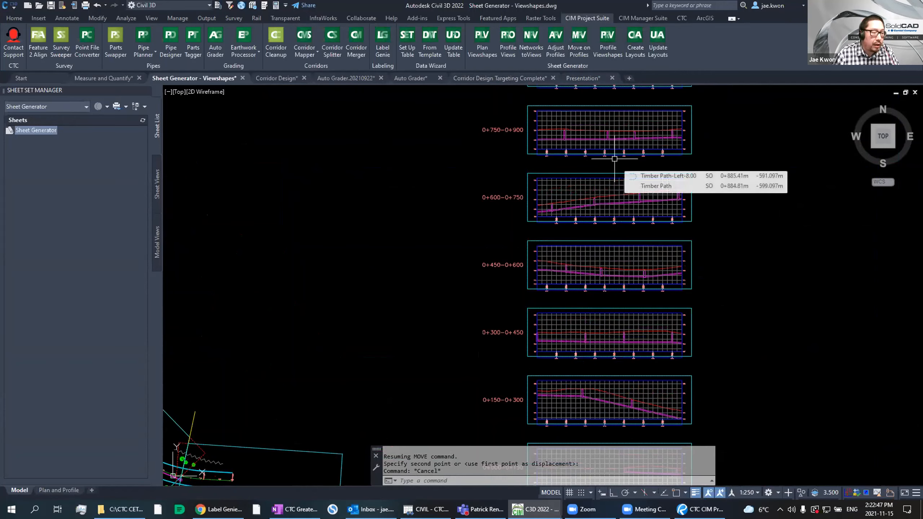
{"action": "mouse_move", "coordinate": [306, 253]}
{"action": "middle_mouse_down"}
{"action": "mouse_move", "coordinate": [476, 252]}
{"action": "mouse_move", "coordinate": [538, 240]}
{"action": "mouse_move", "coordinate": [604, 247]}
{"action": "mouse_move", "coordinate": [733, 272]}
{"action": "mouse_move", "coordinate": [741, 326]}
{"action": "middle_mouse_up"}
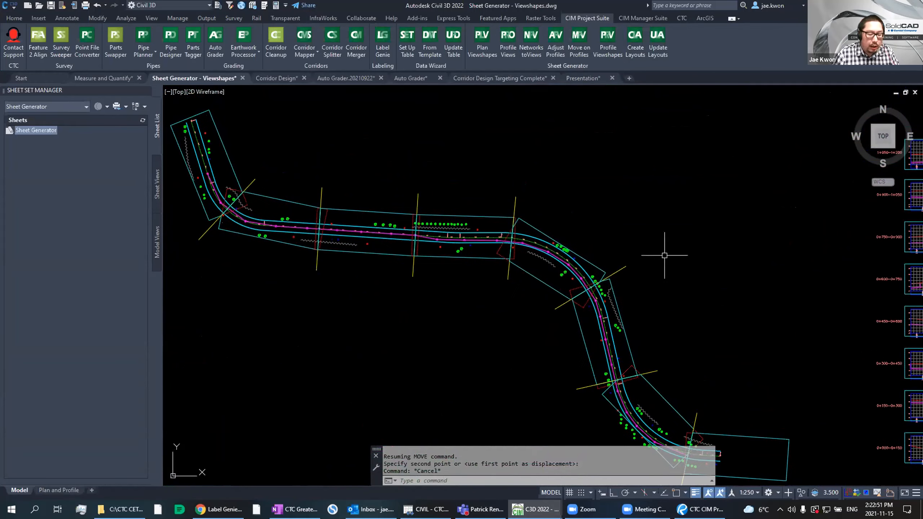
{"action": "middle_click_drag", "start_coordinate": [755, 229], "coordinate": [740, 253]}
{"action": "middle_click_drag", "start_coordinate": [713, 224], "coordinate": [718, 188]}
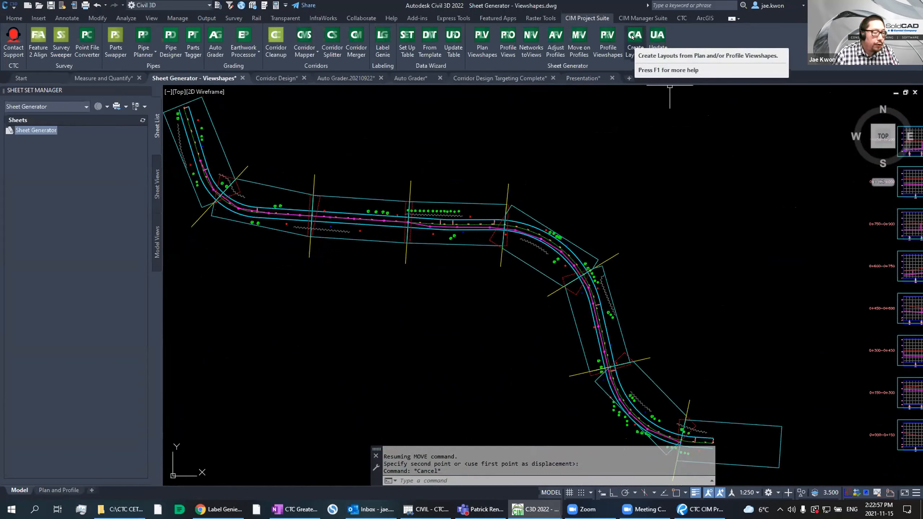
Step: Save the drawing and set Create Layouts to Plan and Profile for Timber Path with the preset view shape layers and print blocks
{"action": "left_click", "coordinate": [634, 36]}
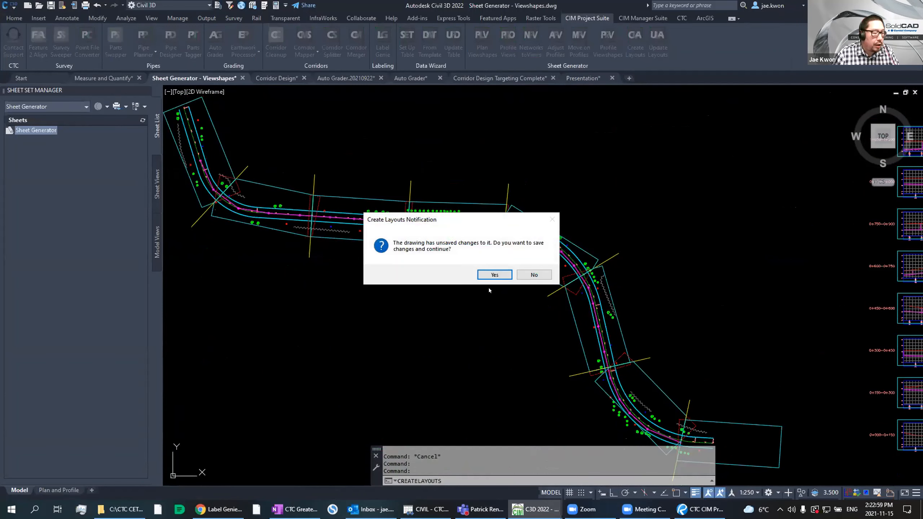
{"action": "left_click", "coordinate": [495, 276]}
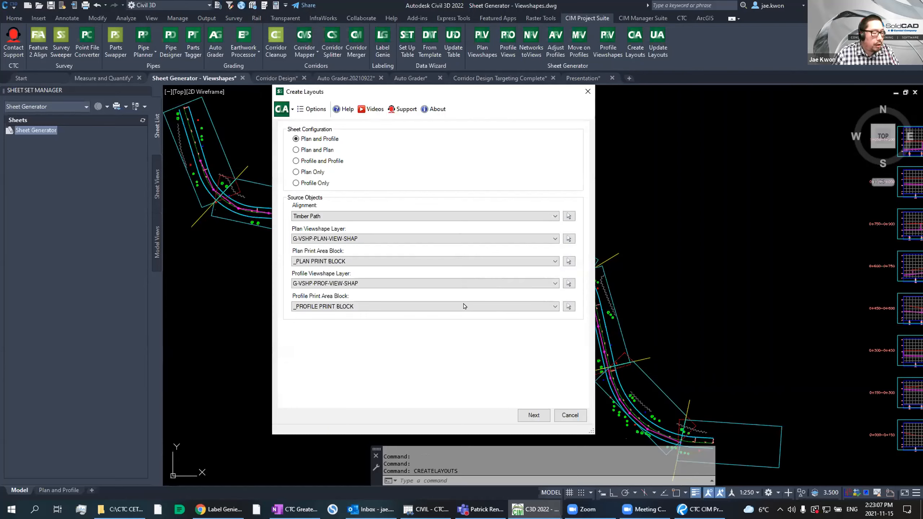
{"action": "left_click", "coordinate": [533, 416]}
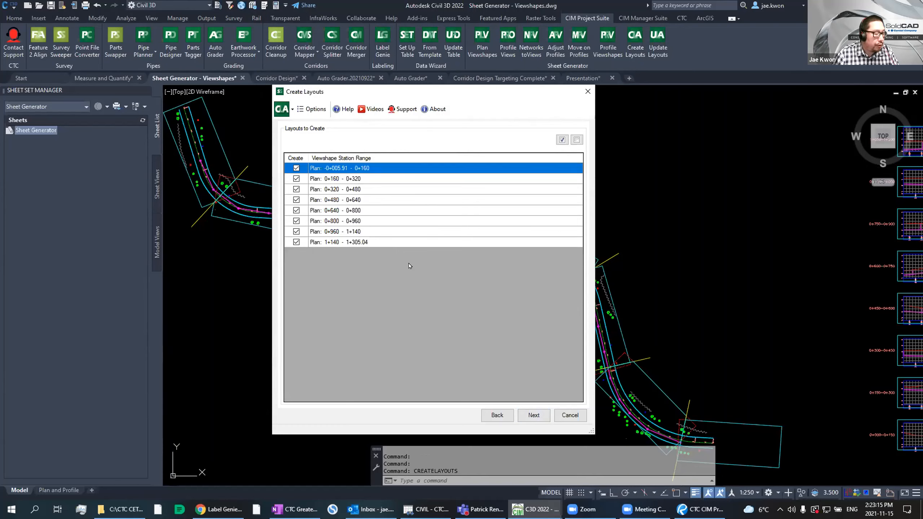
Step: Exclude the five plan view shapes between 0+480 and 1+305.04 from the layouts to create
{"action": "left_click", "coordinate": [295, 202]}
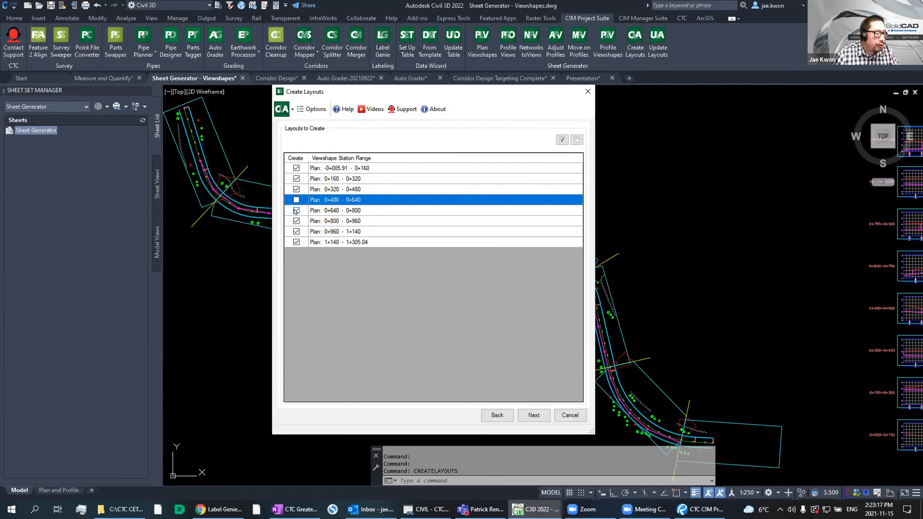
{"action": "left_click", "coordinate": [296, 210]}
{"action": "left_click", "coordinate": [296, 220]}
{"action": "left_click", "coordinate": [296, 231]}
{"action": "left_click", "coordinate": [296, 242]}
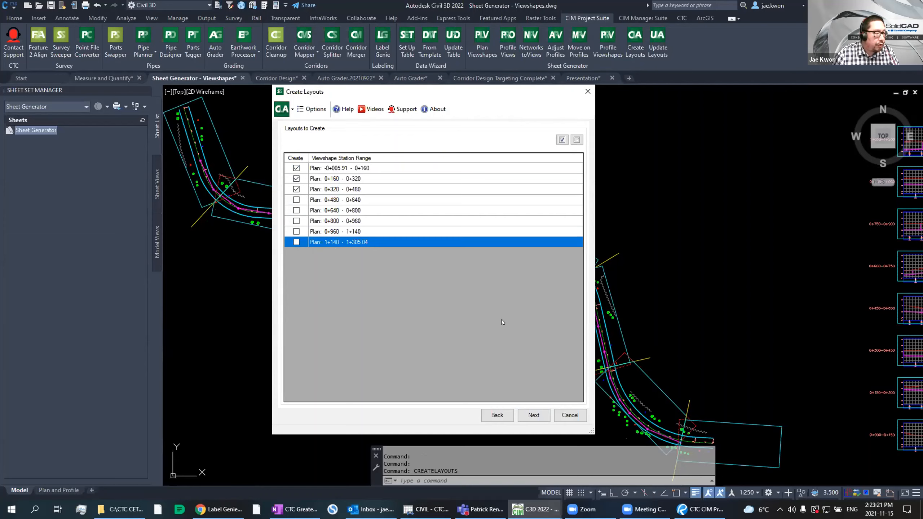
{"action": "left_click", "coordinate": [533, 416]}
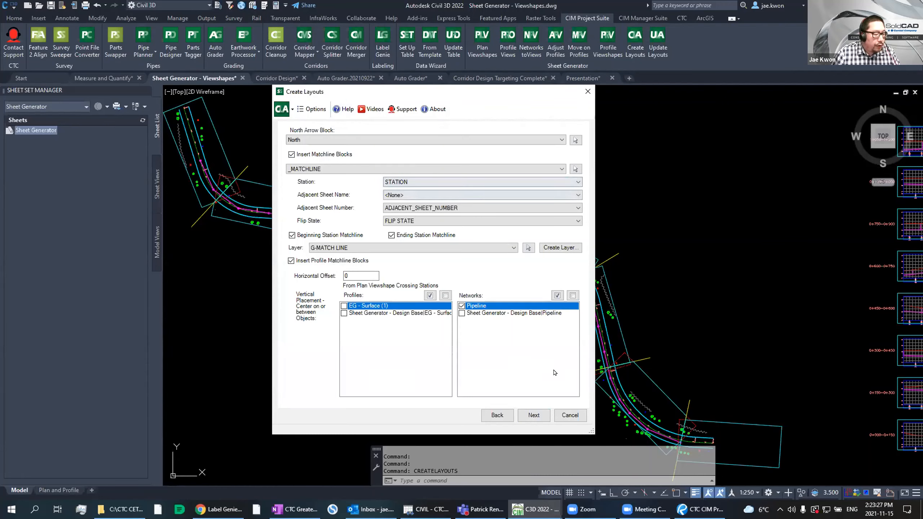
Step: Accept the preset matchline settings and generate the layouts at viewport scale 0.25 into the Sheet Generator.dst sheet set
{"action": "left_click", "coordinate": [534, 416]}
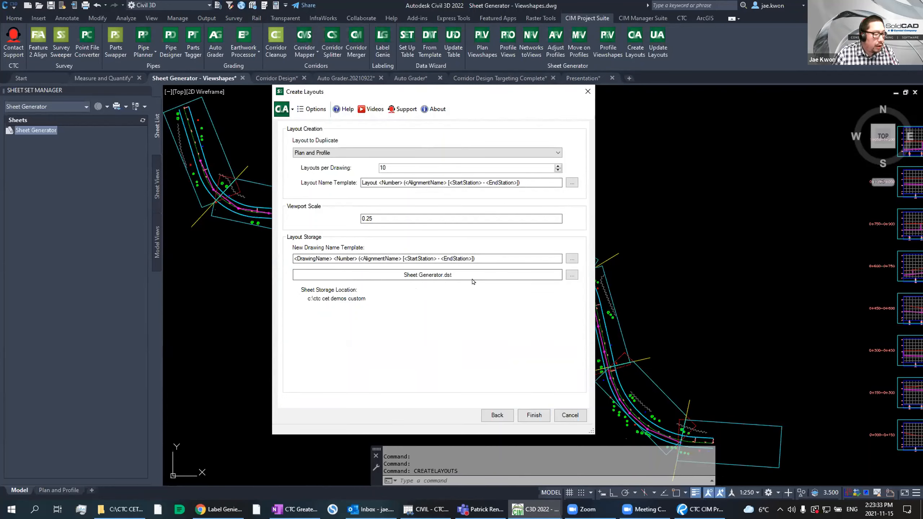
{"action": "left_click", "coordinate": [572, 274]}
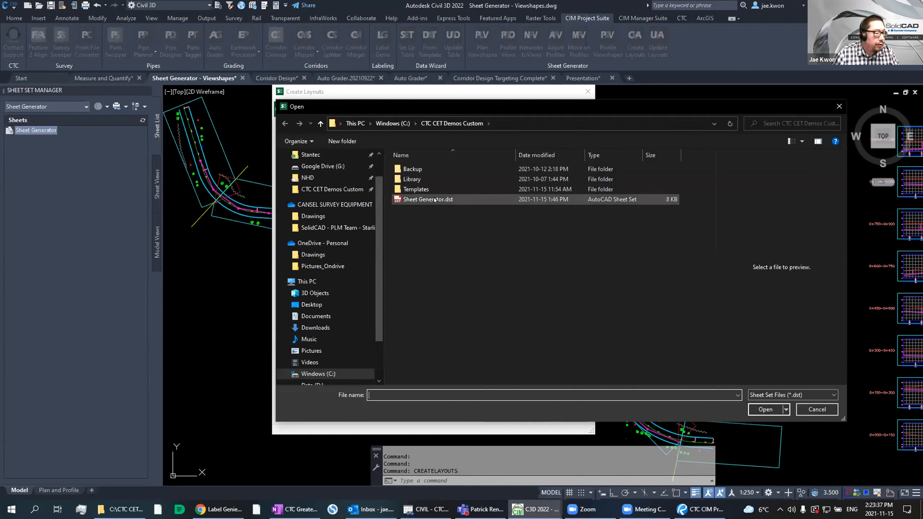
{"action": "left_click", "coordinate": [435, 200]}
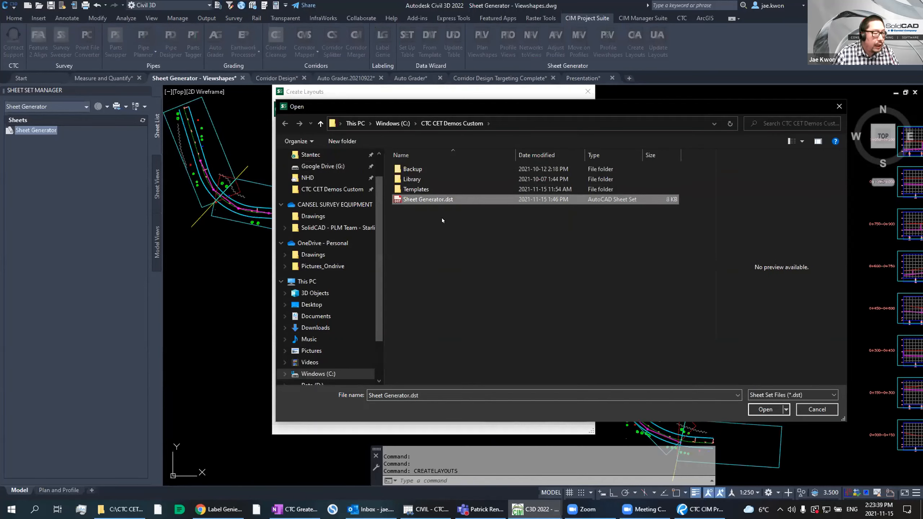
{"action": "left_click", "coordinate": [766, 410]}
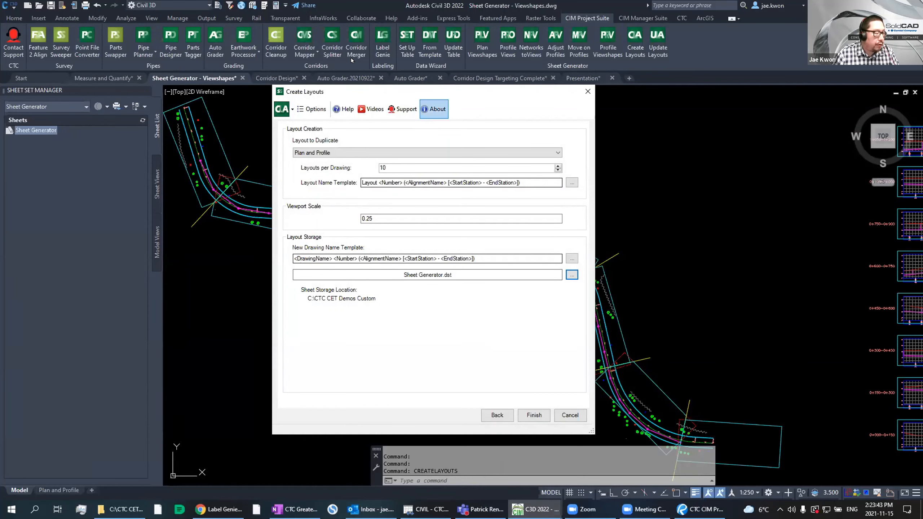
{"action": "left_click", "coordinate": [534, 415]}
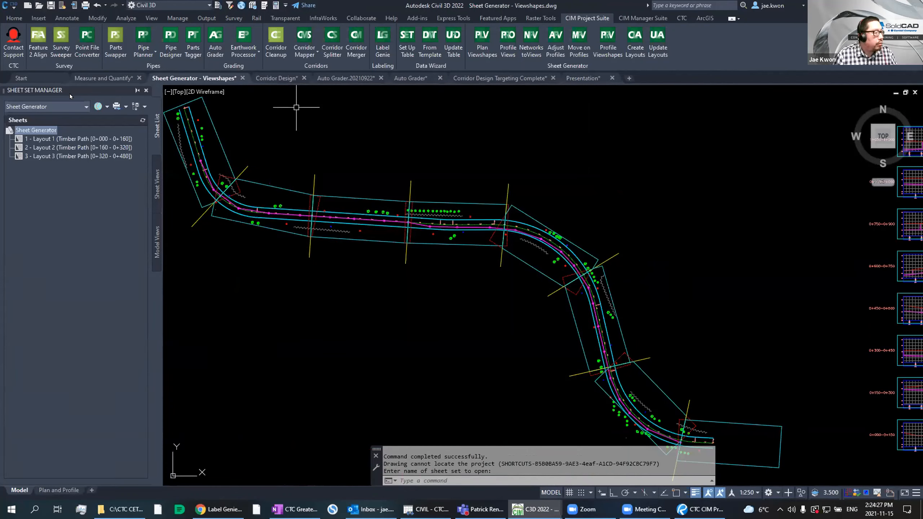
Step: Check the full names of the Sheet Generator drawings in the CTC CET Demos Custom folder
{"action": "left_click", "coordinate": [38, 5]}
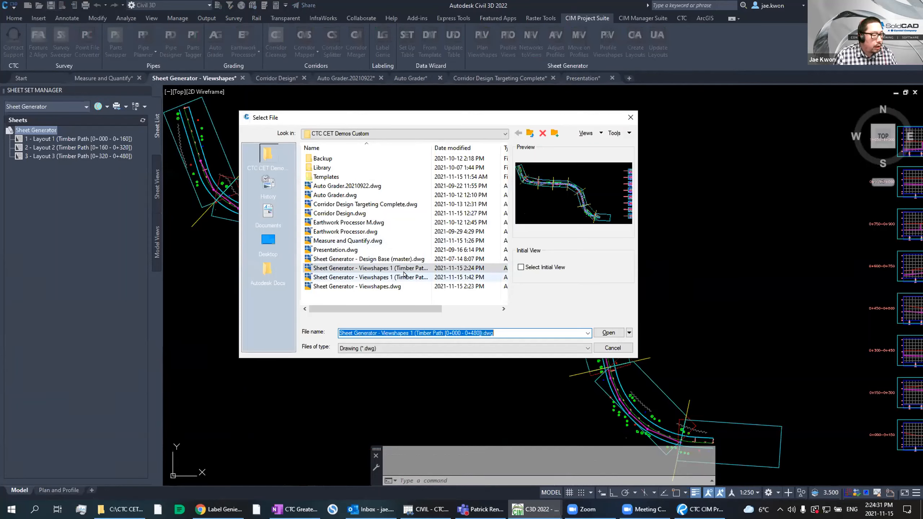
{"action": "left_click_drag", "start_coordinate": [430, 144], "coordinate": [478, 144]}
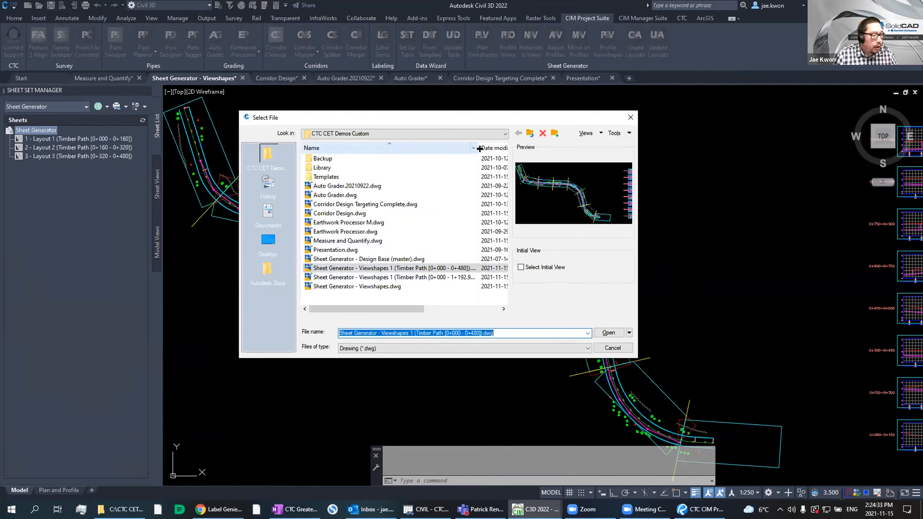
{"action": "key", "text": "Escape"}
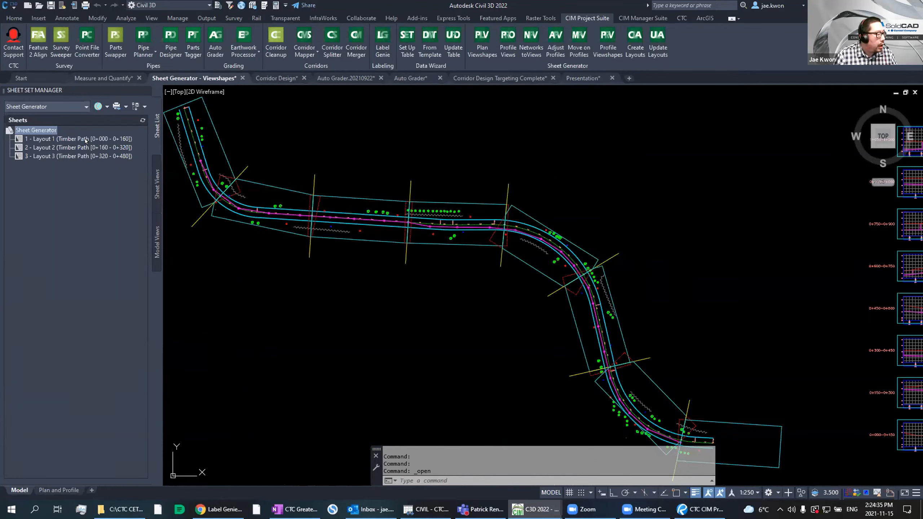
Step: Open the Layout 1 (Timber Path [0+000 - 0+160]) sheet from the sheet set
{"action": "right_click", "coordinate": [87, 138]}
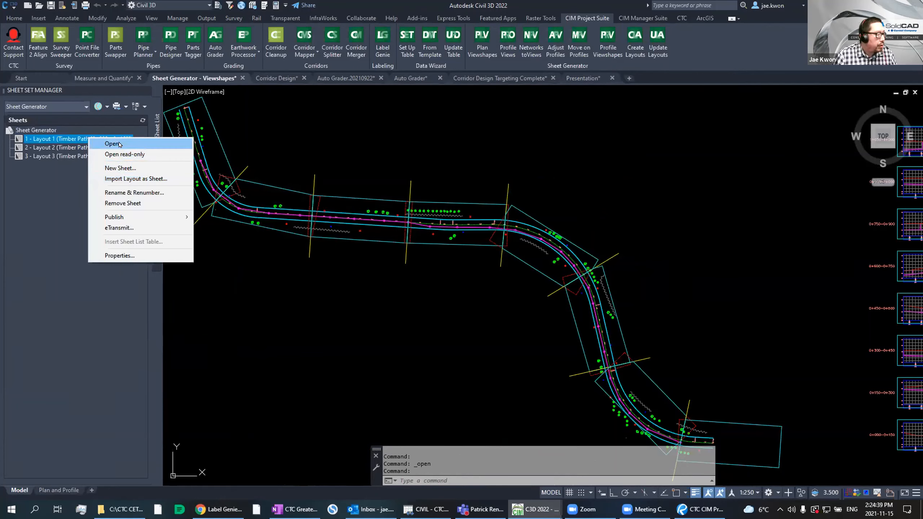
{"action": "left_click", "coordinate": [120, 145]}
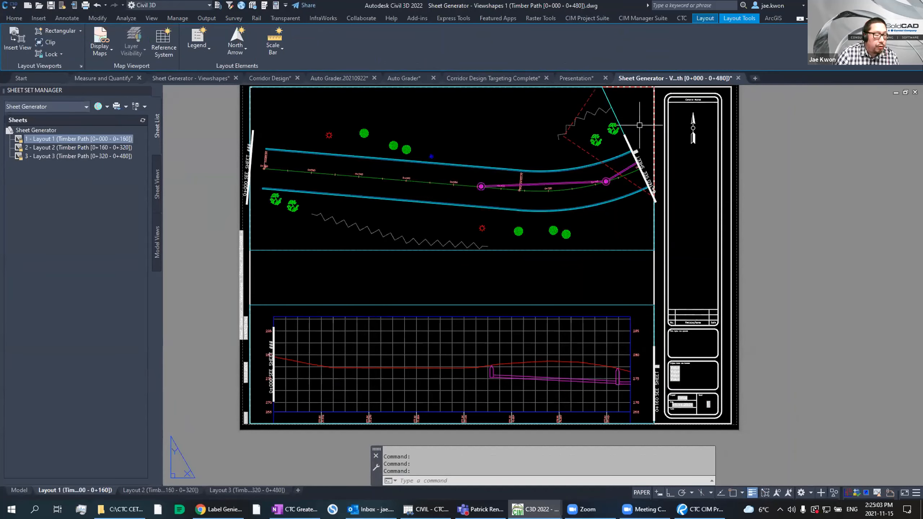
Step: Switch back from the generated sheet to the Sheet Generator - Viewshapes drawing
{"action": "left_click", "coordinate": [573, 78]}
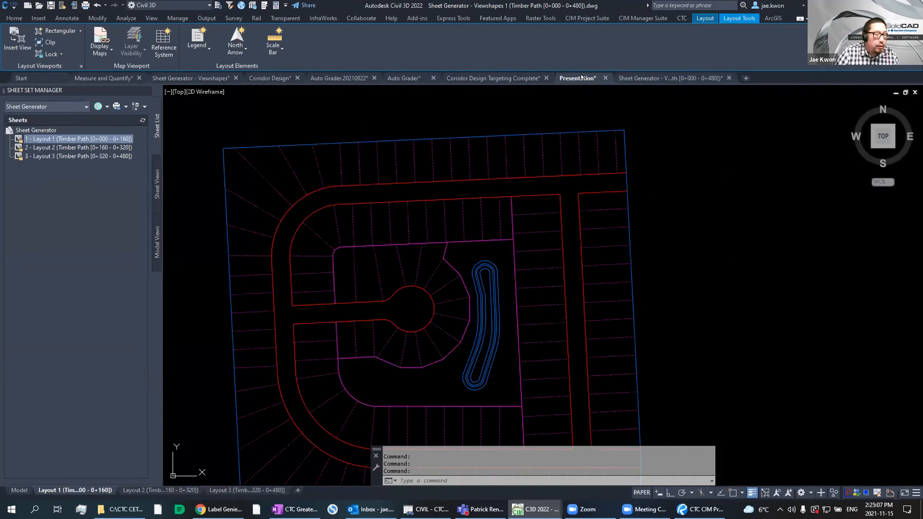
{"action": "left_click", "coordinate": [482, 78]}
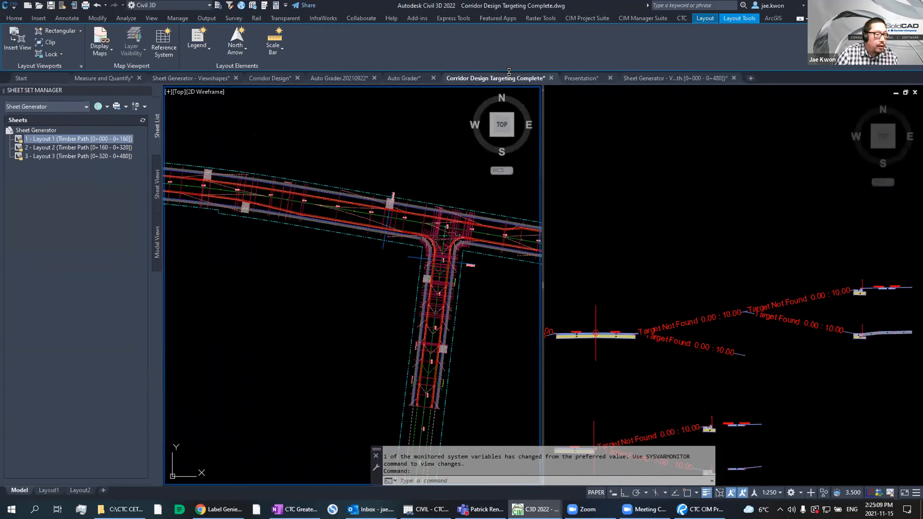
{"action": "left_click", "coordinate": [193, 78]}
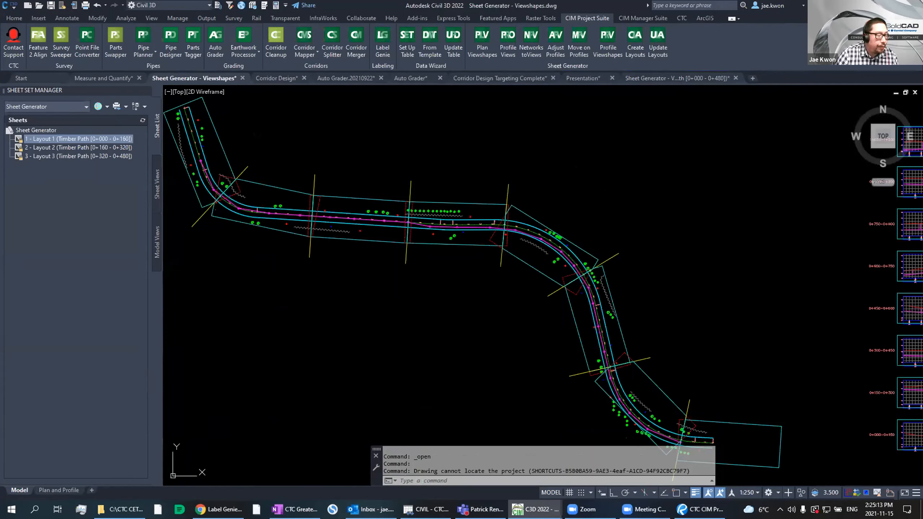
Step: Shorten the last plan view shape on Timber Path by stretching its outer edge back to just past the end of the road
{"action": "middle_click_drag", "start_coordinate": [542, 352], "coordinate": [476, 251]}
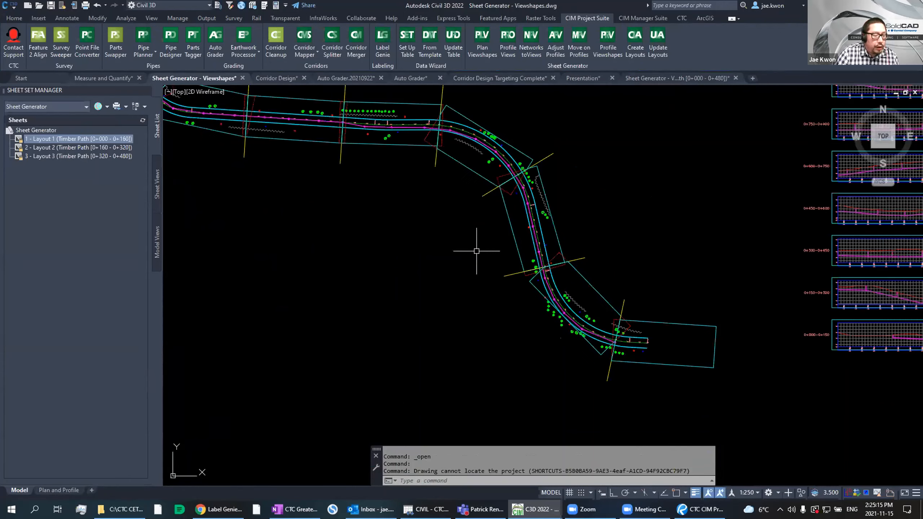
{"action": "scroll", "coordinate": [707, 346], "scroll_direction": "up", "scroll_amount": 5}
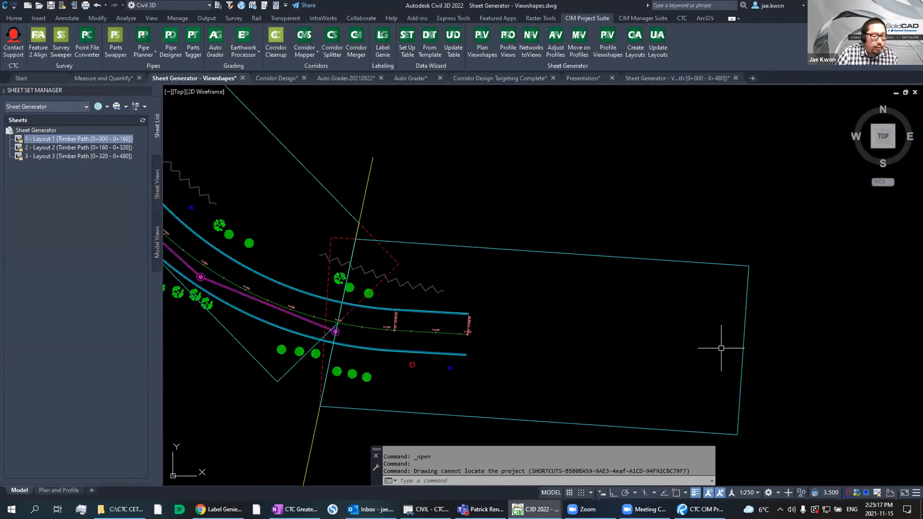
{"action": "left_click", "coordinate": [744, 332]}
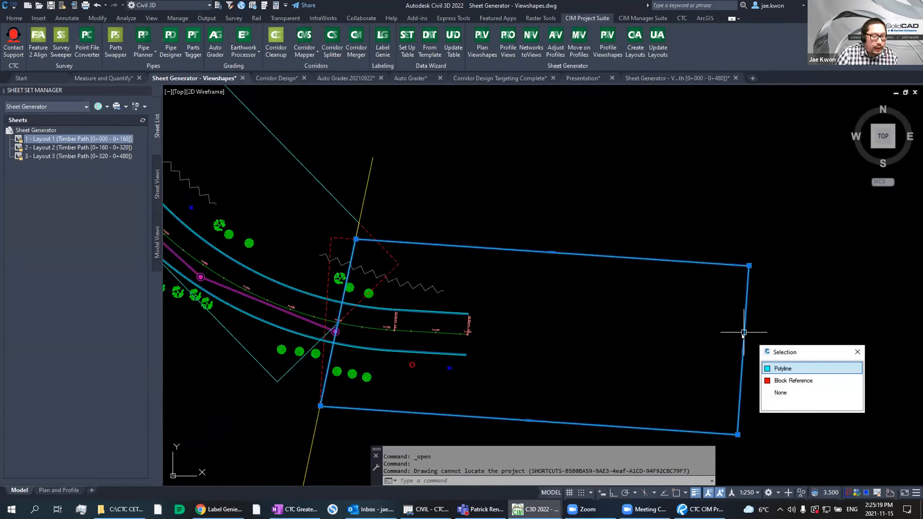
{"action": "left_click", "coordinate": [775, 368]}
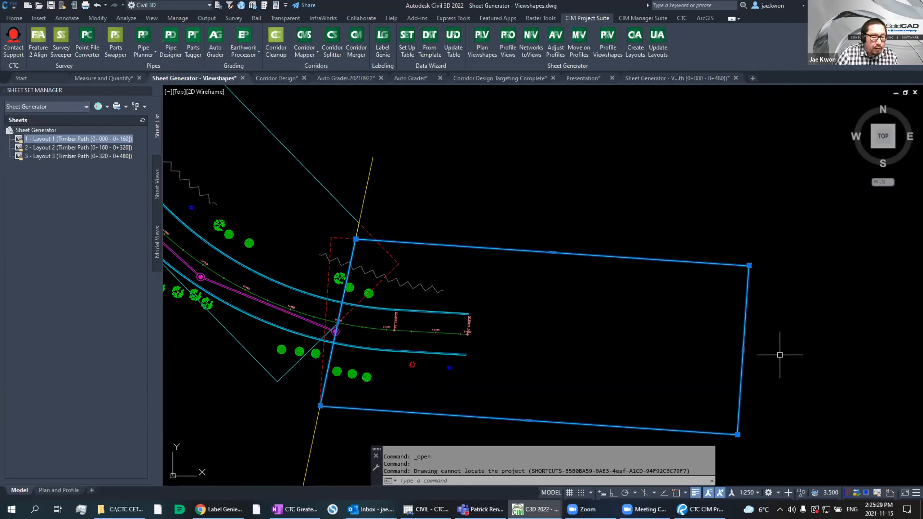
{"action": "left_click", "coordinate": [743, 350]}
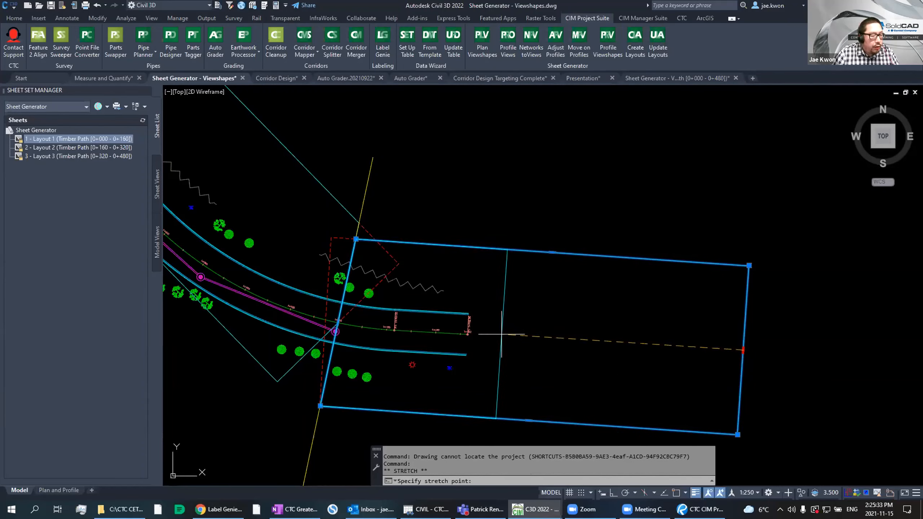
{"action": "left_click", "coordinate": [501, 334]}
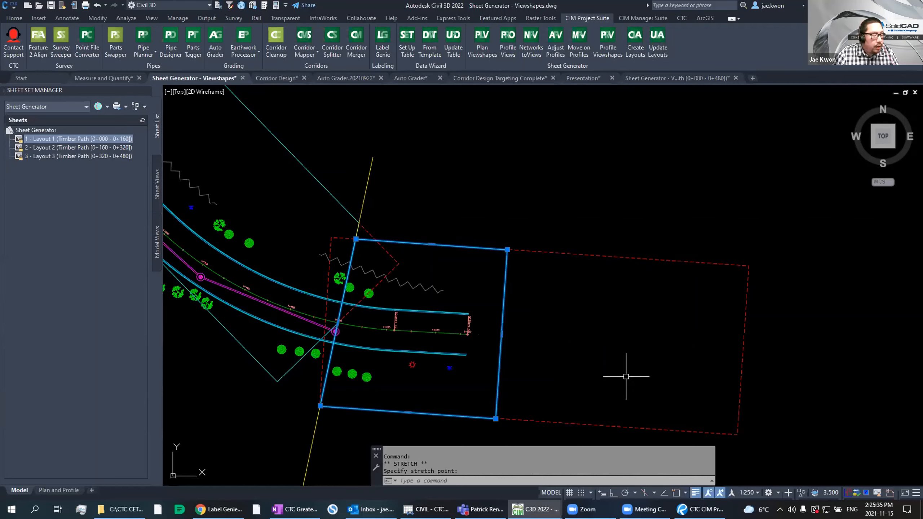
{"action": "key", "text": "Escape"}
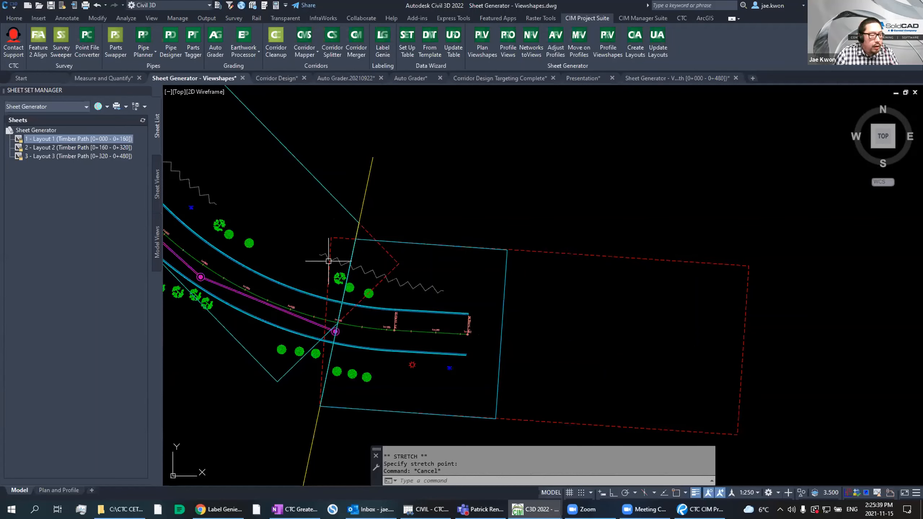
Step: Move the dashed red frame block of the last view shape back along the road so it overlaps the previous shape
{"action": "left_click", "coordinate": [662, 278]}
{"action": "left_click", "coordinate": [646, 239]}
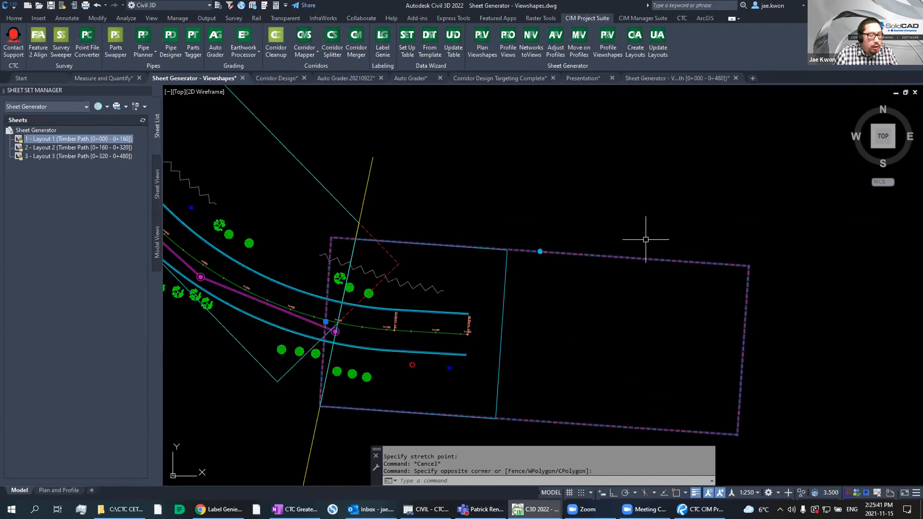
{"action": "type", "text": "m"}
{"action": "key", "text": "Return"}
{"action": "left_click", "coordinate": [669, 372]}
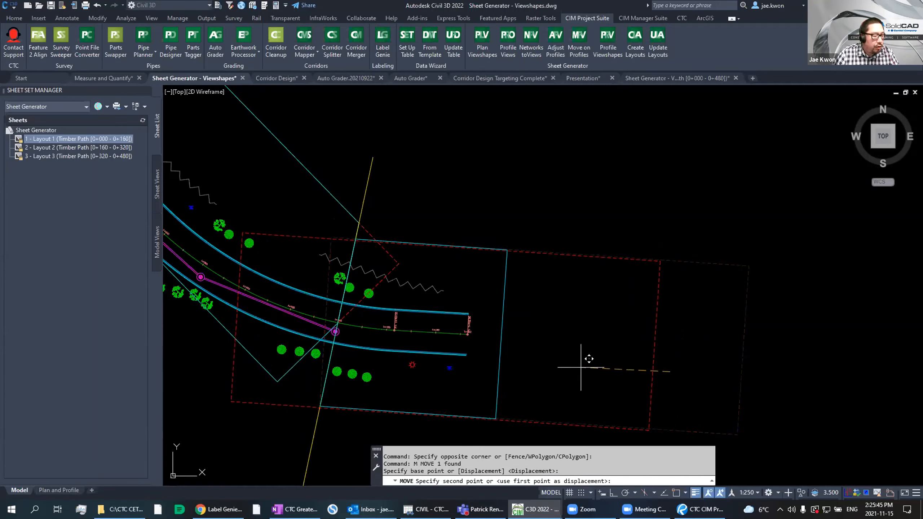
{"action": "key", "text": "Escape"}
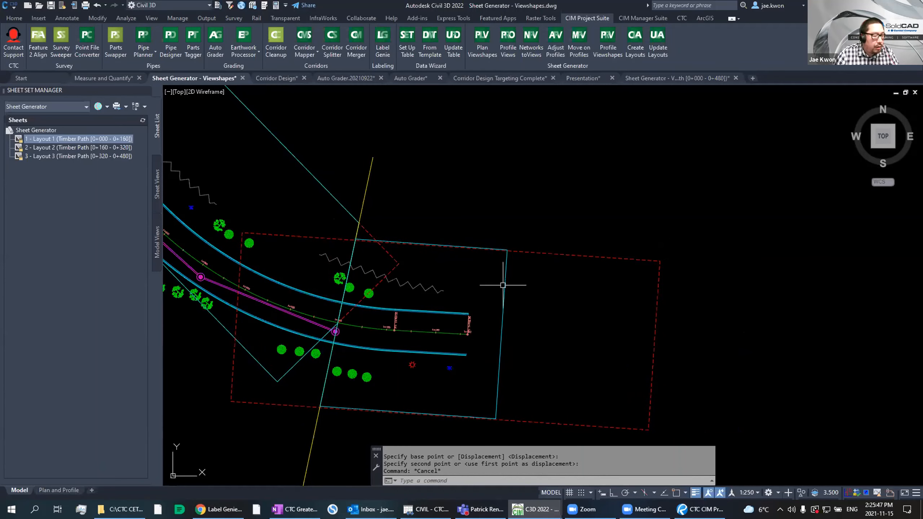
{"action": "left_click", "coordinate": [503, 286]}
{"action": "key", "text": "Escape"}
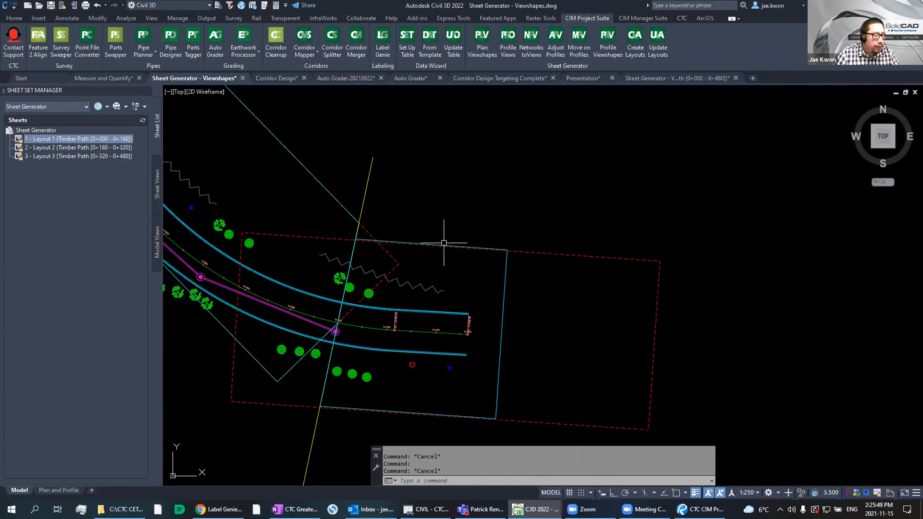
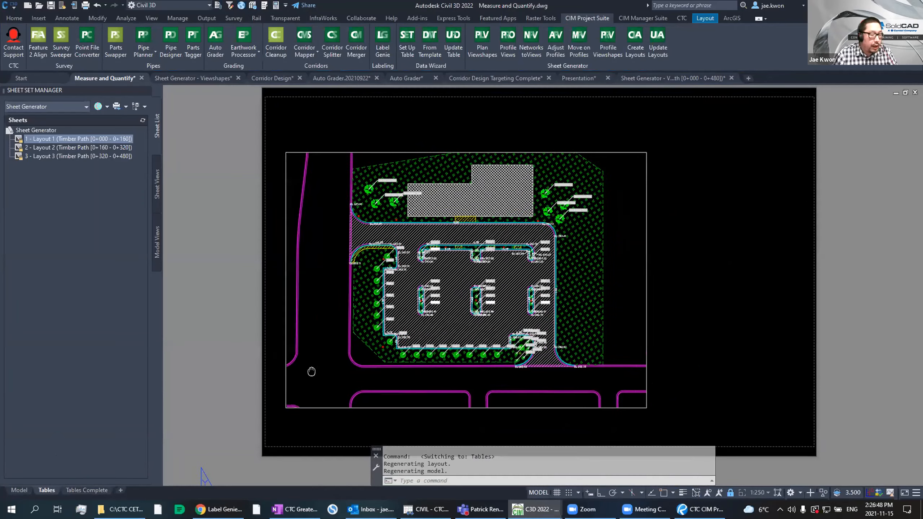
Step: Return to paper space on the Tables layout of the Measure and Quantify drawing and examine the parking lot plan
{"action": "middle_click_drag", "start_coordinate": [445, 348], "coordinate": [417, 333]}
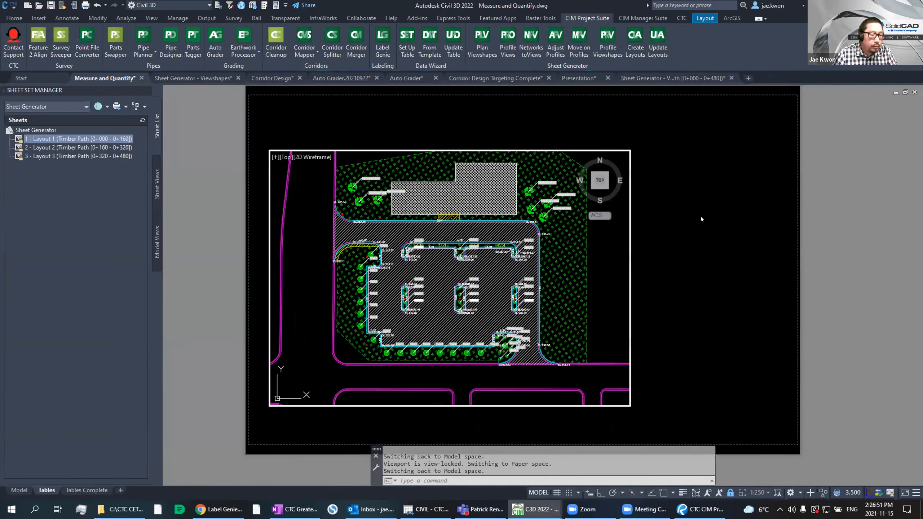
{"action": "key", "text": "Escape"}
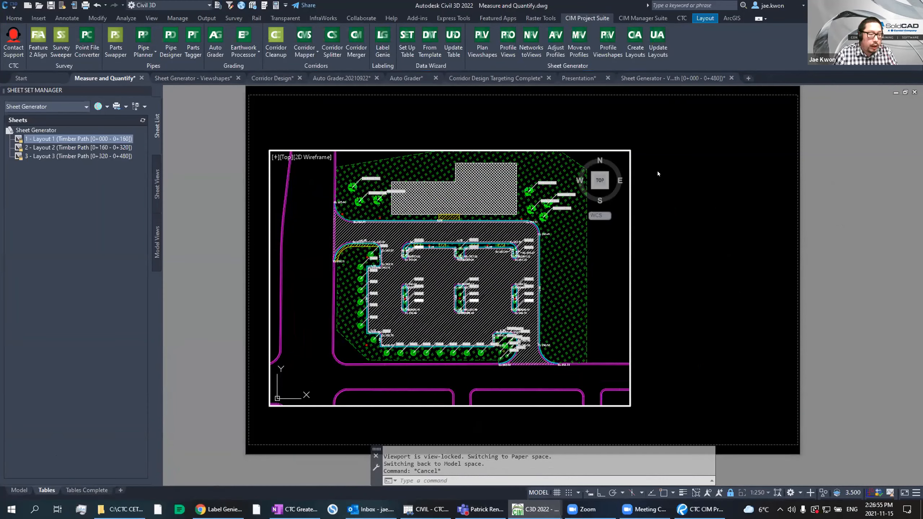
{"action": "double_click", "coordinate": [741, 247]}
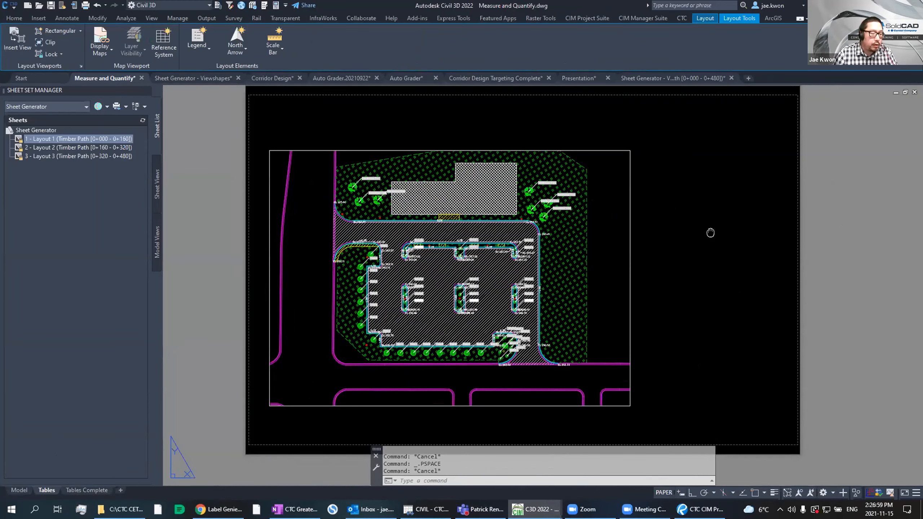
{"action": "middle_click_drag", "start_coordinate": [710, 233], "coordinate": [657, 260]}
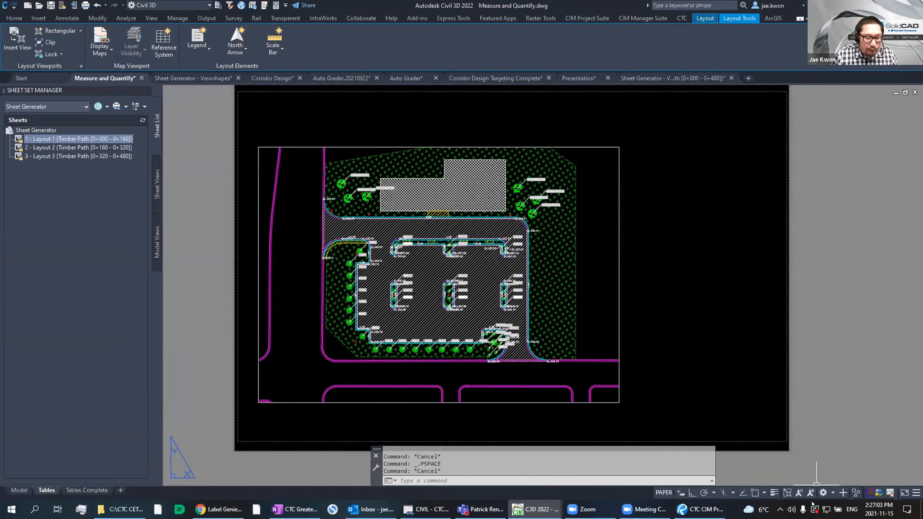
{"action": "middle_click_drag", "start_coordinate": [657, 212], "coordinate": [703, 209]}
{"action": "scroll", "coordinate": [666, 214], "scroll_direction": "up", "scroll_amount": 2}
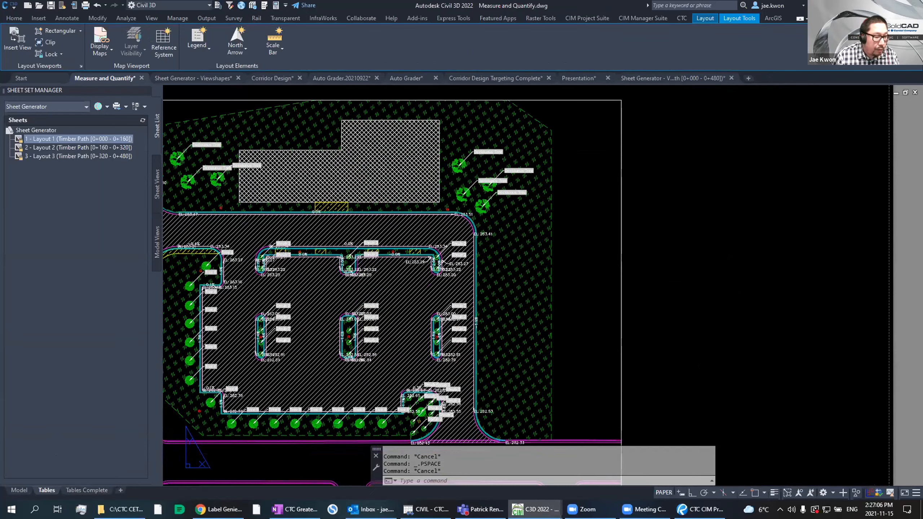
{"action": "scroll", "coordinate": [698, 249], "scroll_direction": "down", "scroll_amount": 2}
{"action": "scroll", "coordinate": [707, 235], "scroll_direction": "down", "scroll_amount": 4}
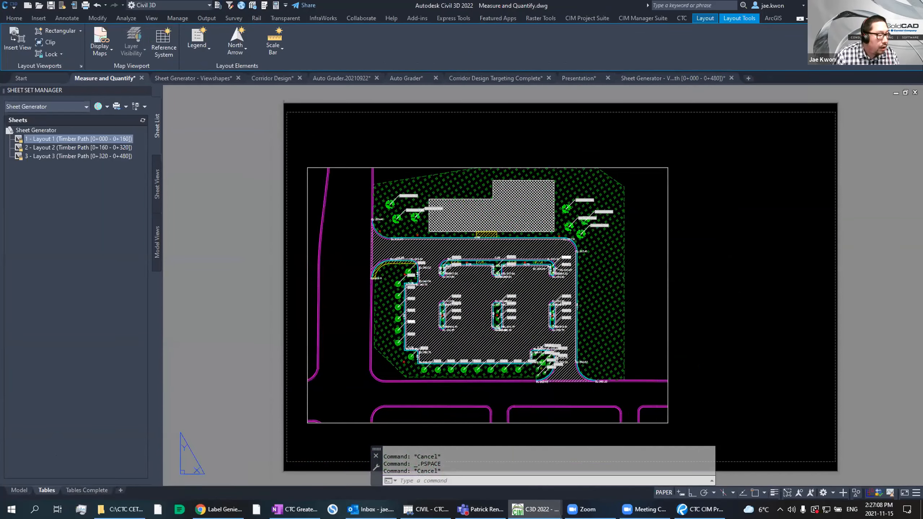
{"action": "scroll", "coordinate": [723, 222], "scroll_direction": "up", "scroll_amount": 3}
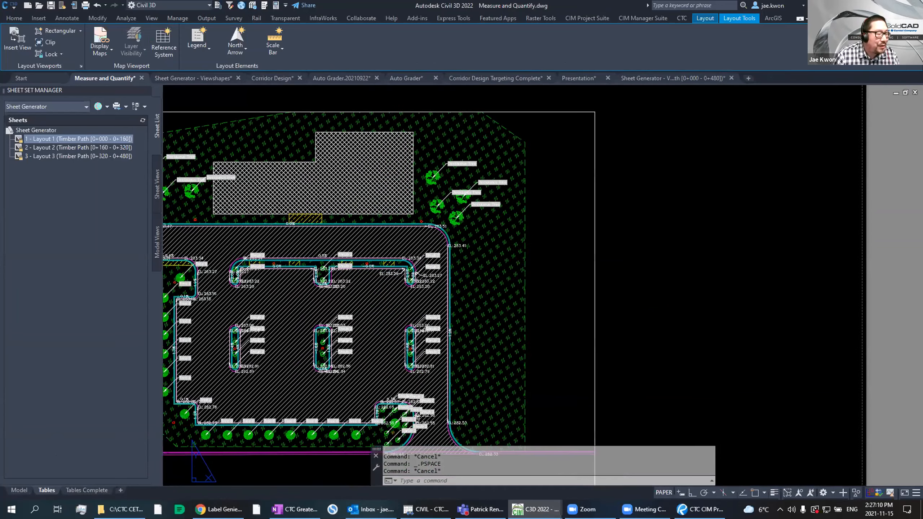
{"action": "scroll", "coordinate": [762, 227], "scroll_direction": "down", "scroll_amount": 3}
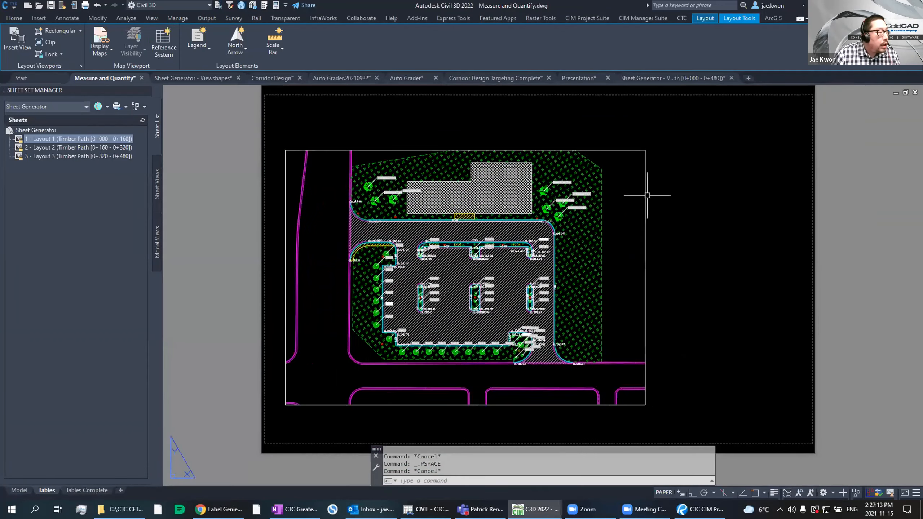
Step: Set up a Data Wizard table from the current drawing with blocks, feature lines, hatches and polylines as the included object types
{"action": "left_click", "coordinate": [596, 16]}
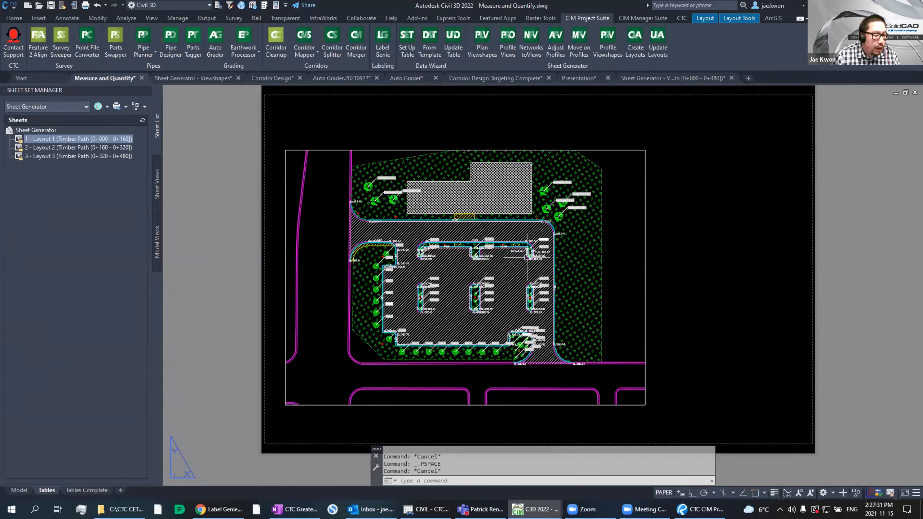
{"action": "scroll", "coordinate": [582, 257], "scroll_direction": "up", "scroll_amount": 2}
{"action": "middle_click_drag", "start_coordinate": [586, 257], "coordinate": [672, 258]}
{"action": "middle_click_drag", "start_coordinate": [780, 224], "coordinate": [765, 235]}
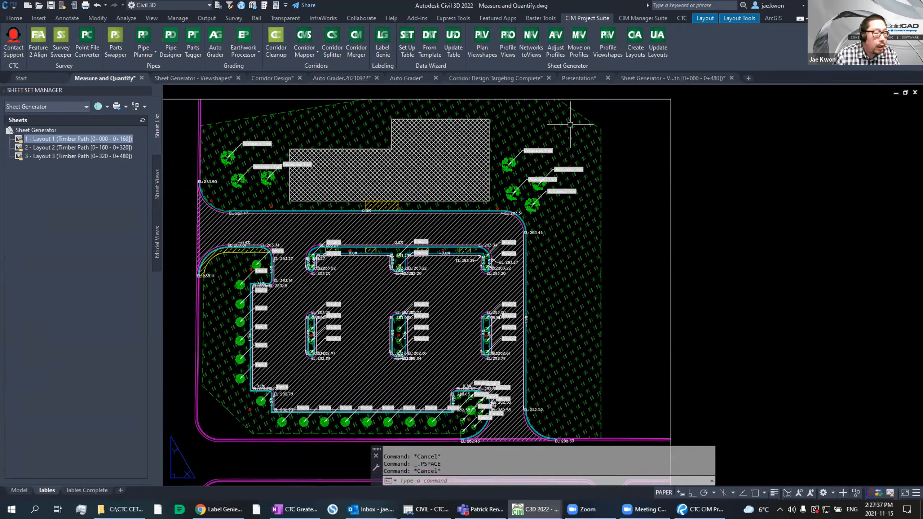
{"action": "middle_click_drag", "start_coordinate": [595, 142], "coordinate": [550, 135]}
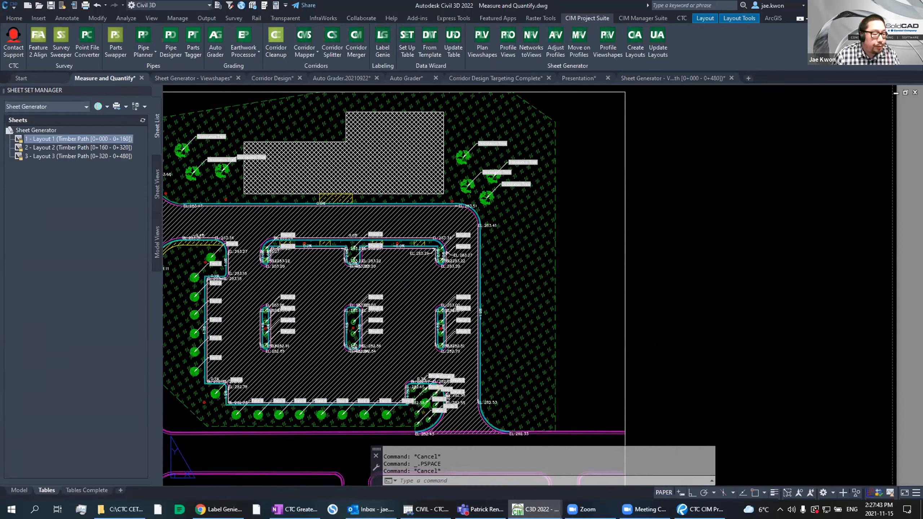
{"action": "left_click", "coordinate": [408, 41]}
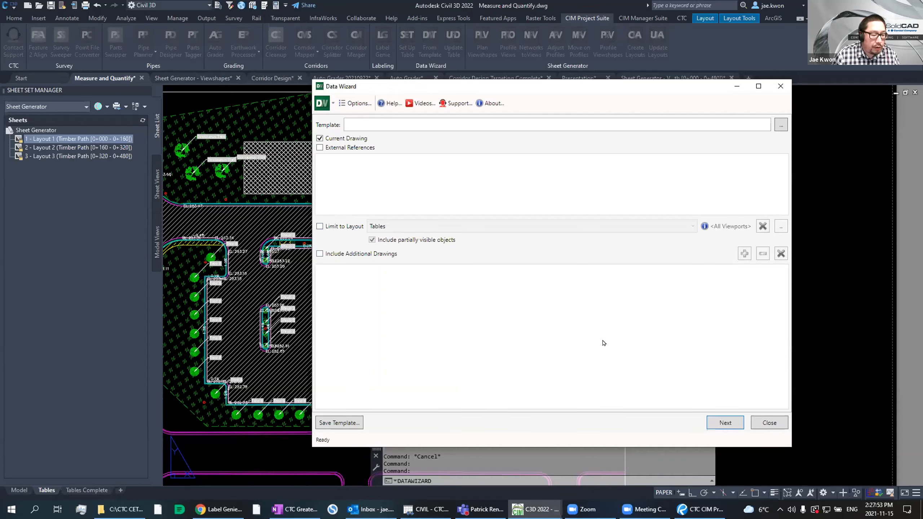
{"action": "left_click", "coordinate": [723, 422]}
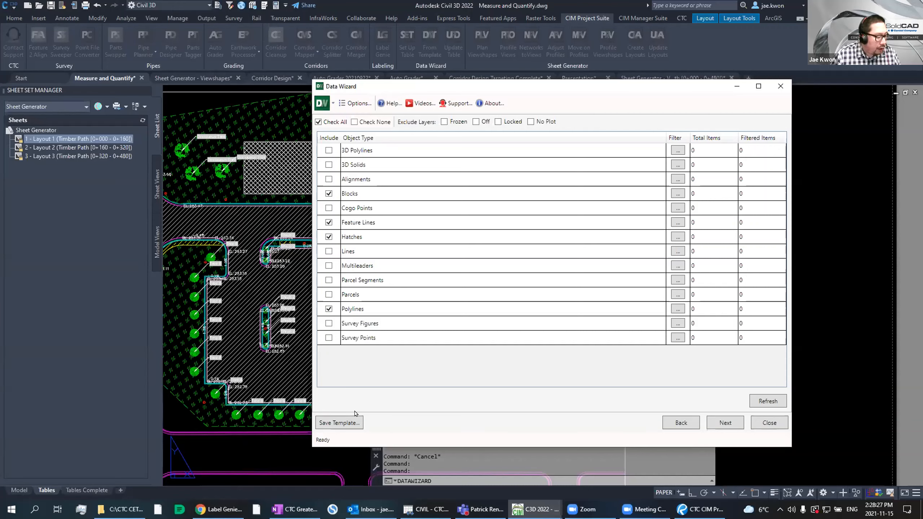
{"action": "left_click", "coordinate": [719, 423]}
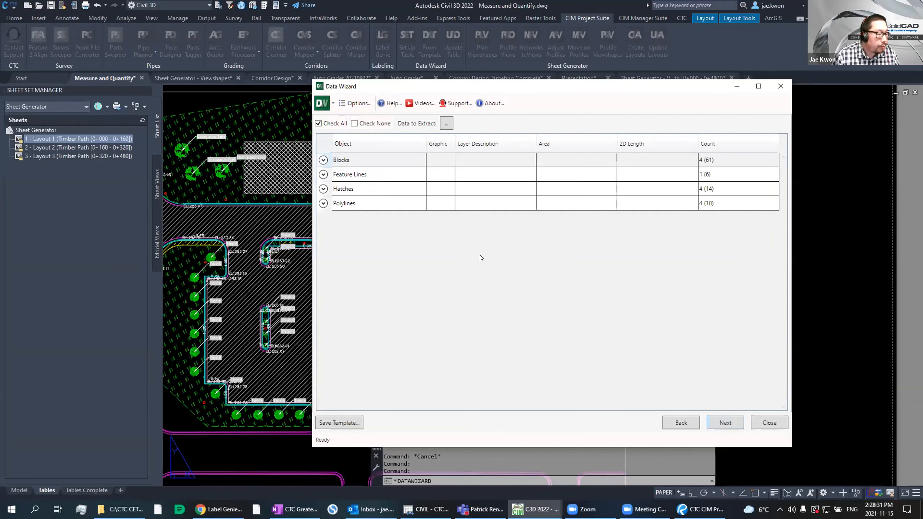
Step: Review the data to extract and exclude Area, 2D Length and Count, keeping Graphic and Layer Description
{"action": "left_click", "coordinate": [446, 123]}
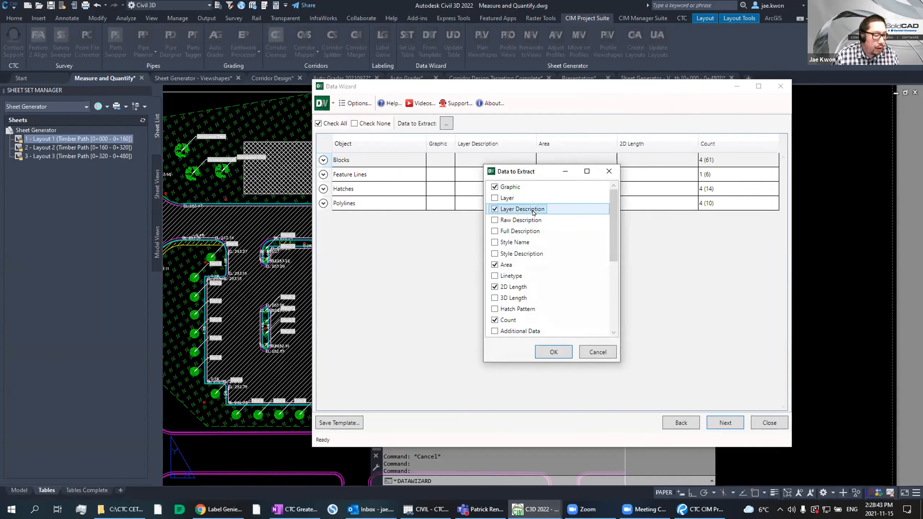
{"action": "scroll", "coordinate": [533, 233], "scroll_direction": "down", "scroll_amount": 2}
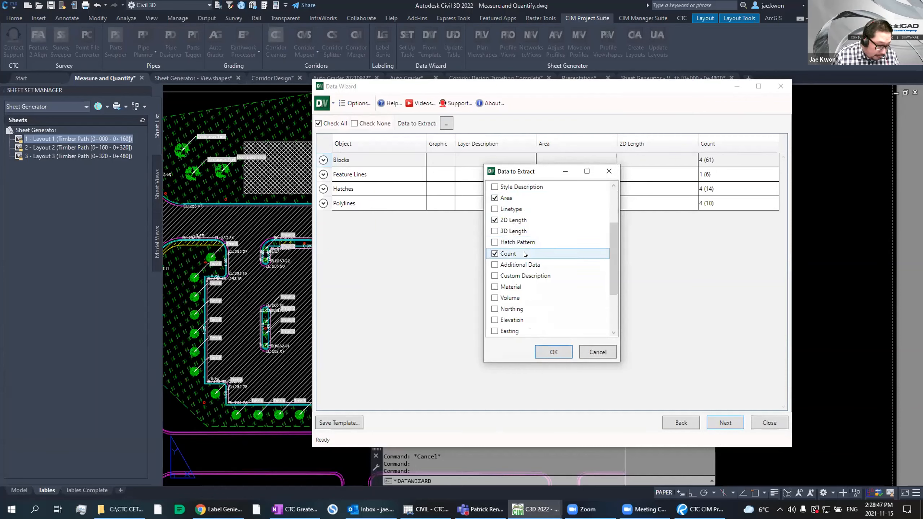
{"action": "scroll", "coordinate": [524, 254], "scroll_direction": "up", "scroll_amount": 2}
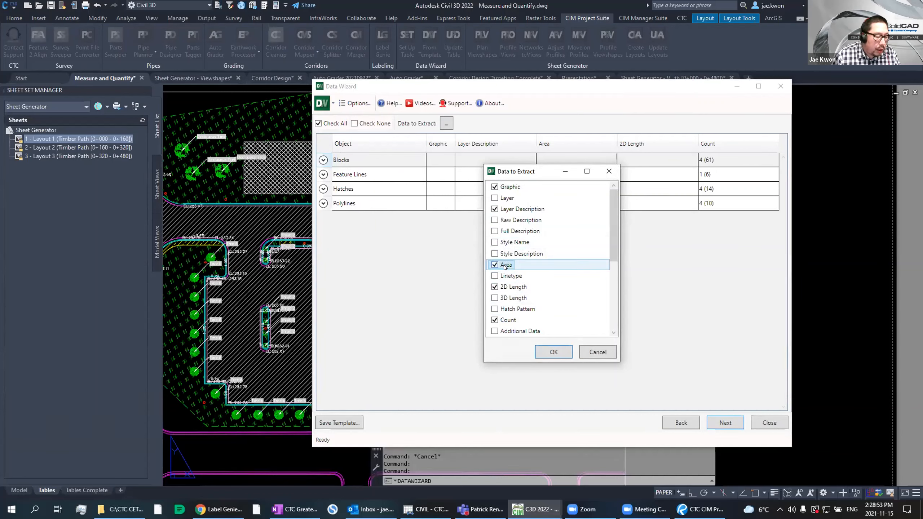
{"action": "left_click", "coordinate": [524, 208]}
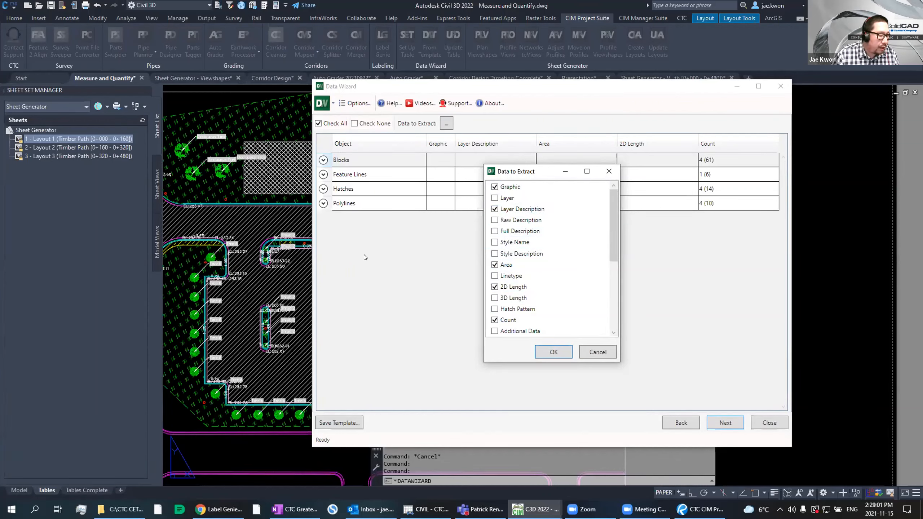
{"action": "left_click", "coordinate": [495, 269]}
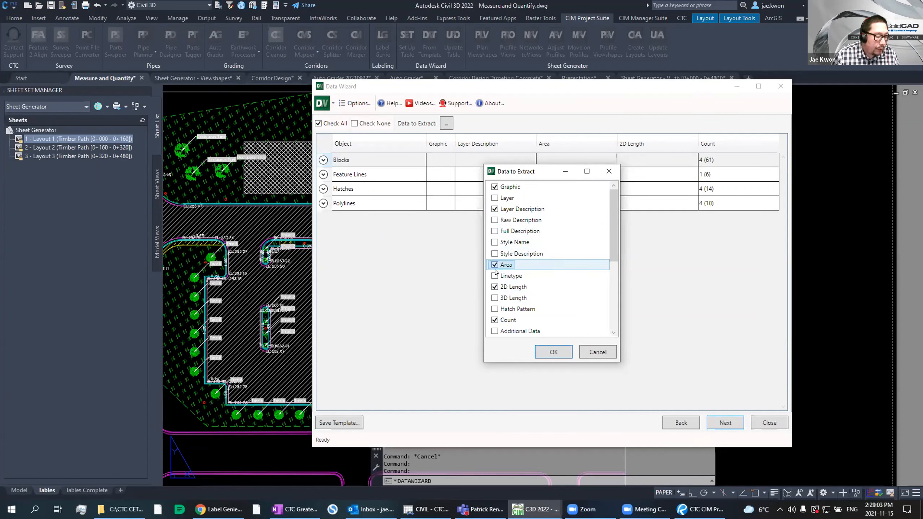
{"action": "left_click", "coordinate": [495, 266]}
{"action": "left_click", "coordinate": [496, 287]}
{"action": "left_click", "coordinate": [495, 320]}
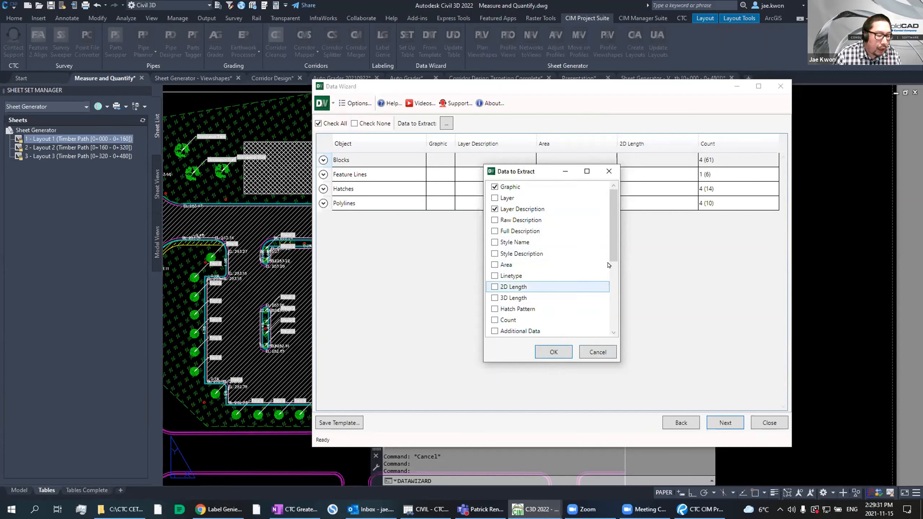
{"action": "scroll", "coordinate": [610, 276], "scroll_direction": "down", "scroll_amount": 1}
{"action": "scroll", "coordinate": [609, 276], "scroll_direction": "down", "scroll_amount": 1}
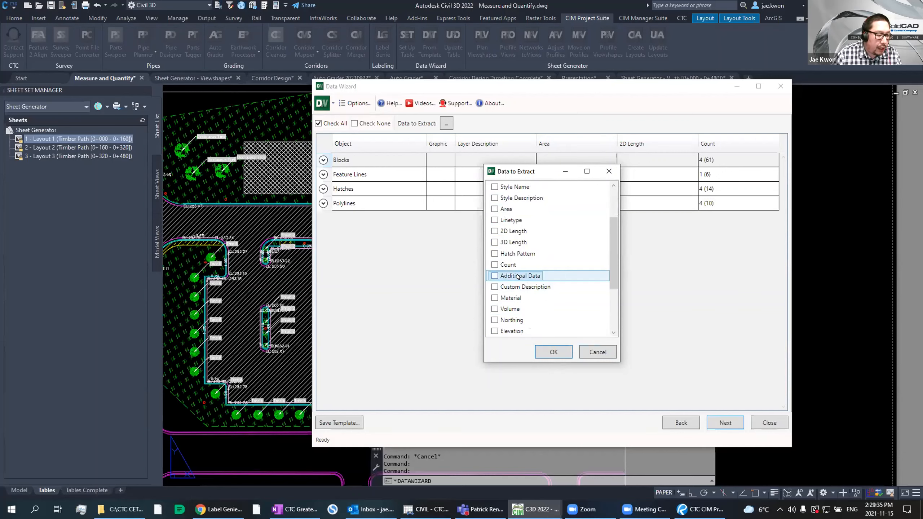
{"action": "left_click", "coordinate": [504, 277]}
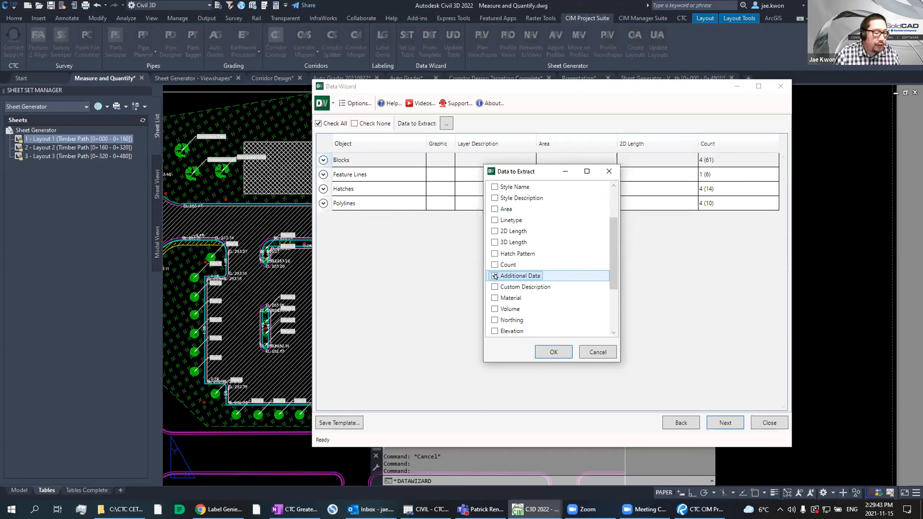
{"action": "left_click", "coordinate": [502, 277]}
{"action": "scroll", "coordinate": [563, 307], "scroll_direction": "up", "scroll_amount": 2}
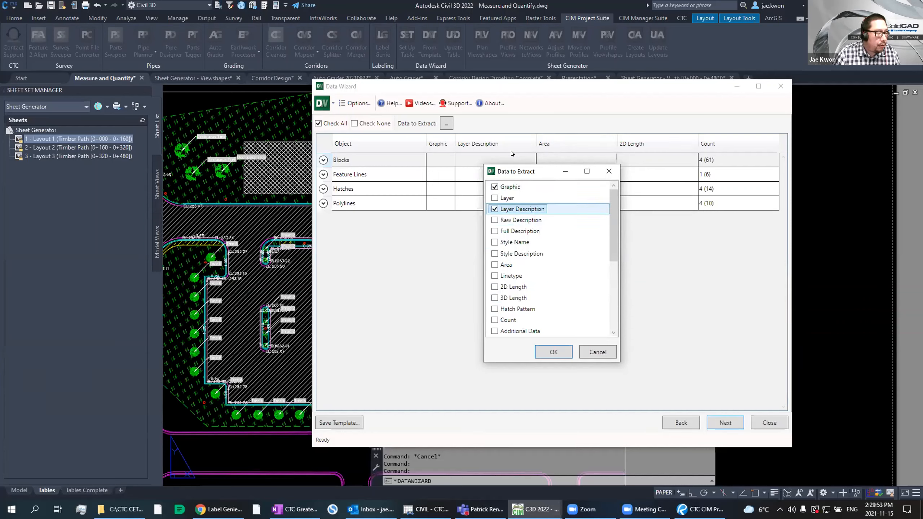
Step: Accept Graphic and Layer Description as the data to extract and proceed to the table formatting settings
{"action": "key", "text": "Up"}
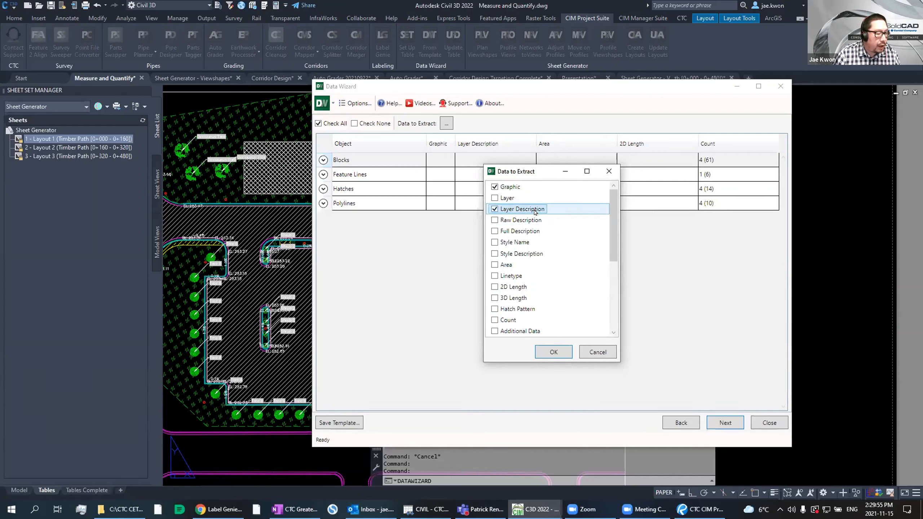
{"action": "left_click", "coordinate": [553, 352]}
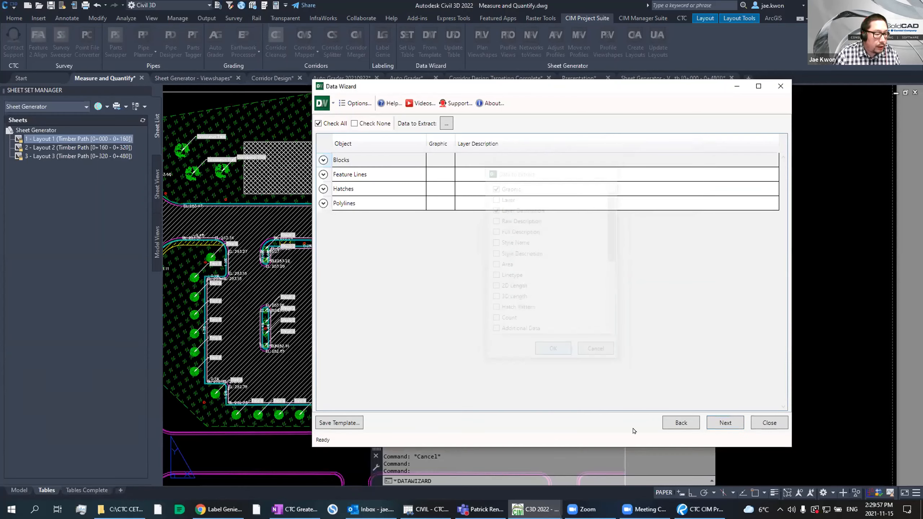
{"action": "left_click", "coordinate": [725, 425]}
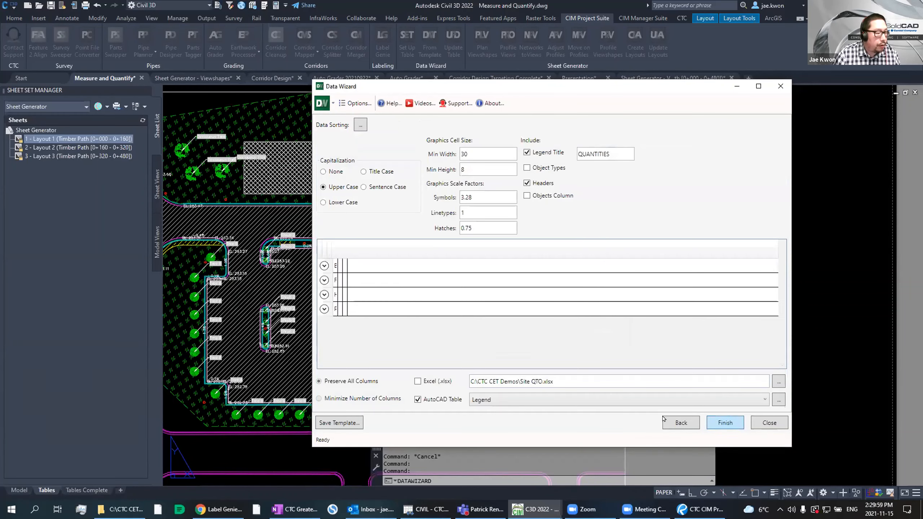
Step: Set the legend title to LEGEND and leave the headers out of the table
{"action": "double_click", "coordinate": [603, 154]}
{"action": "key", "text": "BackSpace"}
{"action": "type", "text": "lege"}
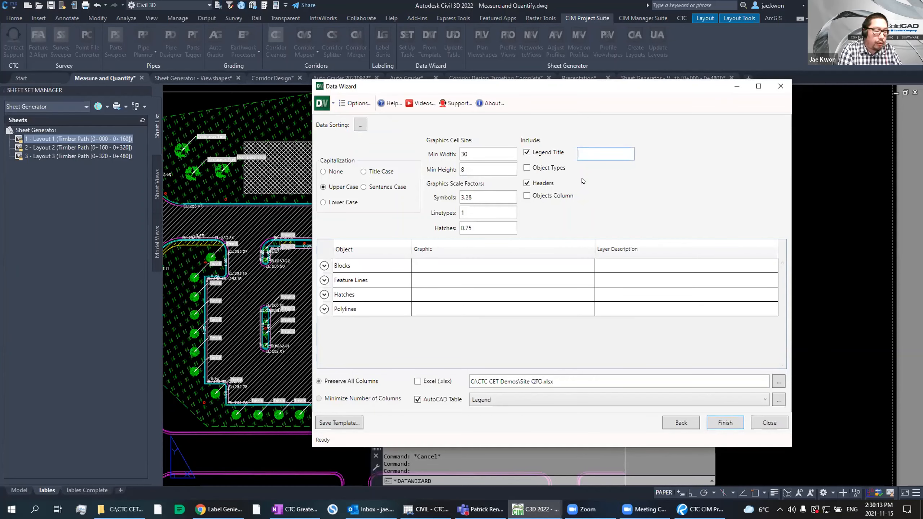
{"action": "type", "text": "LEGEND"}
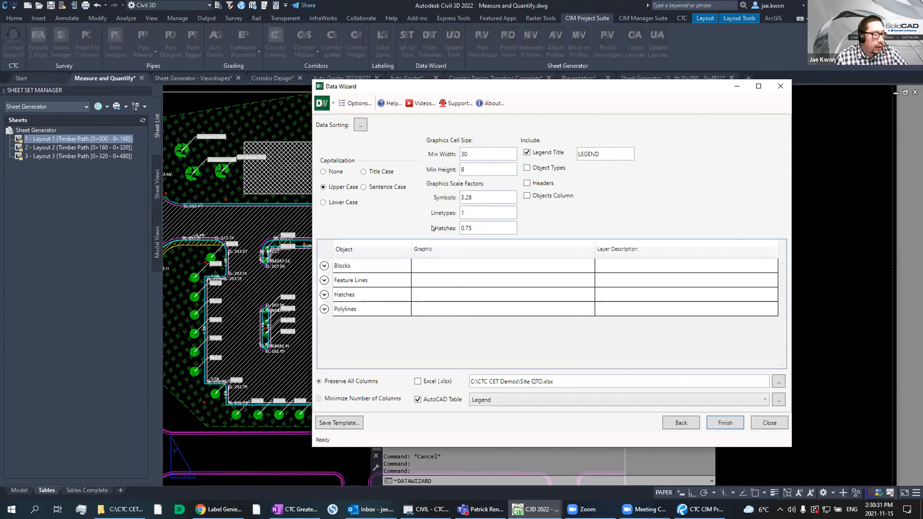
Step: Review the Blocks entries and try to move the Layer Description column ahead of Graphic
{"action": "left_click", "coordinate": [324, 266]}
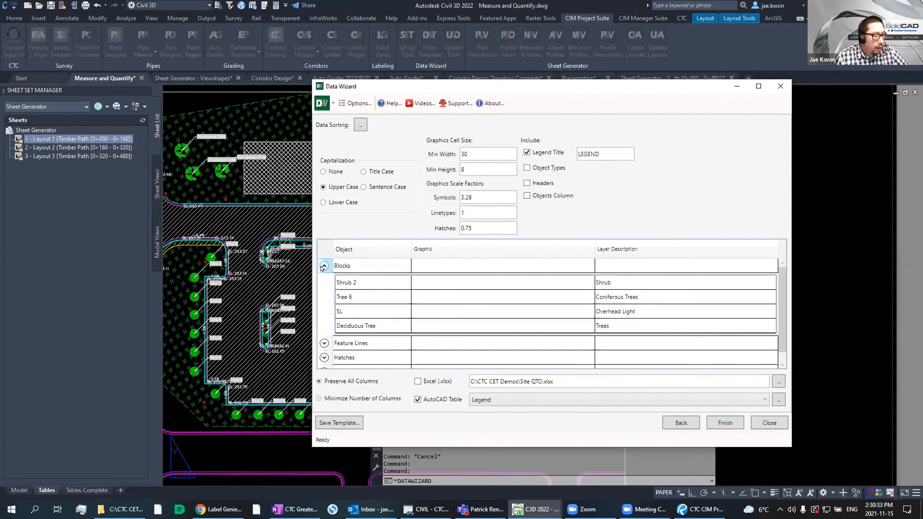
{"action": "left_click", "coordinate": [324, 266]}
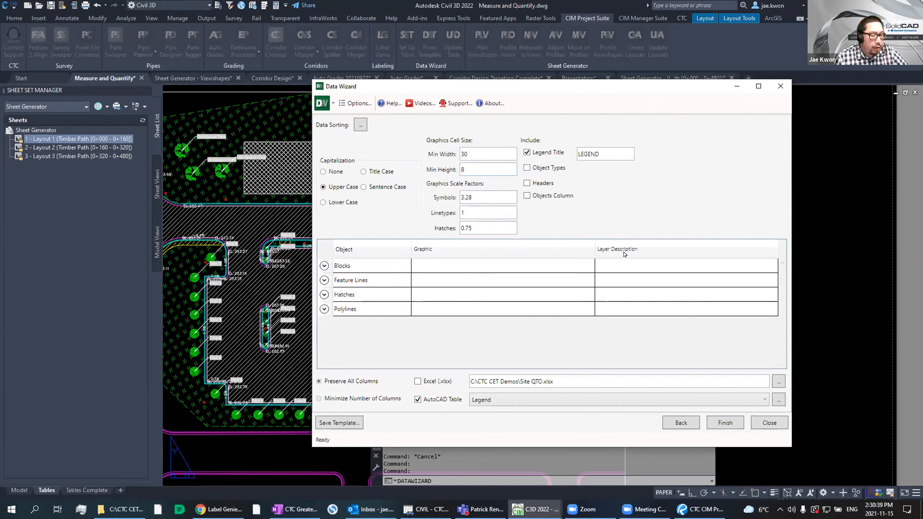
{"action": "left_click_drag", "start_coordinate": [624, 253], "coordinate": [417, 254]}
{"action": "left_click_drag", "start_coordinate": [619, 250], "coordinate": [417, 252]}
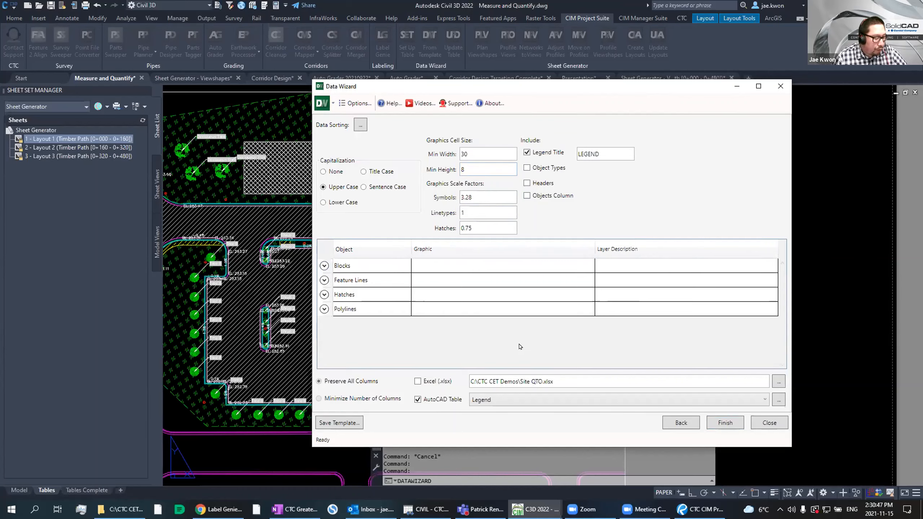
Step: Generate the legend as an AutoCAD table in the Legend style without Excel output, placing it in the empty sheet area beside the plan
{"action": "left_click", "coordinate": [418, 382]}
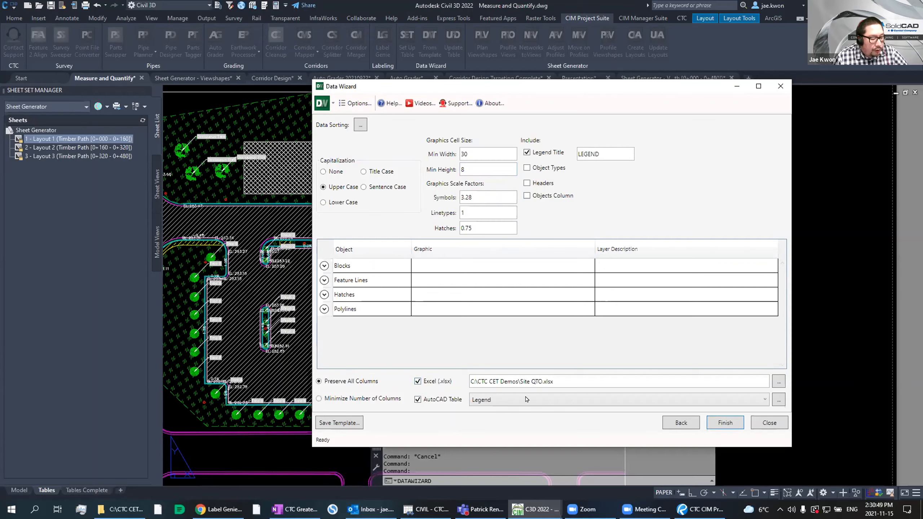
{"action": "left_click", "coordinate": [418, 383]}
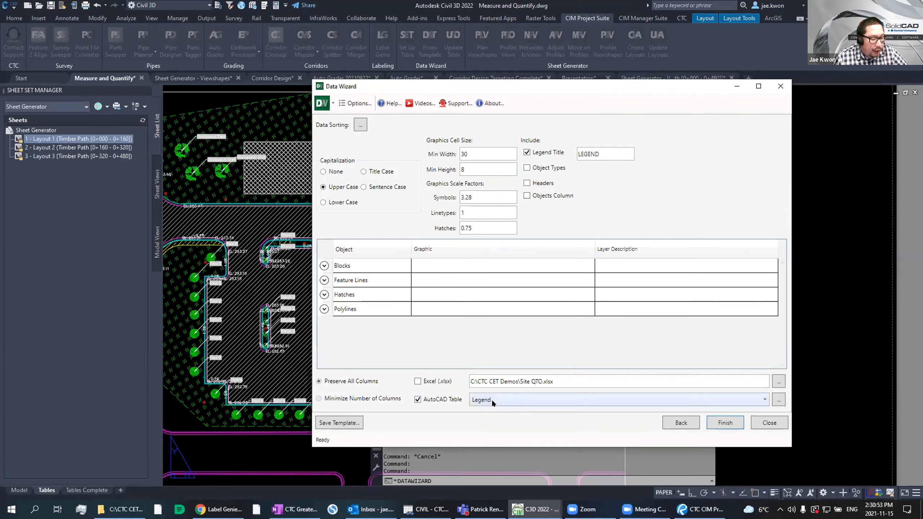
{"action": "left_click", "coordinate": [726, 422]}
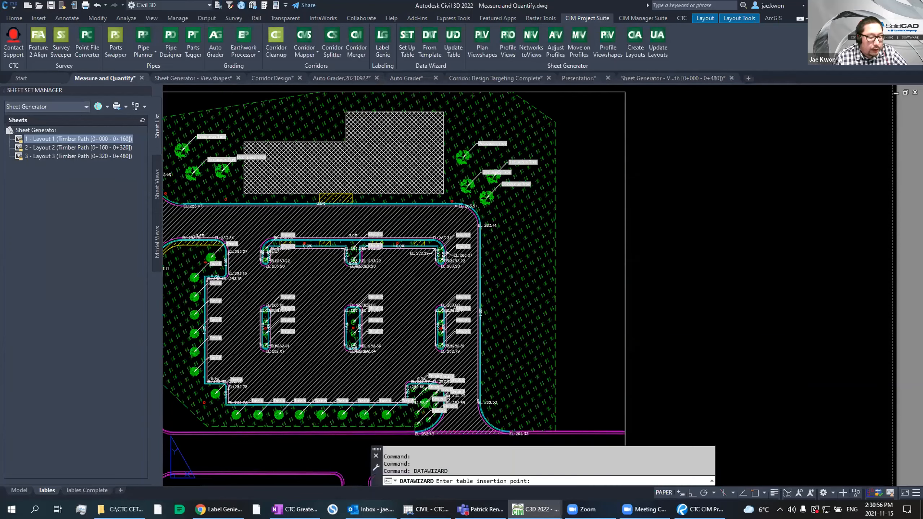
{"action": "left_click", "coordinate": [666, 151]}
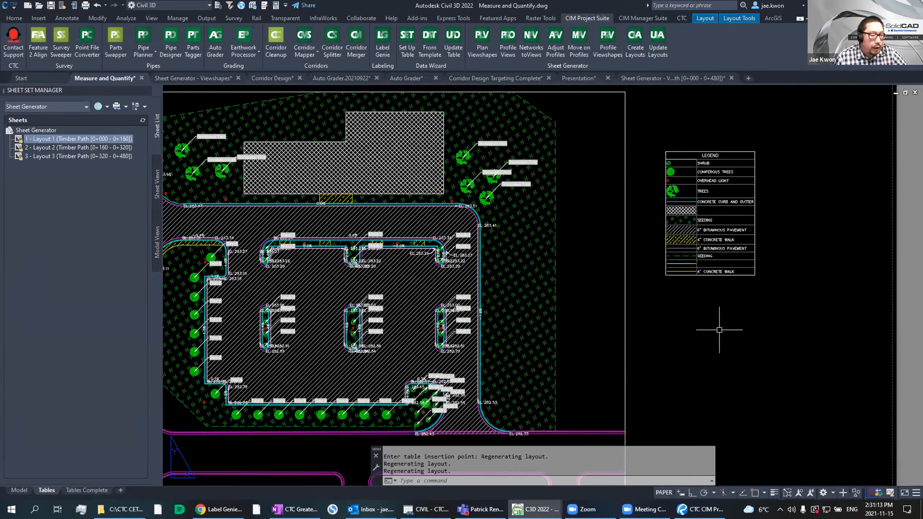
Step: Update the legend table from the drawing using the template stored in the table
{"action": "mouse_move", "coordinate": [768, 217]}
{"action": "middle_mouse_down"}
{"action": "mouse_move", "coordinate": [758, 234]}
{"action": "mouse_move", "coordinate": [773, 212]}
{"action": "middle_mouse_up"}
{"action": "scroll", "coordinate": [752, 215], "scroll_direction": "up", "scroll_amount": 4}
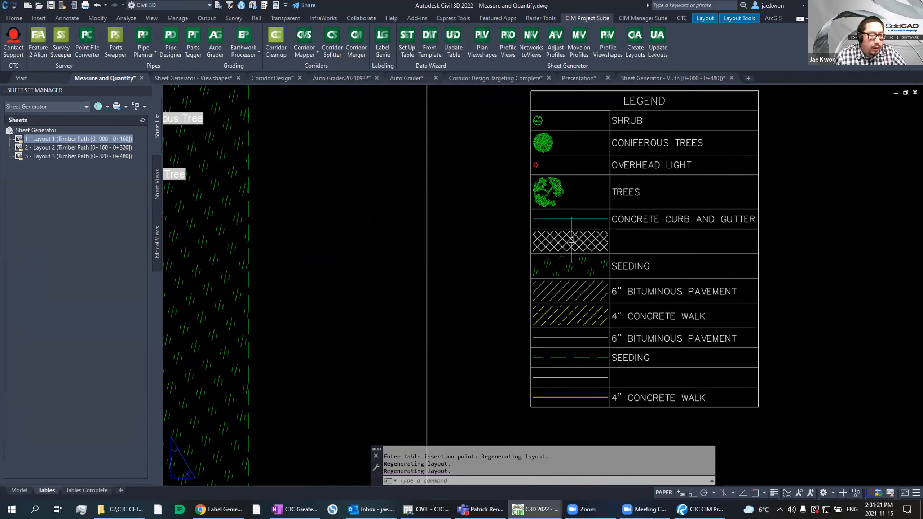
{"action": "middle_click_drag", "start_coordinate": [462, 237], "coordinate": [642, 242]}
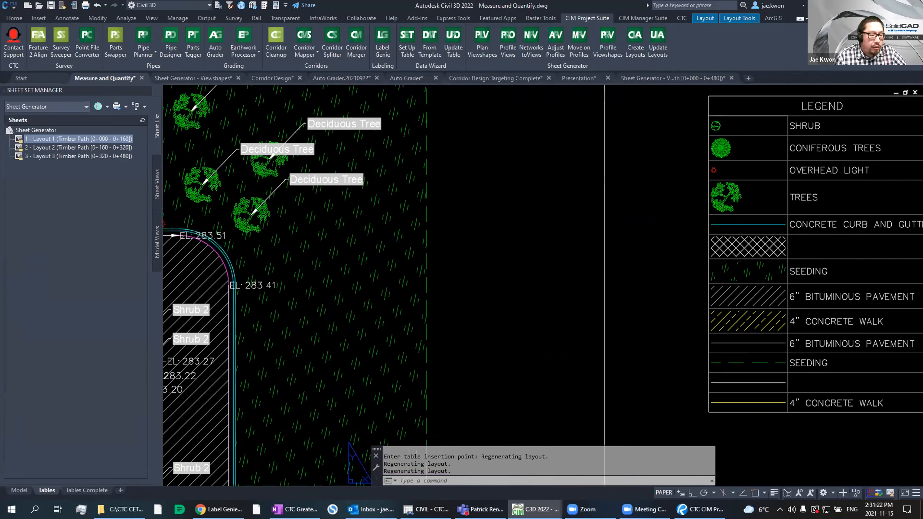
{"action": "scroll", "coordinate": [642, 242], "scroll_direction": "down", "scroll_amount": 2}
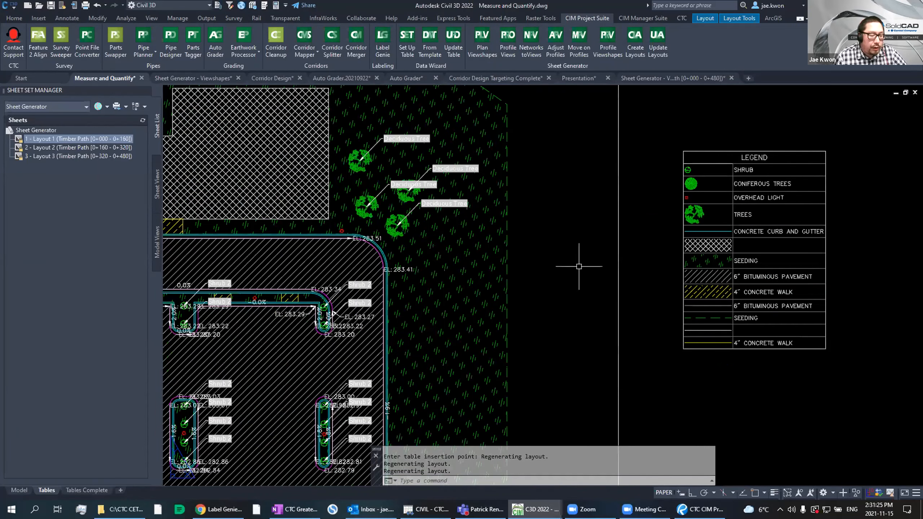
{"action": "scroll", "coordinate": [699, 244], "scroll_direction": "up", "scroll_amount": 3}
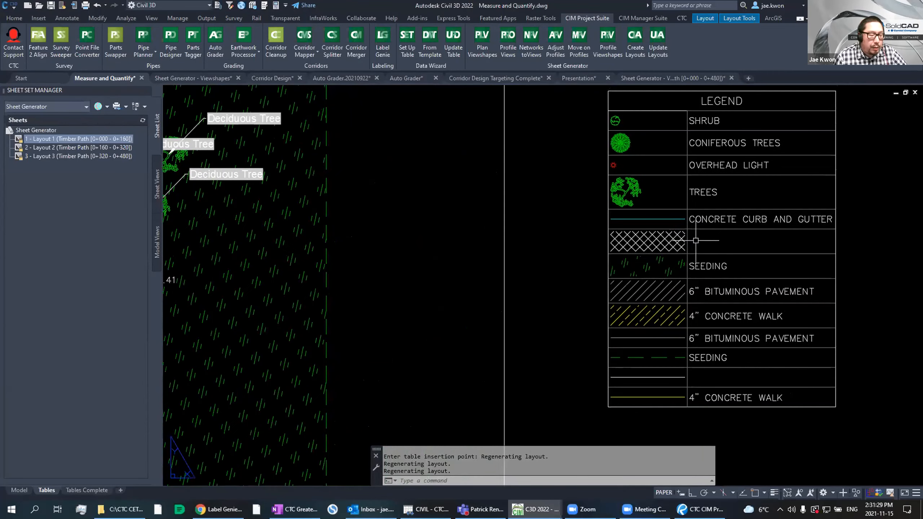
{"action": "scroll", "coordinate": [694, 241], "scroll_direction": "down", "scroll_amount": 3}
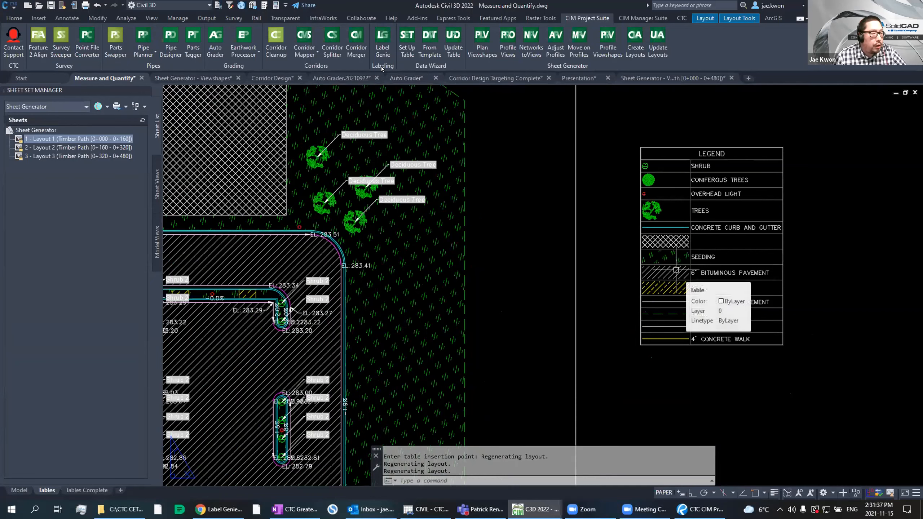
{"action": "left_click", "coordinate": [452, 42]}
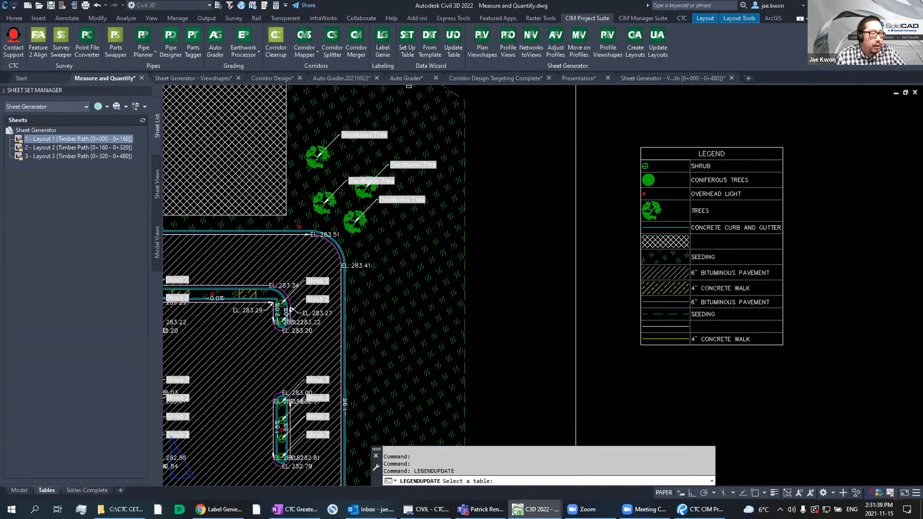
{"action": "left_click", "coordinate": [682, 223]}
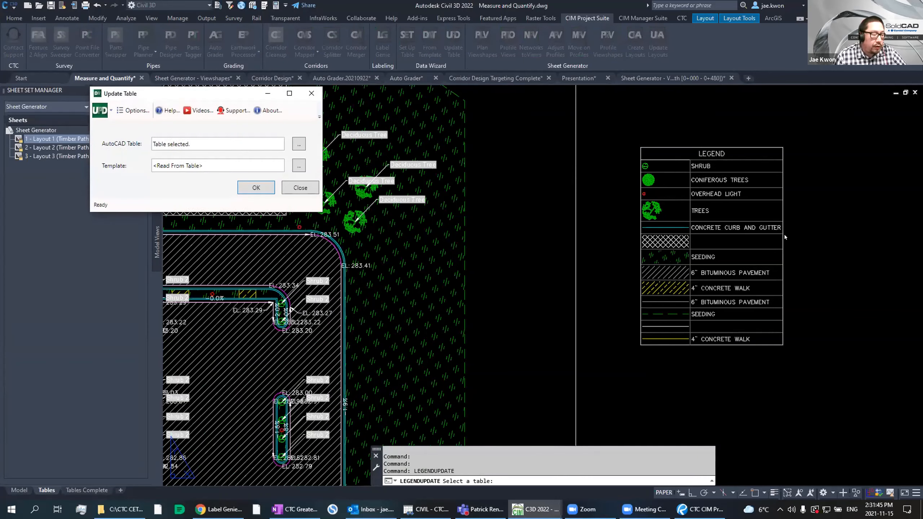
{"action": "left_click", "coordinate": [258, 188]}
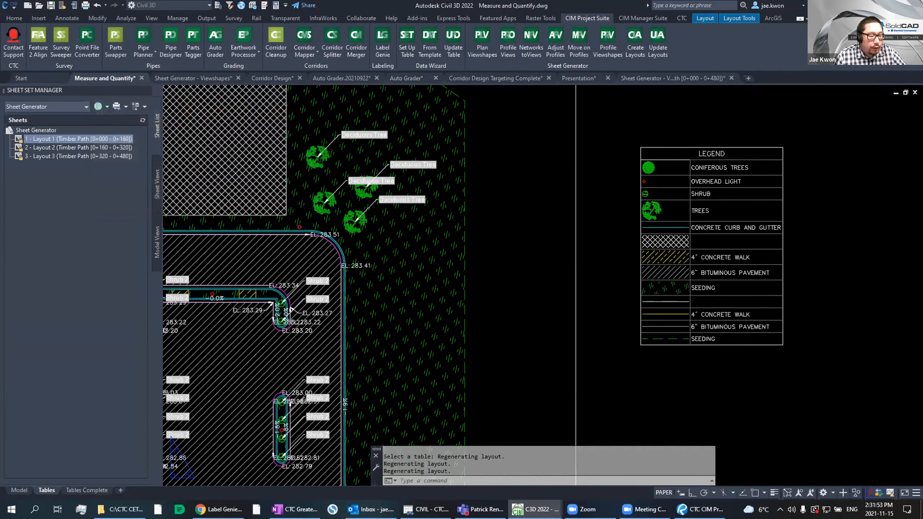
Step: Examine the updated legend's hatch and line entries against the site plan and the free sheet space below
{"action": "middle_click_drag", "start_coordinate": [484, 305], "coordinate": [476, 205]}
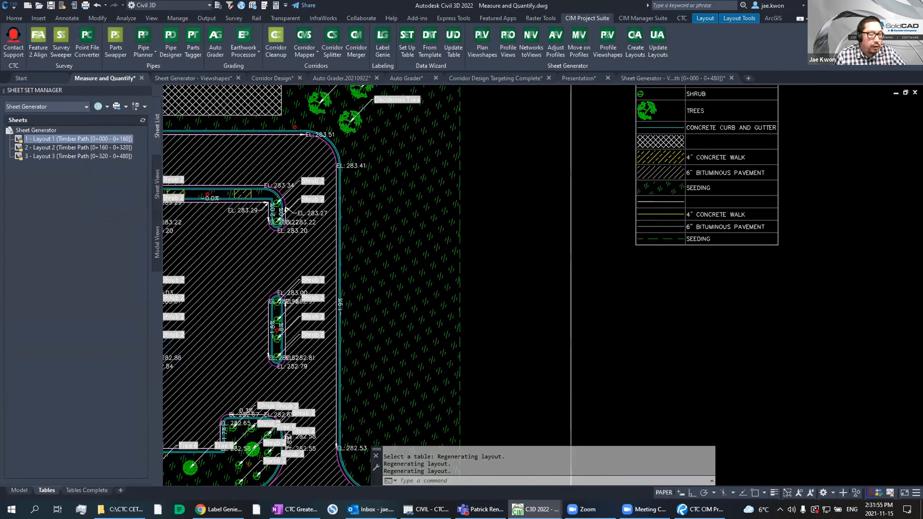
{"action": "scroll", "coordinate": [501, 183], "scroll_direction": "down", "scroll_amount": 3}
{"action": "mouse_move", "coordinate": [618, 237]}
{"action": "middle_mouse_down"}
{"action": "mouse_move", "coordinate": [652, 261]}
{"action": "mouse_move", "coordinate": [665, 232]}
{"action": "mouse_move", "coordinate": [658, 208]}
{"action": "mouse_move", "coordinate": [648, 250]}
{"action": "middle_mouse_up"}
{"action": "scroll", "coordinate": [656, 255], "scroll_direction": "up", "scroll_amount": 3}
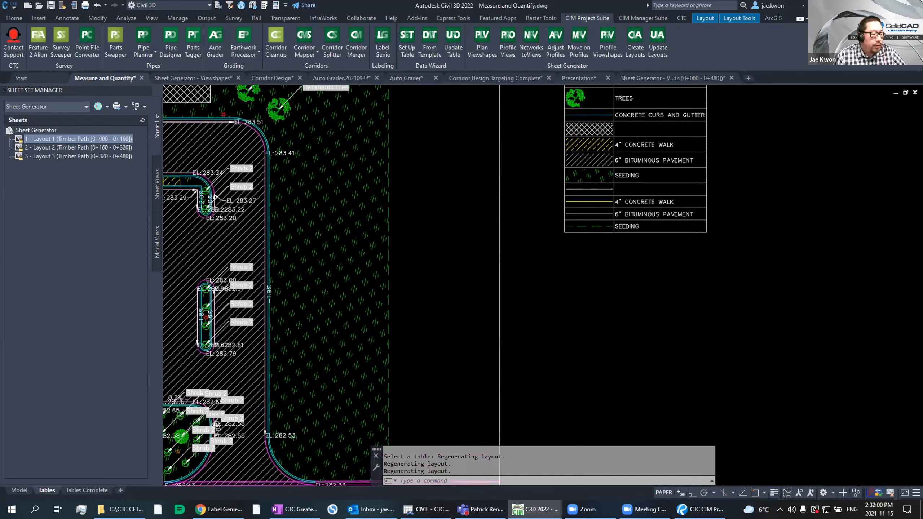
{"action": "middle_click_drag", "start_coordinate": [655, 130], "coordinate": [647, 174]}
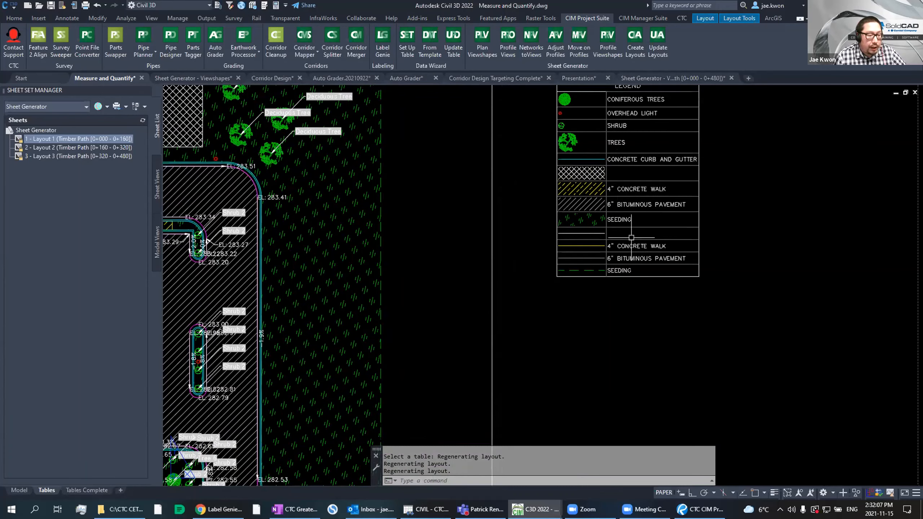
{"action": "scroll", "coordinate": [600, 269], "scroll_direction": "down", "scroll_amount": 3}
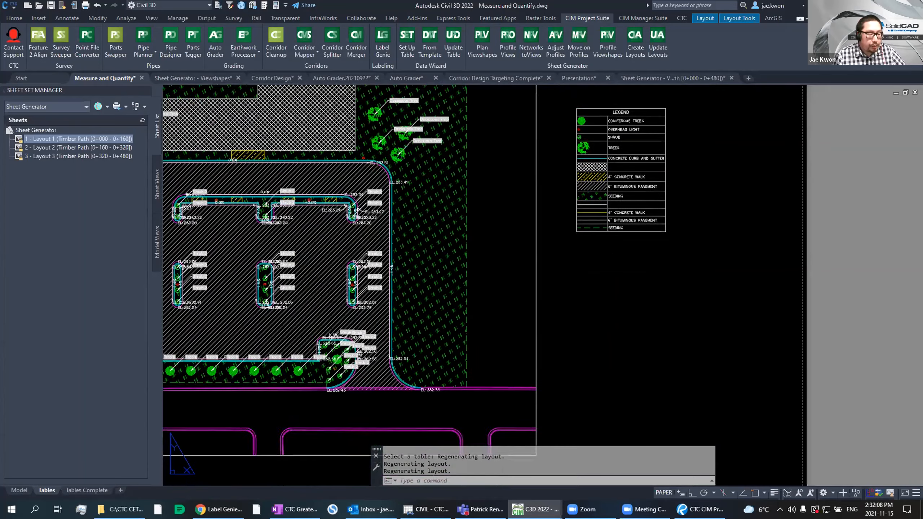
{"action": "middle_click_drag", "start_coordinate": [593, 236], "coordinate": [579, 151]}
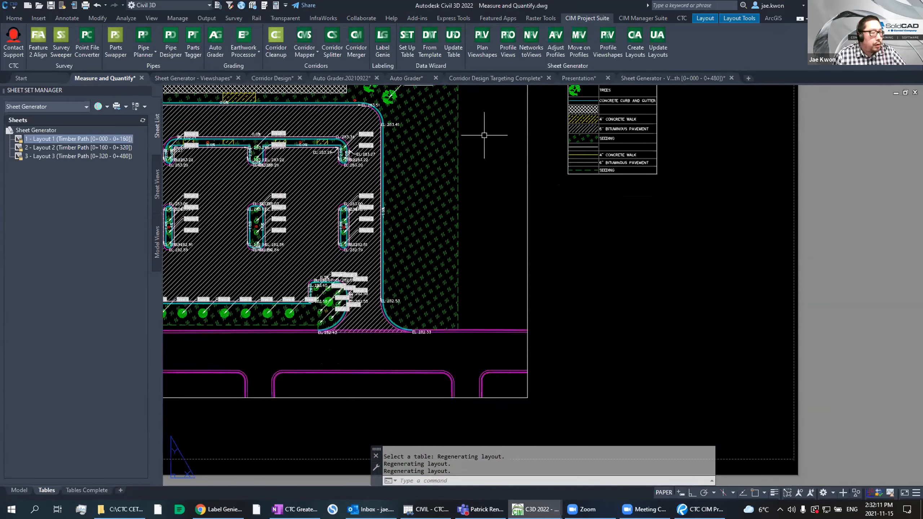
{"action": "middle_click_drag", "start_coordinate": [514, 149], "coordinate": [486, 157]}
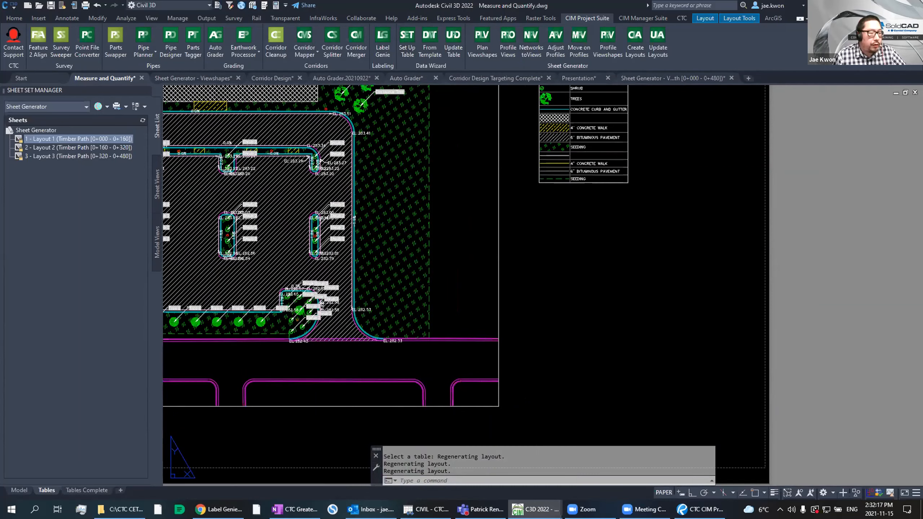
Step: Set up another Data Wizard table from the current drawing with blocks, feature lines, hatches and polylines included
{"action": "left_click", "coordinate": [408, 42]}
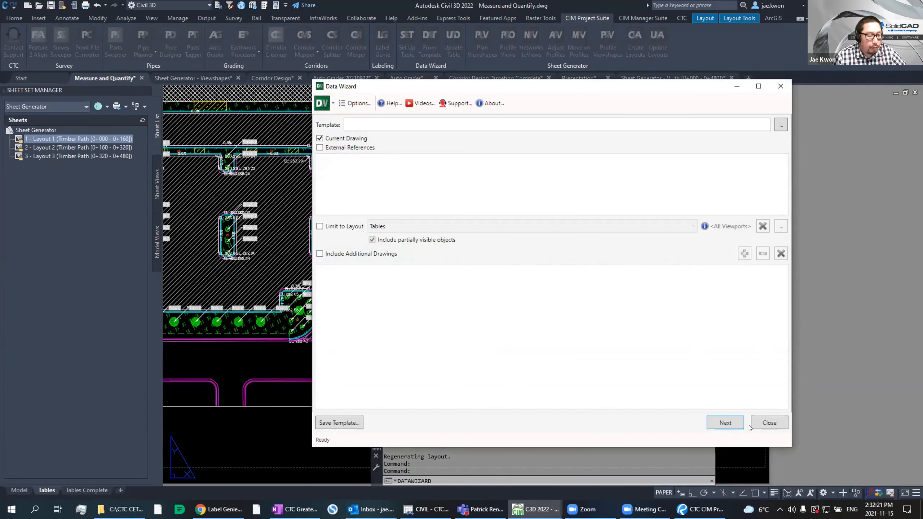
{"action": "left_click", "coordinate": [725, 423]}
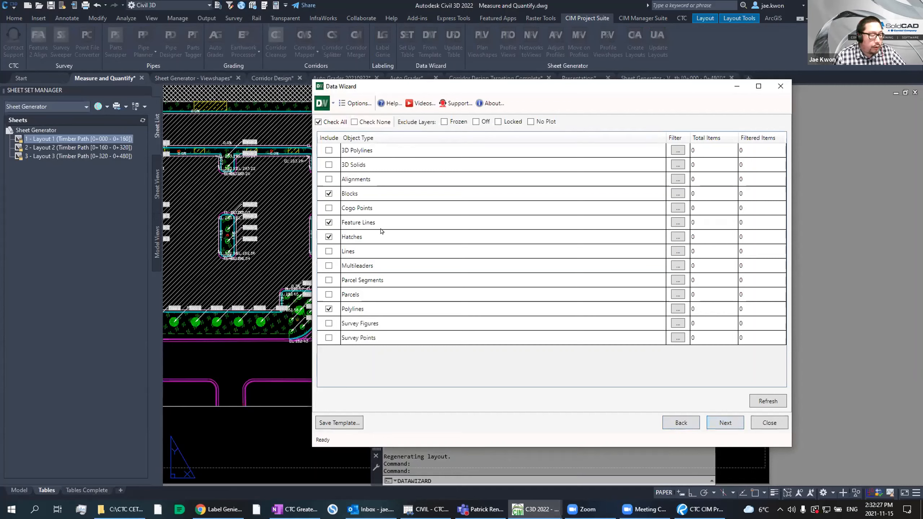
{"action": "left_click", "coordinate": [715, 422]}
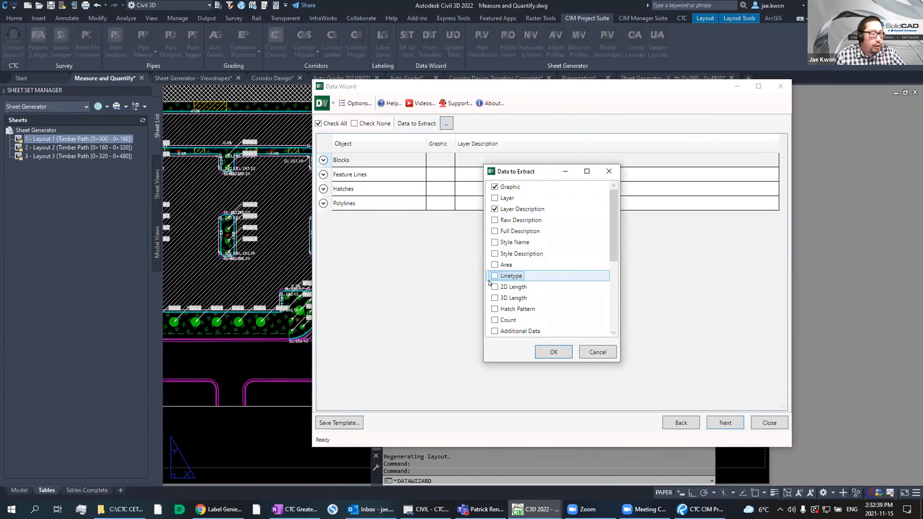
Step: Add Area, 2D Length and Count to the data extracted for the table, keeping Graphic and Layer Description
{"action": "scroll", "coordinate": [490, 286], "scroll_direction": "down", "scroll_amount": 2}
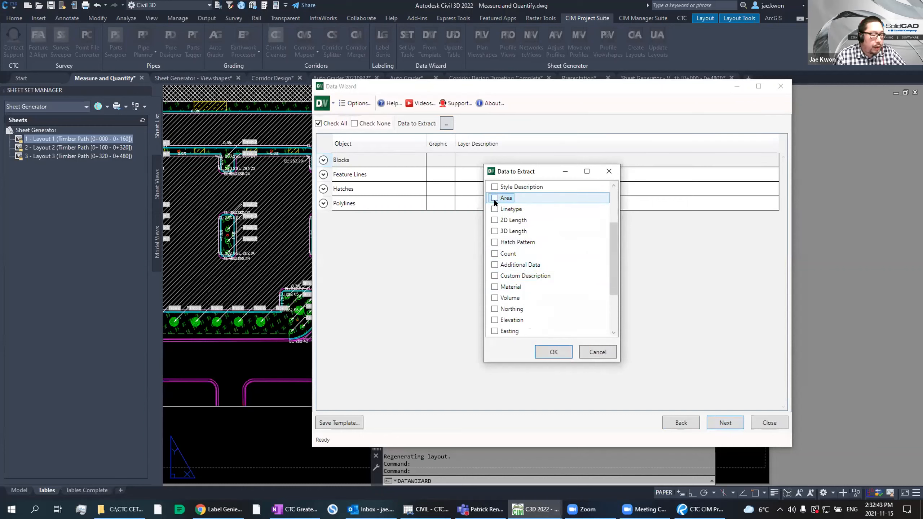
{"action": "left_click", "coordinate": [495, 198]}
{"action": "scroll", "coordinate": [496, 242], "scroll_direction": "up", "scroll_amount": 1}
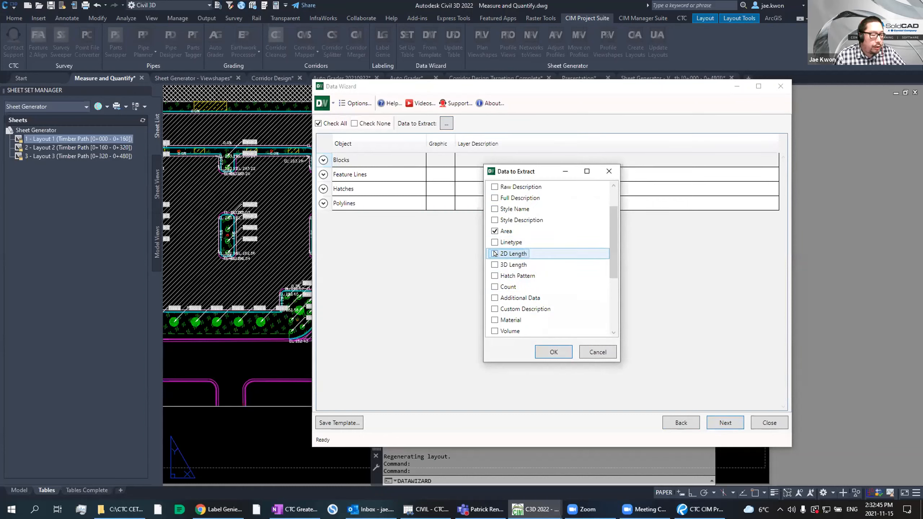
{"action": "left_click", "coordinate": [494, 254]}
{"action": "scroll", "coordinate": [527, 298], "scroll_direction": "down", "scroll_amount": 3}
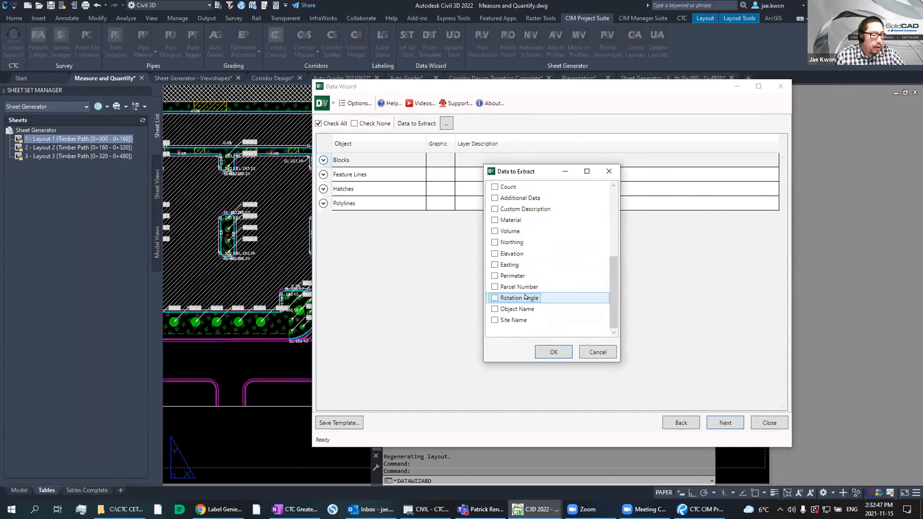
{"action": "scroll", "coordinate": [526, 297], "scroll_direction": "up", "scroll_amount": 1}
{"action": "left_click", "coordinate": [524, 220]}
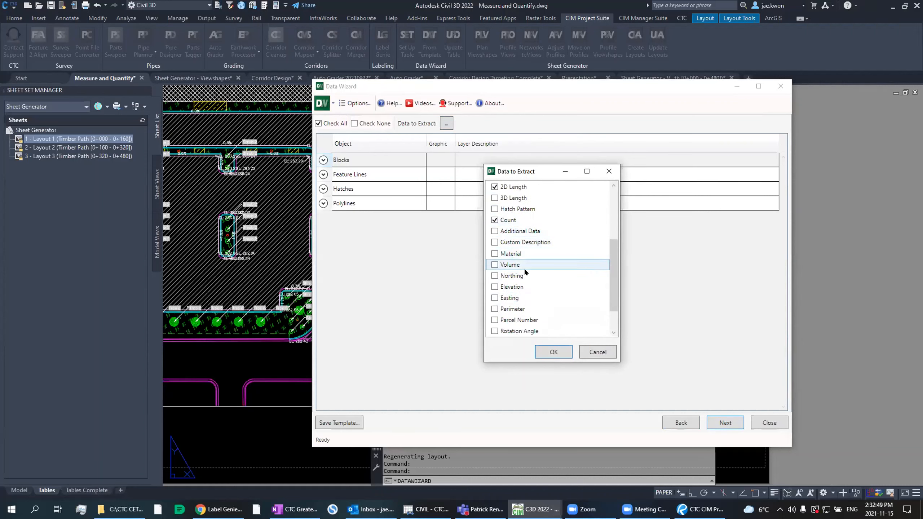
{"action": "scroll", "coordinate": [524, 267], "scroll_direction": "up", "scroll_amount": 3}
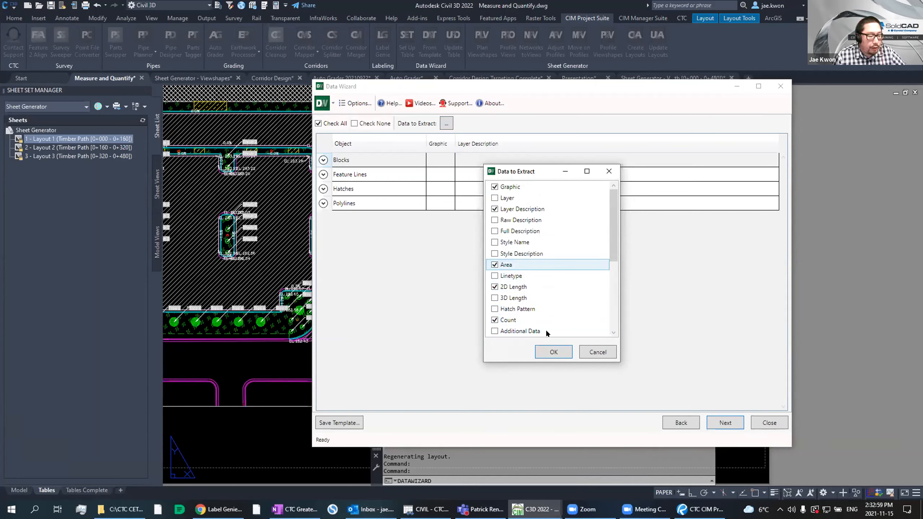
{"action": "left_click", "coordinate": [554, 353]}
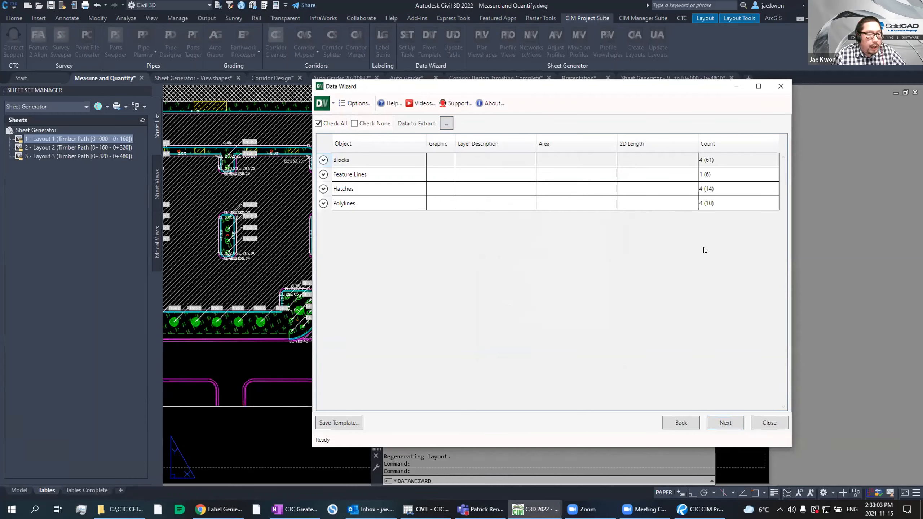
Step: Proceed to the table output settings, title the table QUANTITIES and include column headers
{"action": "left_click", "coordinate": [725, 423]}
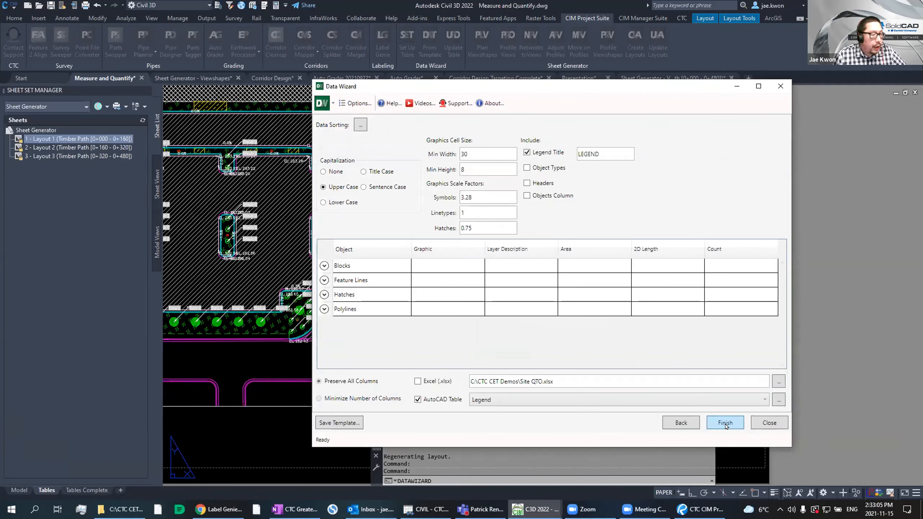
{"action": "double_click", "coordinate": [607, 154]}
{"action": "type", "text": "qU"}
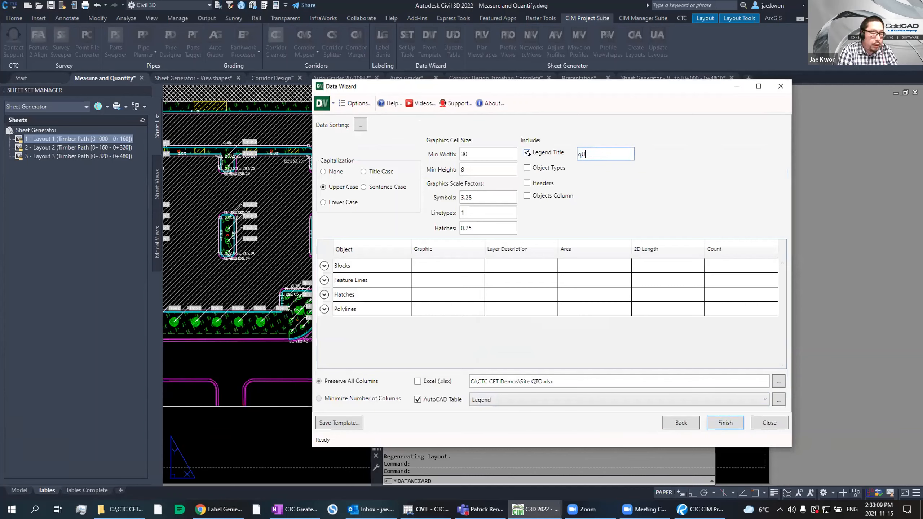
{"action": "type", "text": "QUANTITIES"}
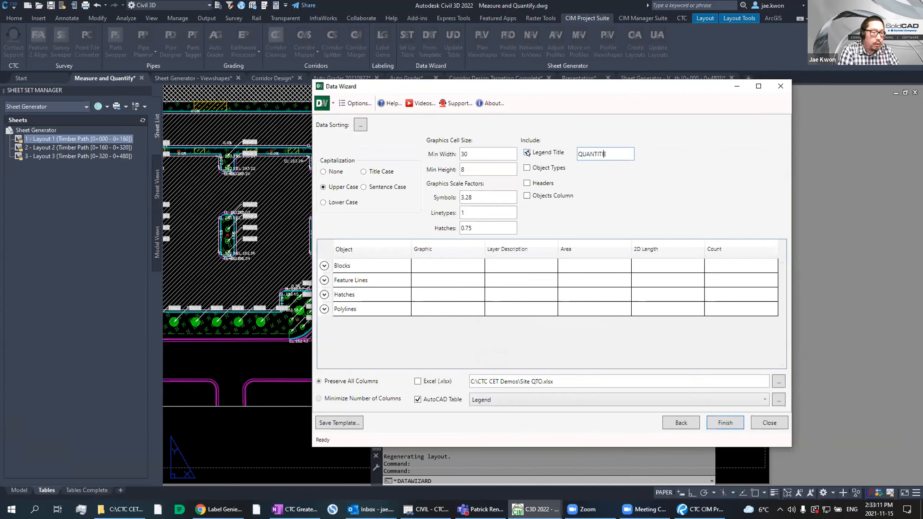
{"action": "left_click", "coordinate": [527, 184]}
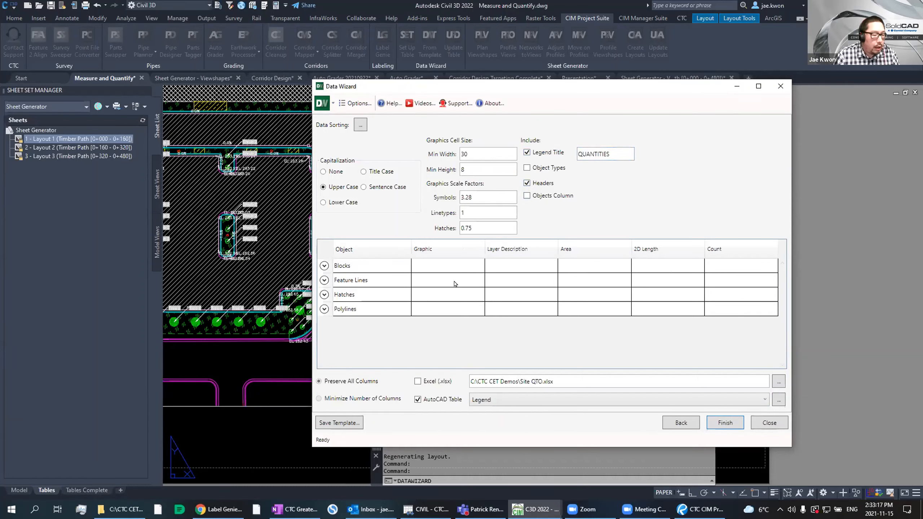
Step: Reorder the QUANTITIES table columns to Graphic, Count, Layer Description, 2D Length, Area, and insert the table on the layout below the legend
{"action": "left_click_drag", "start_coordinate": [721, 251], "coordinate": [505, 253]}
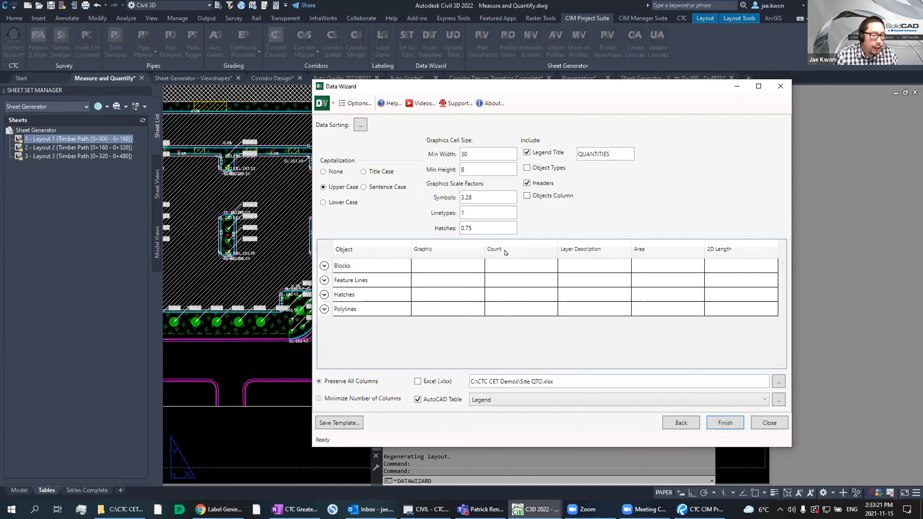
{"action": "left_click_drag", "start_coordinate": [740, 250], "coordinate": [657, 256]}
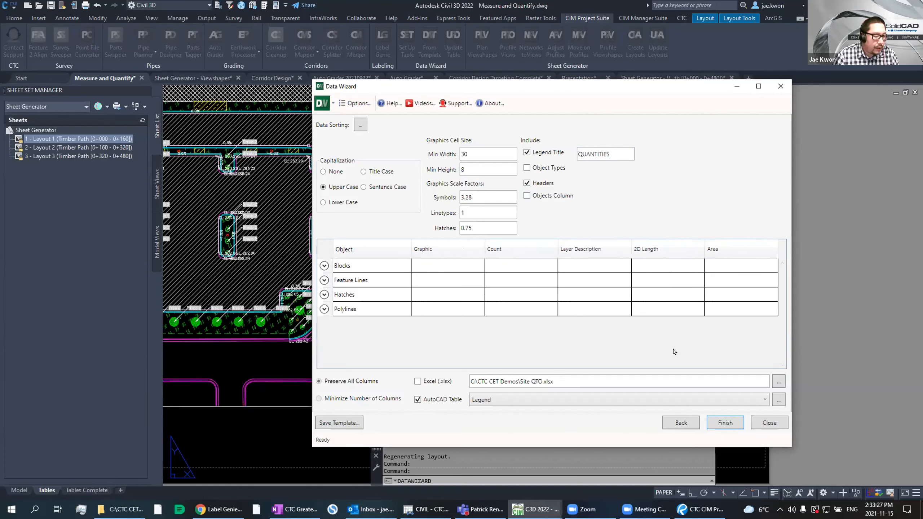
{"action": "left_click", "coordinate": [726, 423]}
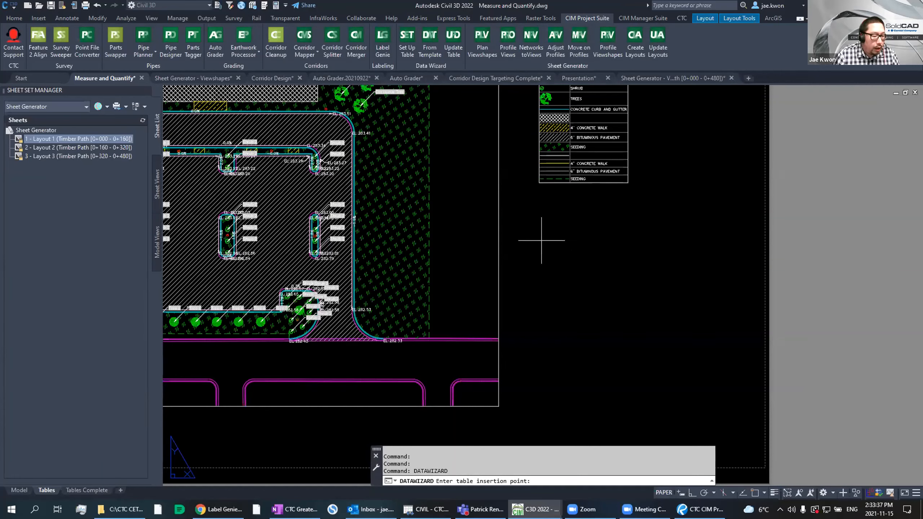
{"action": "left_click", "coordinate": [540, 218]}
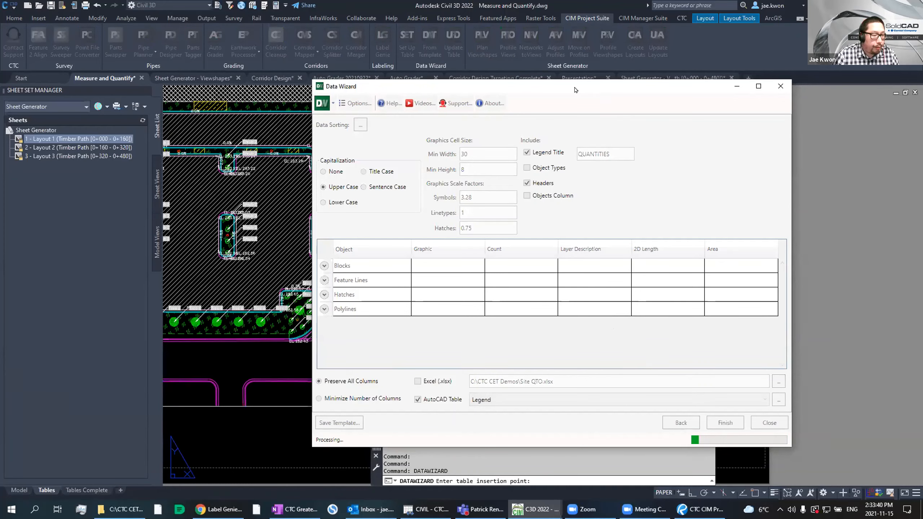
{"action": "left_click_drag", "start_coordinate": [332, 89], "coordinate": [54, 88]}
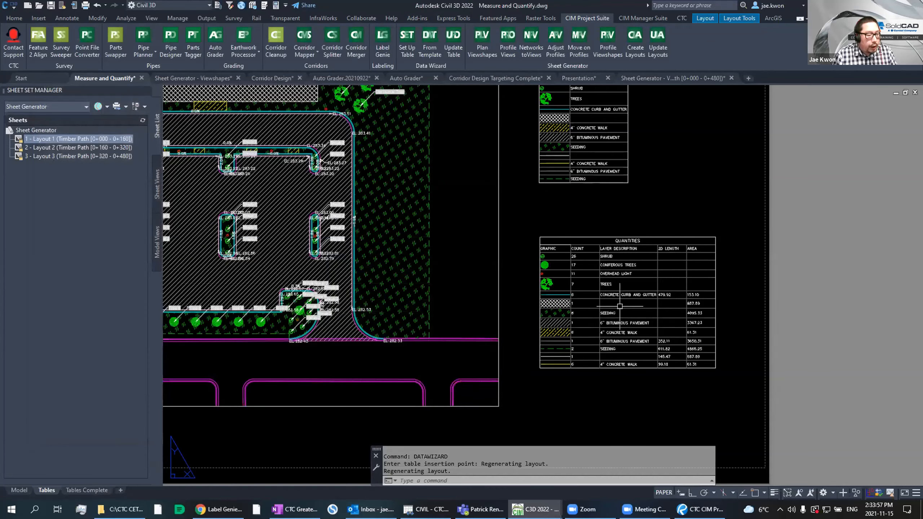
Step: Examine the new QUANTITIES table's graphics, counts, layer descriptions, lengths and areas row by row
{"action": "scroll", "coordinate": [633, 393], "scroll_direction": "up", "scroll_amount": 4}
{"action": "middle_click_drag", "start_coordinate": [629, 324], "coordinate": [629, 382]}
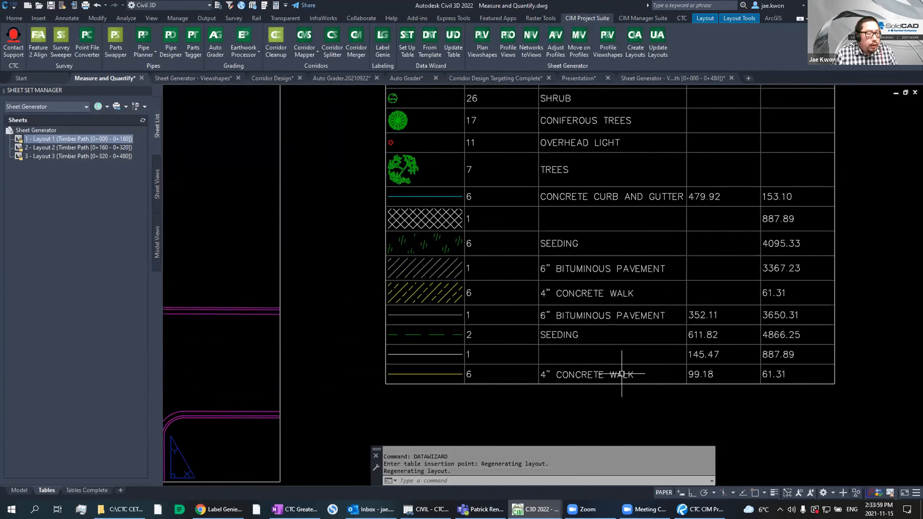
{"action": "scroll", "coordinate": [629, 382], "scroll_direction": "down", "scroll_amount": 3}
{"action": "scroll", "coordinate": [629, 382], "scroll_direction": "up", "scroll_amount": 1}
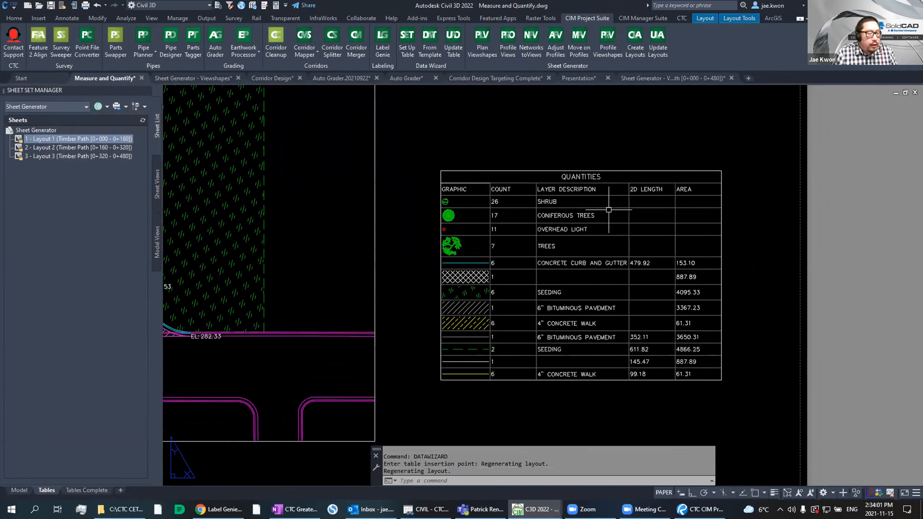
{"action": "middle_click_drag", "start_coordinate": [533, 198], "coordinate": [514, 187]}
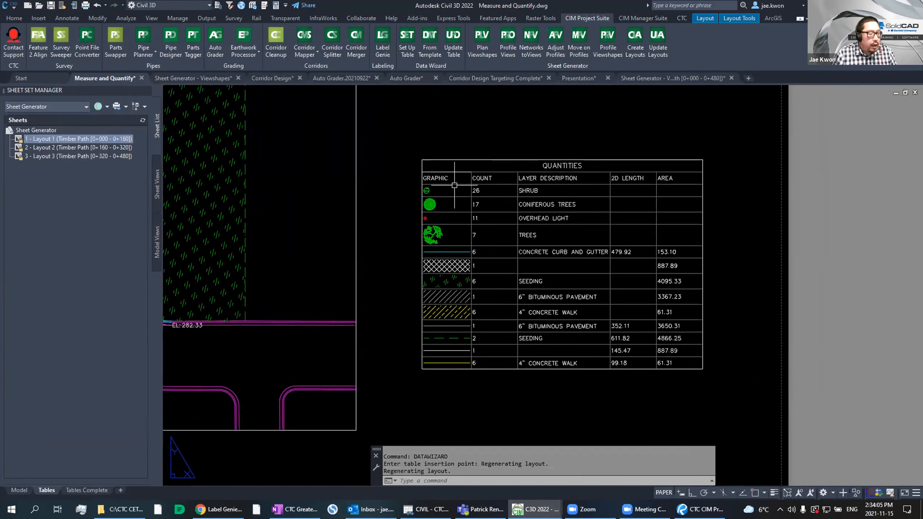
{"action": "middle_click_drag", "start_coordinate": [200, 146], "coordinate": [207, 161]}
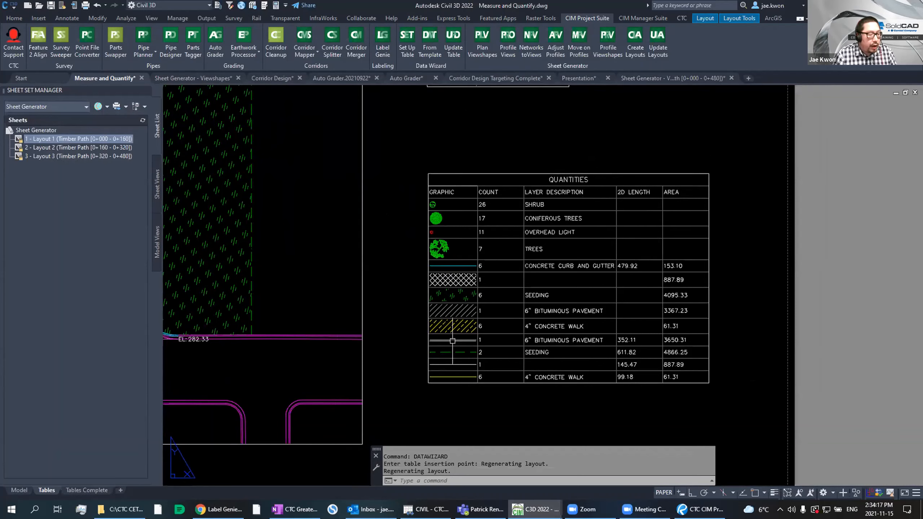
{"action": "middle_click_drag", "start_coordinate": [554, 295], "coordinate": [500, 232]}
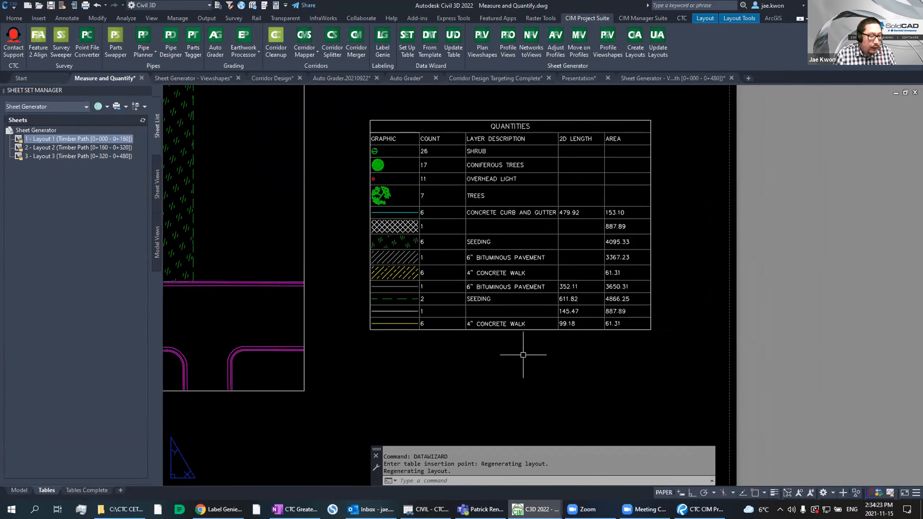
Step: Review the legend and the quantities table together beside the site plan viewport on the Tables layout
{"action": "scroll", "coordinate": [614, 340], "scroll_direction": "down", "scroll_amount": 3}
{"action": "scroll", "coordinate": [616, 374], "scroll_direction": "down", "scroll_amount": 2}
{"action": "middle_click_drag", "start_coordinate": [565, 256], "coordinate": [665, 264]}
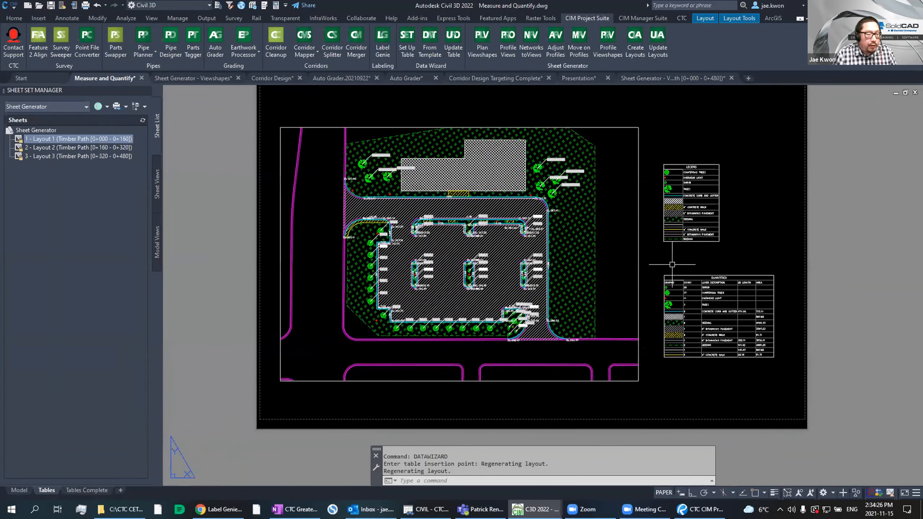
{"action": "scroll", "coordinate": [665, 263], "scroll_direction": "up", "scroll_amount": 3}
{"action": "scroll", "coordinate": [672, 260], "scroll_direction": "down", "scroll_amount": 5}
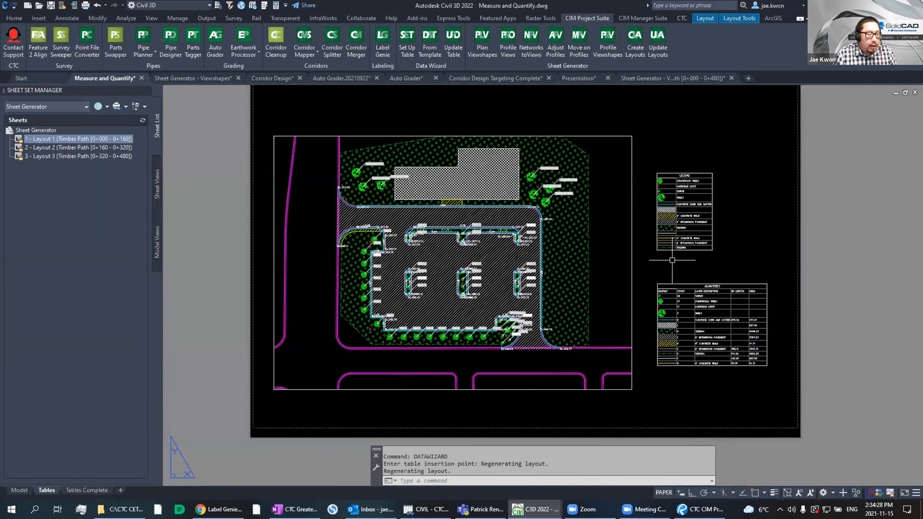
{"action": "middle_click_drag", "start_coordinate": [673, 260], "coordinate": [617, 258]}
{"action": "scroll", "coordinate": [647, 257], "scroll_direction": "up", "scroll_amount": 2}
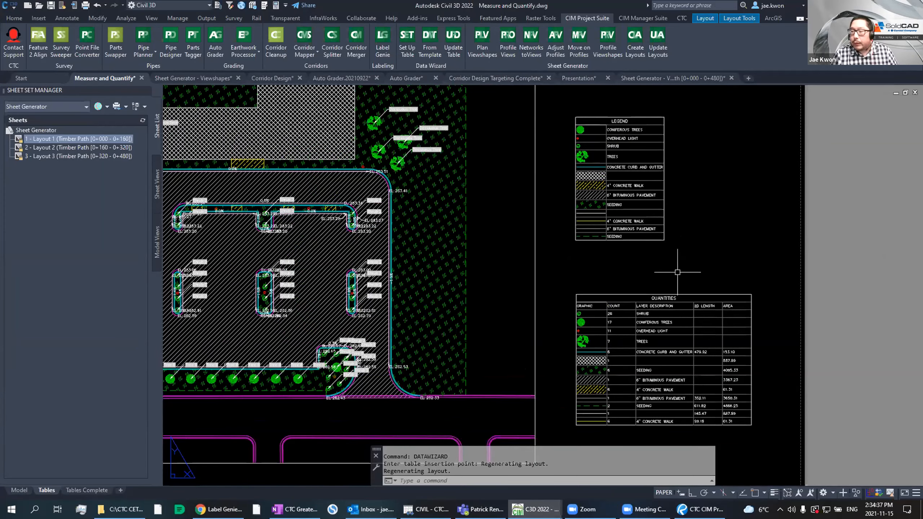
{"action": "scroll", "coordinate": [676, 272], "scroll_direction": "down", "scroll_amount": 5}
{"action": "mouse_move", "coordinate": [591, 285]}
{"action": "middle_mouse_down"}
{"action": "mouse_move", "coordinate": [592, 259]}
{"action": "mouse_move", "coordinate": [598, 271]}
{"action": "middle_mouse_up"}
{"action": "scroll", "coordinate": [567, 247], "scroll_direction": "up", "scroll_amount": 2}
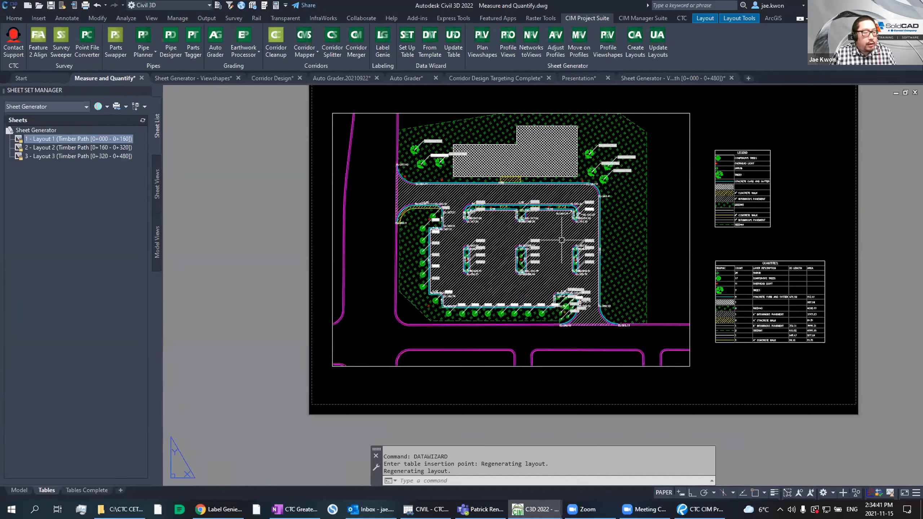
{"action": "middle_click_drag", "start_coordinate": [561, 240], "coordinate": [552, 255]}
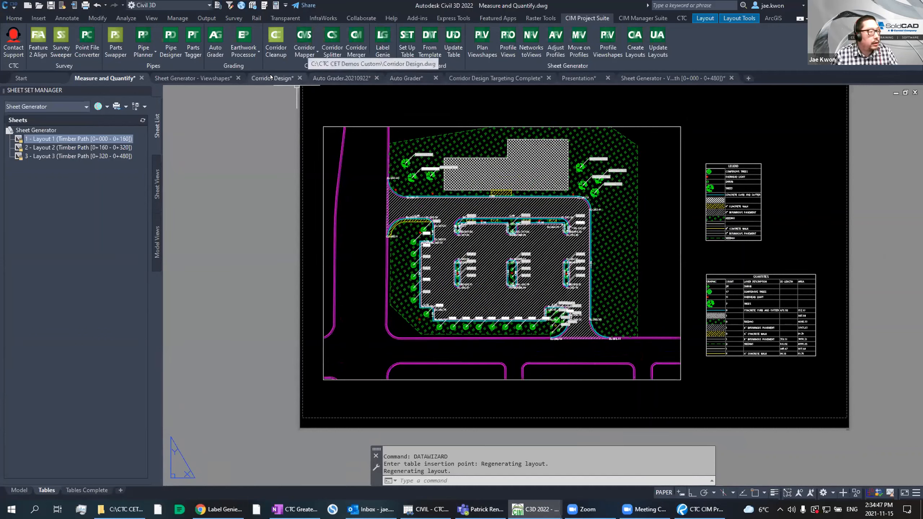
Step: Switch to the Corridor Design drawing and examine the main street corridor between about stations 1+180 and 1+340
{"action": "left_click", "coordinate": [493, 77]}
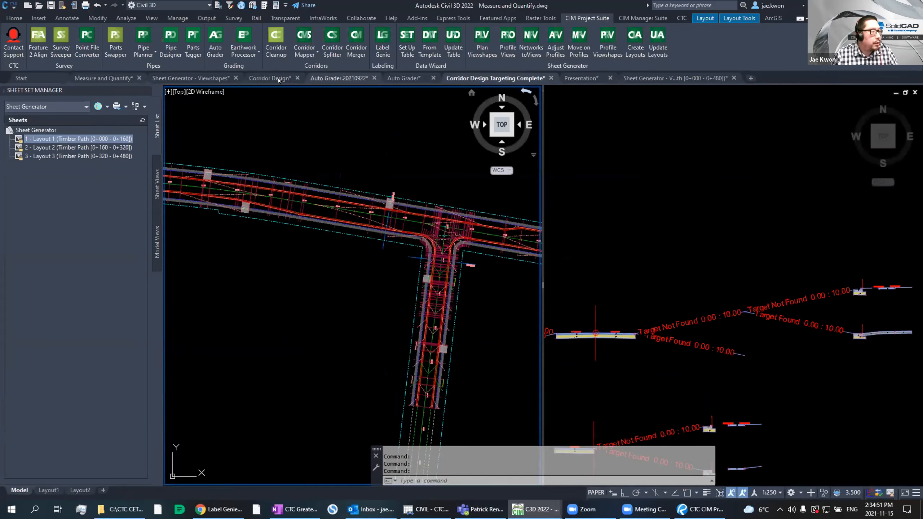
{"action": "left_click", "coordinate": [278, 78]}
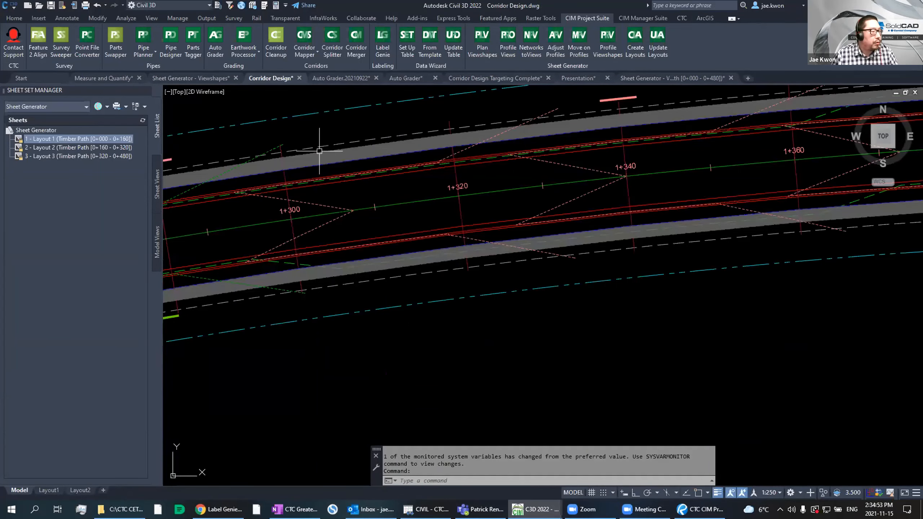
{"action": "scroll", "coordinate": [414, 201], "scroll_direction": "down", "scroll_amount": 4}
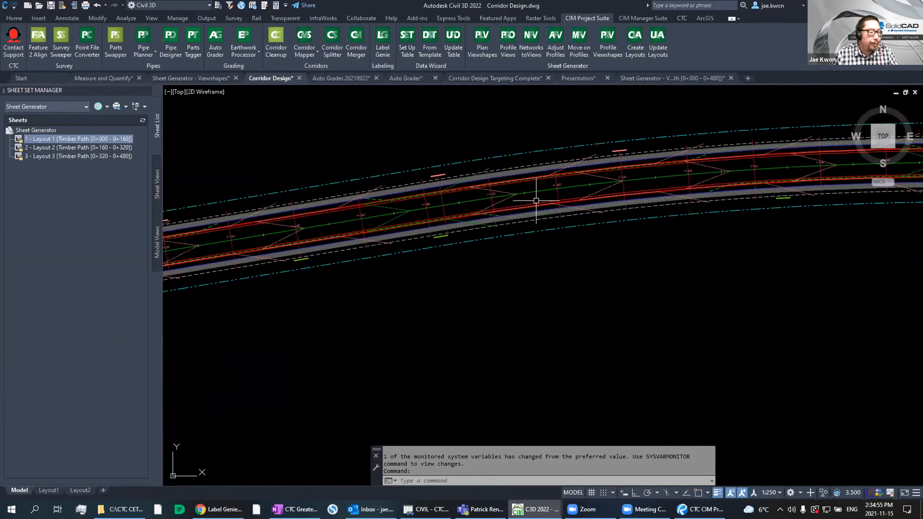
{"action": "mouse_move", "coordinate": [536, 201]}
{"action": "middle_mouse_down"}
{"action": "mouse_move", "coordinate": [834, 161]}
{"action": "mouse_move", "coordinate": [566, 240]}
{"action": "mouse_move", "coordinate": [419, 231]}
{"action": "mouse_move", "coordinate": [388, 206]}
{"action": "mouse_move", "coordinate": [564, 170]}
{"action": "middle_mouse_up"}
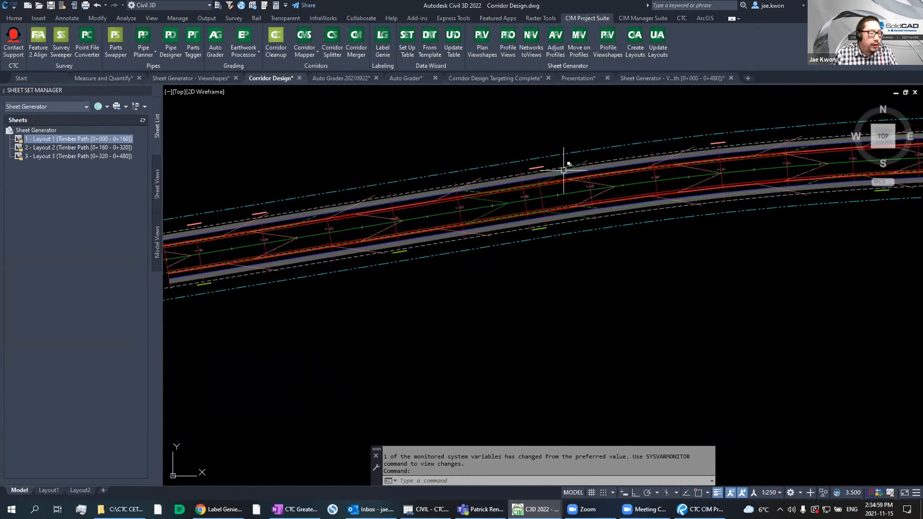
{"action": "scroll", "coordinate": [557, 165], "scroll_direction": "up", "scroll_amount": 2}
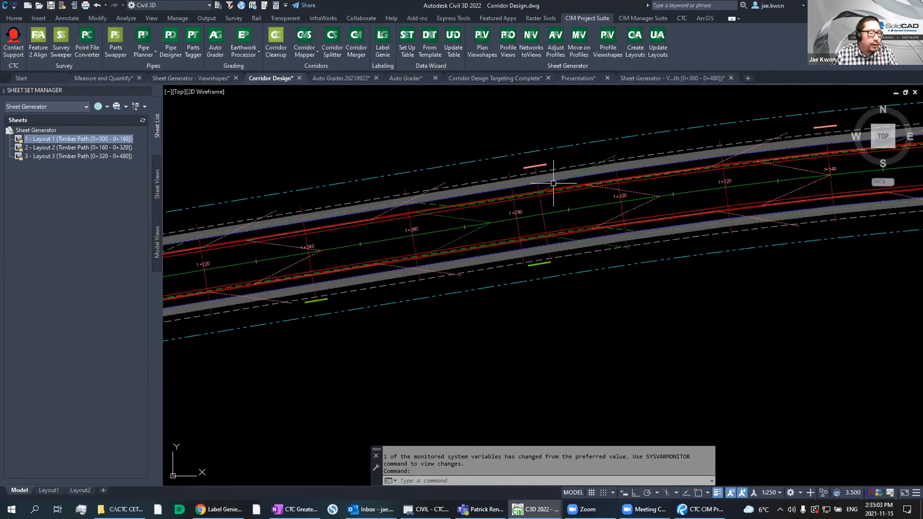
{"action": "mouse_move", "coordinate": [481, 178]}
{"action": "middle_mouse_down"}
{"action": "mouse_move", "coordinate": [505, 160]}
{"action": "mouse_move", "coordinate": [559, 149]}
{"action": "middle_mouse_up"}
{"action": "mouse_move", "coordinate": [471, 159]}
{"action": "middle_mouse_down"}
{"action": "mouse_move", "coordinate": [542, 140]}
{"action": "mouse_move", "coordinate": [638, 169]}
{"action": "mouse_move", "coordinate": [675, 155]}
{"action": "mouse_move", "coordinate": [618, 162]}
{"action": "mouse_move", "coordinate": [632, 135]}
{"action": "middle_mouse_up"}
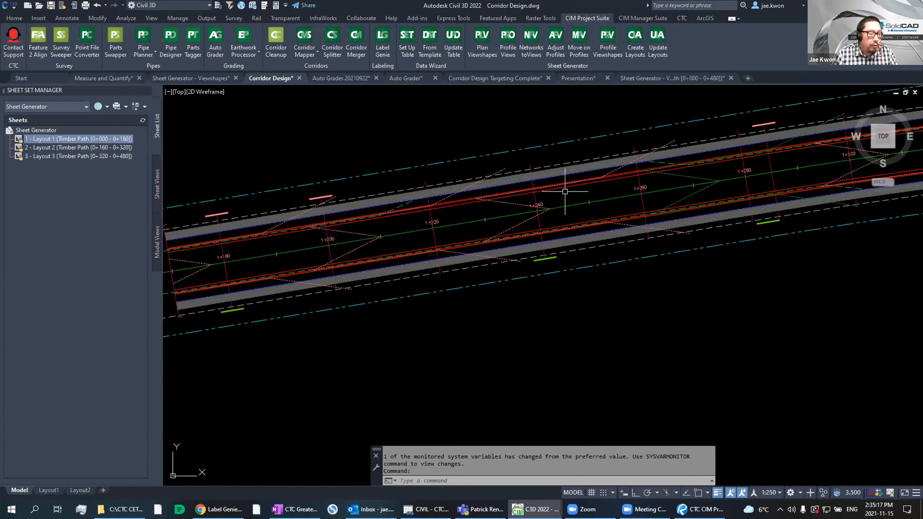
{"action": "middle_click_drag", "start_coordinate": [659, 221], "coordinate": [594, 229]}
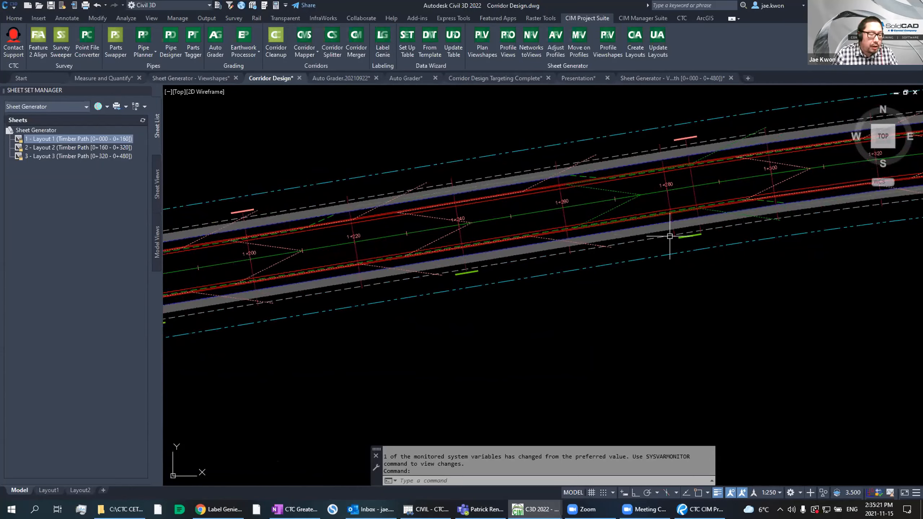
{"action": "middle_click_drag", "start_coordinate": [670, 236], "coordinate": [613, 236]}
{"action": "scroll", "coordinate": [478, 268], "scroll_direction": "down", "scroll_amount": 3}
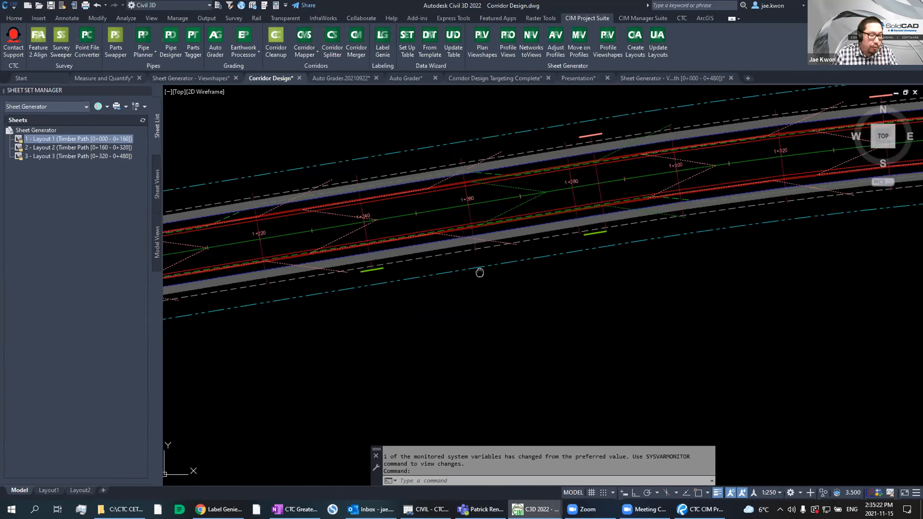
Step: Follow the main street corridor in both directions to inspect its road edges, sidewalks and bus-bay style offset lines
{"action": "mouse_move", "coordinate": [470, 260]}
{"action": "middle_mouse_down"}
{"action": "mouse_move", "coordinate": [604, 266]}
{"action": "mouse_move", "coordinate": [457, 258]}
{"action": "middle_mouse_up"}
{"action": "mouse_move", "coordinate": [640, 238]}
{"action": "middle_mouse_down"}
{"action": "mouse_move", "coordinate": [487, 250]}
{"action": "mouse_move", "coordinate": [799, 230]}
{"action": "middle_mouse_up"}
{"action": "scroll", "coordinate": [498, 235], "scroll_direction": "up", "scroll_amount": 3}
{"action": "mouse_move", "coordinate": [498, 235]}
{"action": "middle_mouse_down"}
{"action": "mouse_move", "coordinate": [496, 249]}
{"action": "mouse_move", "coordinate": [622, 266]}
{"action": "mouse_move", "coordinate": [822, 266]}
{"action": "middle_mouse_up"}
{"action": "mouse_move", "coordinate": [531, 284]}
{"action": "middle_mouse_down"}
{"action": "mouse_move", "coordinate": [787, 219]}
{"action": "mouse_move", "coordinate": [540, 258]}
{"action": "mouse_move", "coordinate": [345, 272]}
{"action": "middle_mouse_up"}
{"action": "scroll", "coordinate": [774, 225], "scroll_direction": "down", "scroll_amount": 2}
{"action": "middle_click_drag", "start_coordinate": [726, 227], "coordinate": [299, 268]}
{"action": "scroll", "coordinate": [299, 268], "scroll_direction": "down", "scroll_amount": 2}
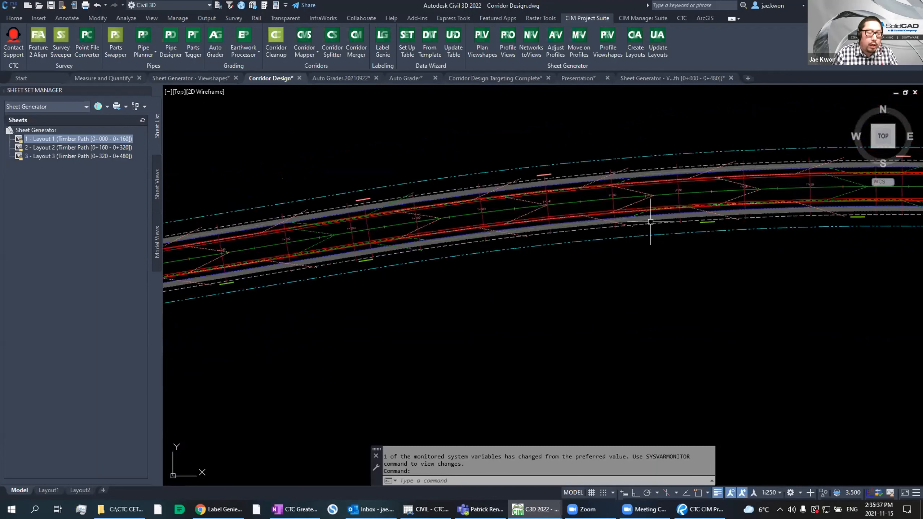
Step: Select the Main_Street-Right-4.000 offset alignment near station 1+360 to inspect its widening transition, and clear the selection
{"action": "scroll", "coordinate": [650, 222], "scroll_direction": "up", "scroll_amount": 2}
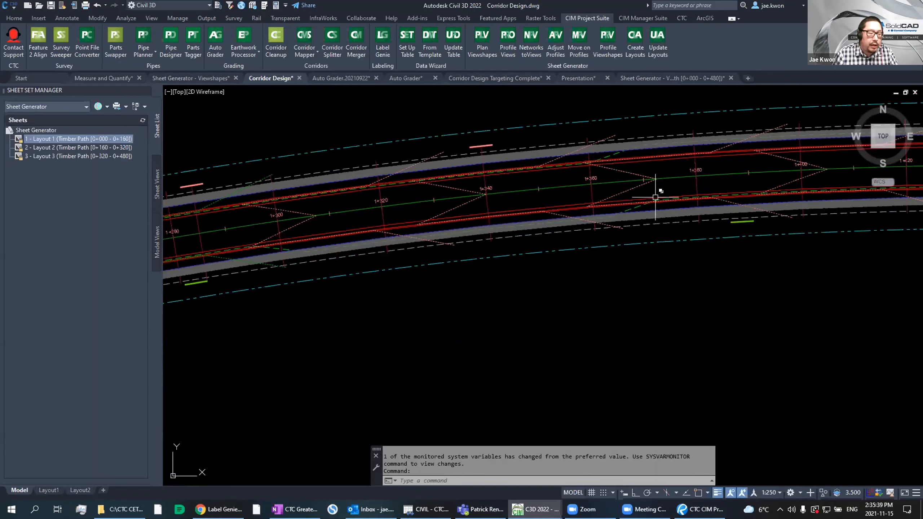
{"action": "scroll", "coordinate": [639, 210], "scroll_direction": "up", "scroll_amount": 3}
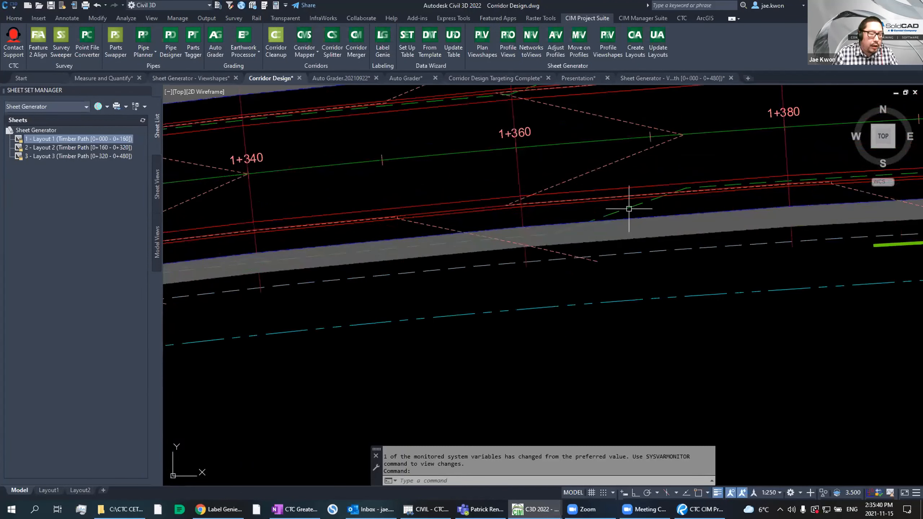
{"action": "left_click", "coordinate": [630, 209]}
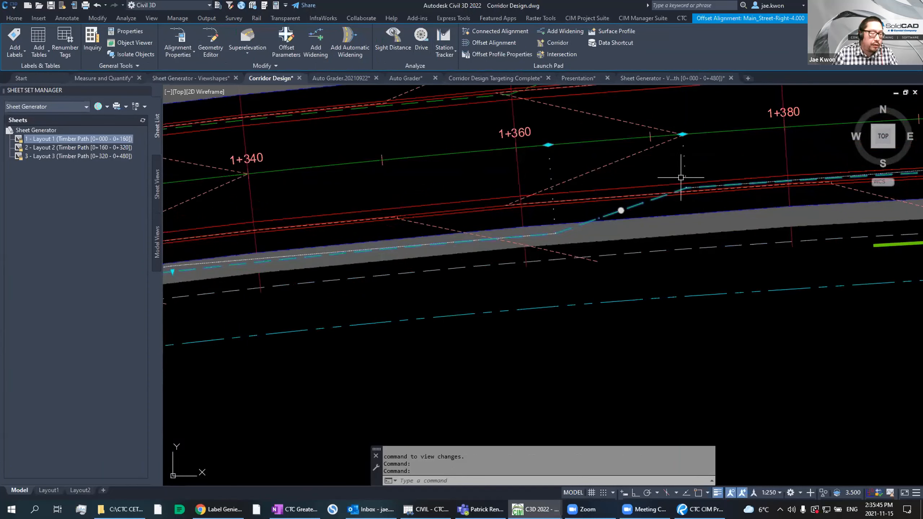
{"action": "middle_click_drag", "start_coordinate": [711, 185], "coordinate": [711, 208]}
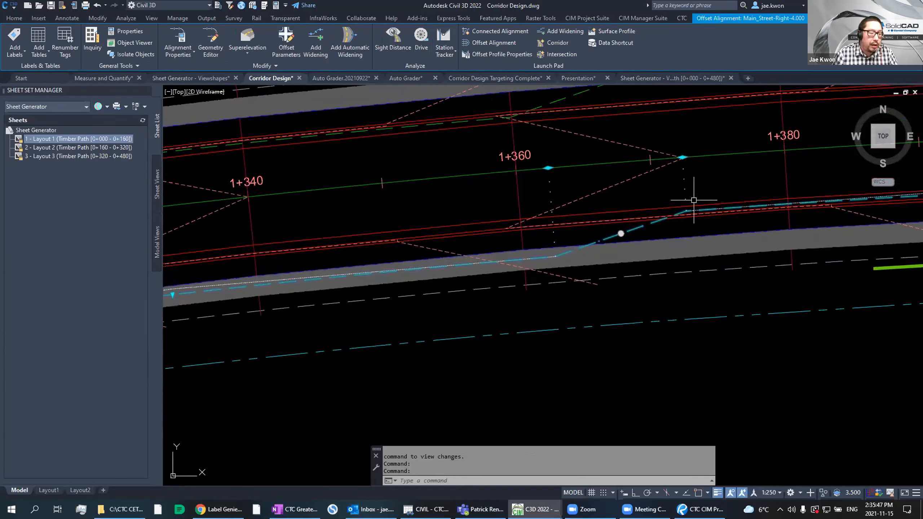
{"action": "scroll", "coordinate": [691, 203], "scroll_direction": "down", "scroll_amount": 2}
{"action": "key", "text": "Escape"}
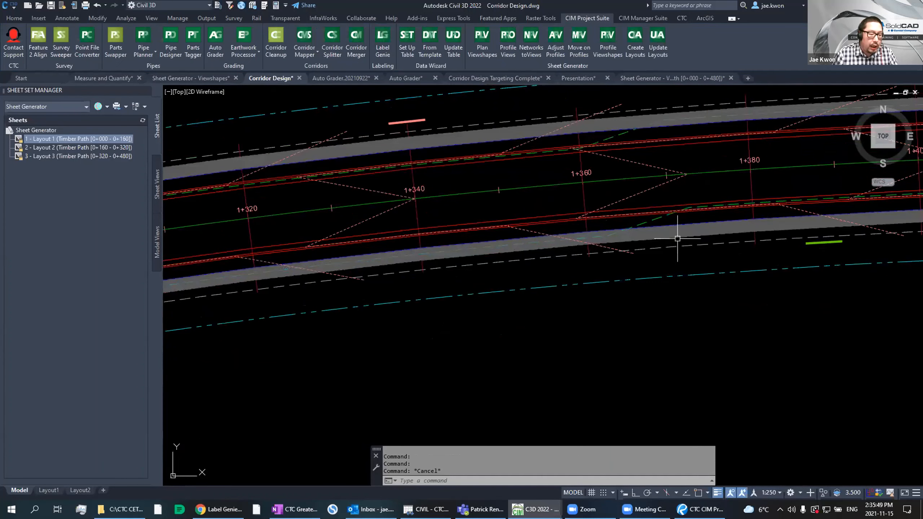
Step: Select the Main_Street-Right-10.000 offset alignment outside the sidewalk near station 1+360 to inspect it, and clear the selection
{"action": "left_click", "coordinate": [654, 249]}
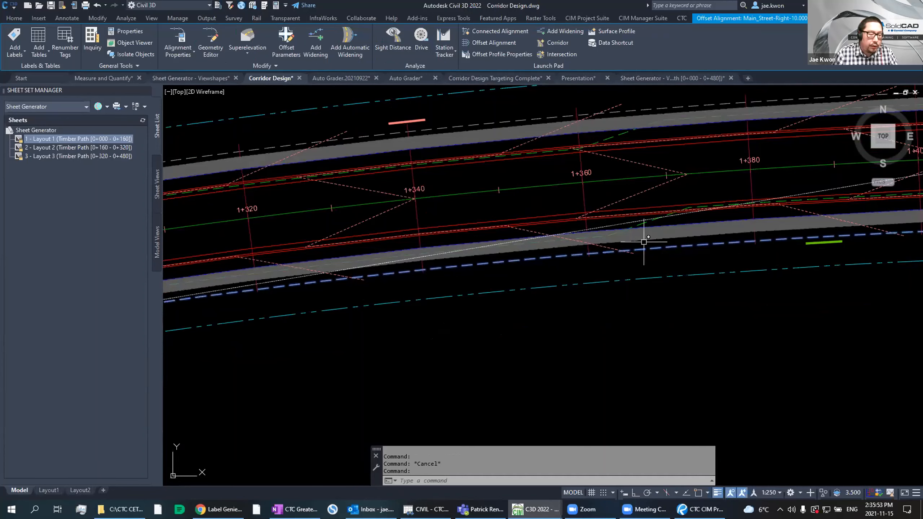
{"action": "scroll", "coordinate": [642, 242], "scroll_direction": "up", "scroll_amount": 2}
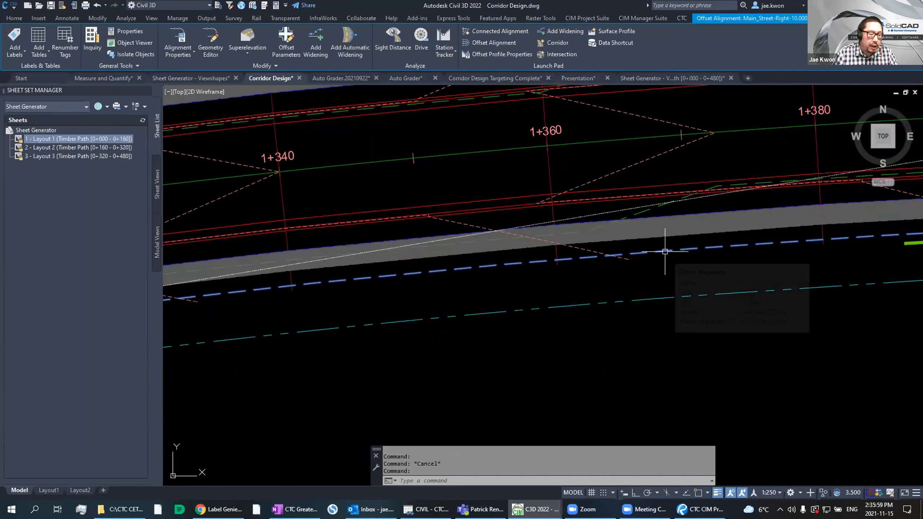
{"action": "scroll", "coordinate": [665, 251], "scroll_direction": "down", "scroll_amount": 2}
{"action": "key", "text": "Escape"}
Step: Select the feature line outside the right sidewalk, trace it along the corridor to the side-street intersection near 1+700, and deselect it
{"action": "left_click", "coordinate": [664, 280]}
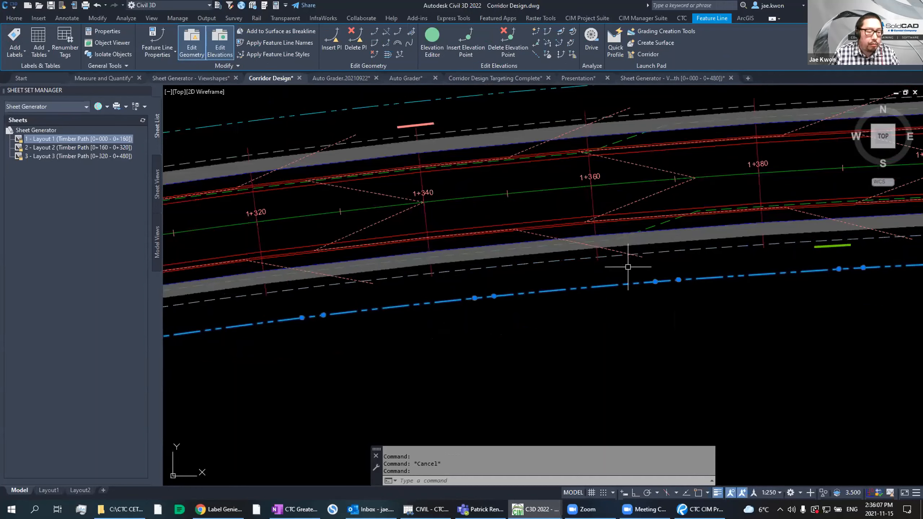
{"action": "mouse_move", "coordinate": [676, 268]}
{"action": "middle_mouse_down"}
{"action": "mouse_move", "coordinate": [607, 277]}
{"action": "mouse_move", "coordinate": [664, 271]}
{"action": "mouse_move", "coordinate": [639, 274]}
{"action": "middle_mouse_up"}
{"action": "middle_click_drag", "start_coordinate": [803, 280], "coordinate": [363, 263]}
{"action": "middle_click_drag", "start_coordinate": [752, 282], "coordinate": [363, 263]}
{"action": "middle_click_drag", "start_coordinate": [810, 295], "coordinate": [495, 274]}
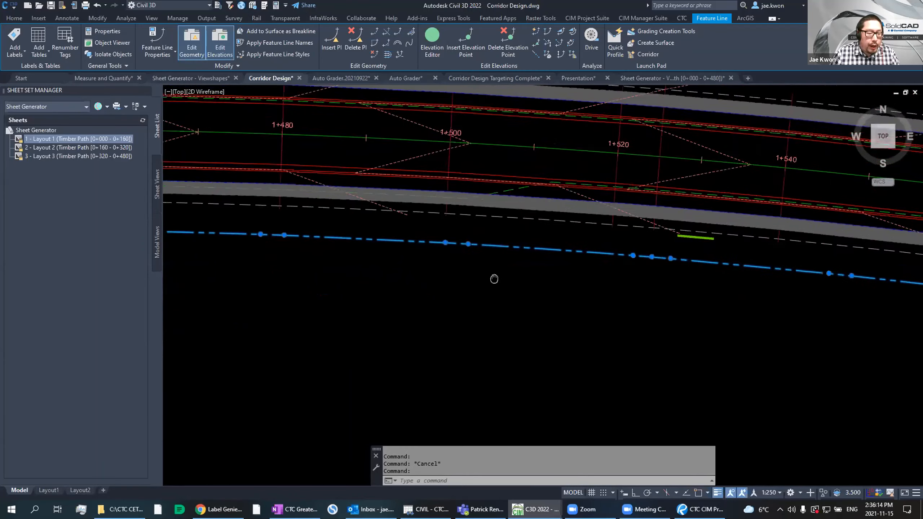
{"action": "mouse_move", "coordinate": [793, 295]}
{"action": "middle_mouse_down"}
{"action": "mouse_move", "coordinate": [499, 270]}
{"action": "mouse_move", "coordinate": [324, 242]}
{"action": "middle_mouse_up"}
{"action": "scroll", "coordinate": [563, 264], "scroll_direction": "down", "scroll_amount": 4}
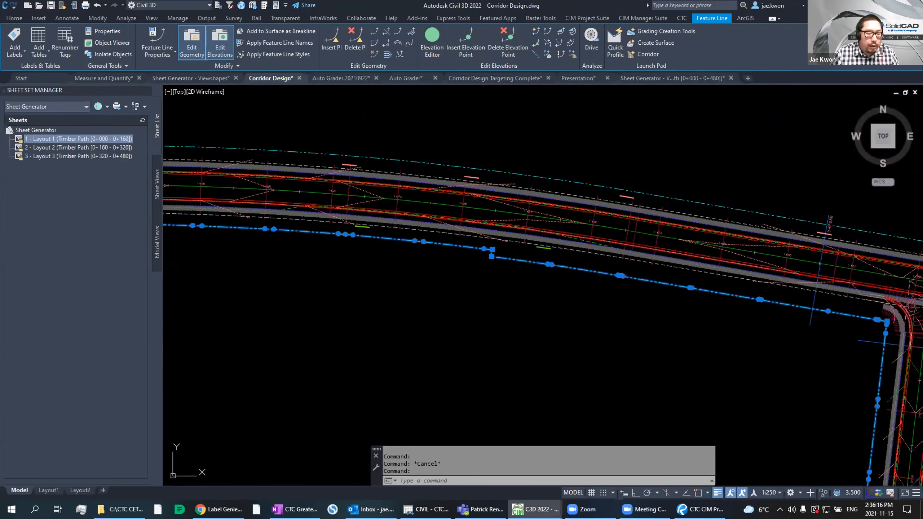
{"action": "middle_click_drag", "start_coordinate": [806, 309], "coordinate": [489, 266]}
{"action": "scroll", "coordinate": [611, 215], "scroll_direction": "up", "scroll_amount": 6}
{"action": "key", "text": "Escape"}
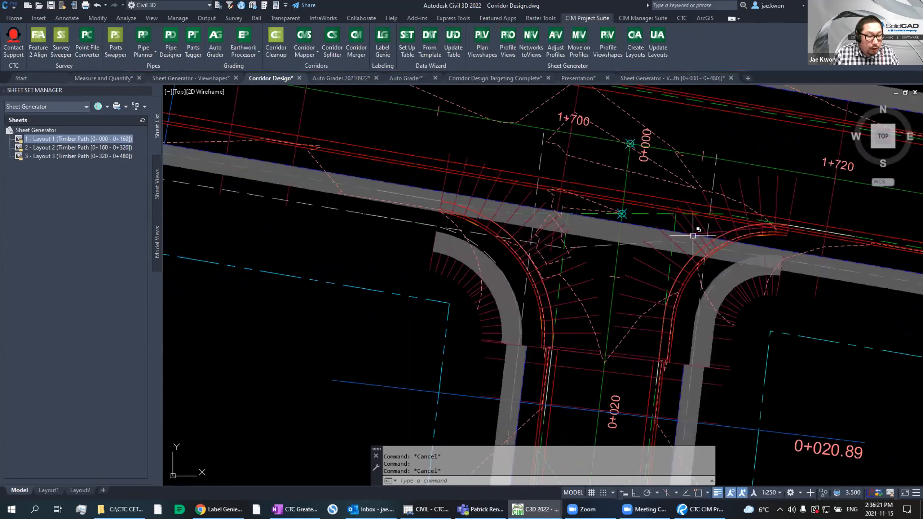
Step: Select the feature line crossing the side-street intersection near station 1+700 and inspect it against the surrounding corridor
{"action": "left_click", "coordinate": [716, 230]}
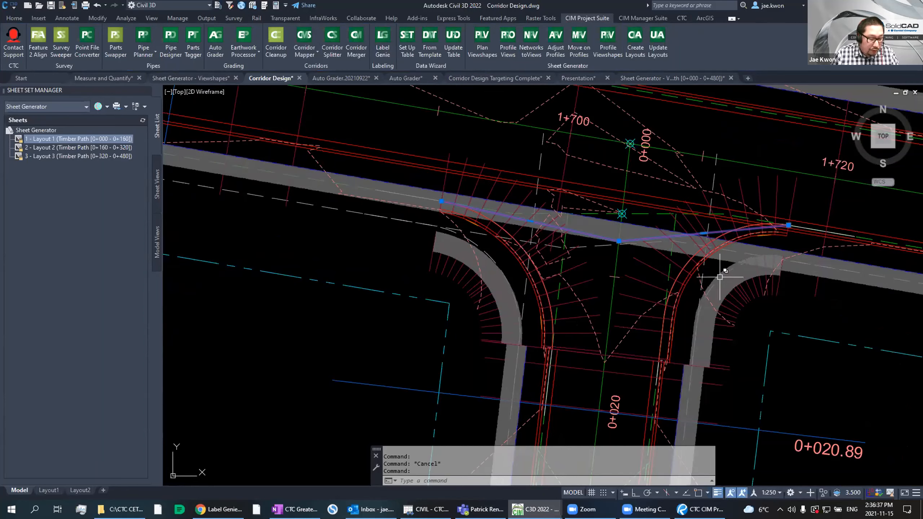
{"action": "scroll", "coordinate": [545, 267], "scroll_direction": "down", "scroll_amount": 5}
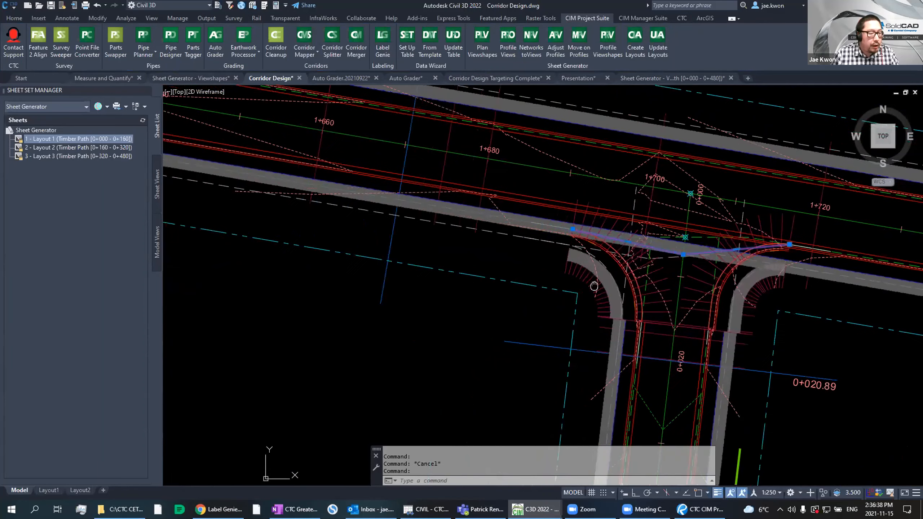
{"action": "middle_click_drag", "start_coordinate": [598, 287], "coordinate": [555, 286]}
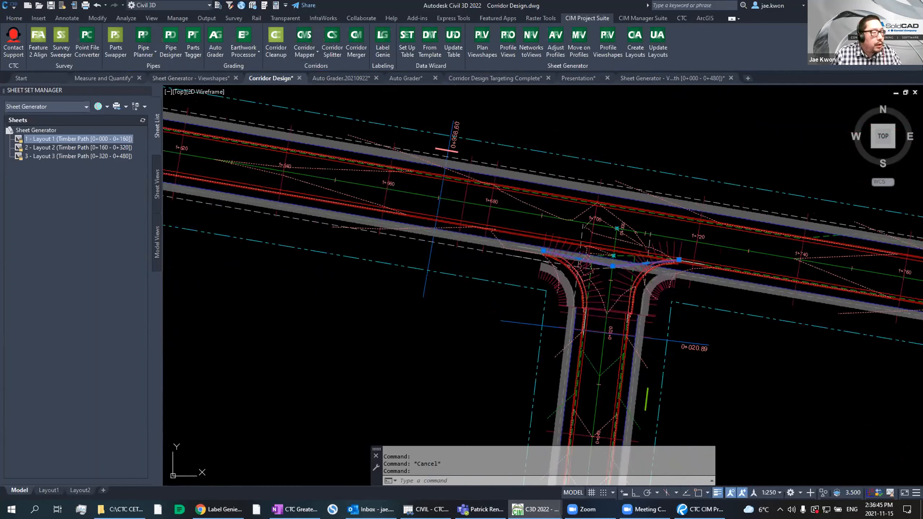
Step: Start Corridor Mapper setup on the Main Street corridor and reposition its window over the drawing
{"action": "left_click", "coordinate": [304, 40]}
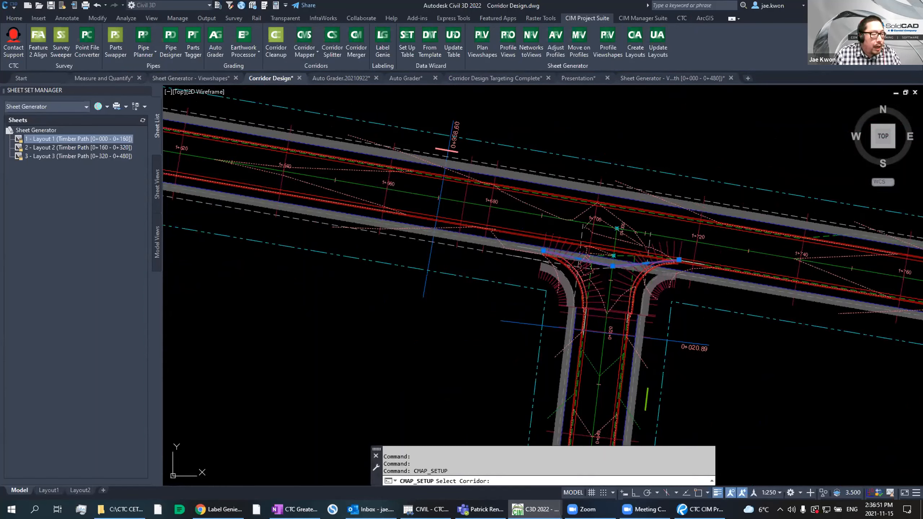
{"action": "left_click", "coordinate": [371, 165]}
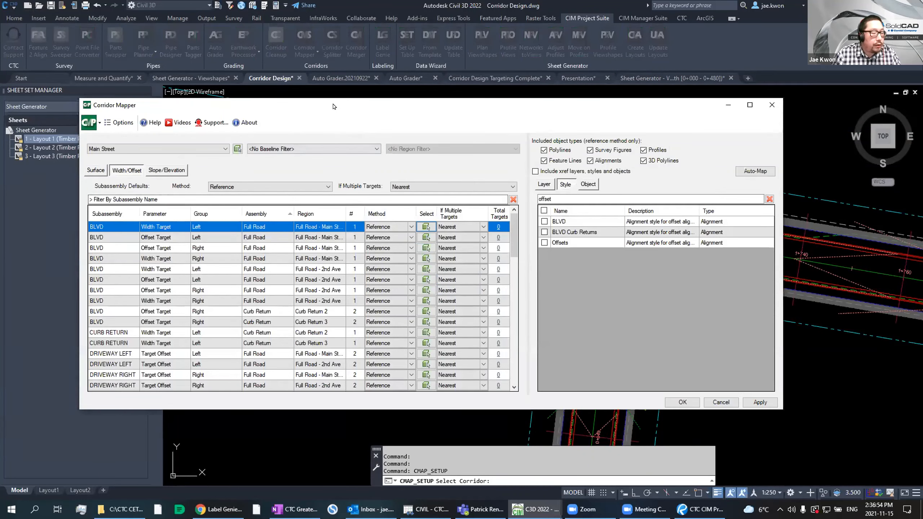
{"action": "left_click_drag", "start_coordinate": [334, 106], "coordinate": [437, 94]}
{"action": "left_click", "coordinate": [261, 184]}
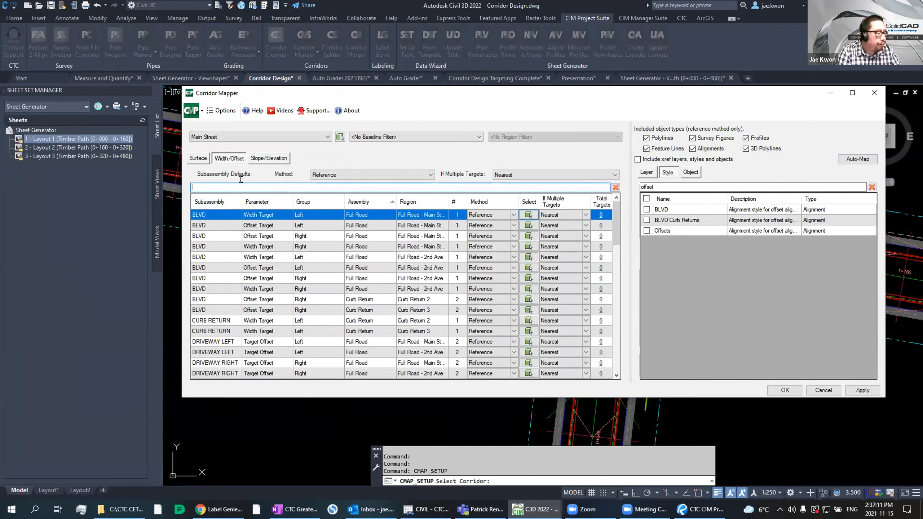
Step: Try assigning the EG surface to the surface targets, and set EG as the default surface for new subassemblies
{"action": "left_click", "coordinate": [198, 159]}
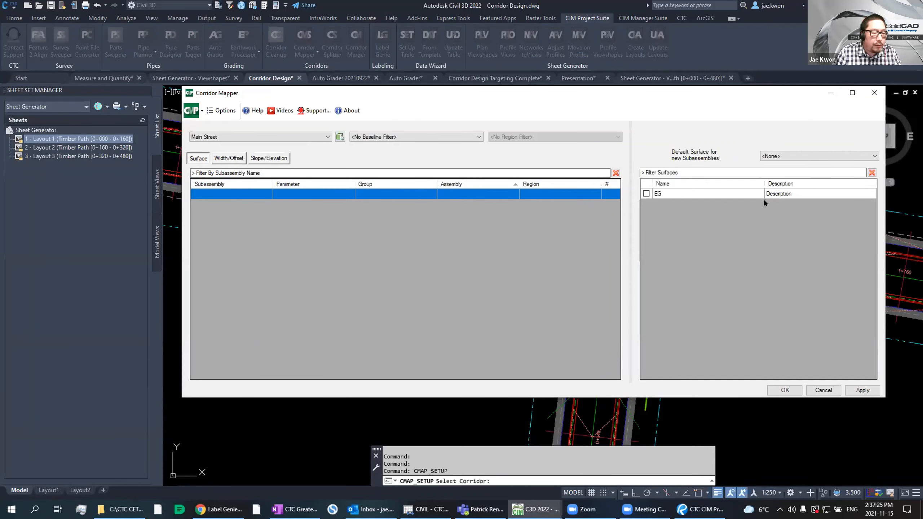
{"action": "left_click", "coordinate": [646, 193]}
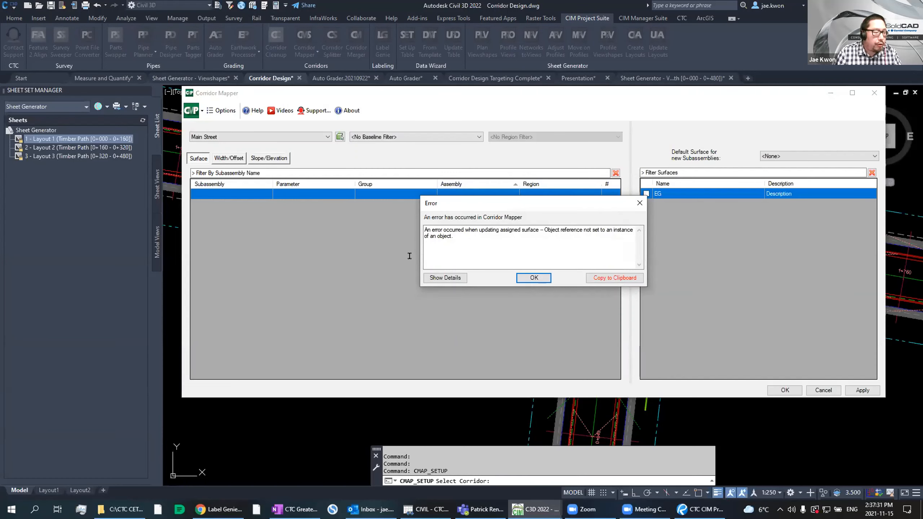
{"action": "left_click", "coordinate": [639, 203]}
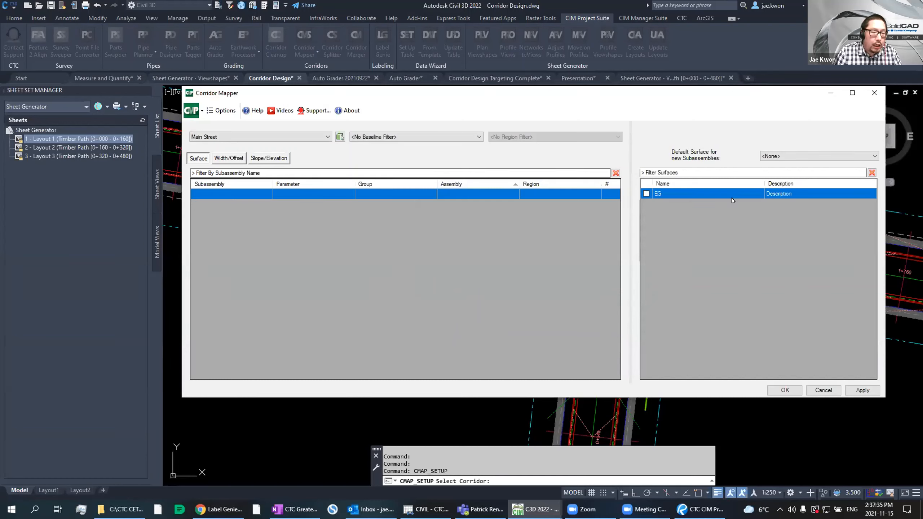
{"action": "left_click", "coordinate": [782, 156]}
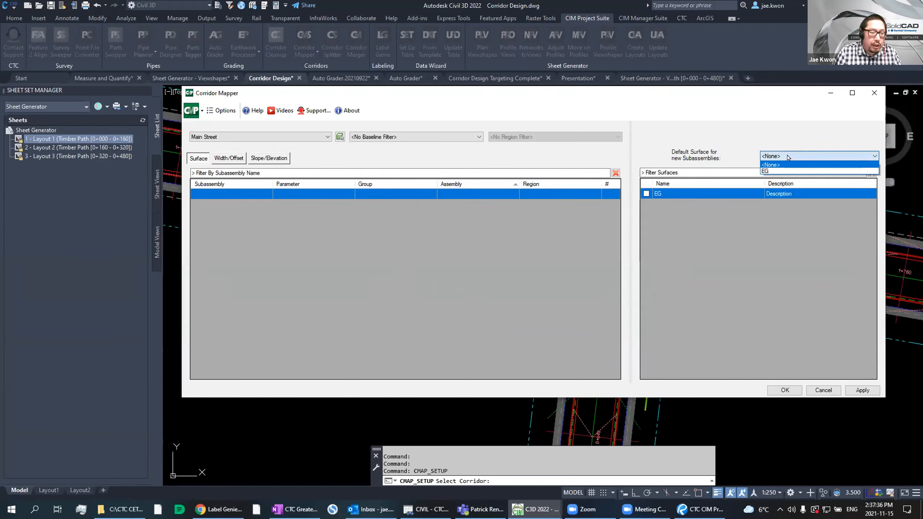
{"action": "left_click", "coordinate": [781, 172]}
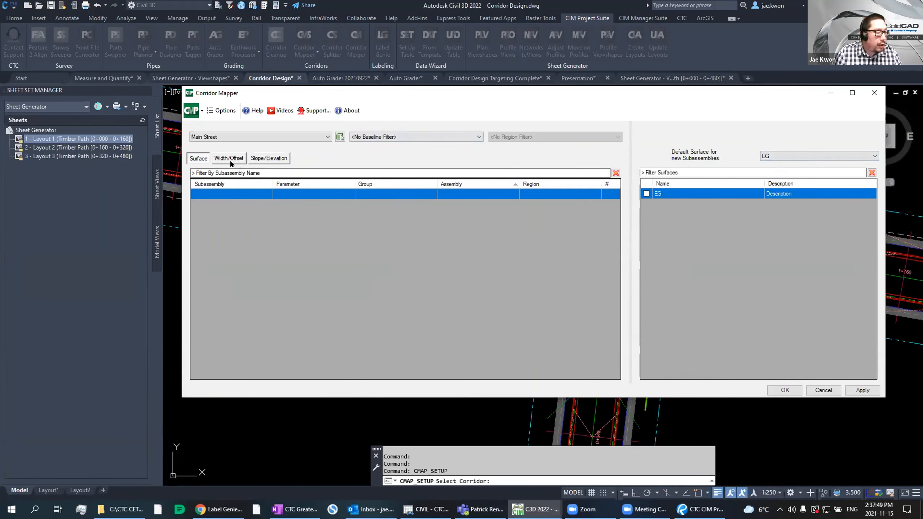
Step: Filter the width/offset targets by LANE and map all the lane width targets to the Offsets alignment style
{"action": "left_click", "coordinate": [220, 160]}
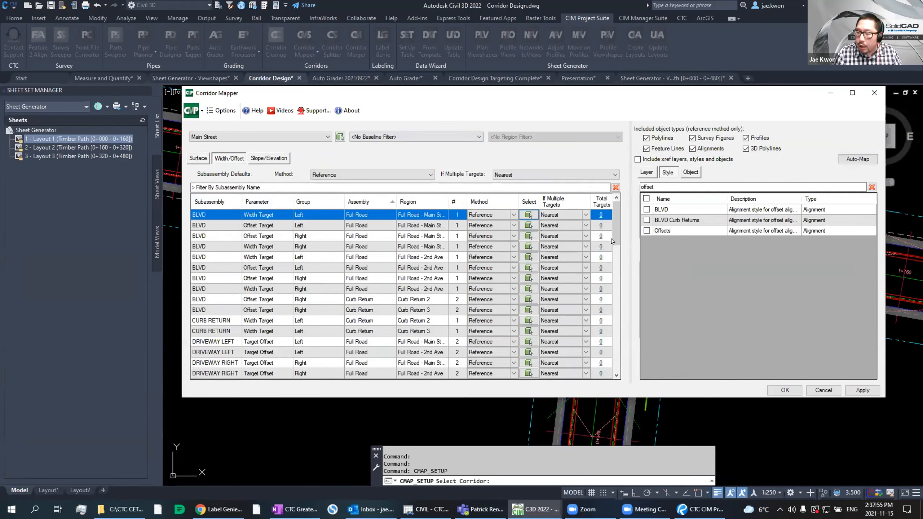
{"action": "left_click", "coordinate": [379, 186]}
{"action": "type", "text": "*LANE*"}
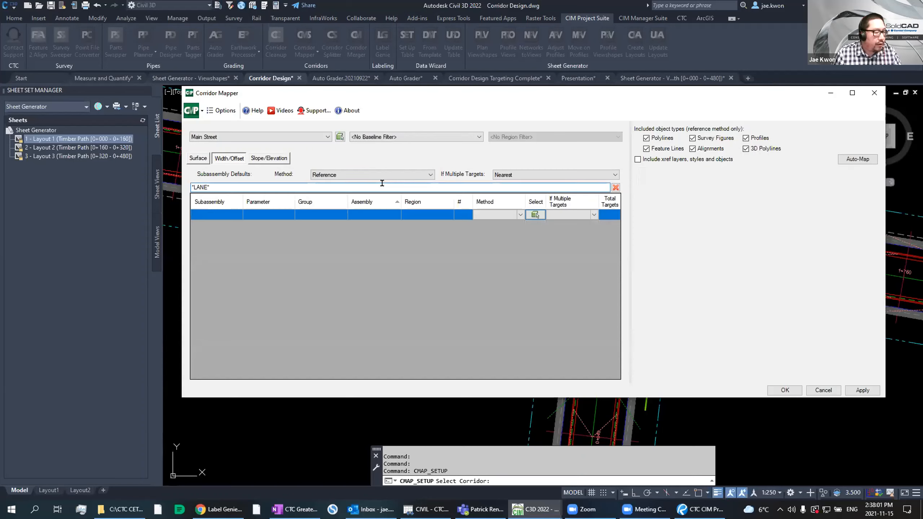
{"action": "left_click", "coordinate": [193, 186]}
{"action": "key", "text": "BackSpace"}
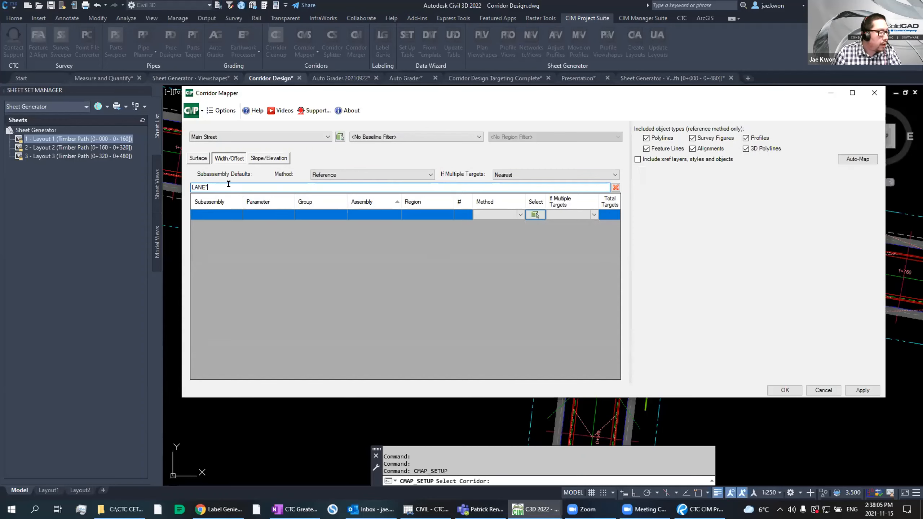
{"action": "key", "text": "BackSpace"}
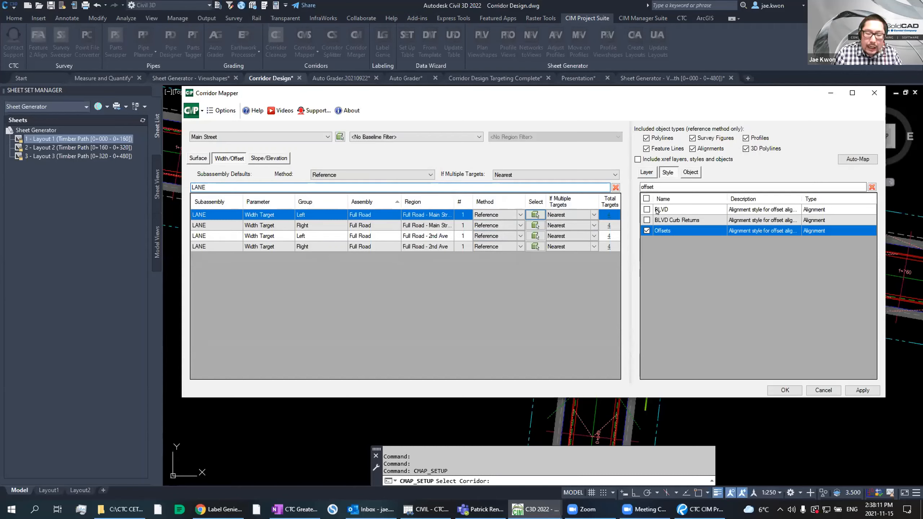
{"action": "left_click", "coordinate": [348, 247], "text": "shift"}
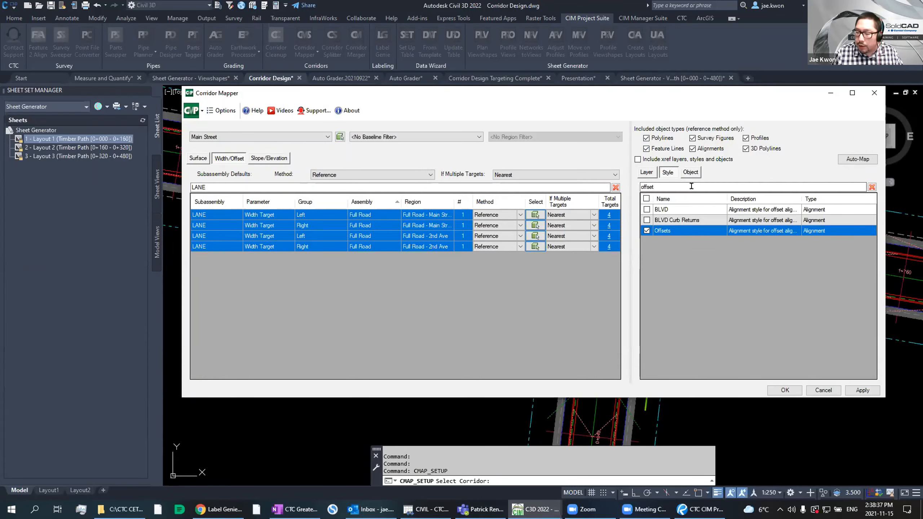
Step: Clear the target style filter and filter the styles by OFFSET
{"action": "left_click_drag", "start_coordinate": [664, 185], "coordinate": [602, 183]}
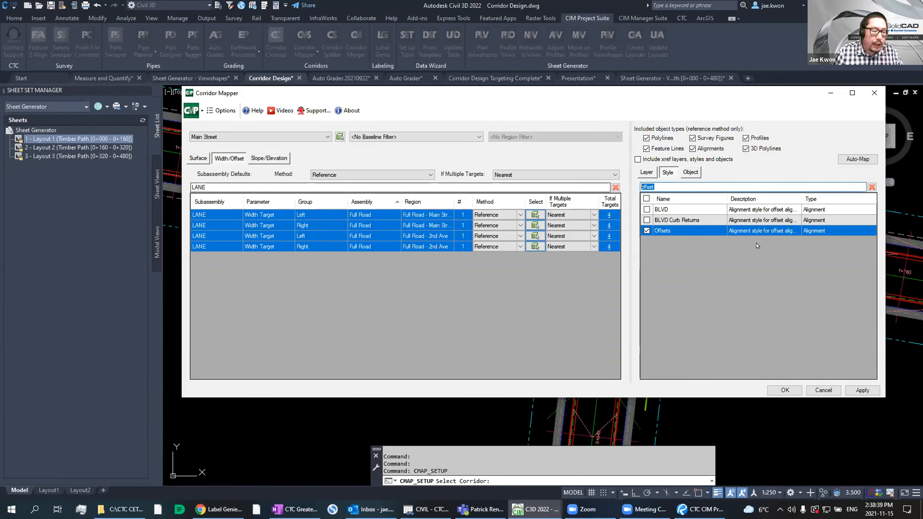
{"action": "key", "text": "BackSpace"}
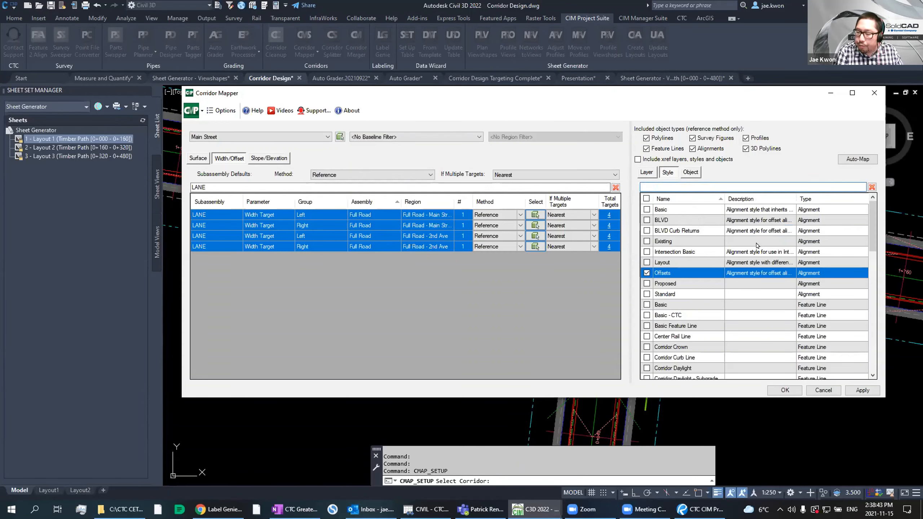
{"action": "type", "text": "OFF"}
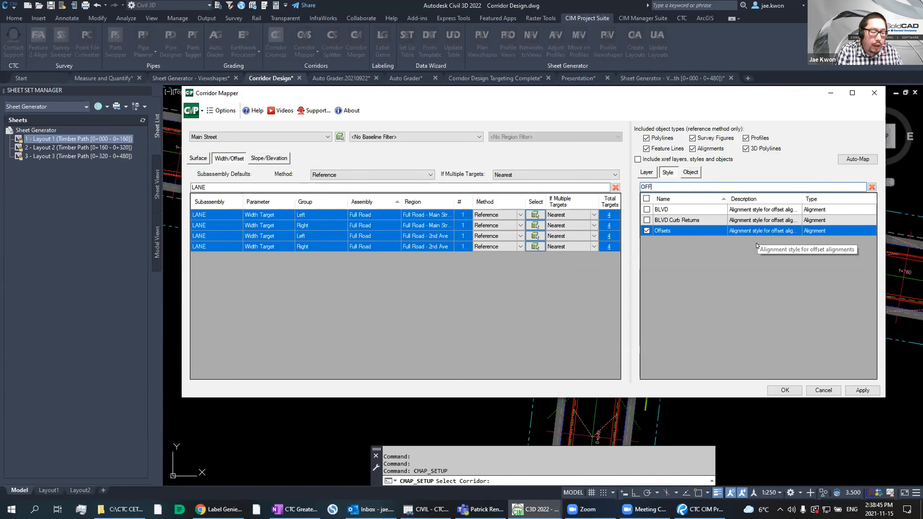
{"action": "type", "text": "SET"}
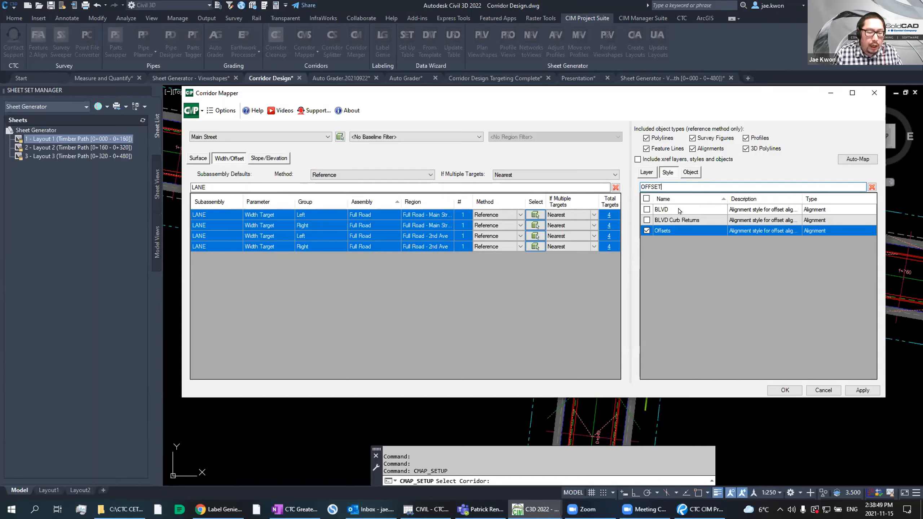
Step: Try the style filter with a leading and a trailing wildcard, and restore it to plain "offset"
{"action": "left_click_drag", "start_coordinate": [664, 186], "coordinate": [607, 184]}
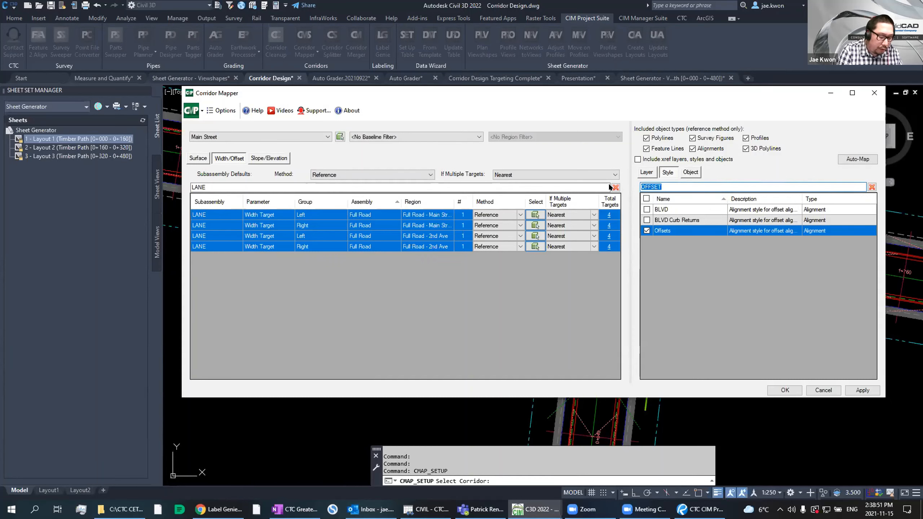
{"action": "type", "text": "'"}
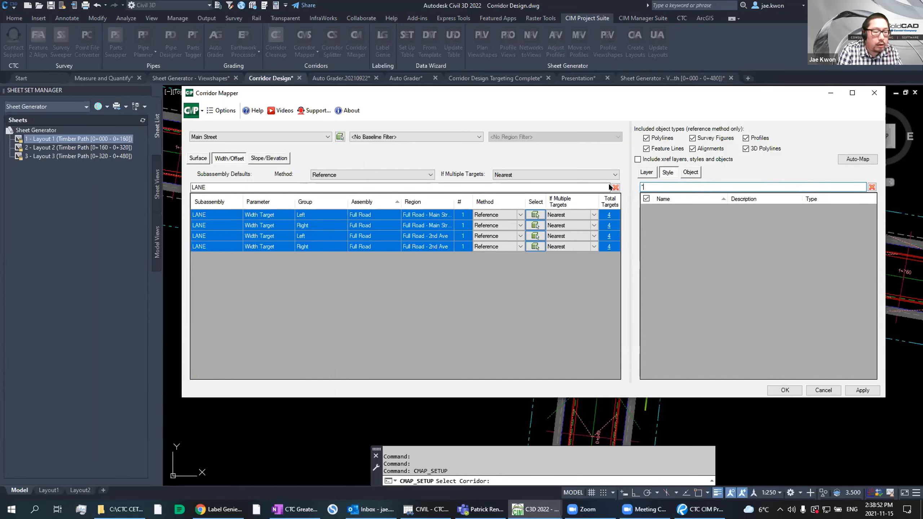
{"action": "type", "text": "offset"}
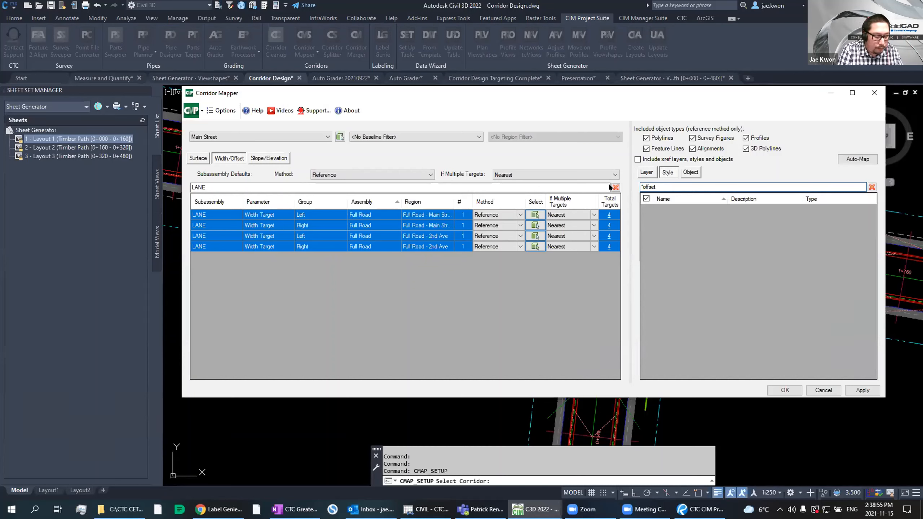
{"action": "key", "text": "BackSpace"}
{"action": "key", "text": "BackSpace"}
{"action": "key", "text": "BackSpace"}
{"action": "key", "text": "BackSpace"}
{"action": "key", "text": "BackSpace"}
{"action": "key", "text": "BackSpace"}
{"action": "key", "text": "BackSpace"}
{"action": "key", "text": "BackSpace"}
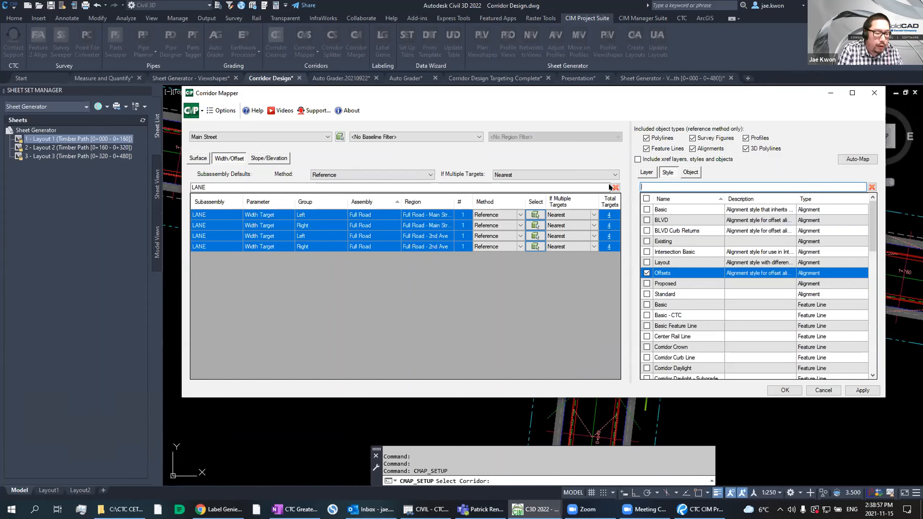
{"action": "type", "text": "offset'"}
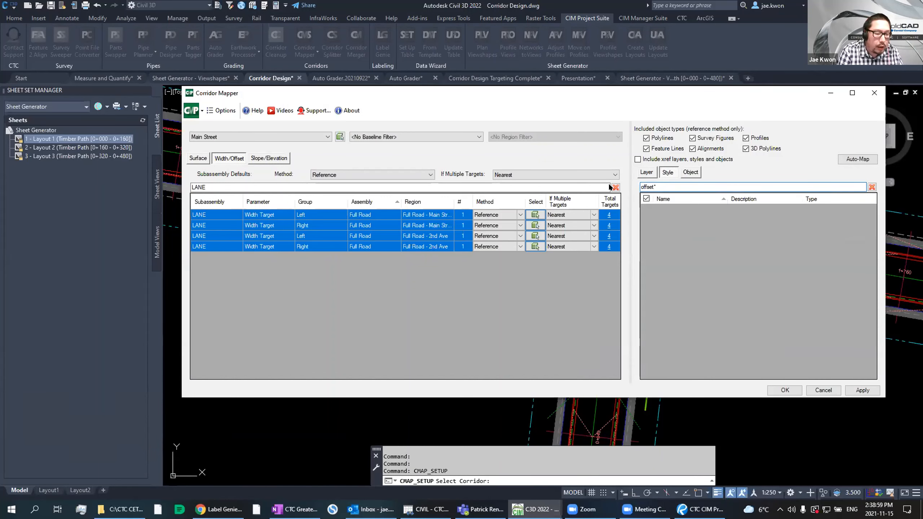
{"action": "key", "text": "BackSpace"}
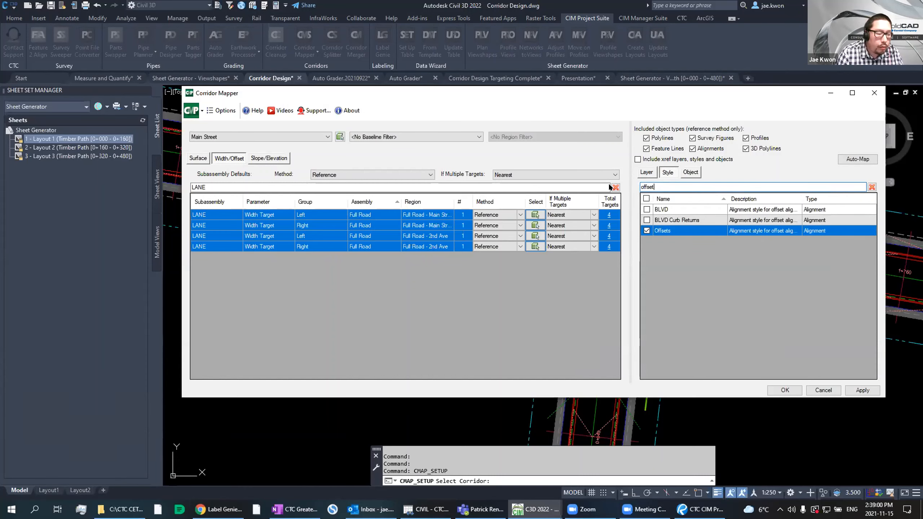
Step: Remove and reapply the Offsets style on the lane width targets, and review the target alignments of the left Main Street lane
{"action": "left_click", "coordinate": [647, 231]}
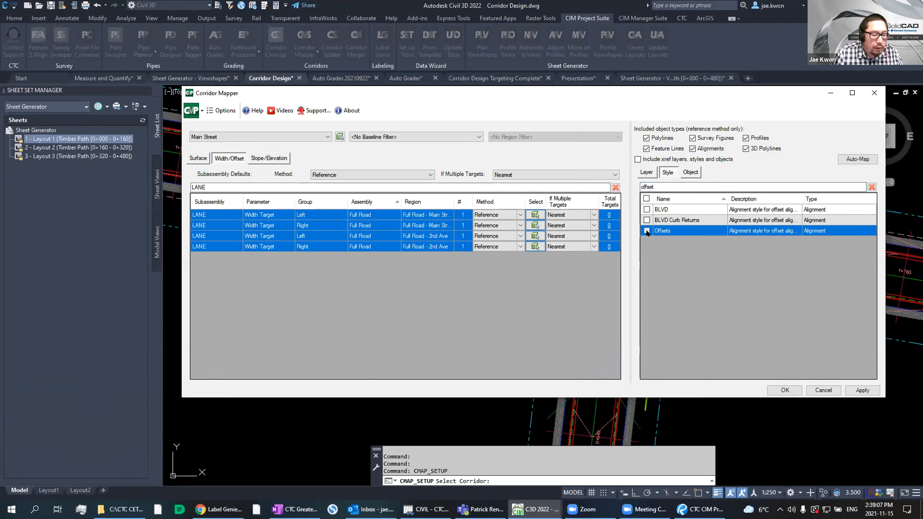
{"action": "left_click", "coordinate": [647, 231]}
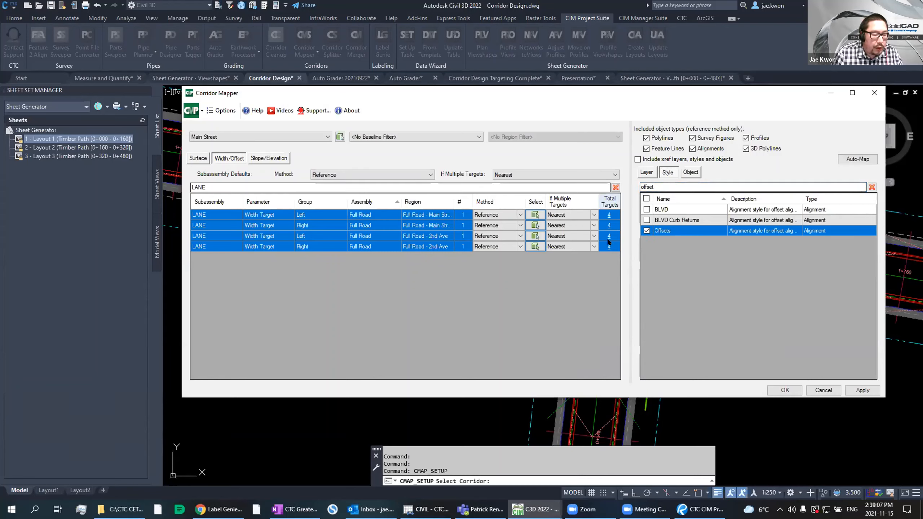
{"action": "left_click", "coordinate": [608, 215]}
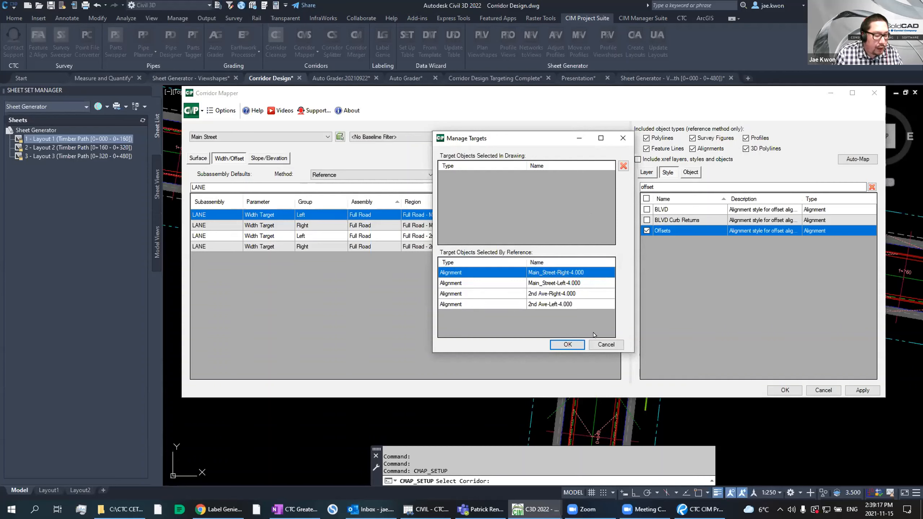
{"action": "left_click", "coordinate": [567, 347]}
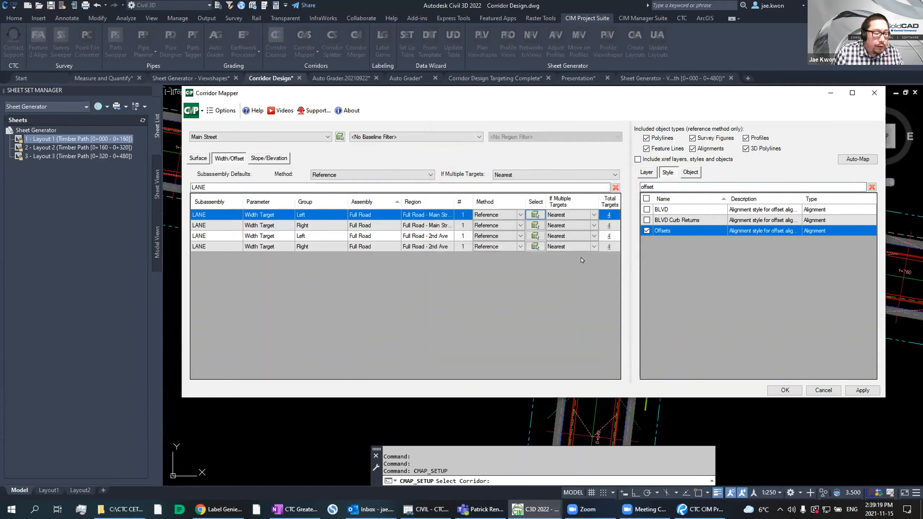
{"action": "left_click", "coordinate": [608, 215]}
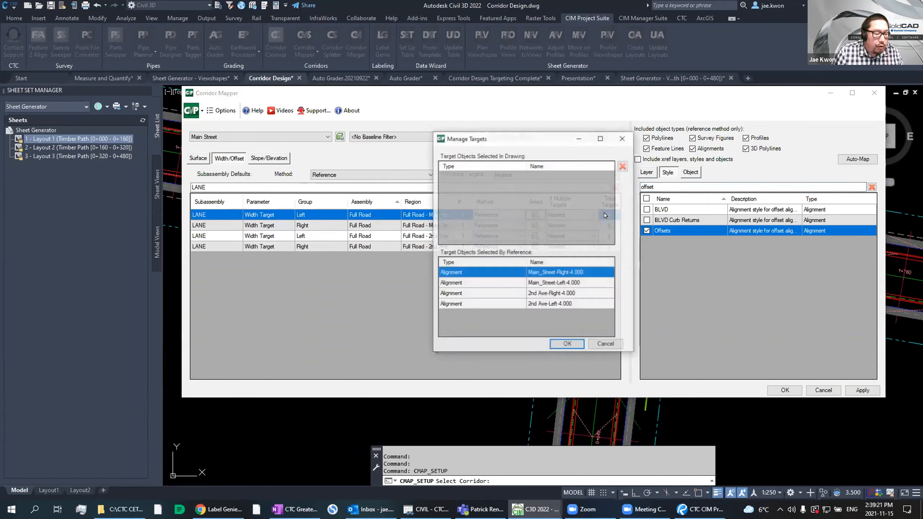
{"action": "left_click", "coordinate": [568, 345]}
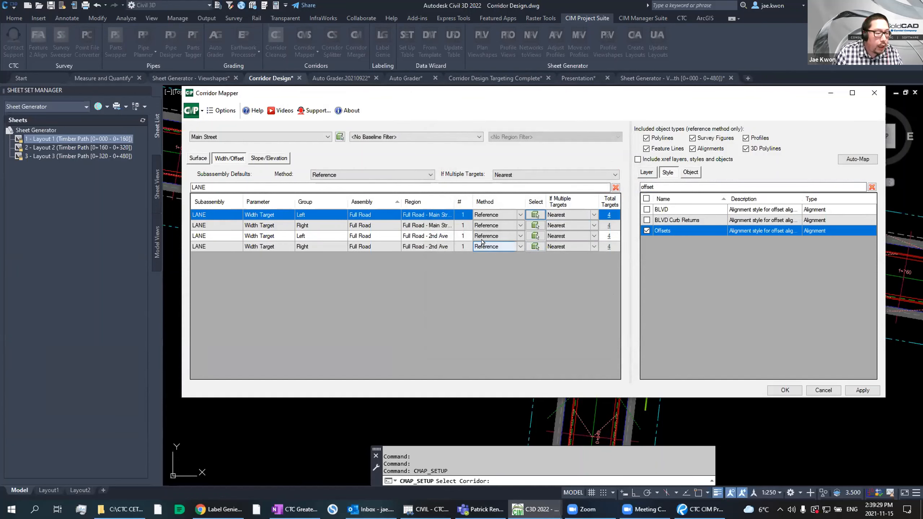
Step: Filter the width/offset targets by "ints" and the target layers by "intersection"
{"action": "double_click", "coordinate": [236, 182]}
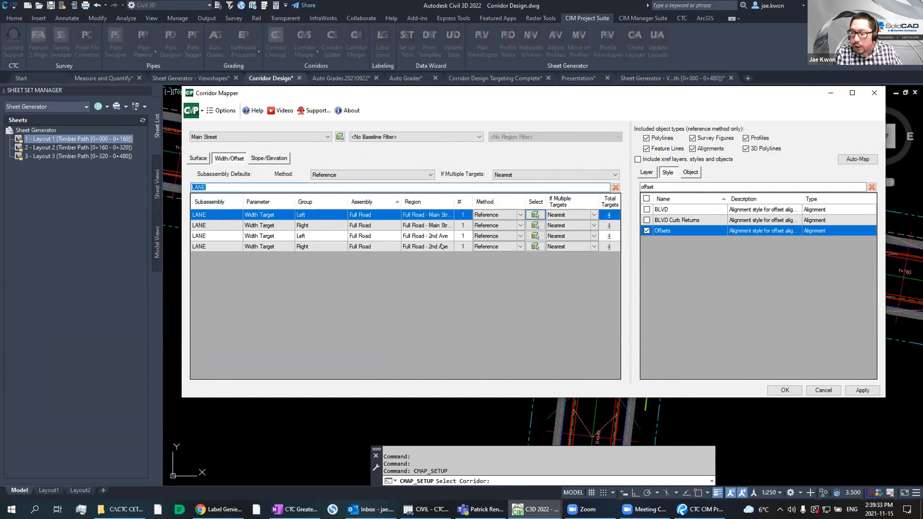
{"action": "type", "text": "ints"}
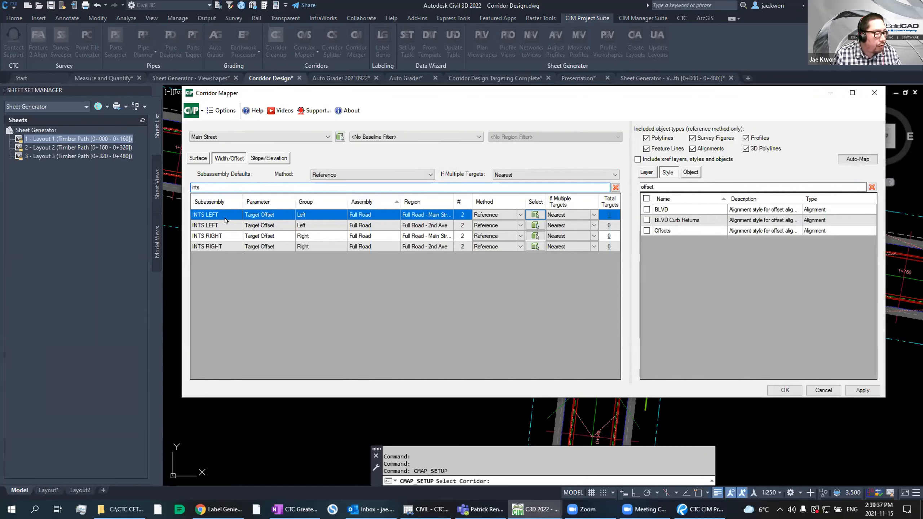
{"action": "left_click", "coordinate": [227, 246], "text": "shift"}
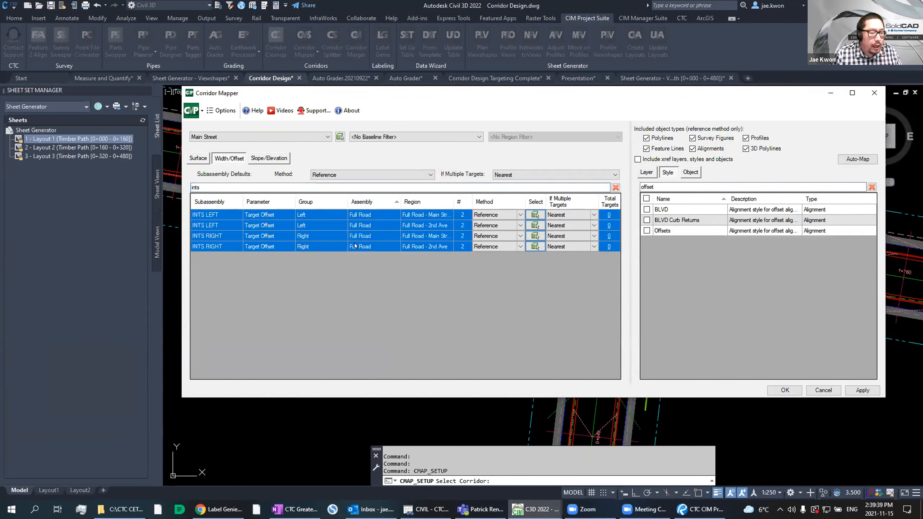
{"action": "left_click", "coordinate": [649, 173]}
{"action": "left_click", "coordinate": [658, 187]}
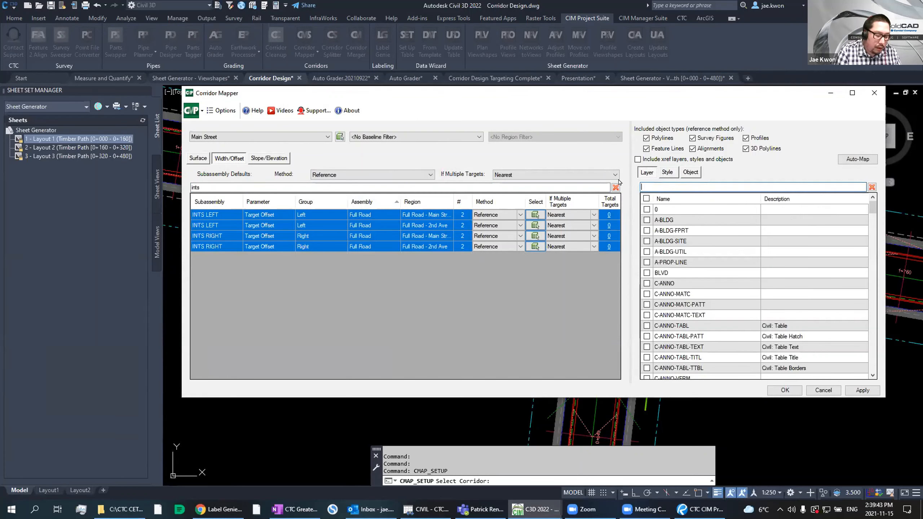
{"action": "type", "text": "inte"}
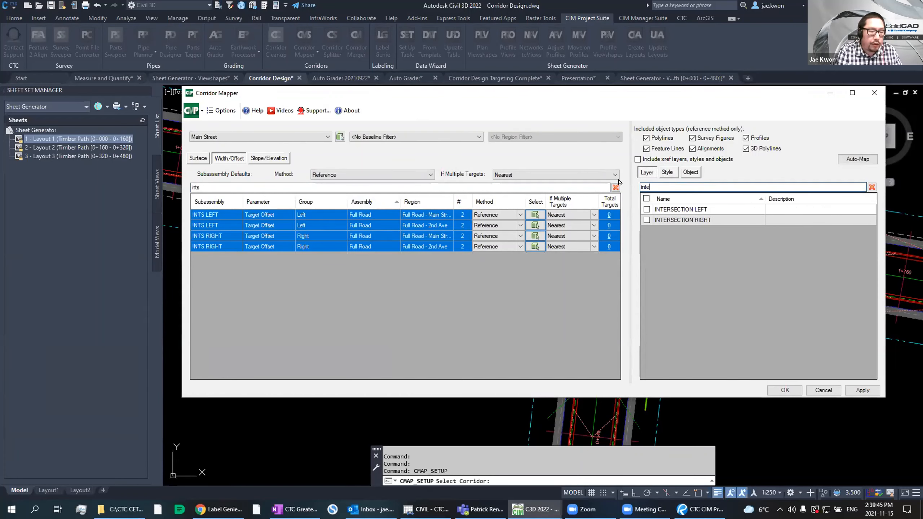
{"action": "type", "text": "rsection"}
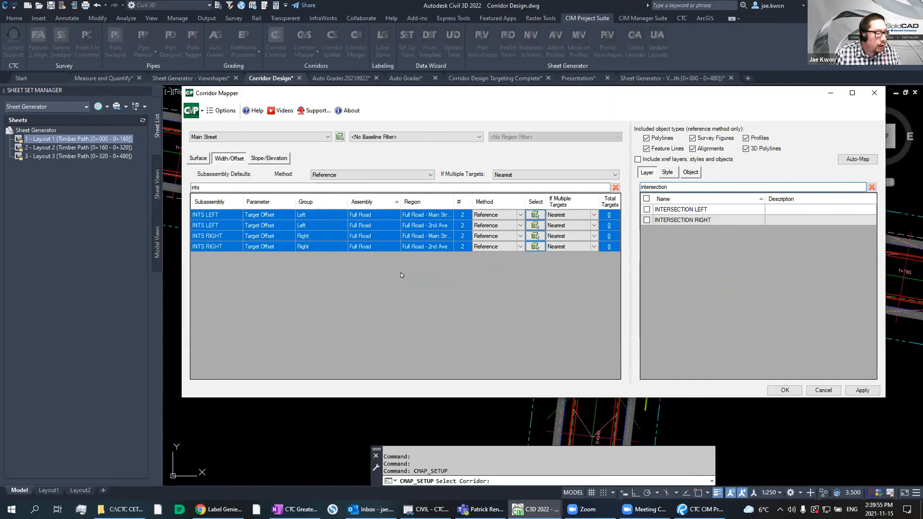
Step: Map both INTS RIGHT offset targets, for Main Street and 2nd Ave, to the INTERSECTION RIGHT layer
{"action": "left_click", "coordinate": [349, 215]}
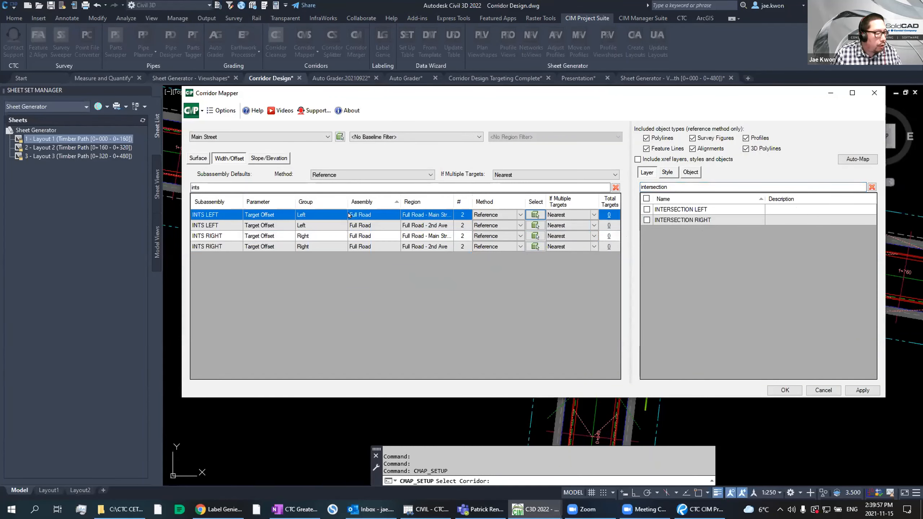
{"action": "left_click", "coordinate": [312, 226]}
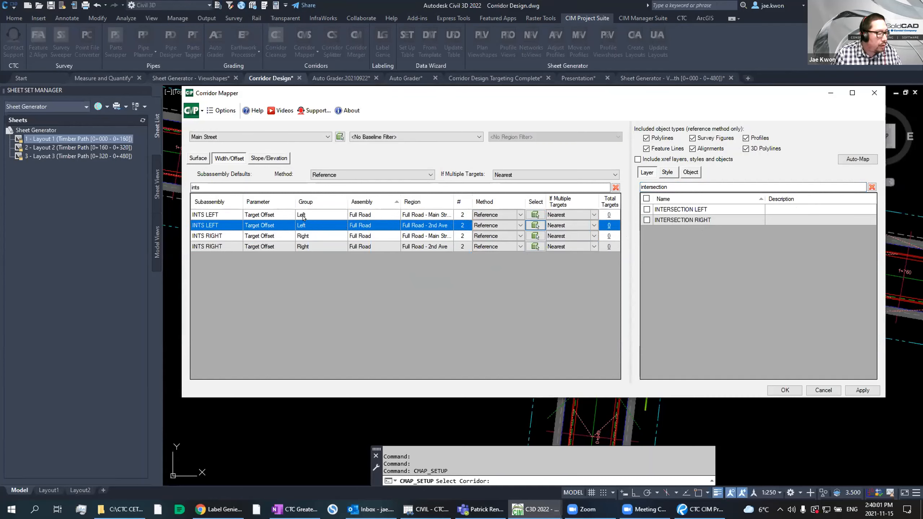
{"action": "left_click_drag", "start_coordinate": [319, 236], "coordinate": [503, 269]}
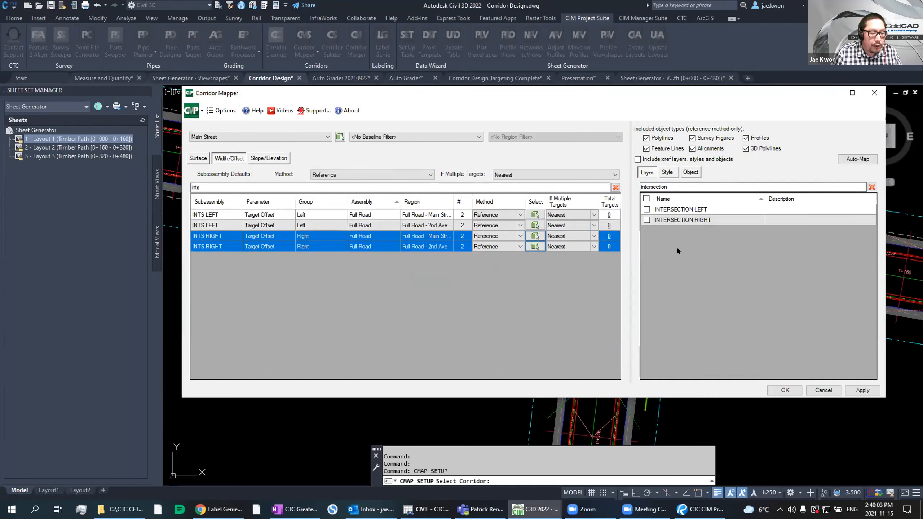
{"action": "left_click", "coordinate": [647, 220]}
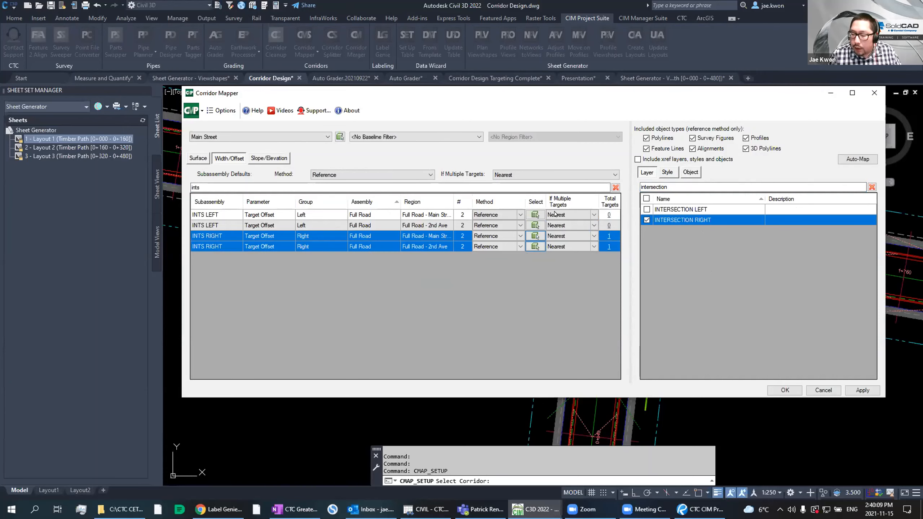
Step: Filter both the width/offset targets and the target layers by "driveway"
{"action": "left_click", "coordinate": [281, 186]}
{"action": "double_click", "coordinate": [282, 186]}
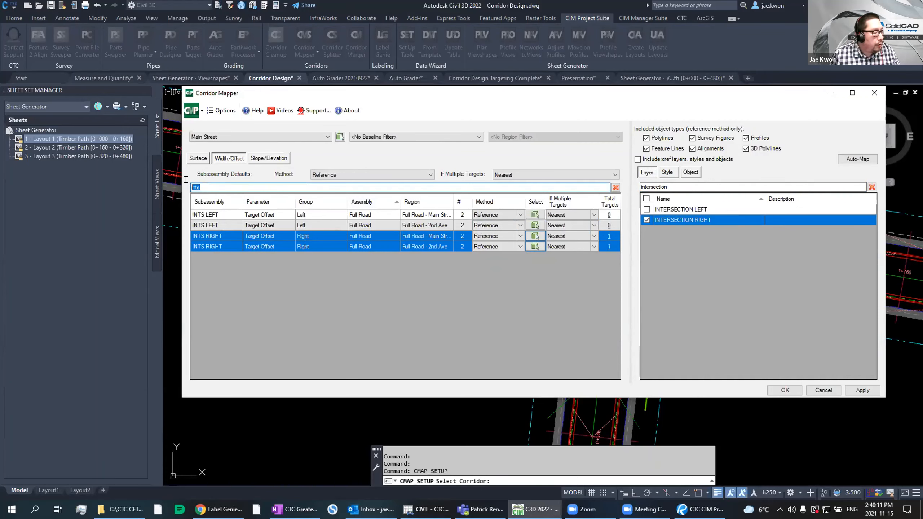
{"action": "left_click_drag", "start_coordinate": [412, 91], "coordinate": [423, 297]}
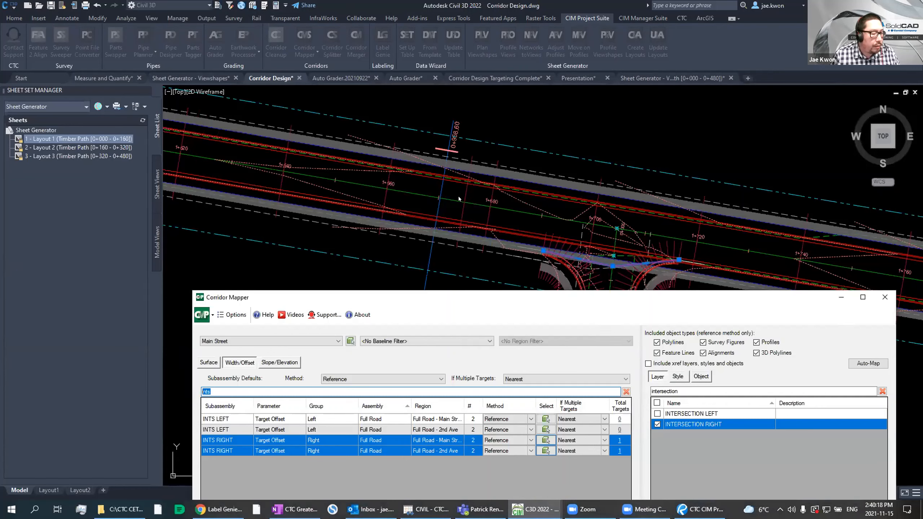
{"action": "left_click_drag", "start_coordinate": [488, 297], "coordinate": [467, 206]}
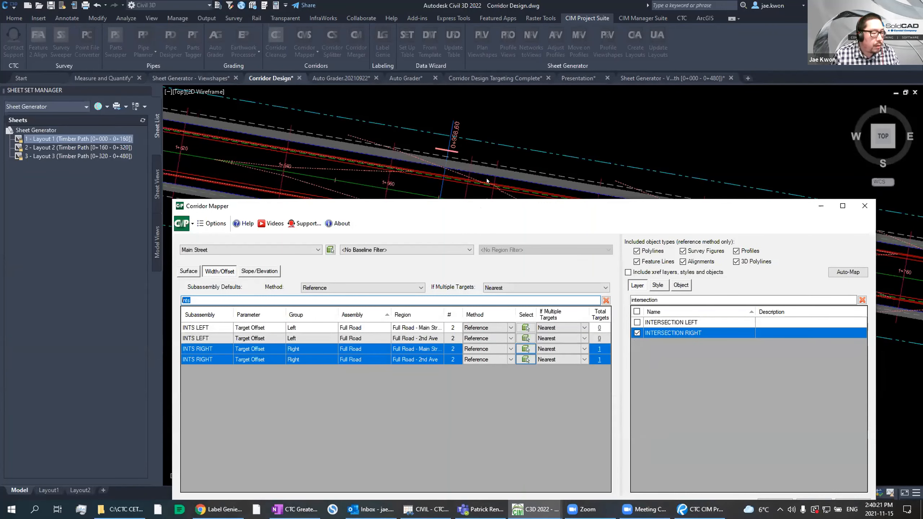
{"action": "left_click_drag", "start_coordinate": [487, 181], "coordinate": [498, 179]}
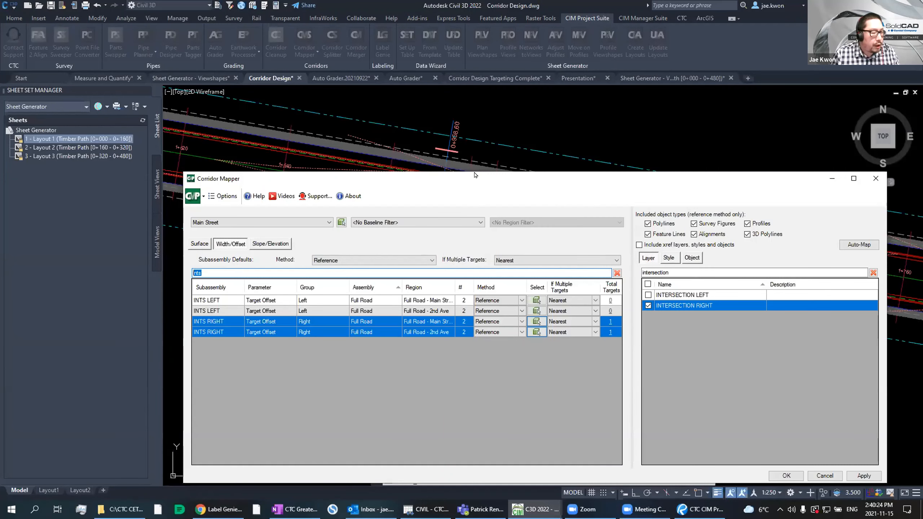
{"action": "left_click_drag", "start_coordinate": [474, 175], "coordinate": [481, 157]}
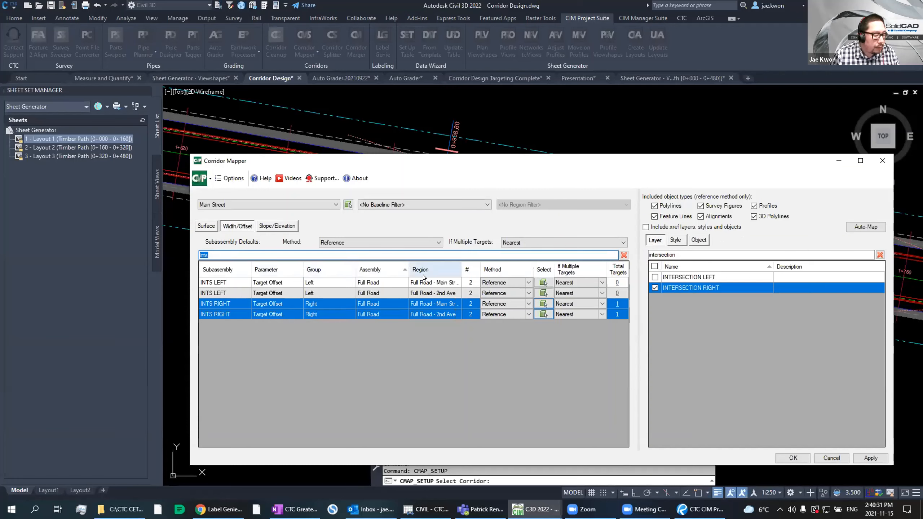
{"action": "left_click", "coordinate": [233, 255]}
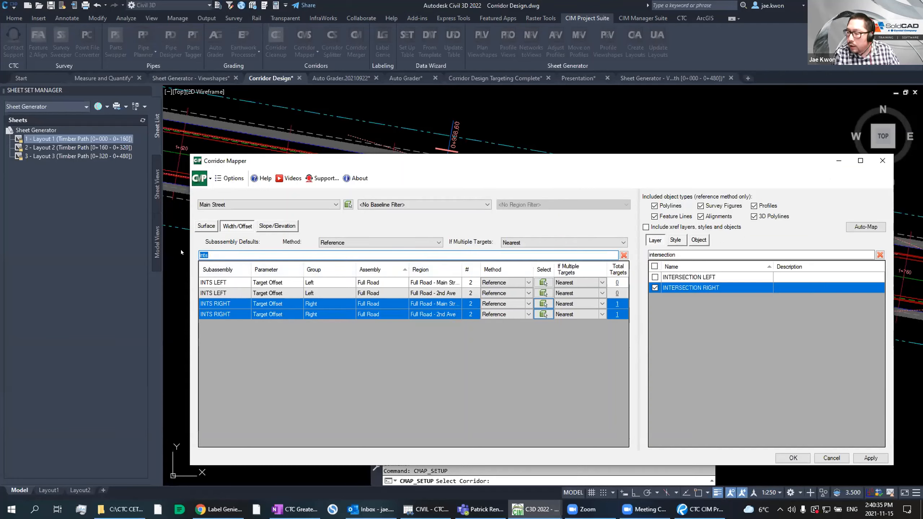
{"action": "type", "text": "driveway"}
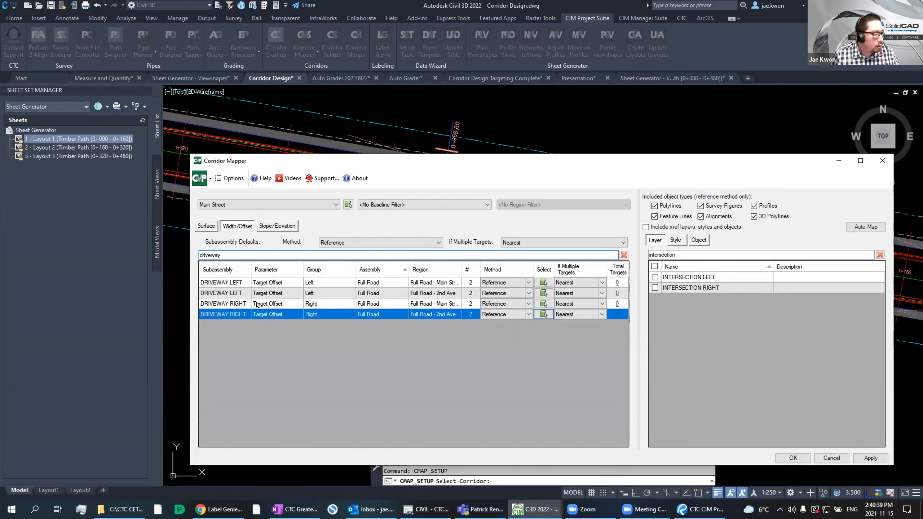
{"action": "left_click", "coordinate": [241, 284]}
{"action": "left_click", "coordinate": [241, 313], "text": "shift"}
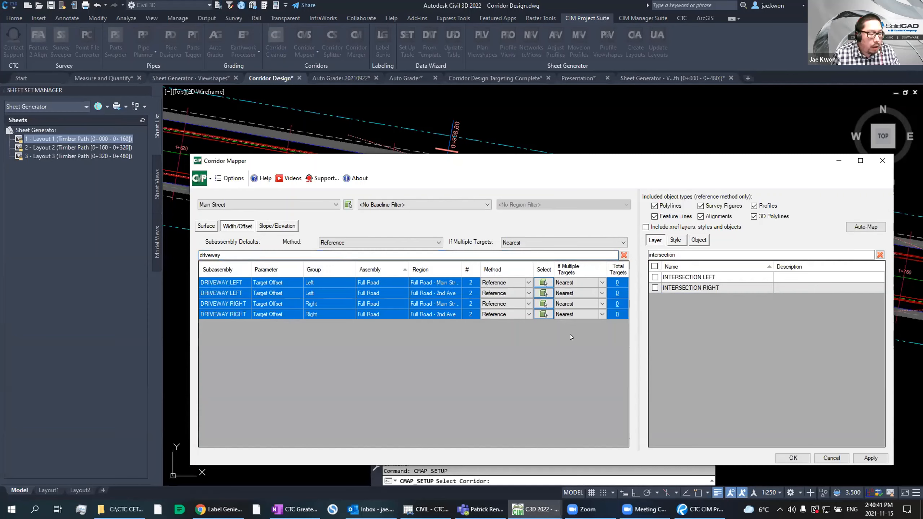
{"action": "double_click", "coordinate": [675, 255]}
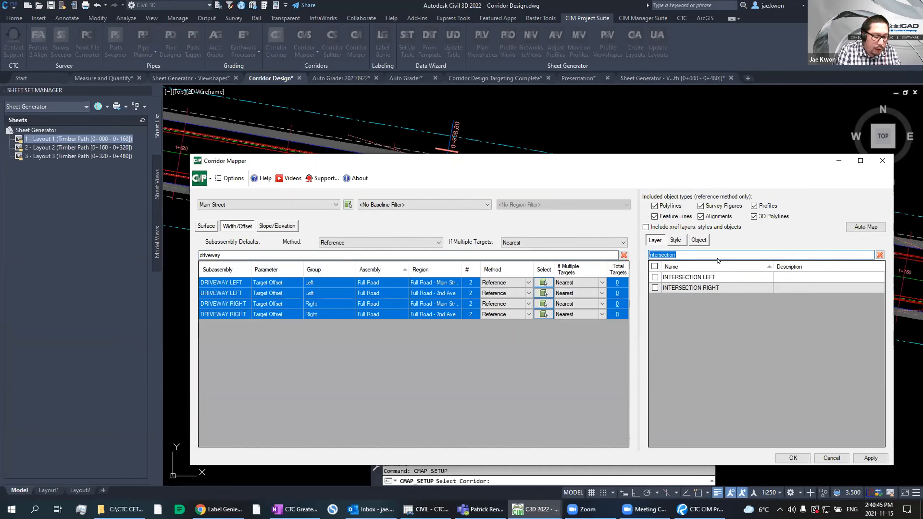
{"action": "type", "text": "driveway"}
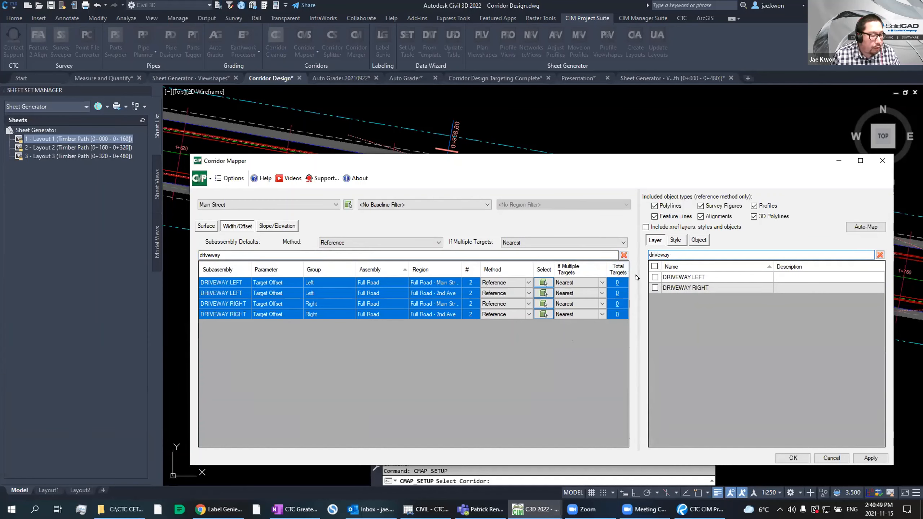
Step: Map both DRIVEWAY LEFT offset targets to the DRIVEWAY LEFT layer and both DRIVEWAY RIGHT targets to the DRIVEWAY RIGHT layer
{"action": "left_click", "coordinate": [331, 287]}
{"action": "left_click", "coordinate": [332, 294], "text": "shift"}
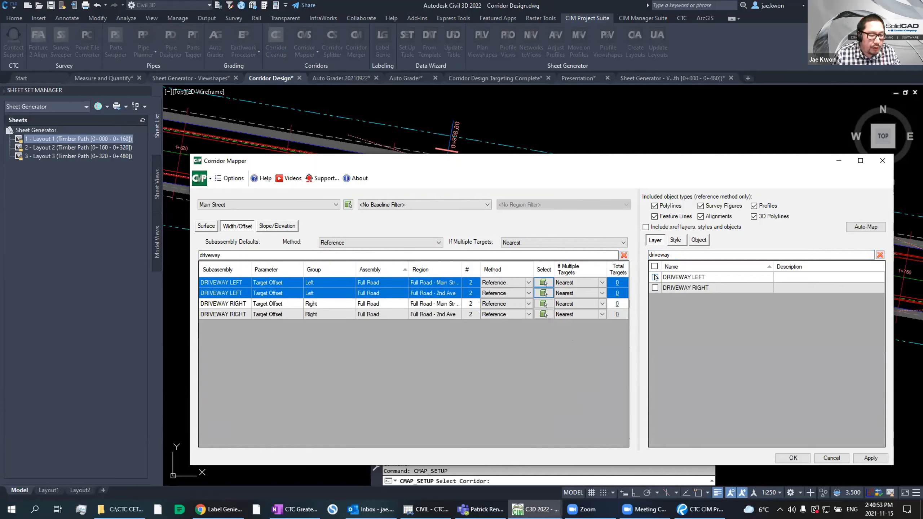
{"action": "left_click", "coordinate": [656, 277]}
{"action": "left_click", "coordinate": [335, 303]}
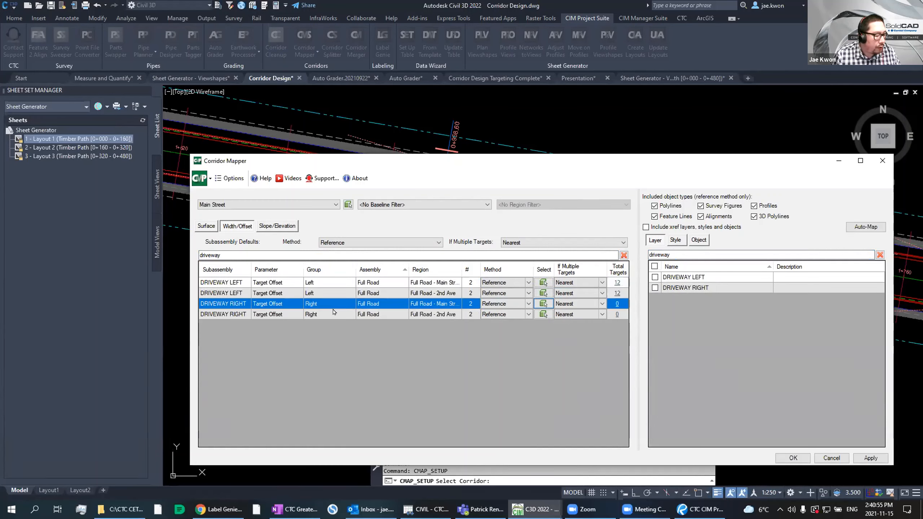
{"action": "left_click", "coordinate": [333, 315], "text": "shift"}
{"action": "left_click", "coordinate": [656, 290]}
Step: Clear the driveway filter from the width/offset target list
{"action": "left_click_drag", "start_coordinate": [226, 255], "coordinate": [174, 243]}
{"action": "type", "text": "bd"}
{"action": "key", "text": "BackSpace"}
{"action": "key", "text": "BackSpace"}
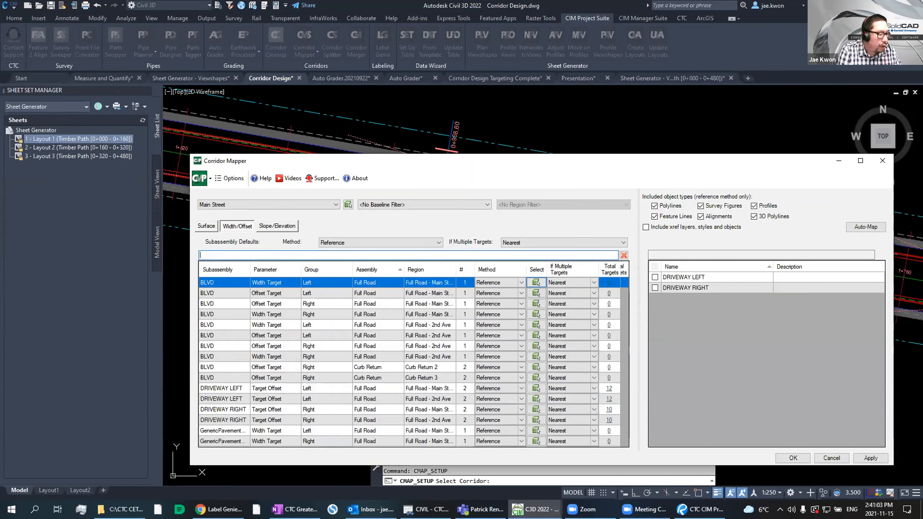
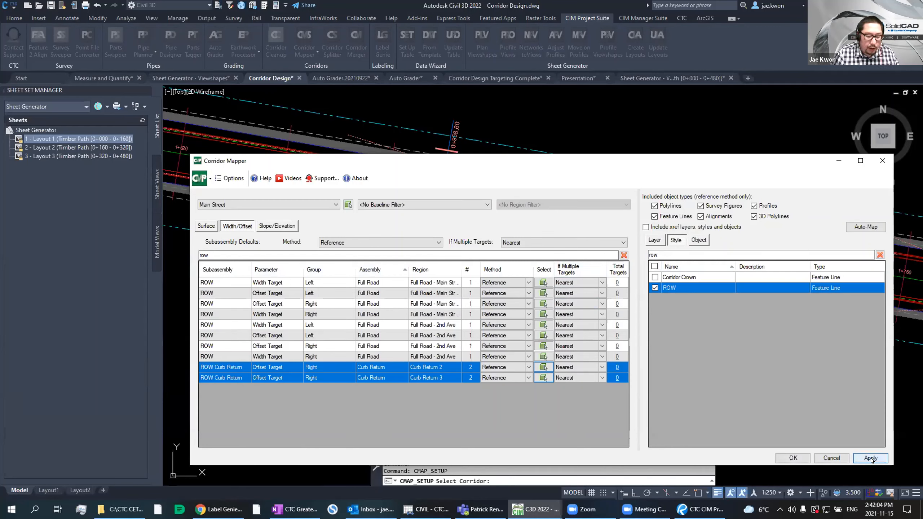
Step: Apply the width and offset target mapping to the Main Street corridor, confirm it, and close Corridor Mapper
{"action": "left_click", "coordinate": [790, 459]}
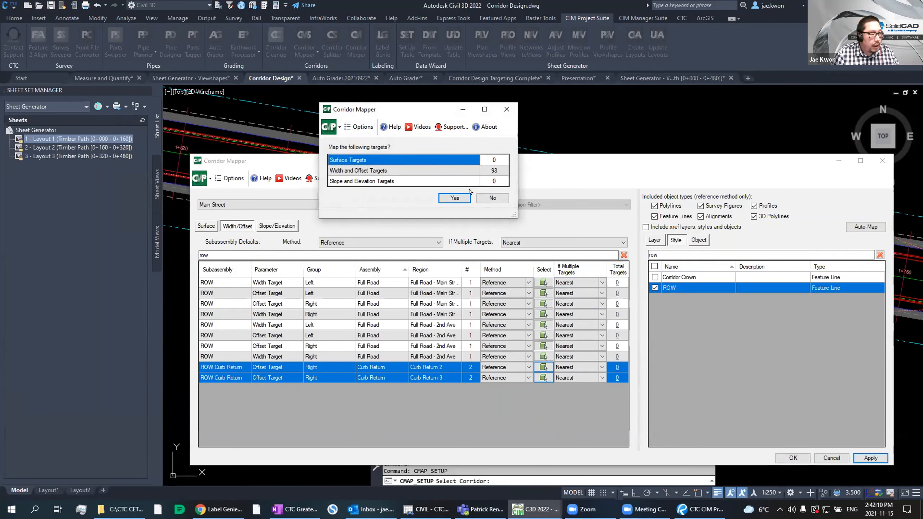
{"action": "left_click", "coordinate": [455, 198]}
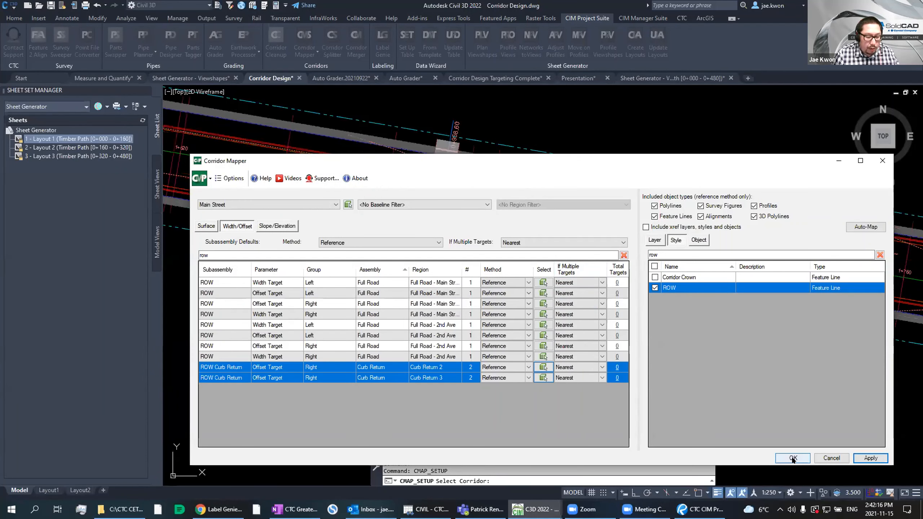
{"action": "left_click", "coordinate": [794, 459]}
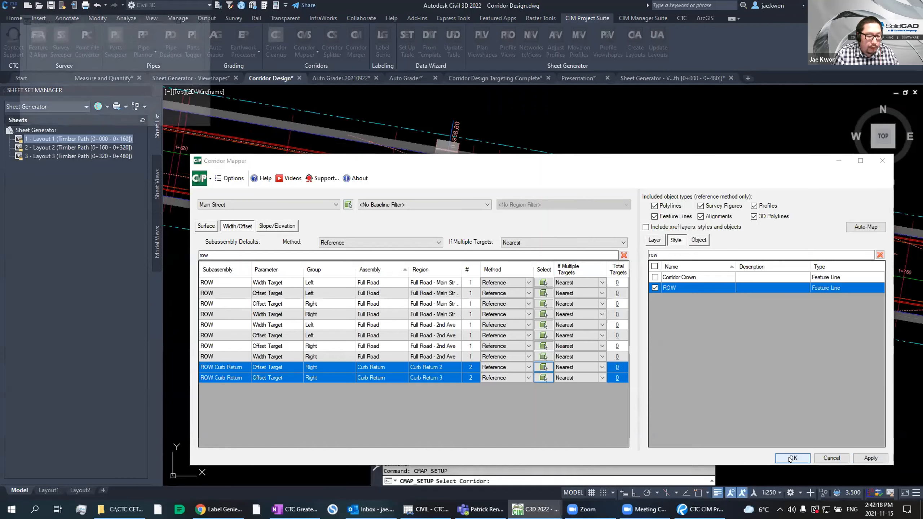
{"action": "left_click", "coordinate": [455, 199]}
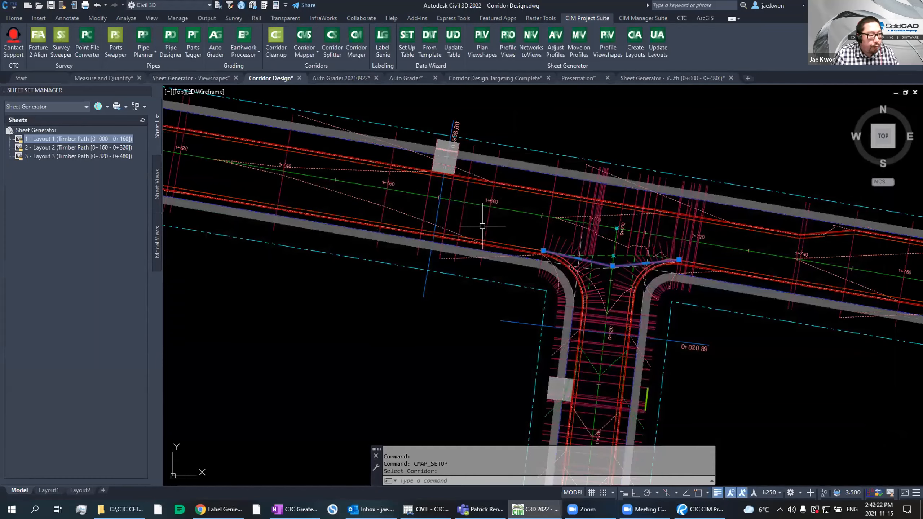
Step: Examine how the Main Street corridor follows its lane, boulevard and driveway targets between about stations 1+340 and 1+540
{"action": "scroll", "coordinate": [512, 208], "scroll_direction": "down", "scroll_amount": 4}
{"action": "middle_click_drag", "start_coordinate": [435, 213], "coordinate": [725, 249]}
{"action": "middle_click_drag", "start_coordinate": [403, 190], "coordinate": [657, 211]}
{"action": "scroll", "coordinate": [657, 212], "scroll_direction": "down", "scroll_amount": 2}
{"action": "scroll", "coordinate": [404, 223], "scroll_direction": "up", "scroll_amount": 4}
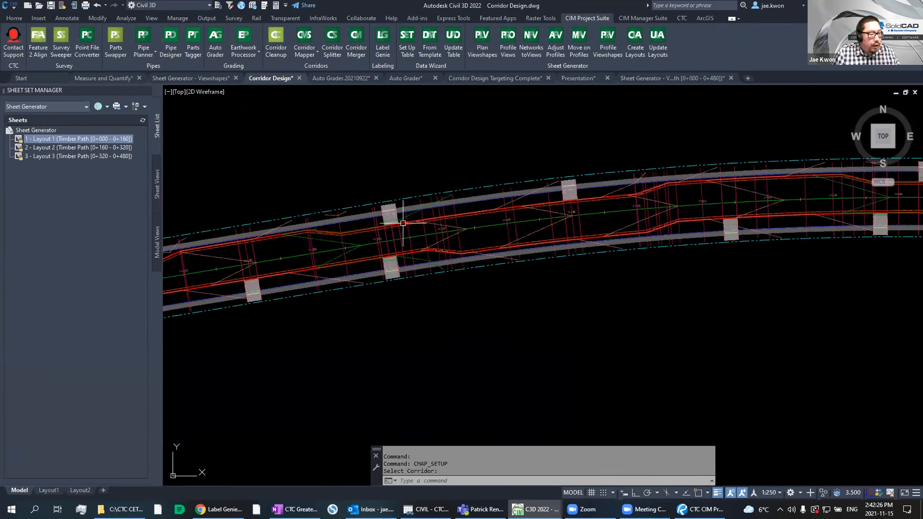
{"action": "scroll", "coordinate": [600, 210], "scroll_direction": "up", "scroll_amount": 6}
{"action": "middle_click_drag", "start_coordinate": [758, 214], "coordinate": [468, 272]}
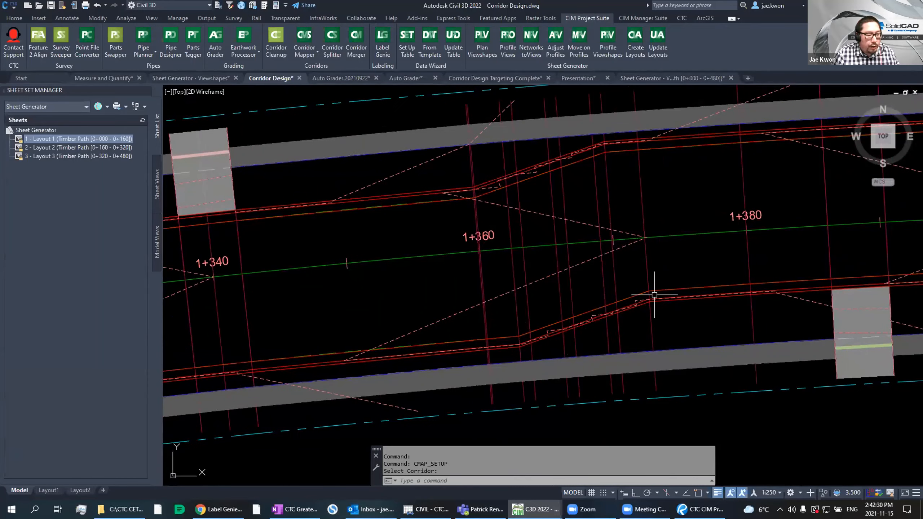
{"action": "middle_click_drag", "start_coordinate": [737, 295], "coordinate": [532, 289]}
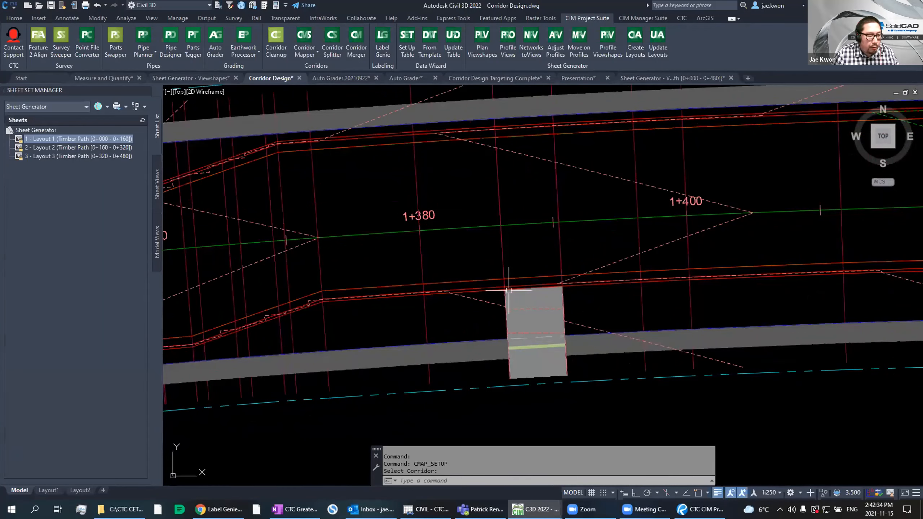
{"action": "middle_click_drag", "start_coordinate": [649, 299], "coordinate": [357, 271]}
{"action": "scroll", "coordinate": [412, 258], "scroll_direction": "down", "scroll_amount": 2}
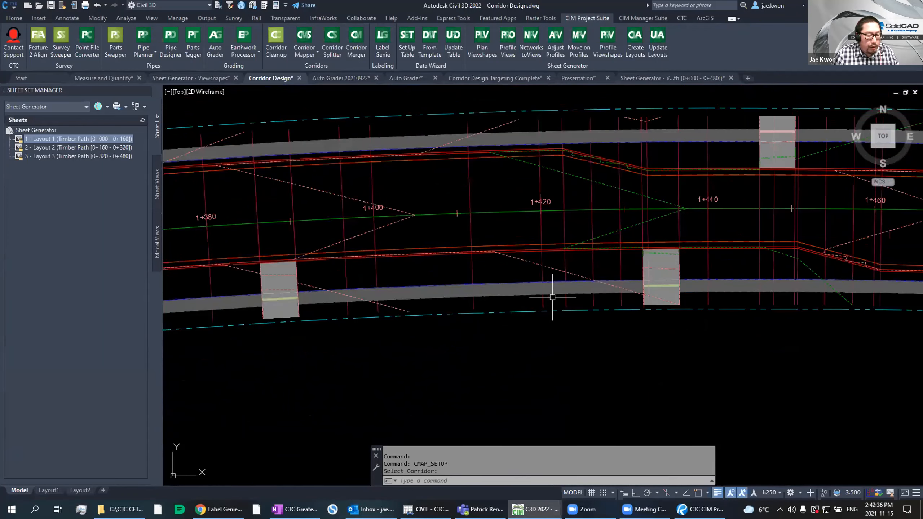
{"action": "middle_click_drag", "start_coordinate": [689, 298], "coordinate": [556, 294]}
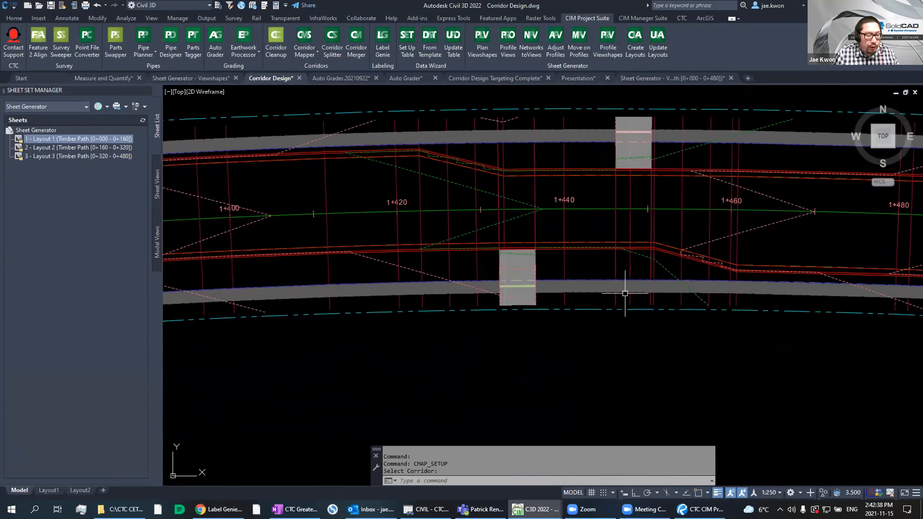
{"action": "middle_click_drag", "start_coordinate": [675, 293], "coordinate": [491, 287]}
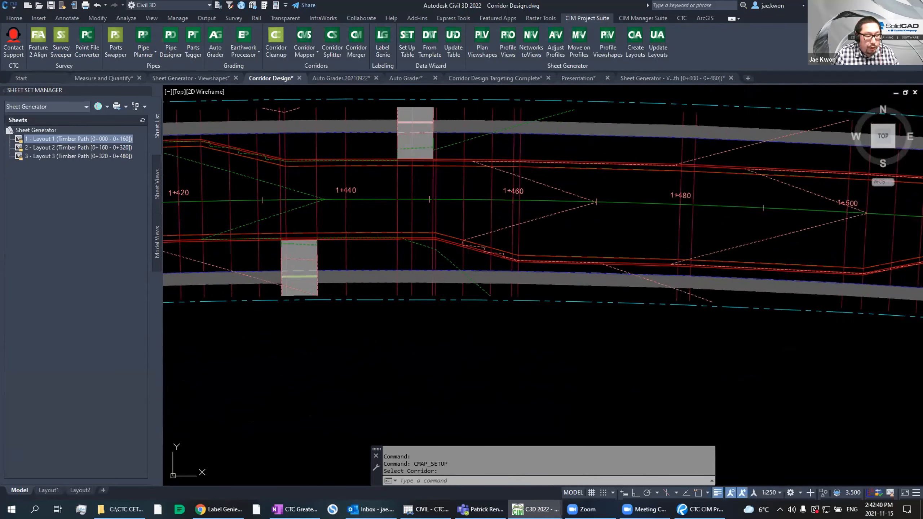
{"action": "middle_click_drag", "start_coordinate": [695, 306], "coordinate": [420, 282]}
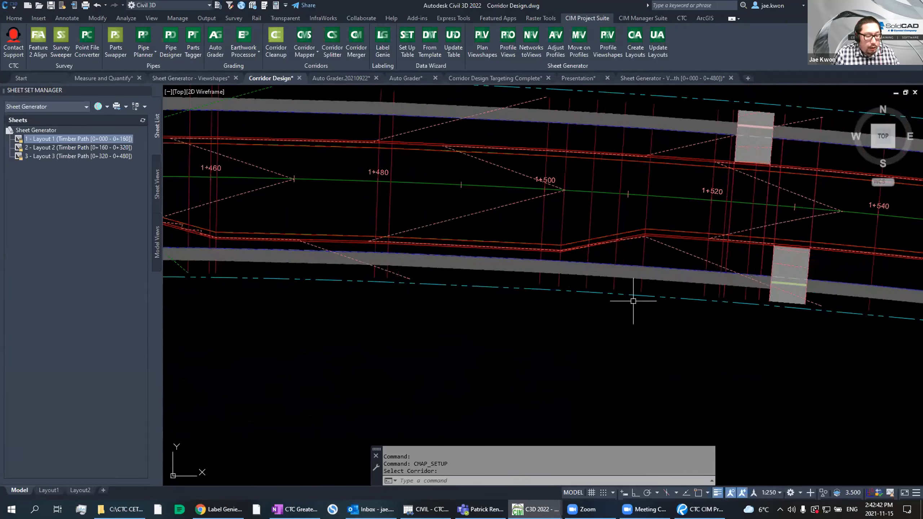
Step: Examine the mapped corridor from about station 1+540 through the 2nd Ave intersection and along the side road, and clear the selection
{"action": "mouse_move", "coordinate": [764, 309]}
{"action": "middle_mouse_down"}
{"action": "mouse_move", "coordinate": [489, 283]}
{"action": "mouse_move", "coordinate": [655, 309]}
{"action": "middle_mouse_up"}
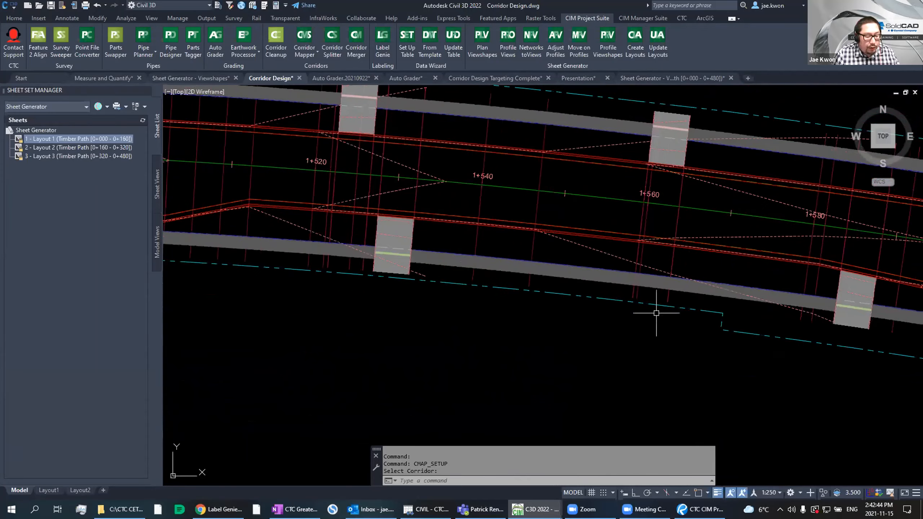
{"action": "middle_click_drag", "start_coordinate": [749, 346], "coordinate": [458, 305]}
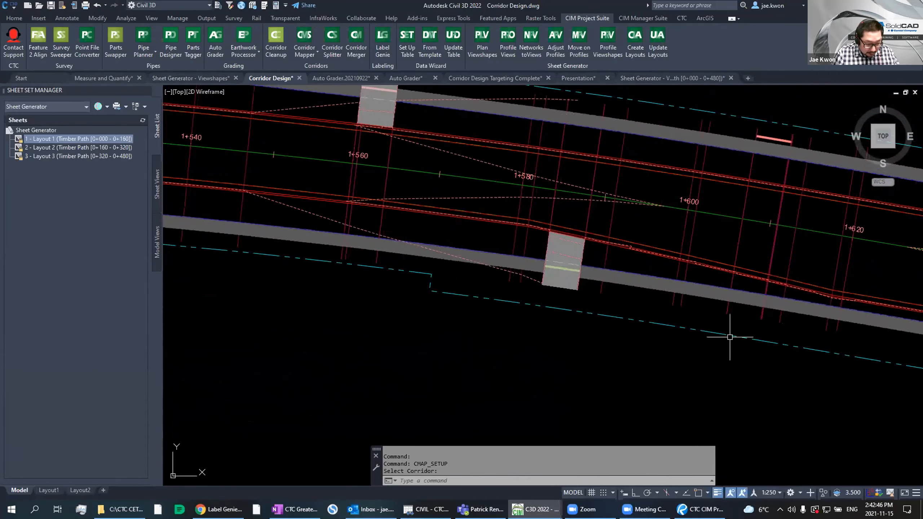
{"action": "scroll", "coordinate": [760, 324], "scroll_direction": "down", "scroll_amount": 3}
{"action": "middle_click_drag", "start_coordinate": [824, 336], "coordinate": [550, 319]}
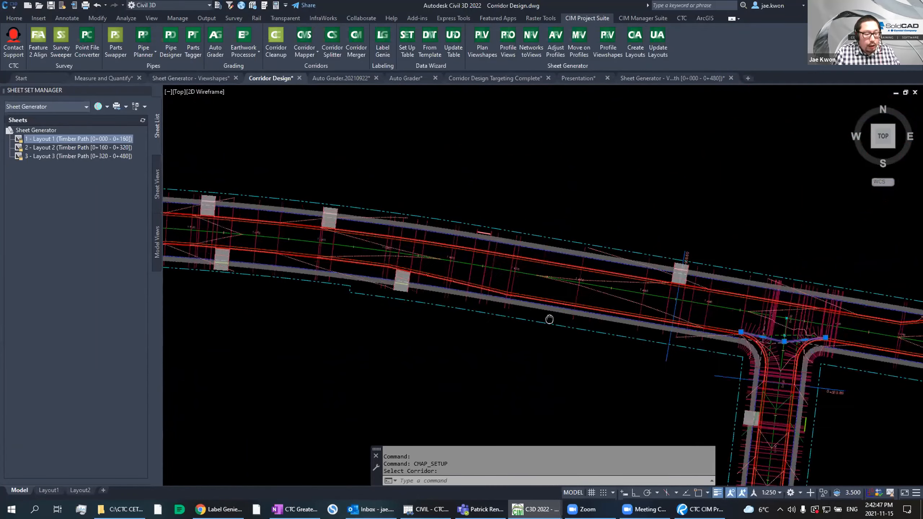
{"action": "scroll", "coordinate": [676, 318], "scroll_direction": "down", "scroll_amount": 3}
{"action": "mouse_move", "coordinate": [730, 338]}
{"action": "middle_mouse_down"}
{"action": "mouse_move", "coordinate": [705, 314]}
{"action": "mouse_move", "coordinate": [685, 251]}
{"action": "mouse_move", "coordinate": [666, 254]}
{"action": "mouse_move", "coordinate": [665, 235]}
{"action": "middle_mouse_up"}
{"action": "scroll", "coordinate": [680, 253], "scroll_direction": "up", "scroll_amount": 5}
{"action": "scroll", "coordinate": [666, 234], "scroll_direction": "down", "scroll_amount": 2}
{"action": "middle_click_drag", "start_coordinate": [660, 267], "coordinate": [657, 214]}
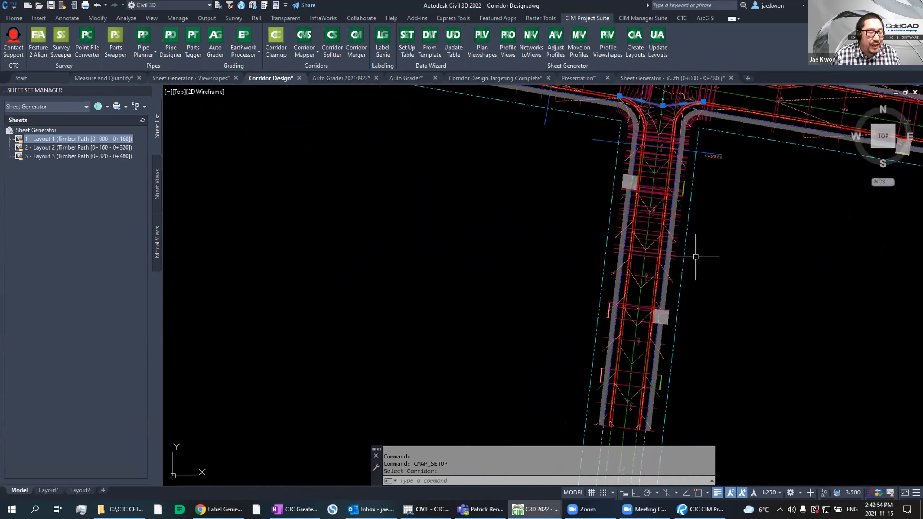
{"action": "middle_click_drag", "start_coordinate": [678, 200], "coordinate": [666, 241]}
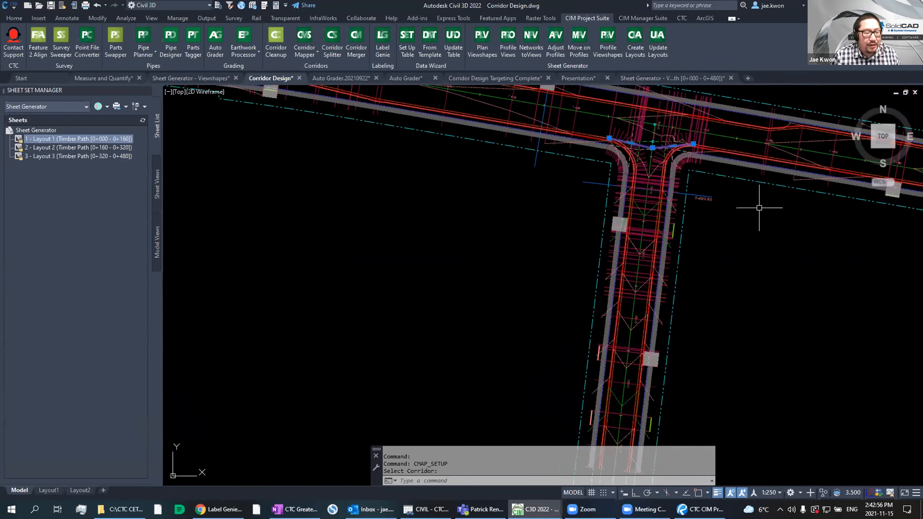
{"action": "middle_click_drag", "start_coordinate": [758, 204], "coordinate": [685, 247]}
{"action": "scroll", "coordinate": [663, 268], "scroll_direction": "down", "scroll_amount": 3}
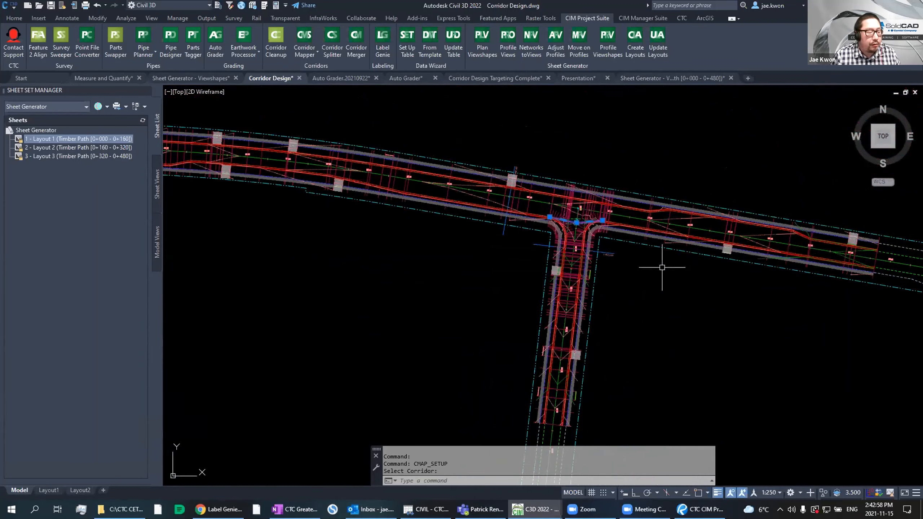
{"action": "middle_click_drag", "start_coordinate": [470, 264], "coordinate": [467, 278]}
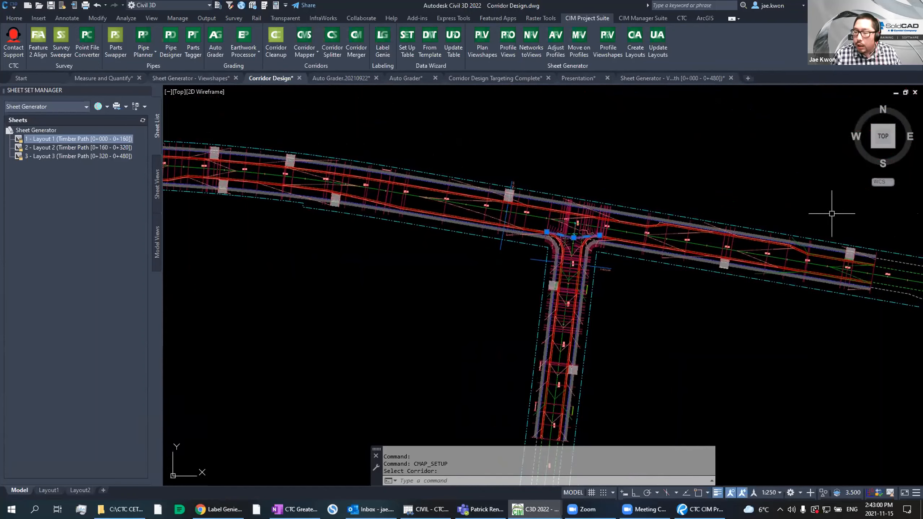
{"action": "key", "text": "Escape"}
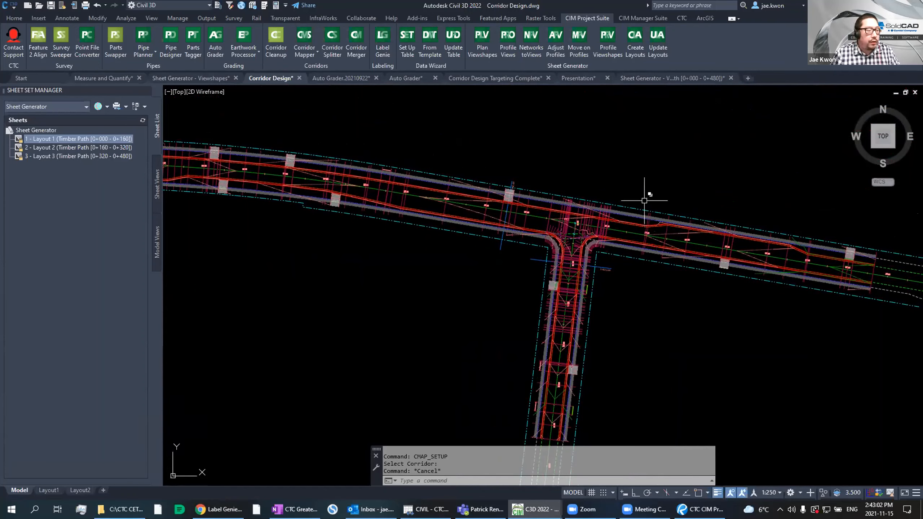
{"action": "middle_click_drag", "start_coordinate": [640, 192], "coordinate": [579, 192]}
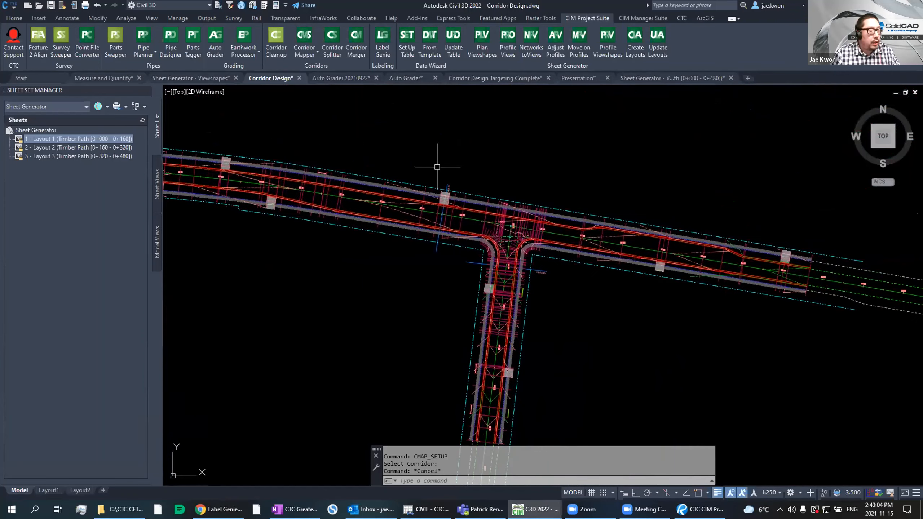
{"action": "middle_click_drag", "start_coordinate": [436, 161], "coordinate": [402, 124]}
{"action": "middle_click_drag", "start_coordinate": [314, 189], "coordinate": [329, 199]}
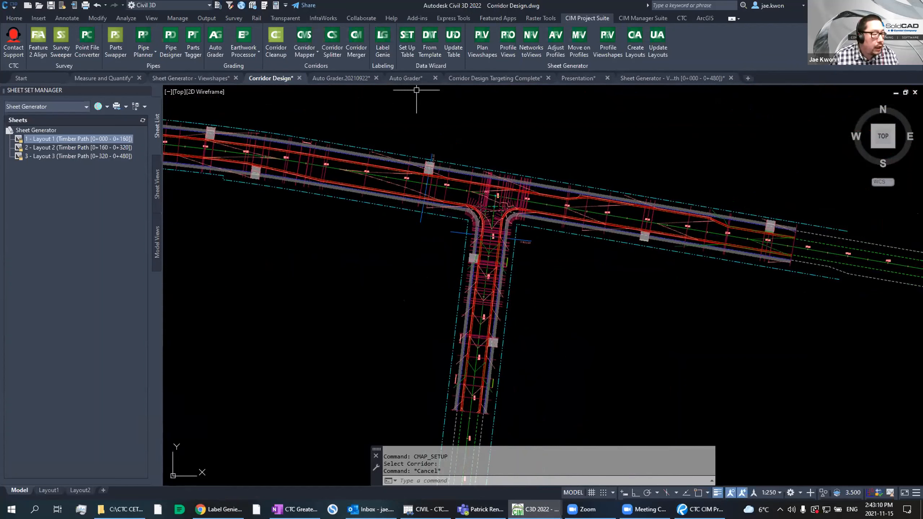
{"action": "left_click", "coordinate": [617, 127]}
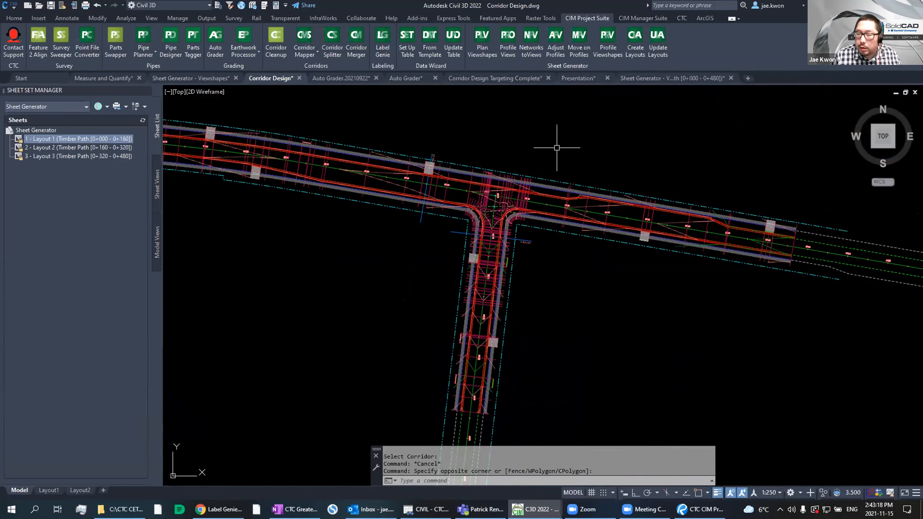
{"action": "mouse_move", "coordinate": [605, 155]}
{"action": "middle_mouse_down"}
{"action": "mouse_move", "coordinate": [545, 141]}
{"action": "mouse_move", "coordinate": [623, 144]}
{"action": "mouse_move", "coordinate": [619, 162]}
{"action": "middle_mouse_up"}
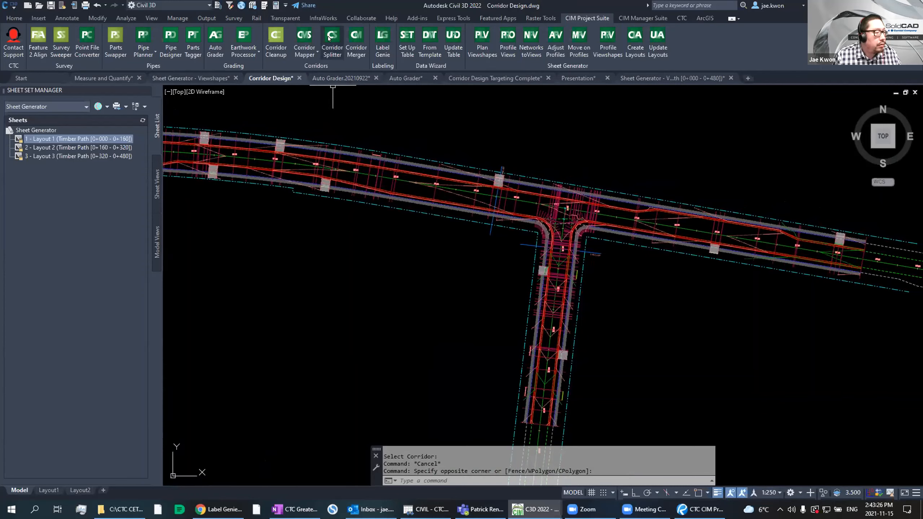
{"action": "left_click", "coordinate": [339, 51]}
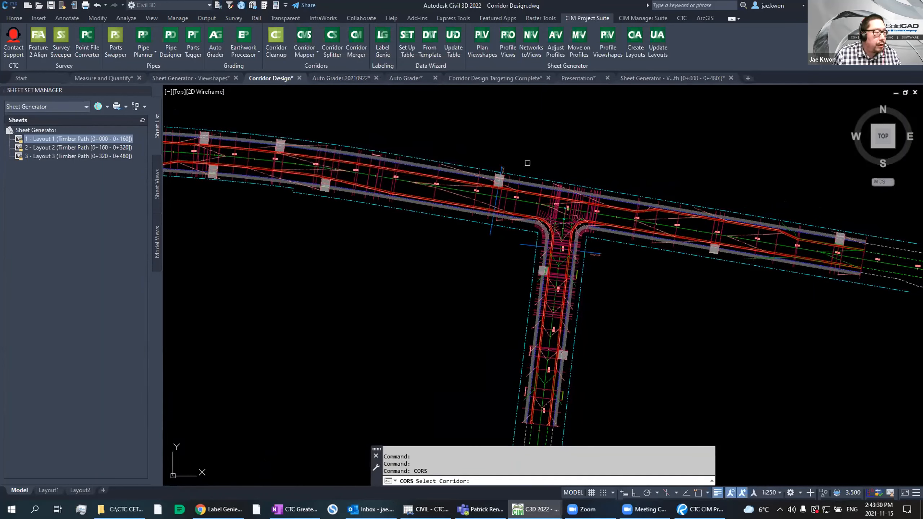
{"action": "scroll", "coordinate": [513, 248], "scroll_direction": "up", "scroll_amount": 4}
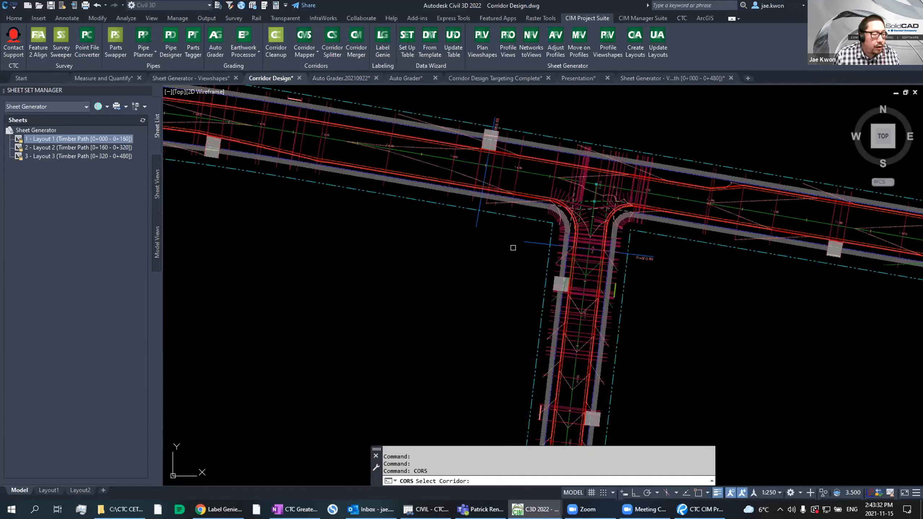
{"action": "middle_click_drag", "start_coordinate": [489, 262], "coordinate": [418, 289]}
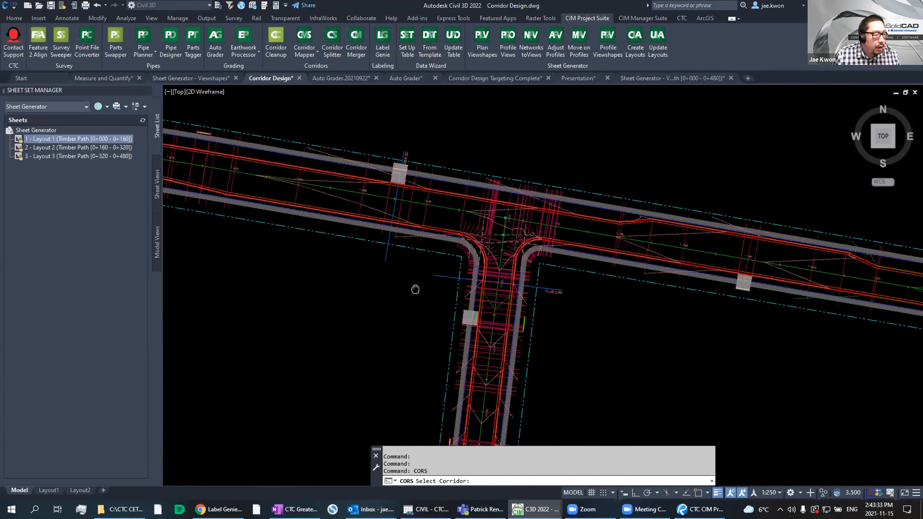
{"action": "scroll", "coordinate": [422, 192], "scroll_direction": "up", "scroll_amount": 3}
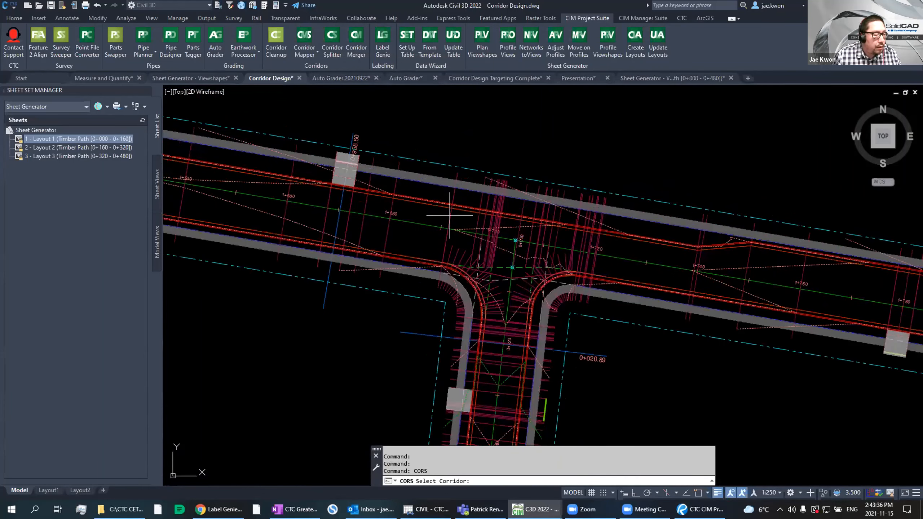
{"action": "left_click", "coordinate": [390, 231]}
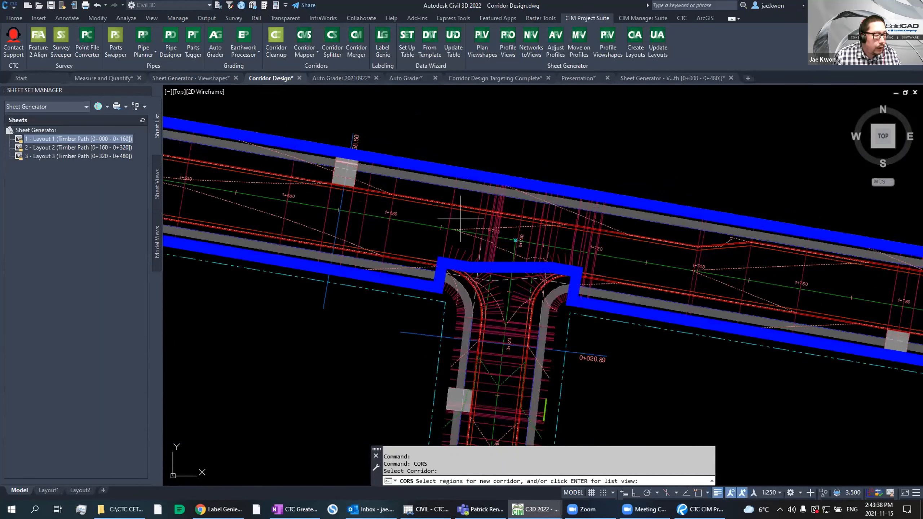
{"action": "scroll", "coordinate": [452, 264], "scroll_direction": "down", "scroll_amount": 2}
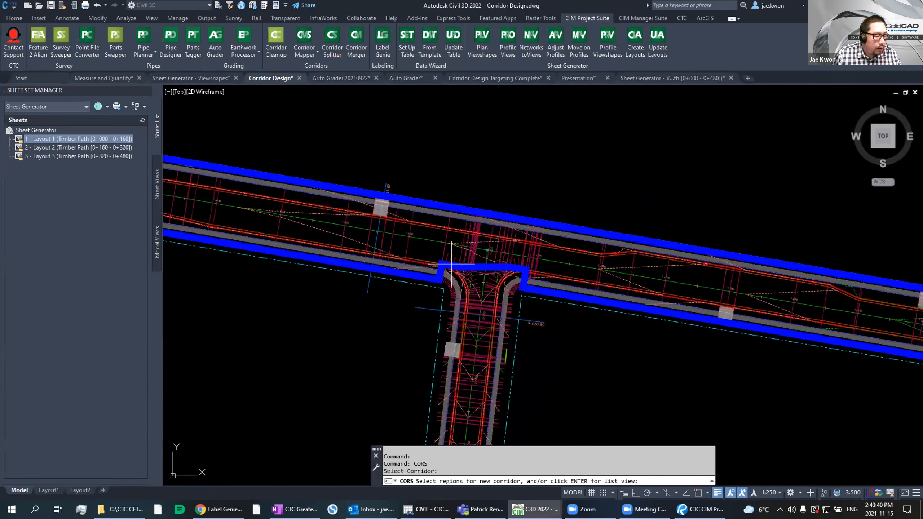
{"action": "middle_click_drag", "start_coordinate": [473, 277], "coordinate": [487, 233]}
{"action": "scroll", "coordinate": [672, 214], "scroll_direction": "down", "scroll_amount": 2}
{"action": "key", "text": "Escape"}
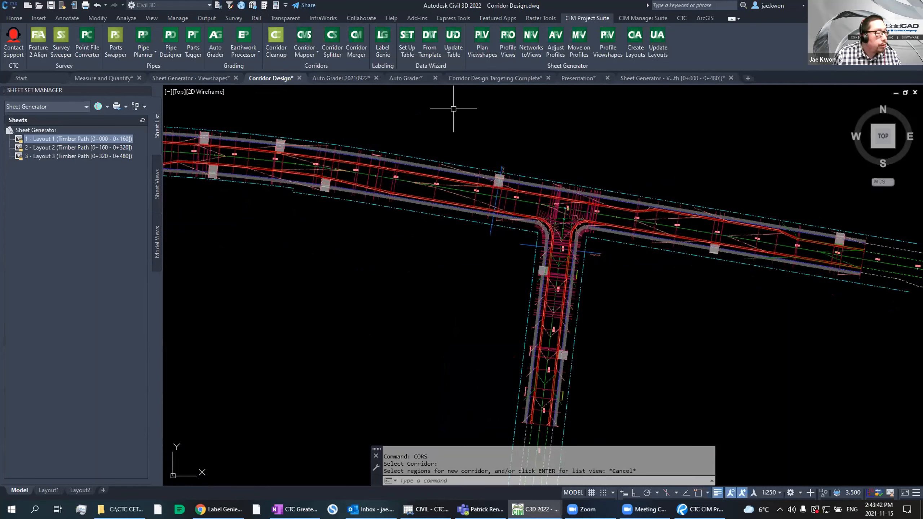
{"action": "key", "text": "Escape"}
{"action": "key", "text": "Escape"}
{"action": "key", "text": "Escape"}
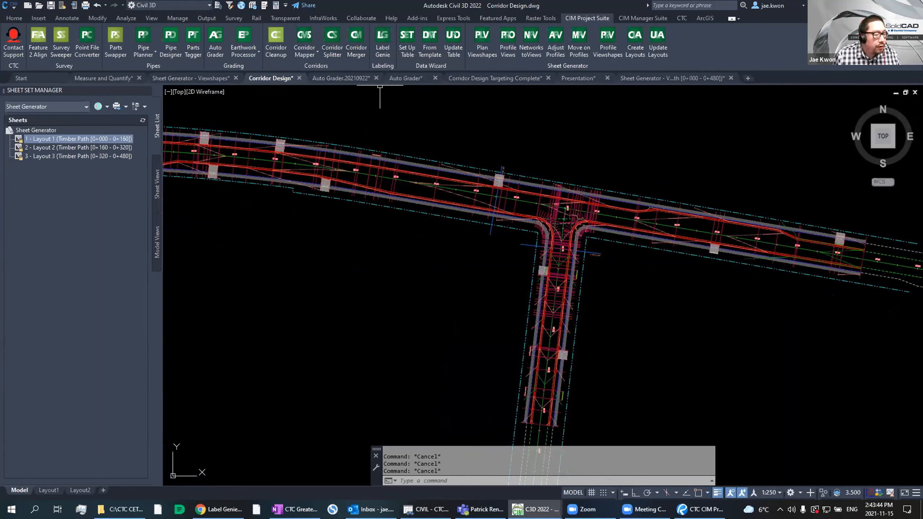
Step: In Corridor Splitter, assign the Main Street corridor's 2nd Ave baseline and its Full Road - 2nd Ave region to the second new corridor
{"action": "key", "text": "Return"}
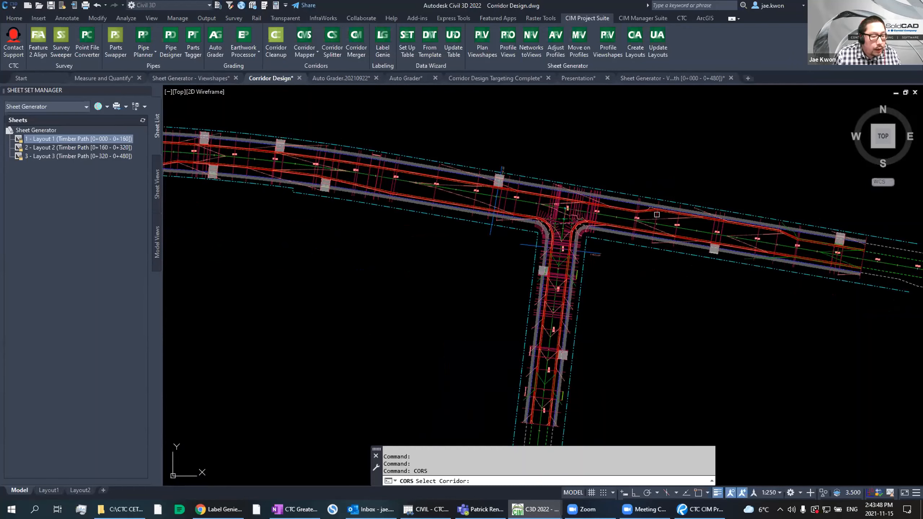
{"action": "left_click", "coordinate": [656, 214]}
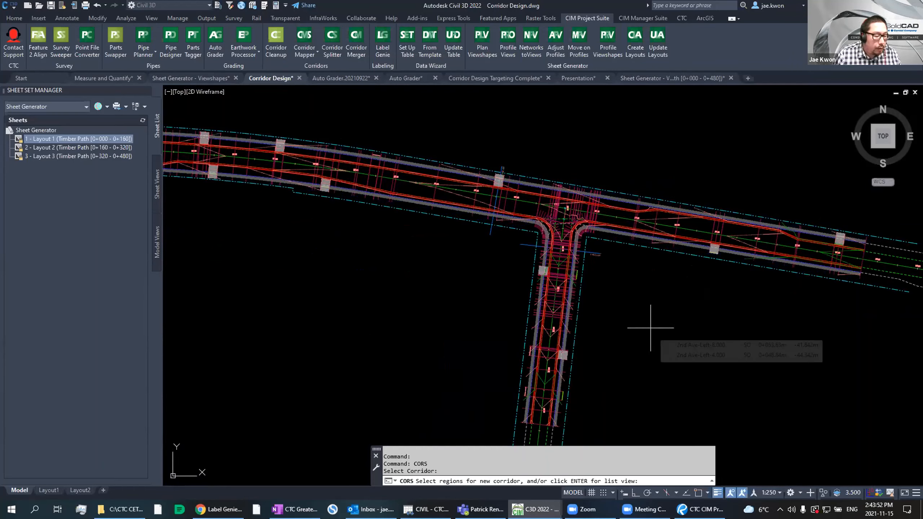
{"action": "key", "text": "Return"}
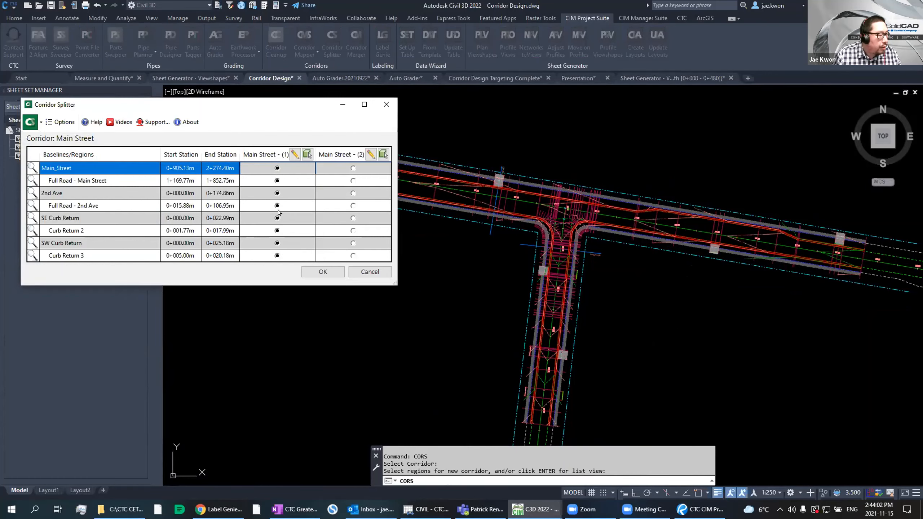
{"action": "left_click", "coordinate": [65, 194]}
{"action": "left_click", "coordinate": [66, 206]}
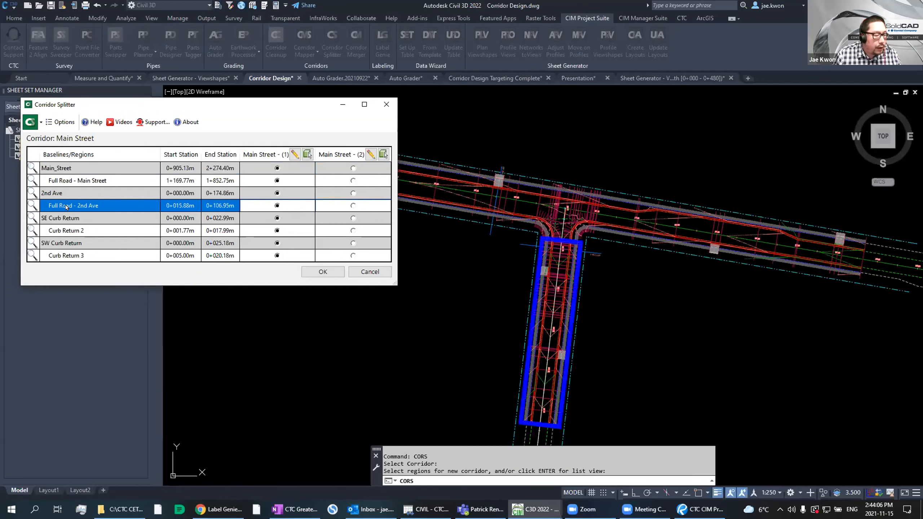
{"action": "left_click", "coordinate": [72, 195]}
{"action": "left_click", "coordinate": [76, 206]}
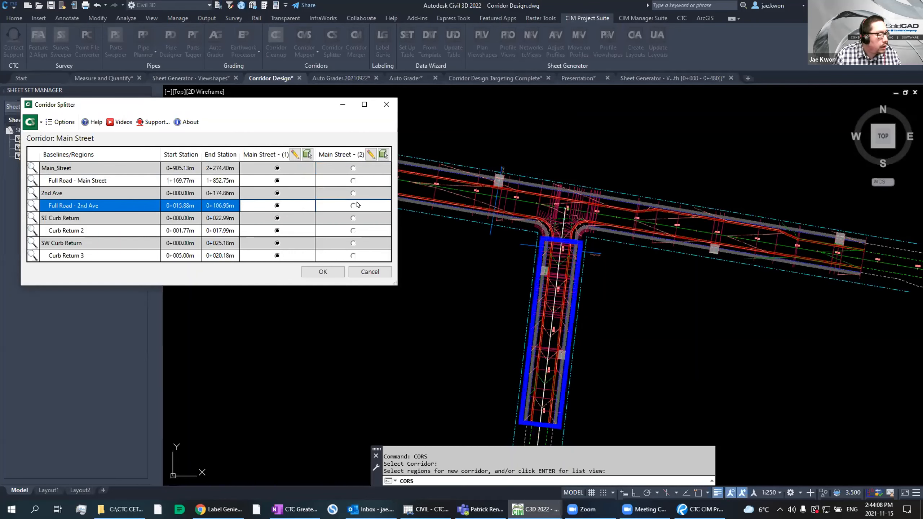
{"action": "left_click", "coordinate": [354, 194]}
{"action": "left_click", "coordinate": [350, 206]}
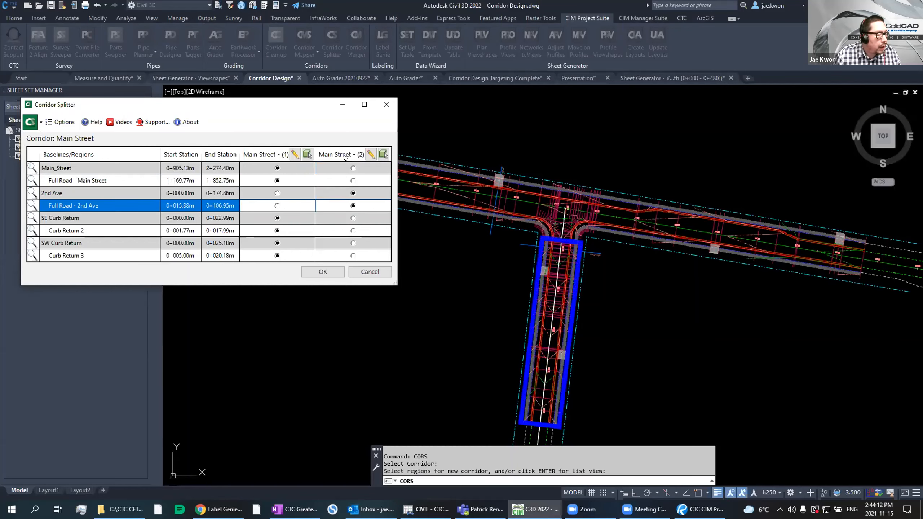
Step: Name the second split corridor "2nd Ave Corridor" and the first one "Main St Corridor"
{"action": "left_click", "coordinate": [370, 154]}
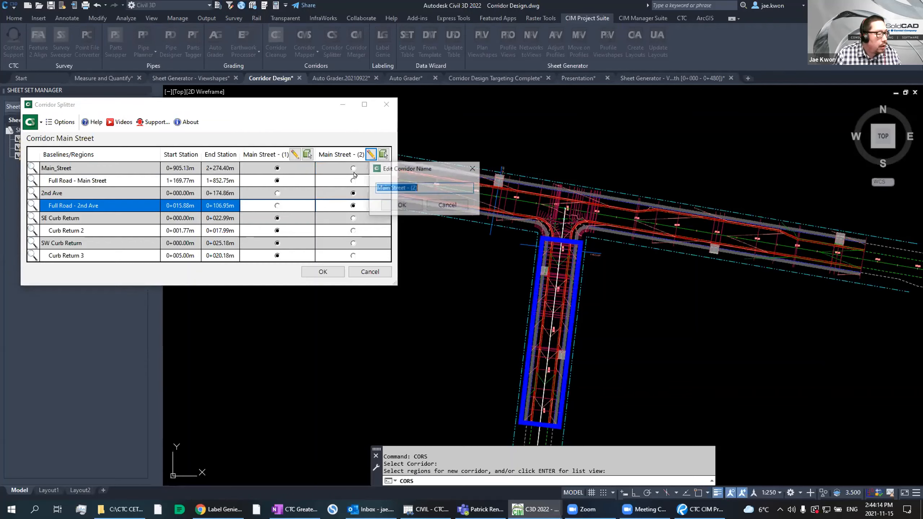
{"action": "type", "text": "2nd Ave Corridor"}
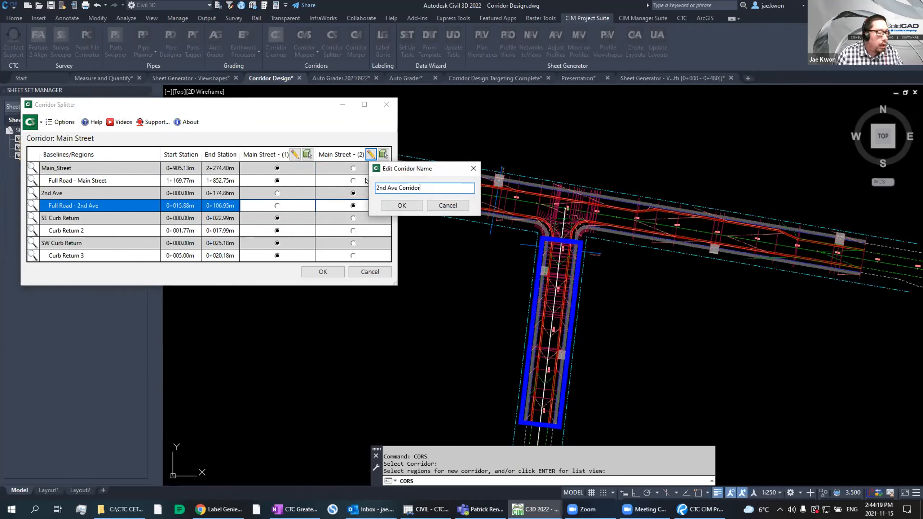
{"action": "left_click", "coordinate": [402, 205]}
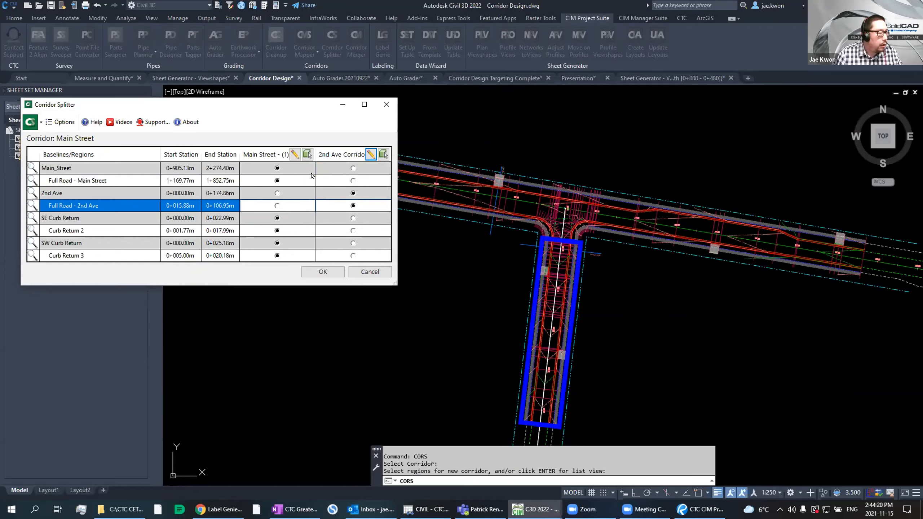
{"action": "left_click", "coordinate": [294, 156]}
{"action": "type", "text": "Main St"}
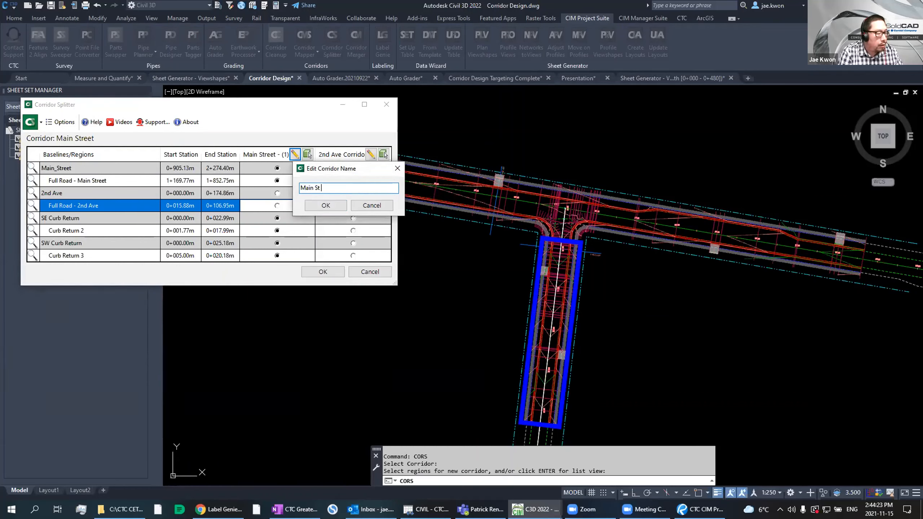
{"action": "type", "text": " Corridor"}
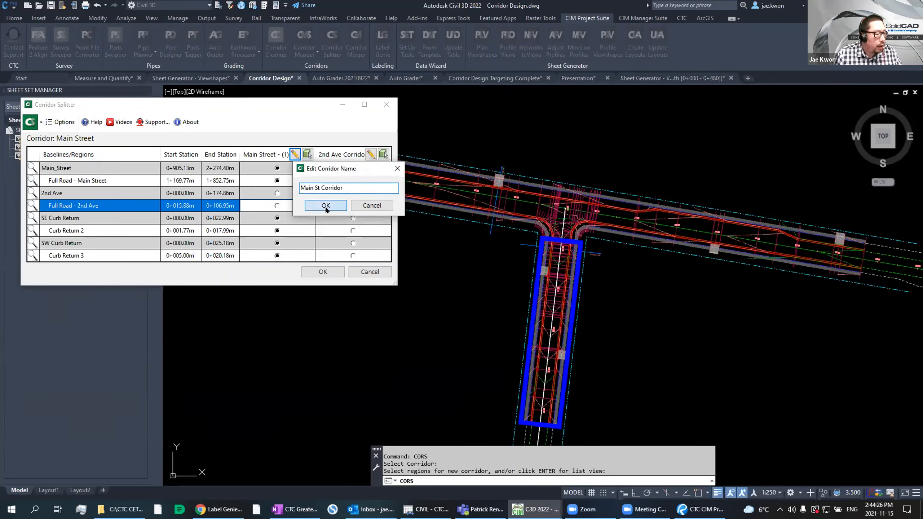
{"action": "left_click", "coordinate": [325, 206]}
Step: Split the Main Street corridor into the two named corridors, confirming the split, and clear the selection
{"action": "left_click", "coordinate": [323, 272]}
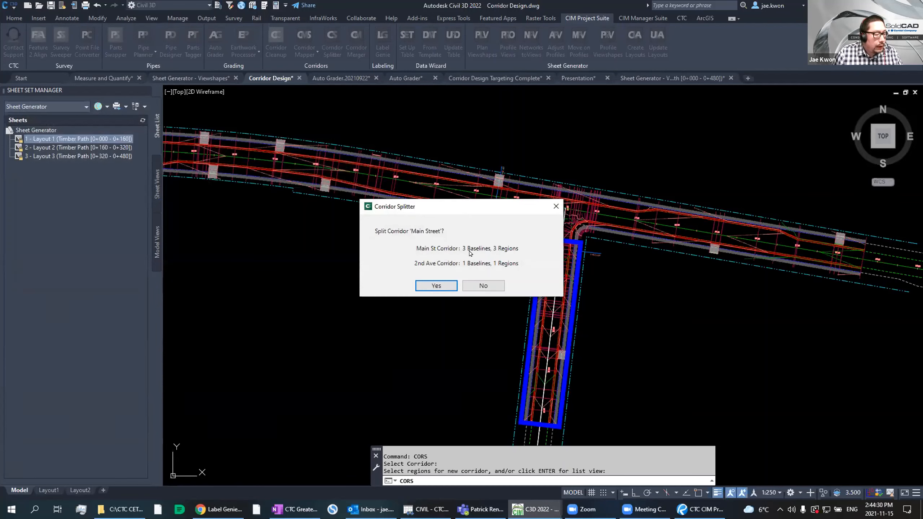
{"action": "left_click", "coordinate": [429, 287]}
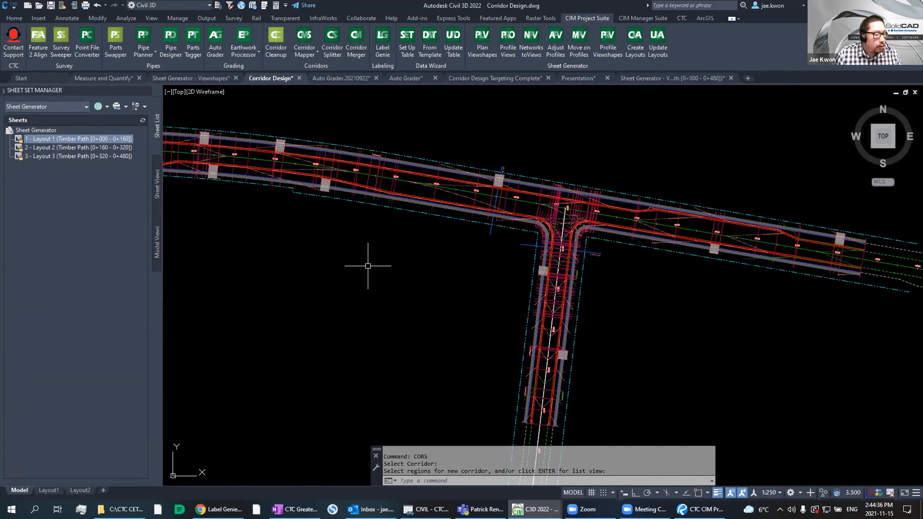
{"action": "key", "text": "Escape"}
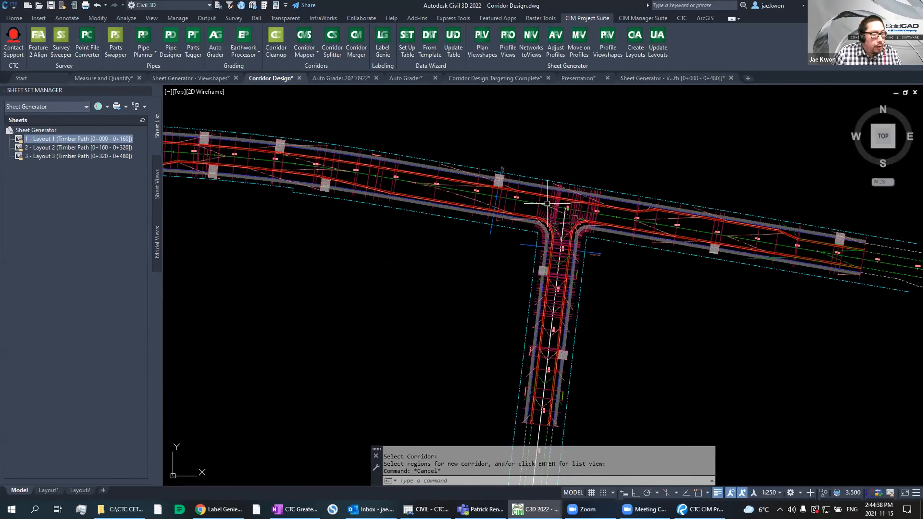
{"action": "scroll", "coordinate": [547, 204], "scroll_direction": "up", "scroll_amount": 1}
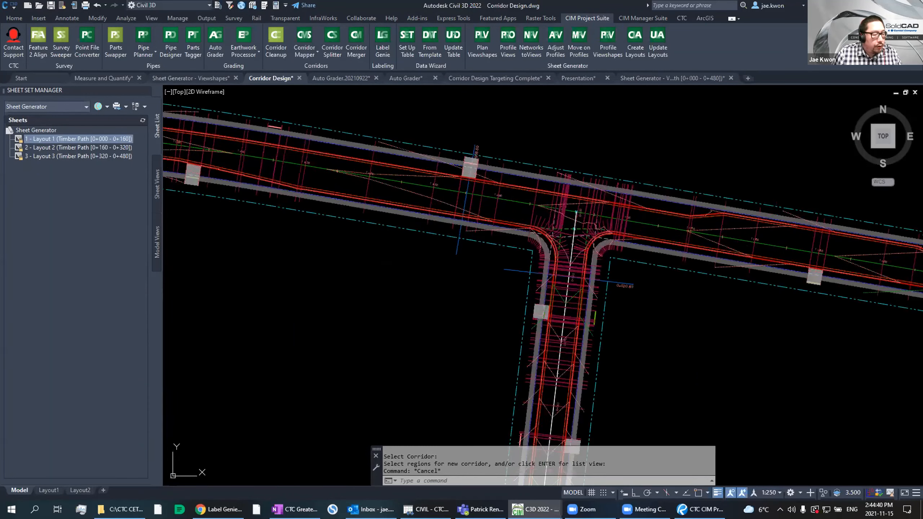
Step: Check the split result by selecting the Main Street corridor and the 2nd Ave corridor in turn, clearing each selection
{"action": "left_click", "coordinate": [536, 197]}
{"action": "key", "text": "Escape"}
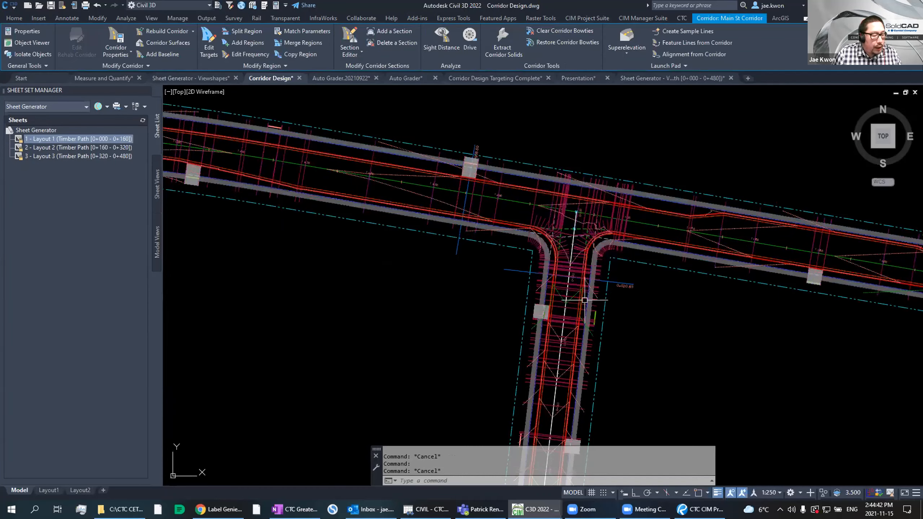
{"action": "left_click", "coordinate": [584, 304]}
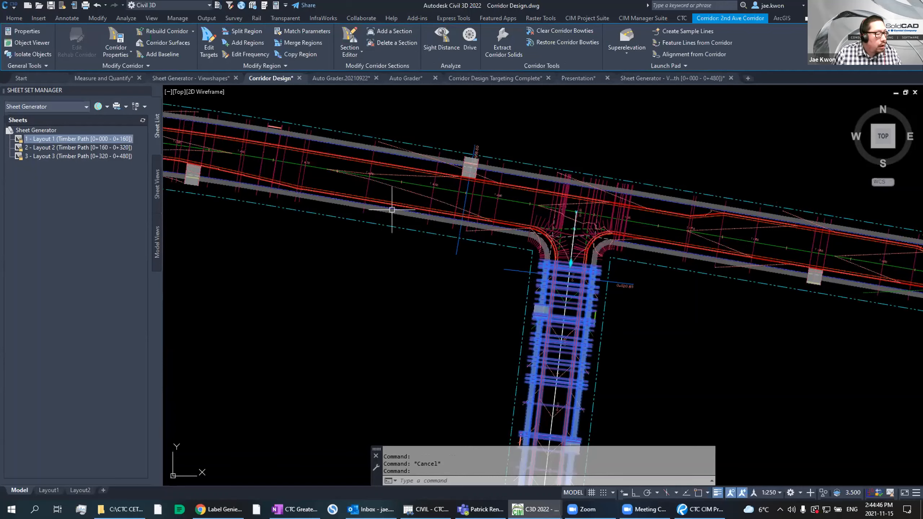
{"action": "key", "text": "Escape"}
Step: Check the finished-ground surfaces of the Main St and 2nd Ave corridors by selecting each one separately and clearing the selection
{"action": "left_click", "coordinate": [402, 176]}
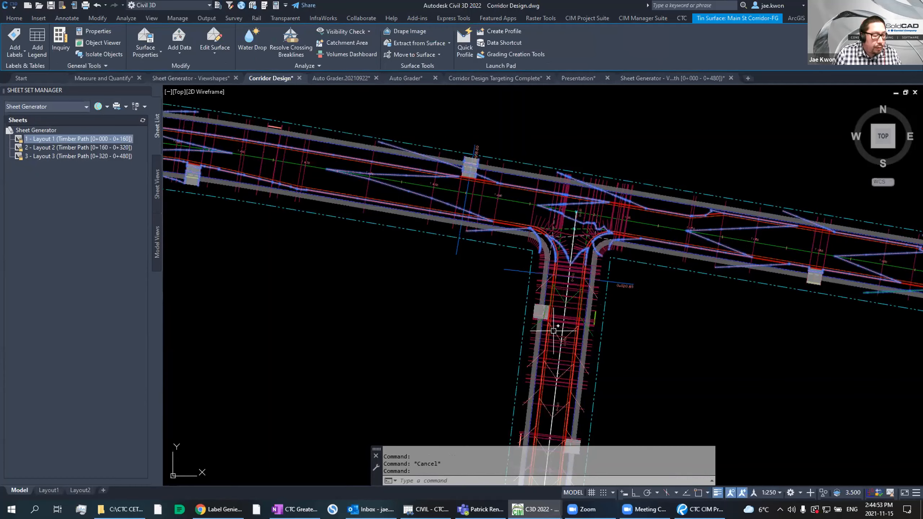
{"action": "key", "text": "Escape"}
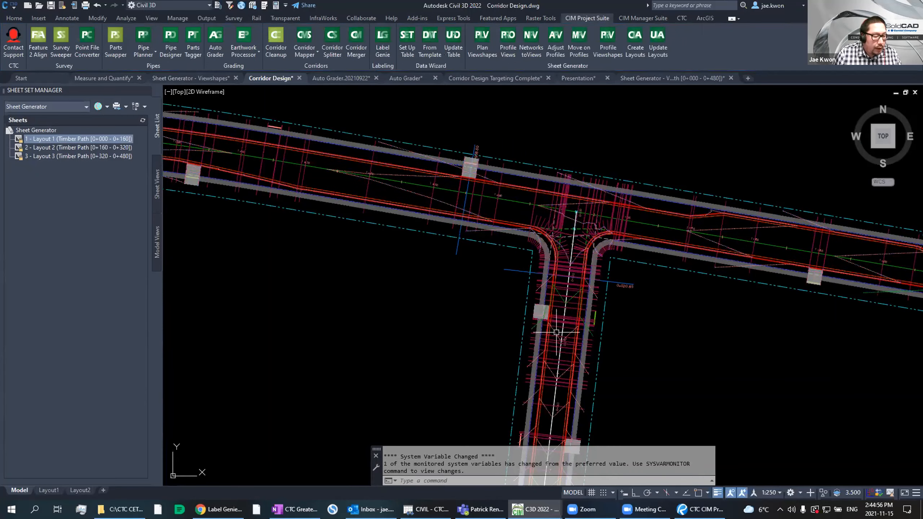
{"action": "left_click", "coordinate": [556, 332]}
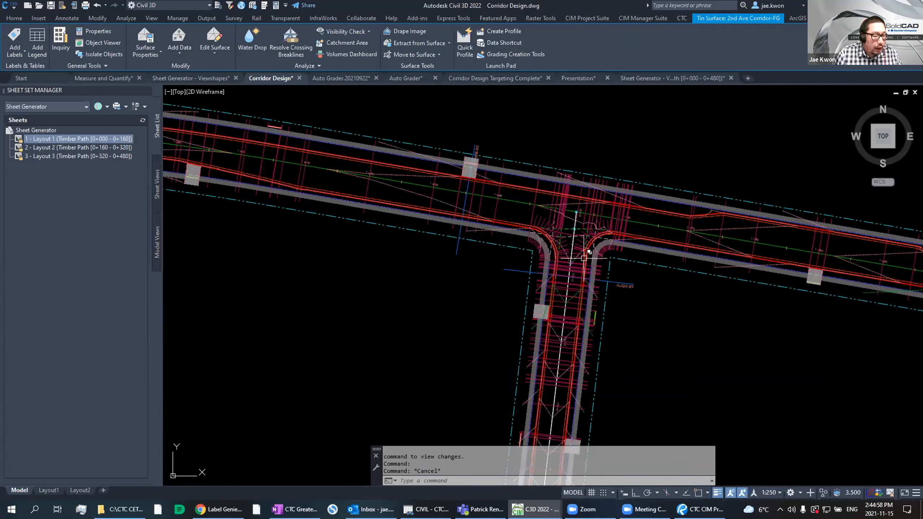
{"action": "key", "text": "Escape"}
Step: Start Corridor Merger and choose the Main St Corridor and the 2nd Ave Corridor as the corridors to merge
{"action": "middle_click_drag", "start_coordinate": [436, 163], "coordinate": [364, 167]}
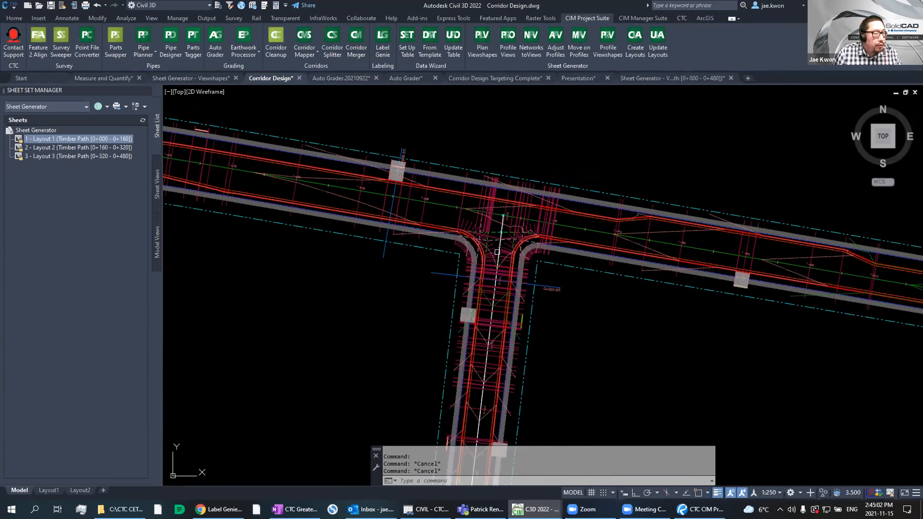
{"action": "left_click", "coordinate": [348, 49]}
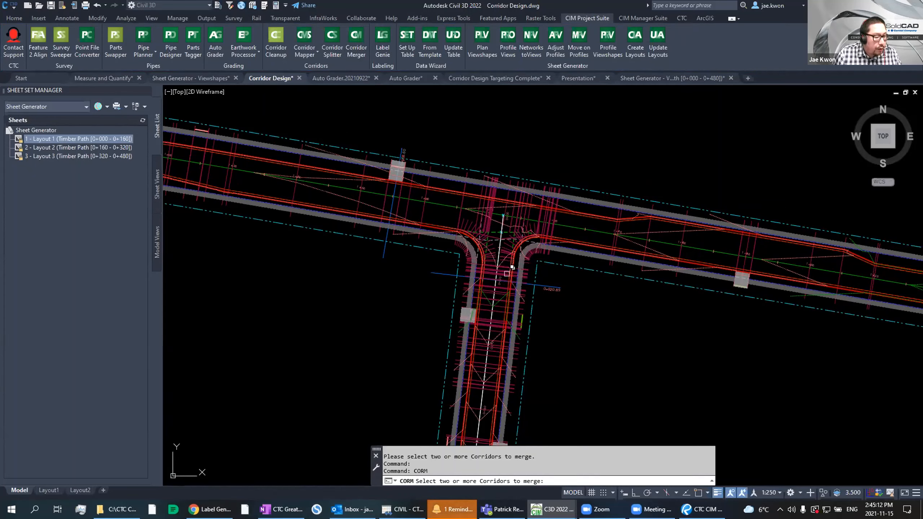
{"action": "left_click", "coordinate": [475, 410]}
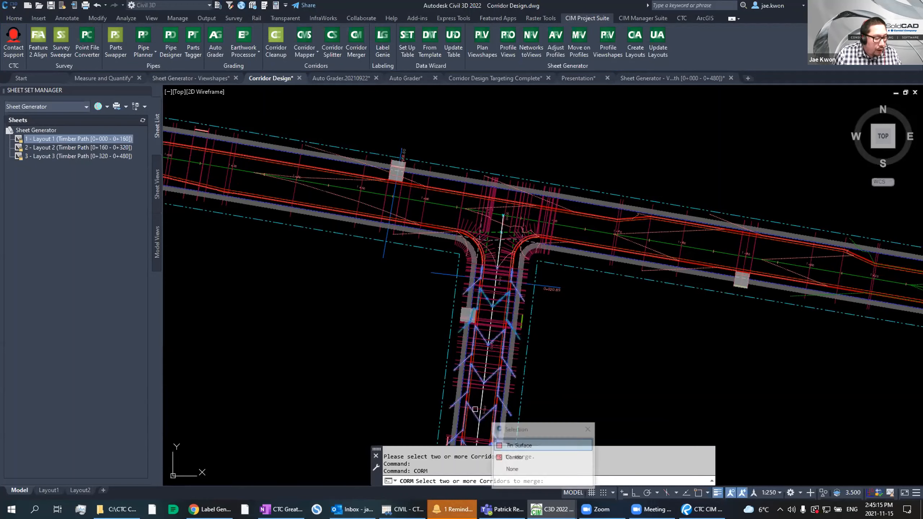
{"action": "left_click", "coordinate": [618, 226]}
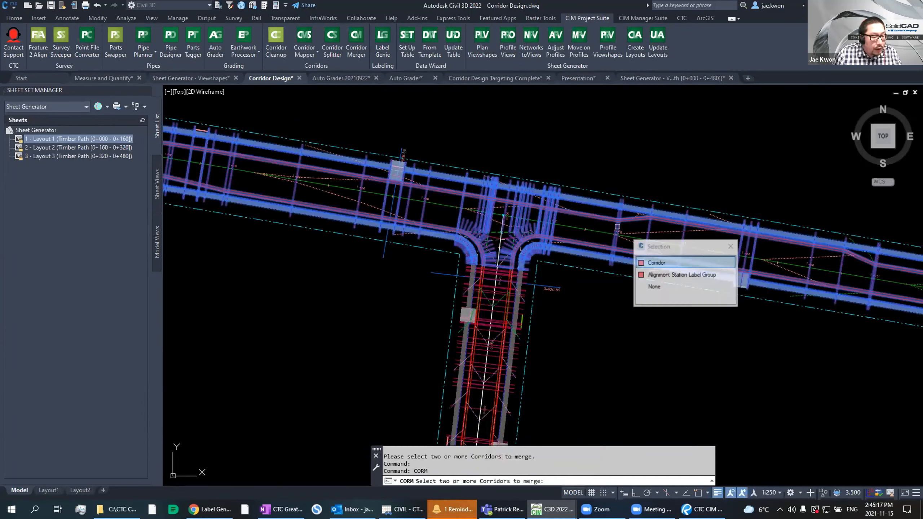
{"action": "left_click", "coordinate": [656, 263]}
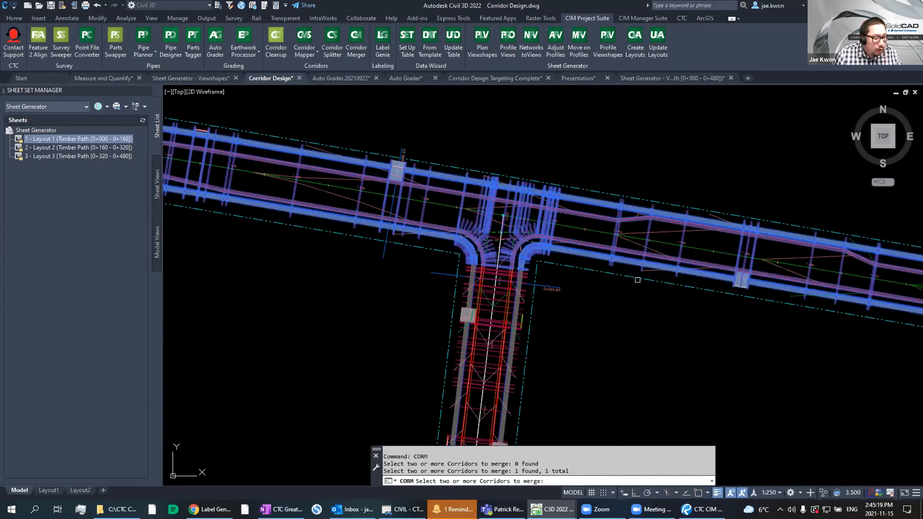
{"action": "left_click", "coordinate": [491, 391]}
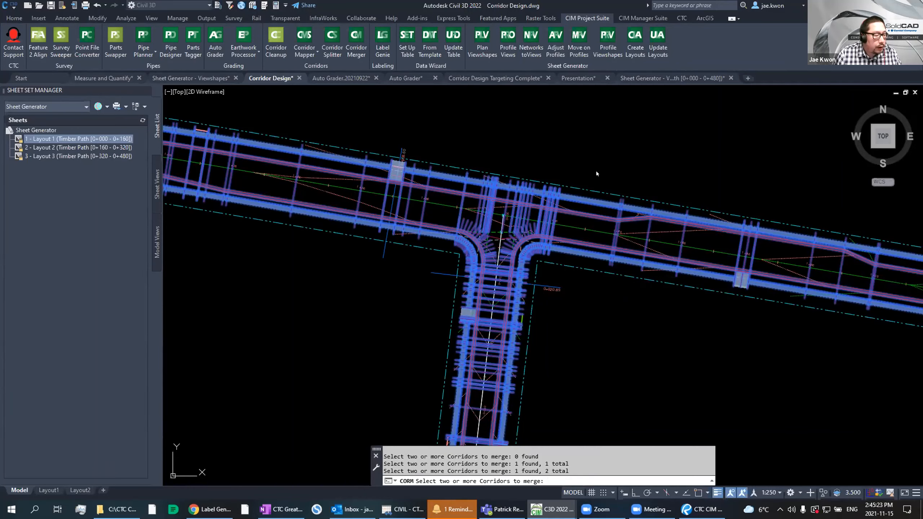
{"action": "key", "text": "Return"}
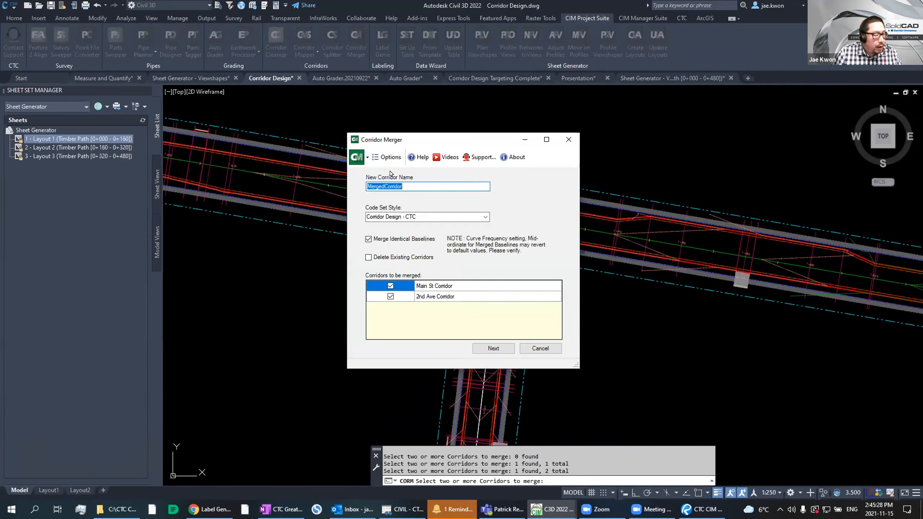
Step: Merge both corridors into MergedCorridor, deleting the existing corridors and adding the Main St and 2nd Ave FG surfaces to the new one
{"action": "left_click", "coordinate": [368, 258]}
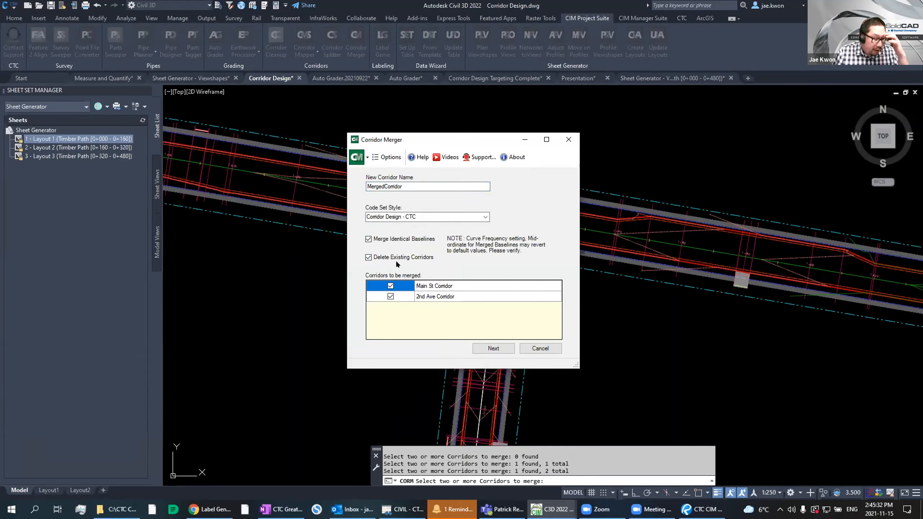
{"action": "left_click", "coordinate": [496, 349]}
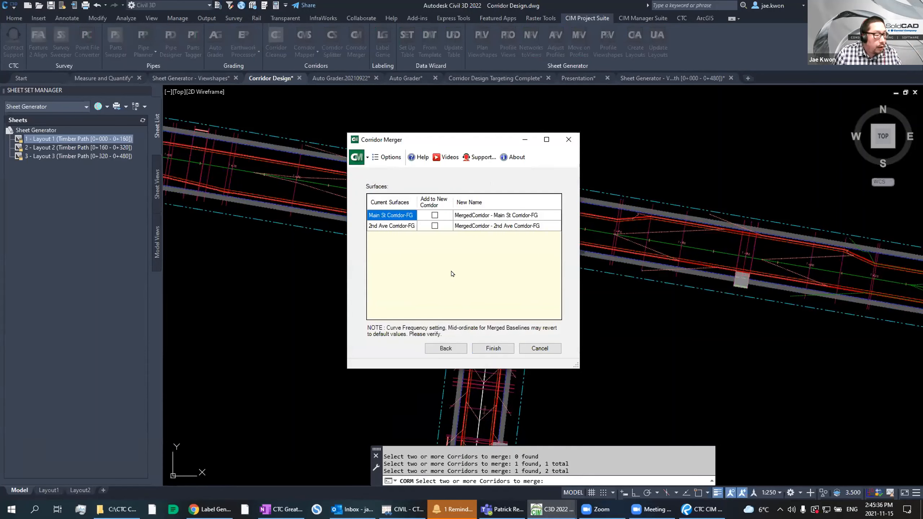
{"action": "left_click", "coordinate": [434, 215]}
{"action": "left_click", "coordinate": [435, 225]}
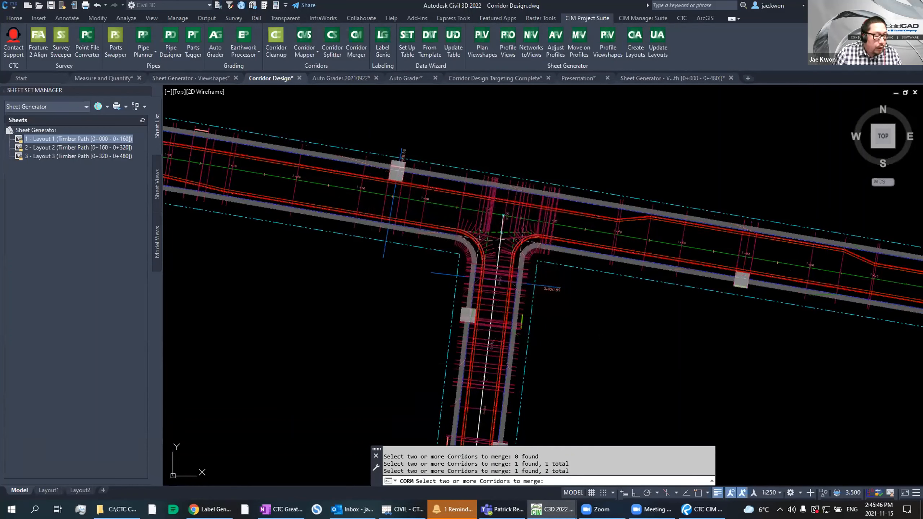
{"action": "key", "text": "Escape"}
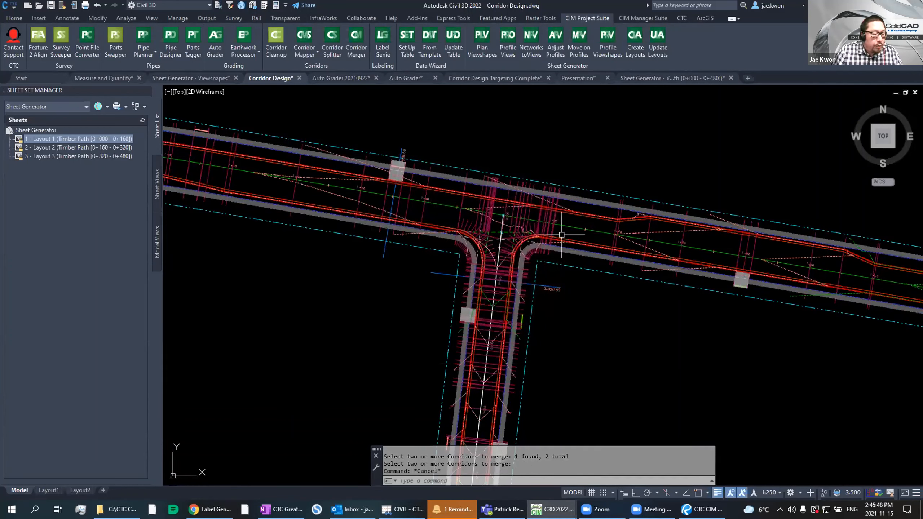
Step: Inspect the merged corridor and one of its TIN surfaces at the intersection, clearing each selection
{"action": "left_click", "coordinate": [618, 223]}
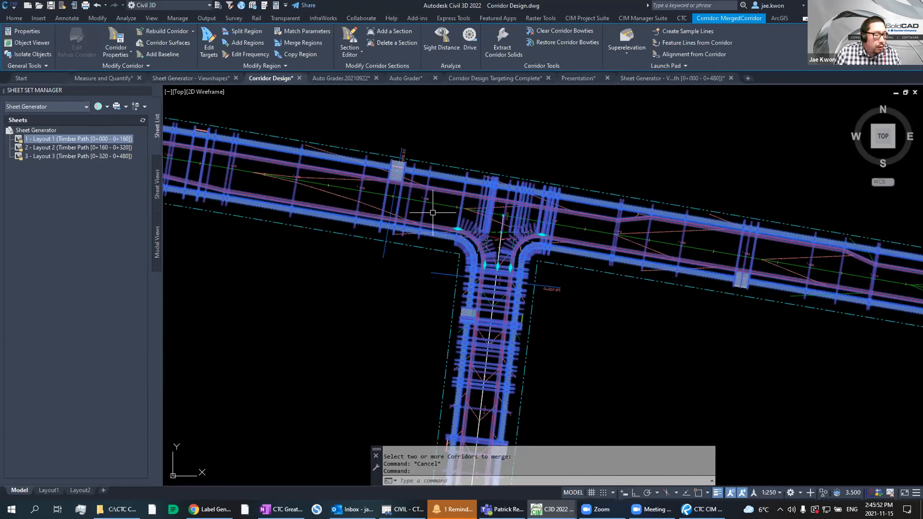
{"action": "key", "text": "Escape"}
{"action": "left_click", "coordinate": [364, 205]}
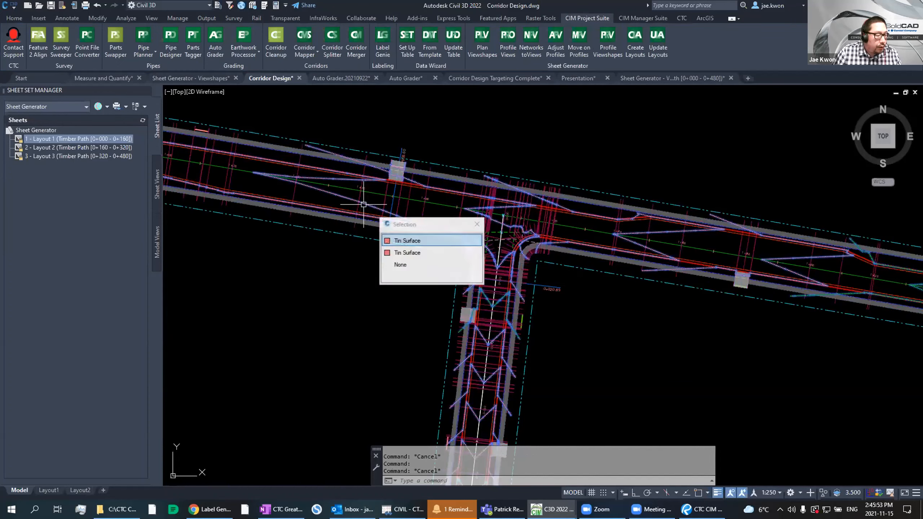
{"action": "left_click", "coordinate": [406, 241]}
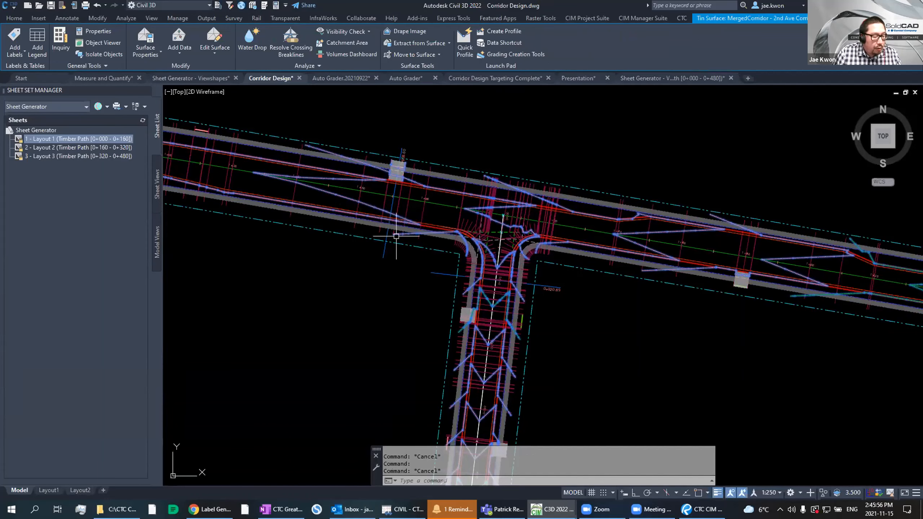
{"action": "key", "text": "Escape"}
Step: Examine the merged corridor along Main Street, through the 2nd Ave intersection and down the side road
{"action": "scroll", "coordinate": [337, 283], "scroll_direction": "down", "scroll_amount": 2}
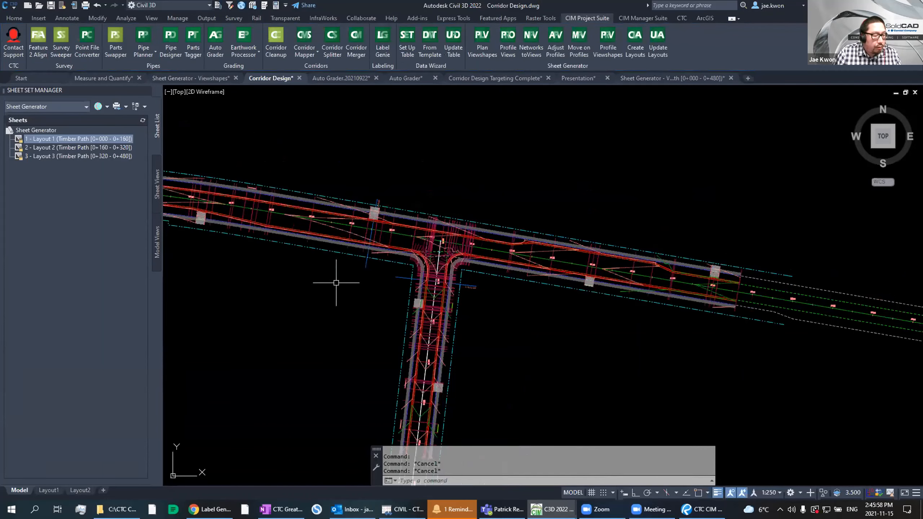
{"action": "middle_click_drag", "start_coordinate": [392, 289], "coordinate": [442, 250]}
{"action": "middle_click_drag", "start_coordinate": [375, 258], "coordinate": [406, 277]}
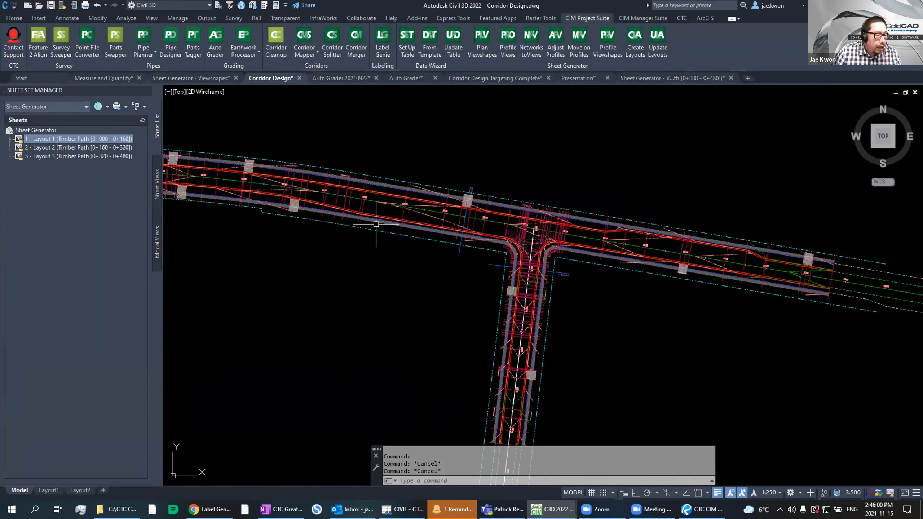
{"action": "mouse_move", "coordinate": [376, 233]}
{"action": "middle_mouse_down"}
{"action": "mouse_move", "coordinate": [383, 291]}
{"action": "mouse_move", "coordinate": [458, 303]}
{"action": "mouse_move", "coordinate": [576, 287]}
{"action": "middle_mouse_up"}
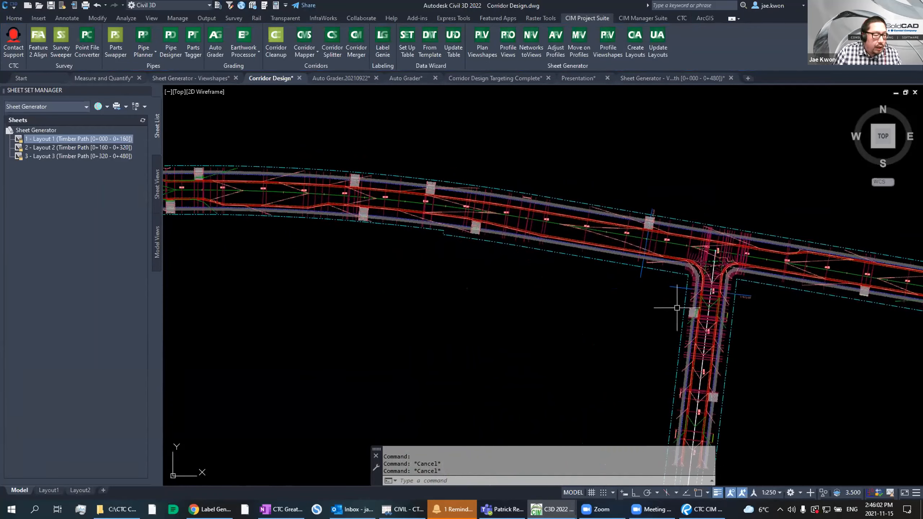
{"action": "scroll", "coordinate": [734, 295], "scroll_direction": "up", "scroll_amount": 2}
{"action": "middle_click_drag", "start_coordinate": [773, 295], "coordinate": [625, 288]}
{"action": "mouse_move", "coordinate": [386, 283]}
{"action": "middle_mouse_down"}
{"action": "mouse_move", "coordinate": [439, 295]}
{"action": "mouse_move", "coordinate": [476, 280]}
{"action": "mouse_move", "coordinate": [583, 289]}
{"action": "middle_mouse_up"}
{"action": "scroll", "coordinate": [436, 299], "scroll_direction": "down", "scroll_amount": 2}
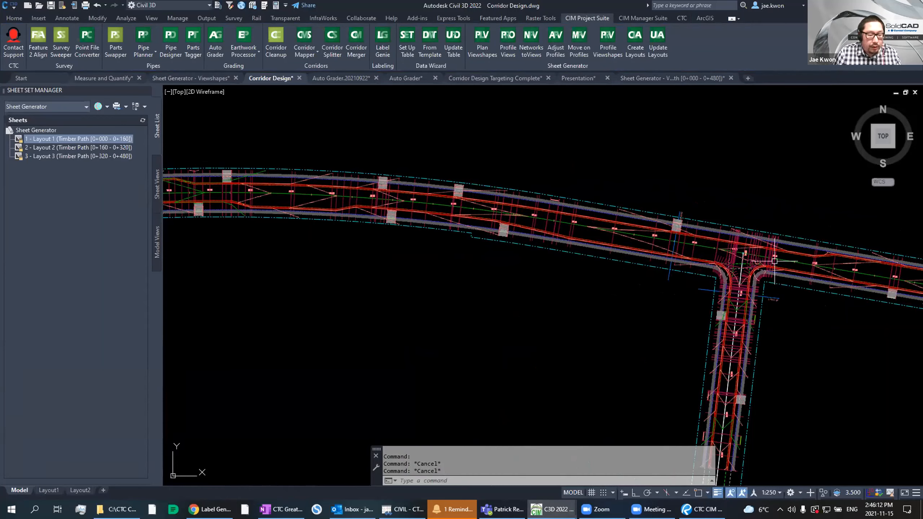
{"action": "mouse_move", "coordinate": [794, 340]}
{"action": "middle_mouse_down"}
{"action": "mouse_move", "coordinate": [697, 319]}
{"action": "mouse_move", "coordinate": [702, 308]}
{"action": "mouse_move", "coordinate": [618, 295]}
{"action": "middle_mouse_up"}
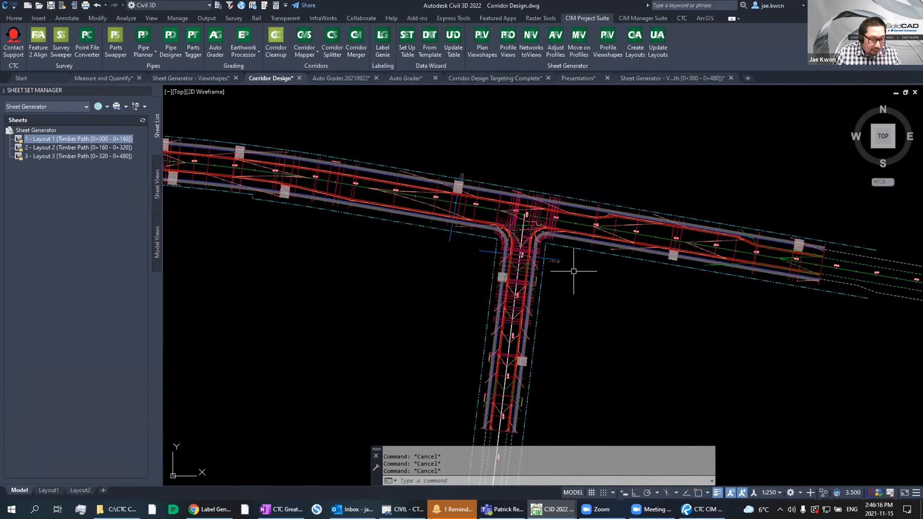
{"action": "scroll", "coordinate": [574, 271], "scroll_direction": "up", "scroll_amount": 3}
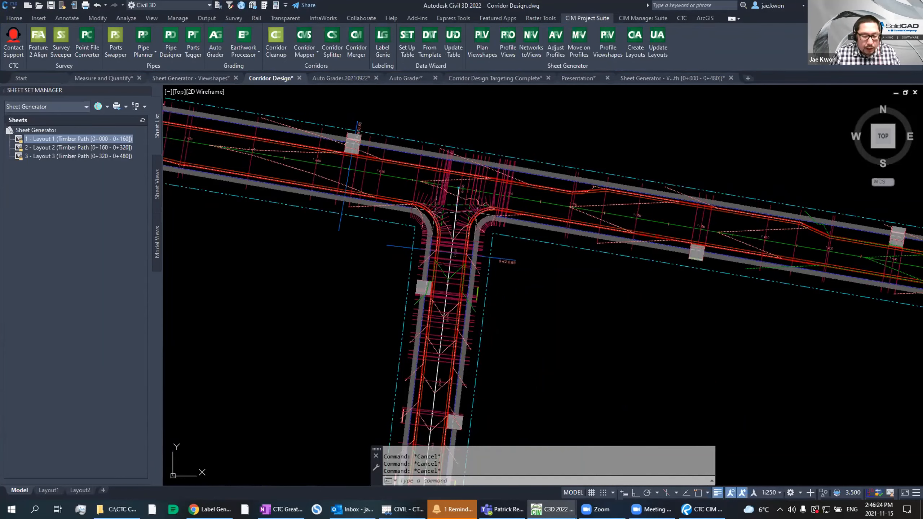
{"action": "mouse_move", "coordinate": [313, 279]}
{"action": "middle_mouse_down"}
{"action": "mouse_move", "coordinate": [375, 290]}
{"action": "mouse_move", "coordinate": [429, 264]}
{"action": "mouse_move", "coordinate": [473, 313]}
{"action": "middle_mouse_up"}
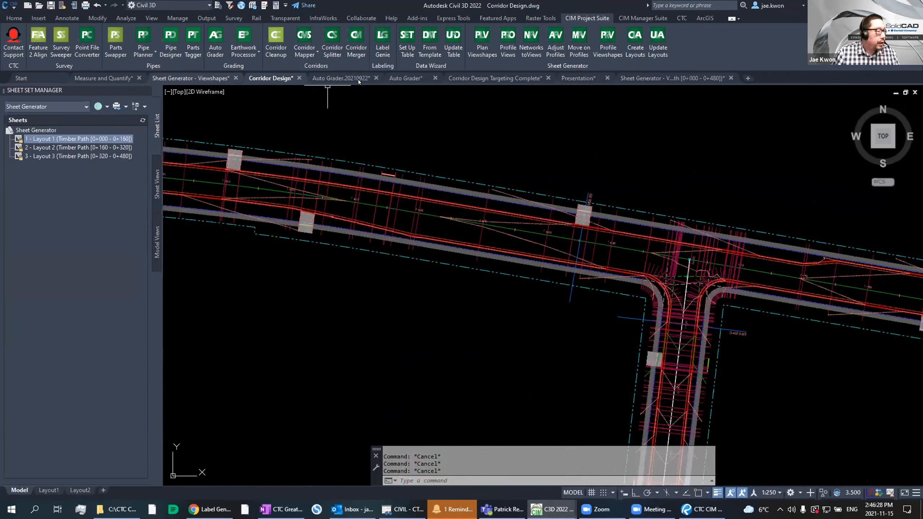
Step: Switch to the Auto Grader drawing and look over the building and parking lot site
{"action": "left_click", "coordinate": [405, 78]}
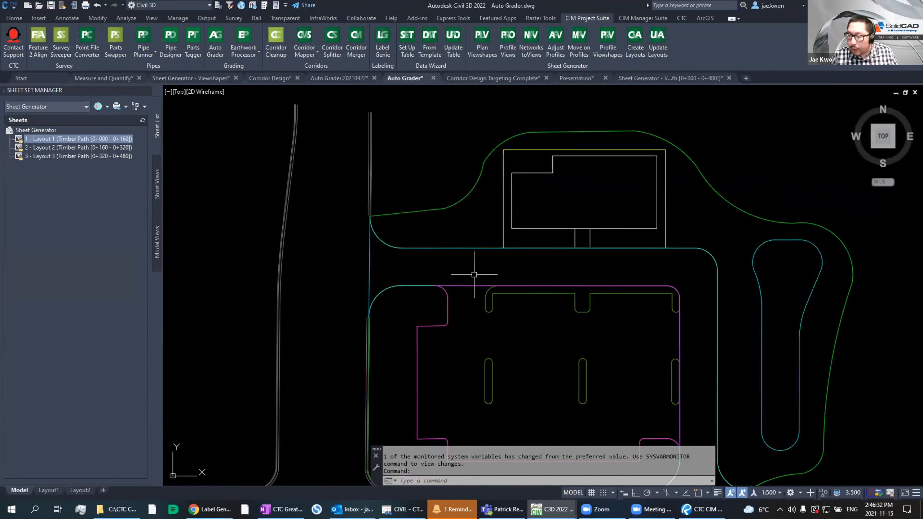
{"action": "key", "text": "Escape"}
{"action": "scroll", "coordinate": [565, 284], "scroll_direction": "down", "scroll_amount": 3}
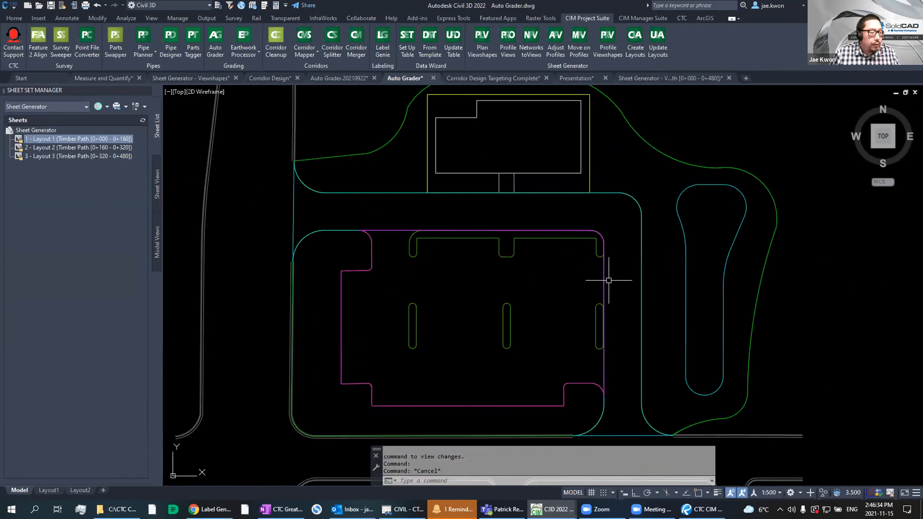
Step: Examine the subdivision layout in the Auto Grader drawing, focusing on the cul-de-sac lots and the long pond outline beside them
{"action": "scroll", "coordinate": [618, 251], "scroll_direction": "down", "scroll_amount": 4}
{"action": "scroll", "coordinate": [490, 247], "scroll_direction": "up", "scroll_amount": 5}
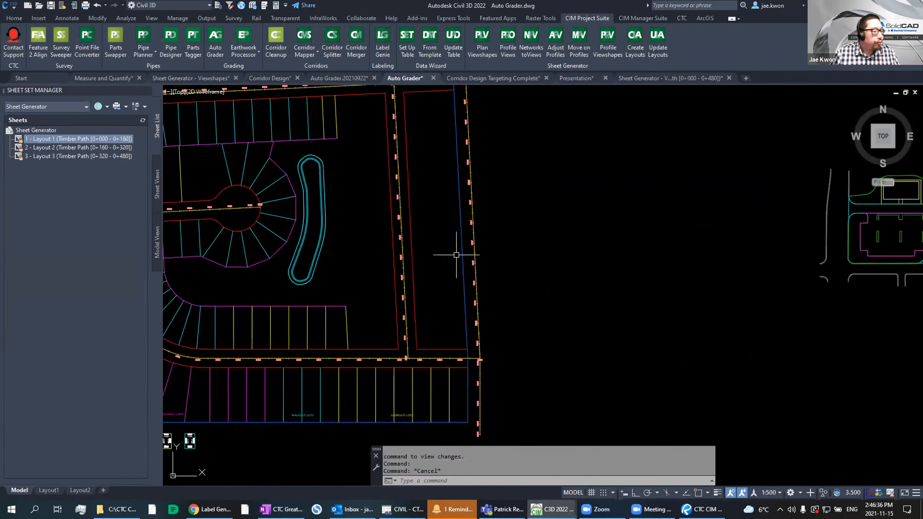
{"action": "mouse_move", "coordinate": [458, 254]}
{"action": "middle_mouse_down"}
{"action": "mouse_move", "coordinate": [673, 235]}
{"action": "mouse_move", "coordinate": [737, 244]}
{"action": "middle_mouse_up"}
{"action": "mouse_move", "coordinate": [612, 218]}
{"action": "middle_mouse_down"}
{"action": "mouse_move", "coordinate": [635, 255]}
{"action": "mouse_move", "coordinate": [656, 250]}
{"action": "middle_mouse_up"}
{"action": "scroll", "coordinate": [640, 242], "scroll_direction": "up", "scroll_amount": 1}
{"action": "scroll", "coordinate": [664, 247], "scroll_direction": "down", "scroll_amount": 4}
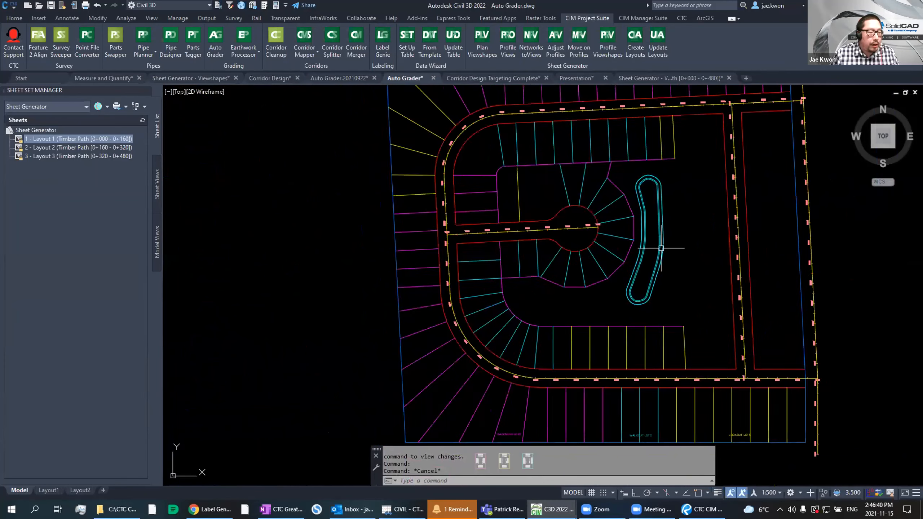
{"action": "mouse_move", "coordinate": [825, 278]}
{"action": "middle_mouse_down"}
{"action": "mouse_move", "coordinate": [407, 251]}
{"action": "mouse_move", "coordinate": [819, 241]}
{"action": "middle_mouse_up"}
{"action": "scroll", "coordinate": [570, 233], "scroll_direction": "up", "scroll_amount": 4}
{"action": "scroll", "coordinate": [570, 233], "scroll_direction": "down", "scroll_amount": 5}
{"action": "scroll", "coordinate": [622, 237], "scroll_direction": "up", "scroll_amount": 2}
{"action": "middle_click_drag", "start_coordinate": [618, 244], "coordinate": [635, 262]}
{"action": "scroll", "coordinate": [642, 259], "scroll_direction": "up", "scroll_amount": 3}
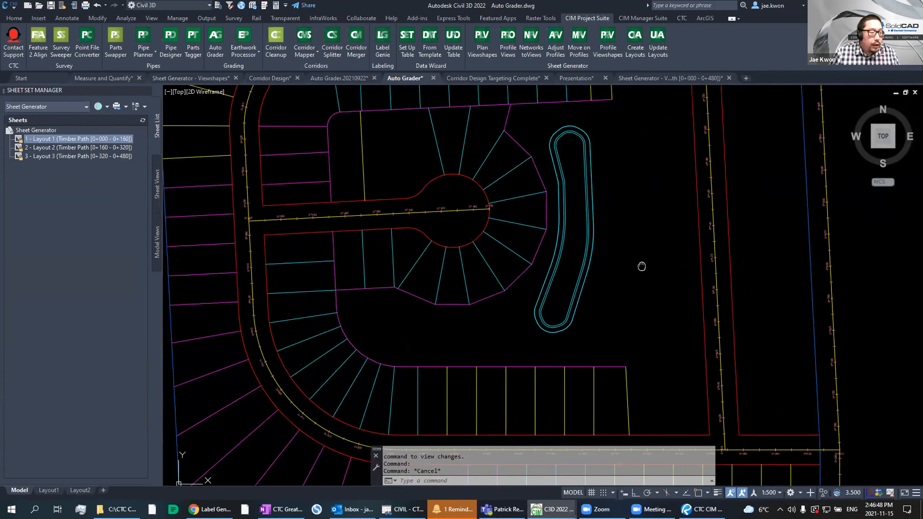
{"action": "scroll", "coordinate": [657, 277], "scroll_direction": "down", "scroll_amount": 3}
{"action": "scroll", "coordinate": [643, 264], "scroll_direction": "up", "scroll_amount": 3}
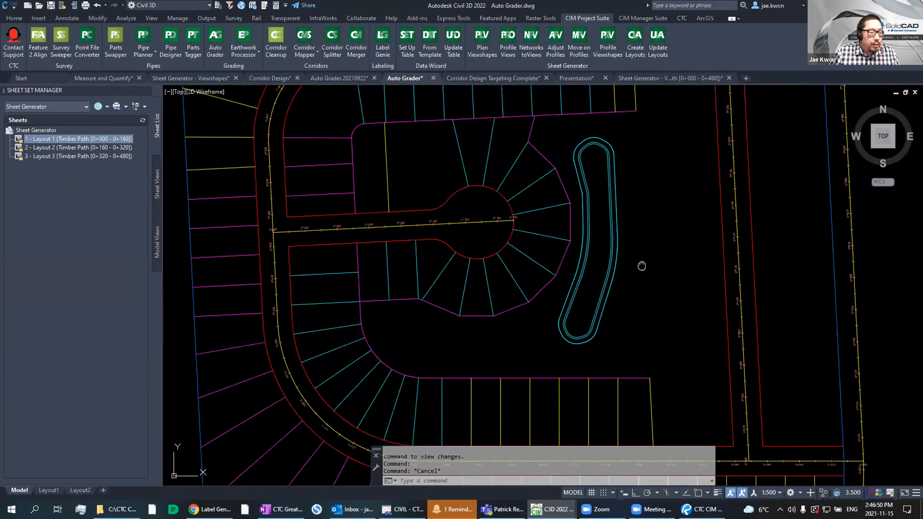
{"action": "middle_click_drag", "start_coordinate": [659, 261], "coordinate": [670, 245]}
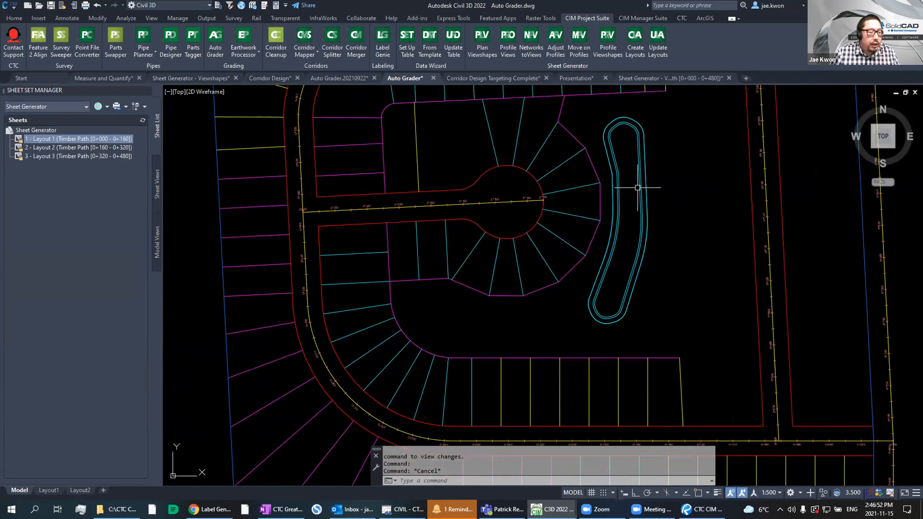
{"action": "key", "text": "Escape"}
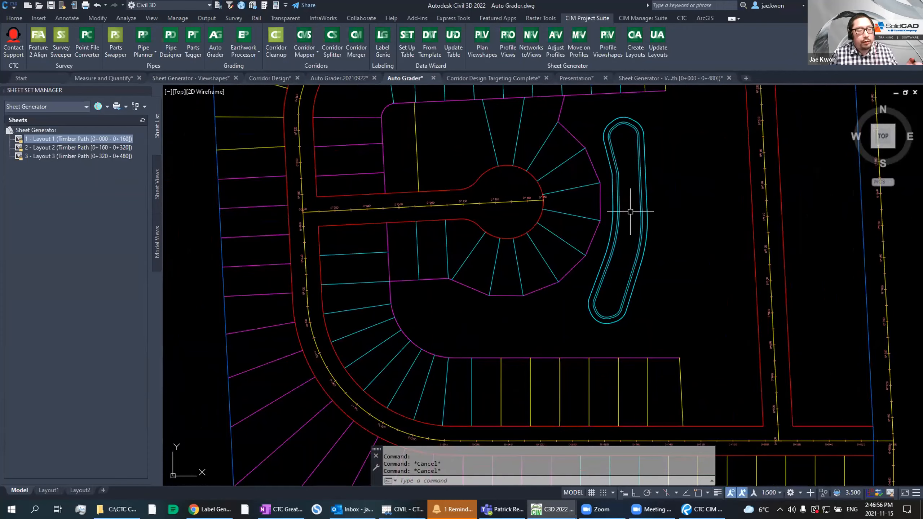
{"action": "mouse_move", "coordinate": [631, 211]}
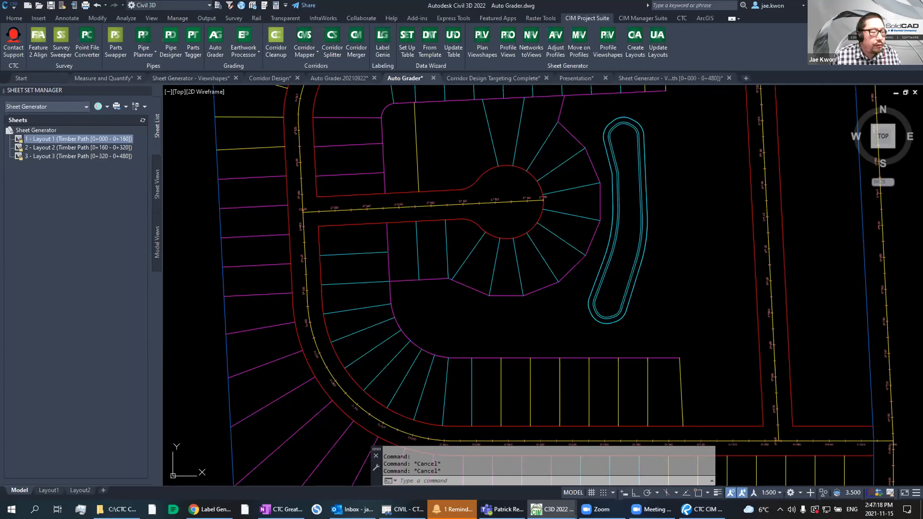
Step: Edit the Subdivision Pond grading family in Auto Grader so that the Slope(Copy) grading child is anchored to Bench
{"action": "left_click", "coordinate": [215, 43]}
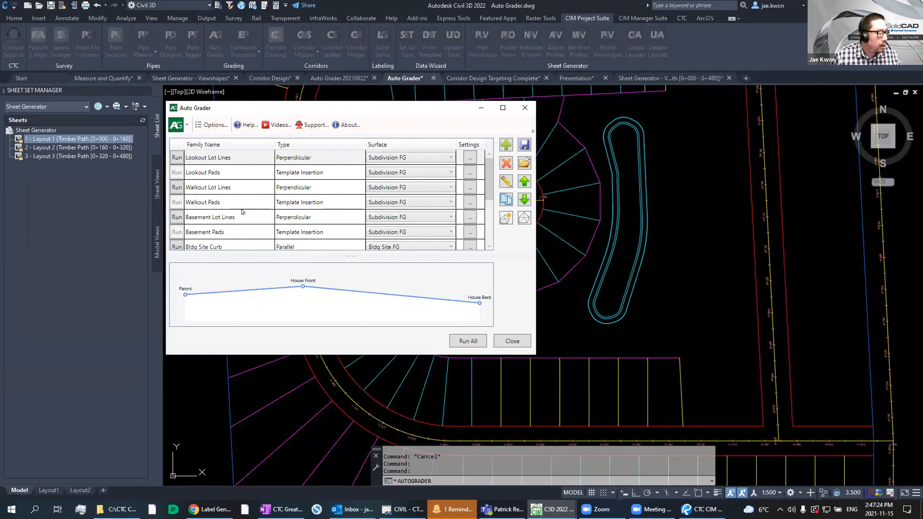
{"action": "scroll", "coordinate": [242, 212], "scroll_direction": "down", "scroll_amount": 2}
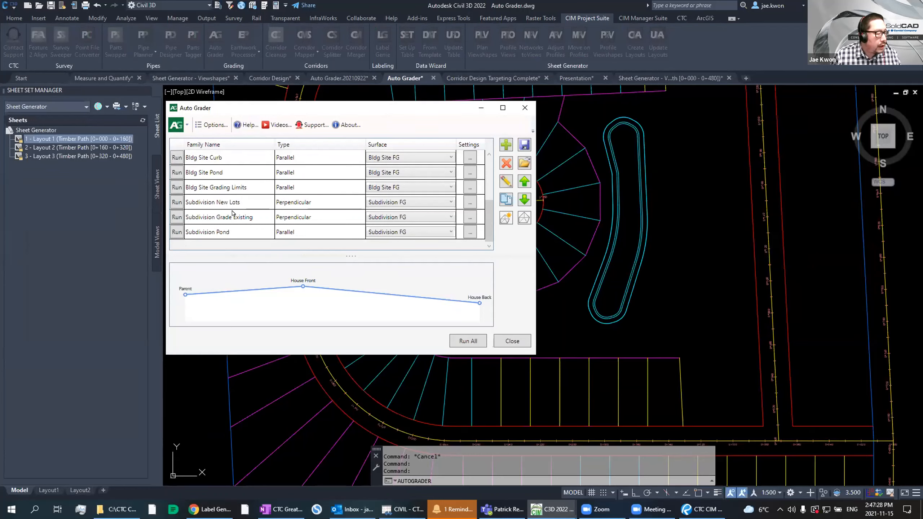
{"action": "left_click", "coordinate": [233, 234]}
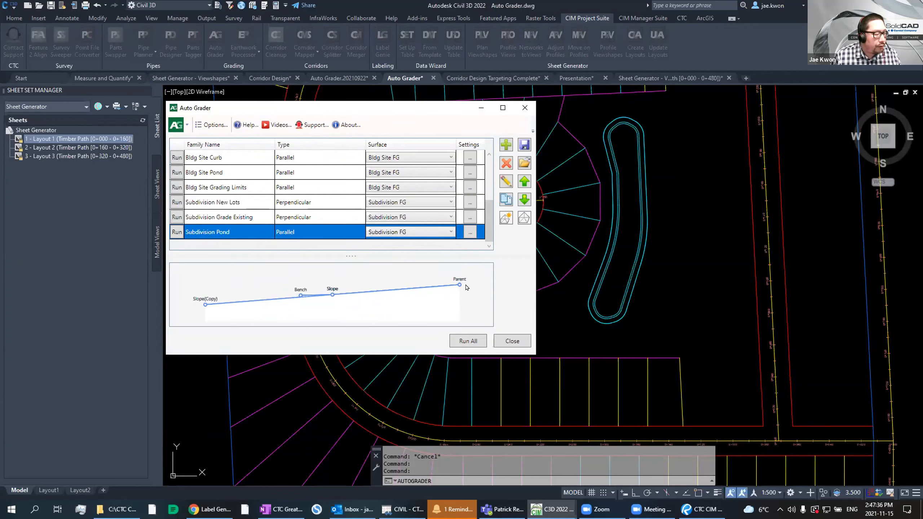
{"action": "left_click", "coordinate": [506, 181]}
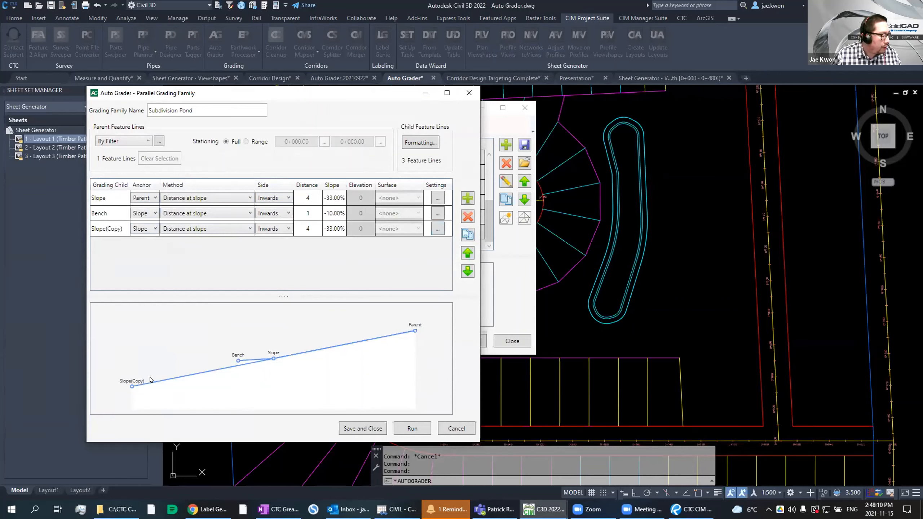
{"action": "left_click", "coordinate": [148, 229]}
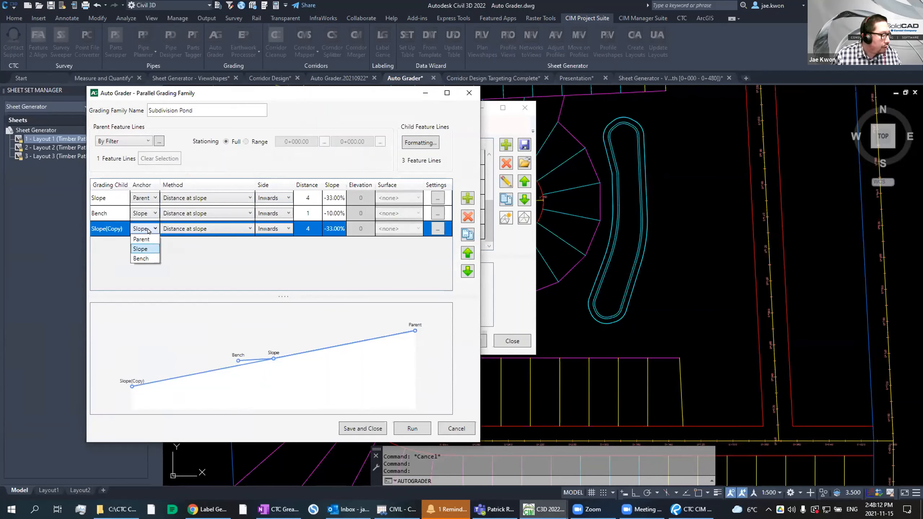
{"action": "left_click", "coordinate": [140, 259]}
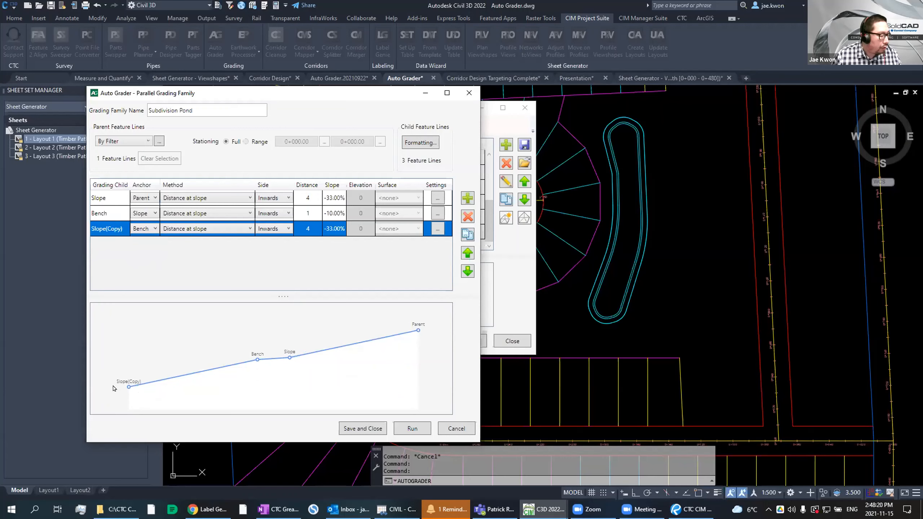
Step: Rename the Slope(Copy) grading child as Slope2
{"action": "left_click", "coordinate": [112, 229]}
{"action": "key", "text": "Right"}
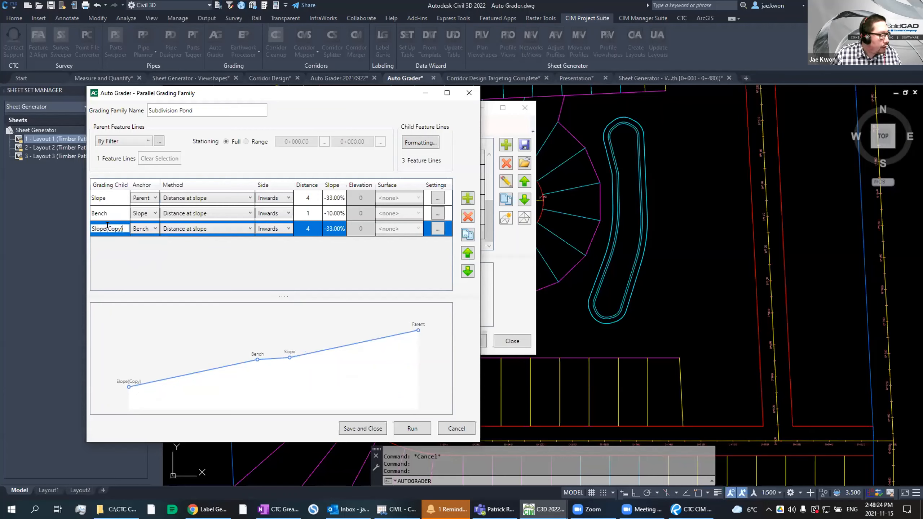
{"action": "key", "text": "shift+Left"}
{"action": "key", "text": "shift+Left"}
{"action": "key", "text": "shift+Left"}
{"action": "key", "text": "shift+Left"}
{"action": "key", "text": "shift+Left"}
{"action": "key", "text": "shift+Left"}
{"action": "type", "text": "2"}
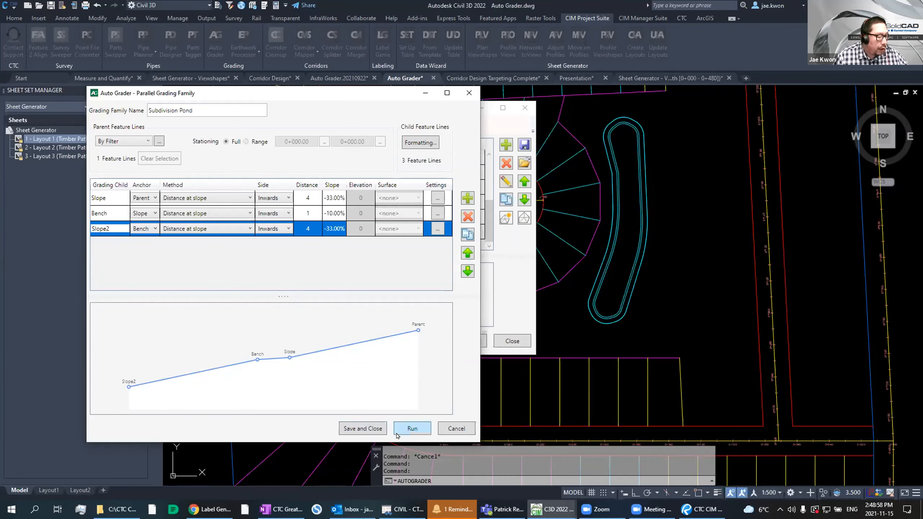
Step: Save the Subdivision Pond family and run it to grade the pond, then close Auto Grader
{"action": "left_click", "coordinate": [350, 428]}
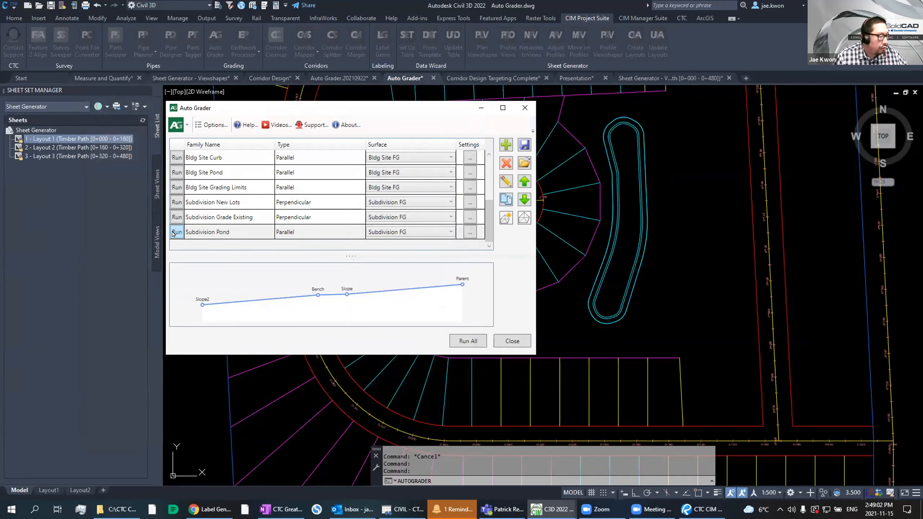
{"action": "left_click", "coordinate": [175, 232]}
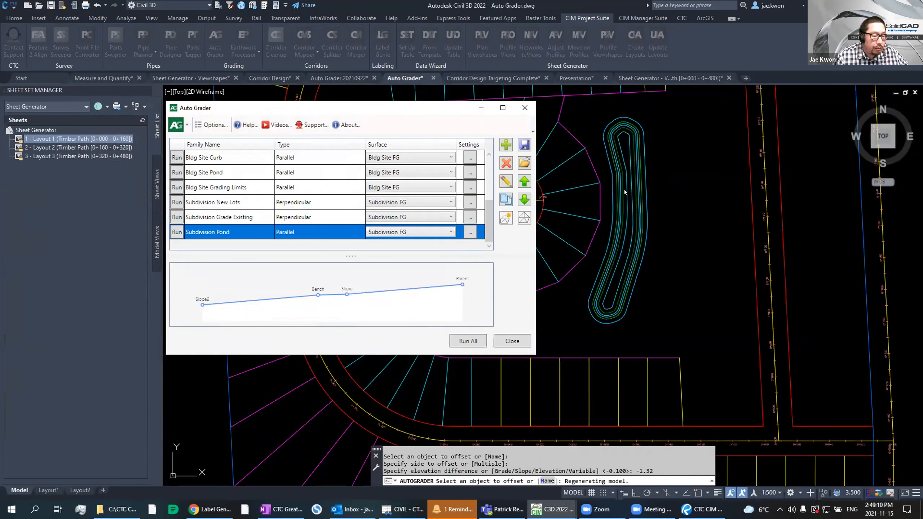
{"action": "left_click", "coordinate": [512, 341]}
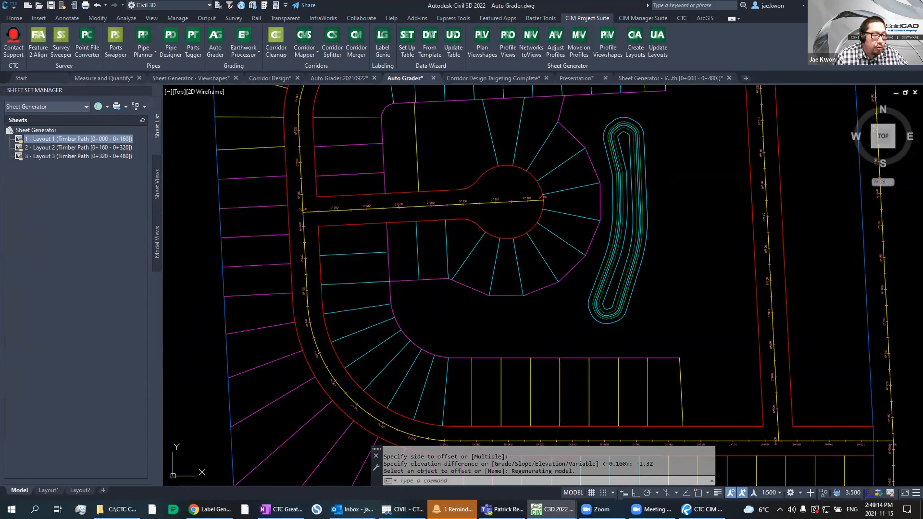
Step: Inspect the graded pond's TIN surface in 3D from several angles in the Object Viewer, then close the viewer
{"action": "scroll", "coordinate": [631, 207], "scroll_direction": "up", "scroll_amount": 4}
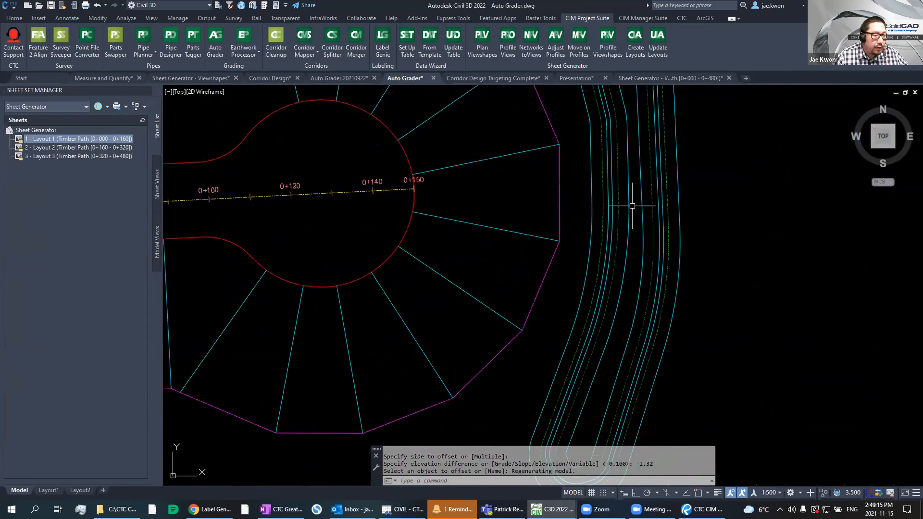
{"action": "left_click", "coordinate": [654, 213]}
{"action": "right_click", "coordinate": [722, 156]}
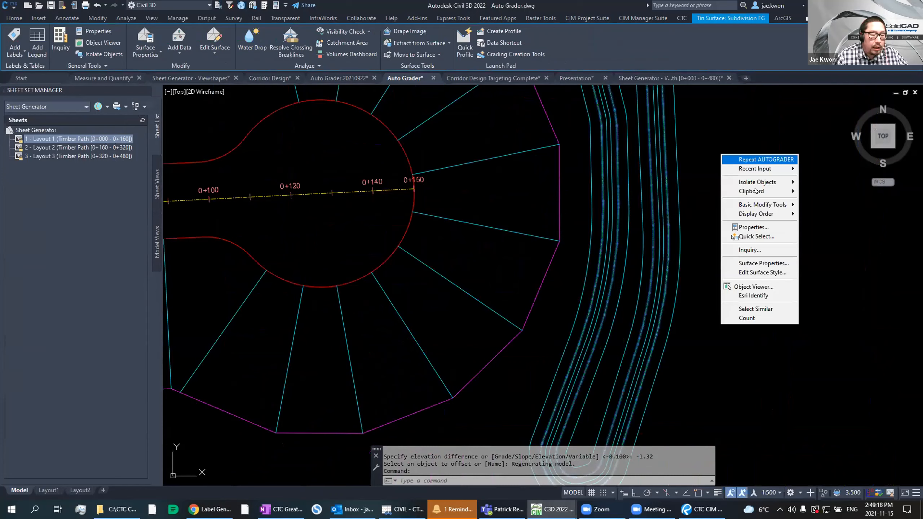
{"action": "left_click", "coordinate": [765, 288]}
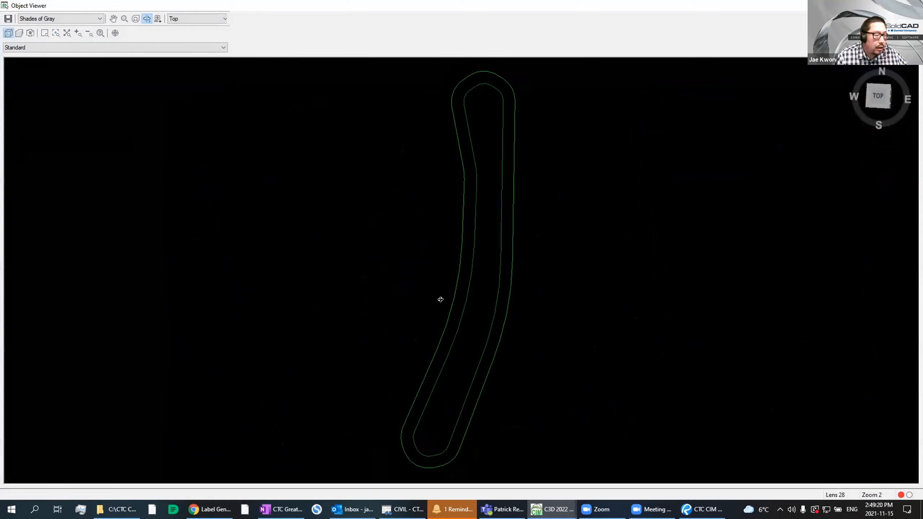
{"action": "left_click_drag", "start_coordinate": [439, 299], "coordinate": [417, 182]}
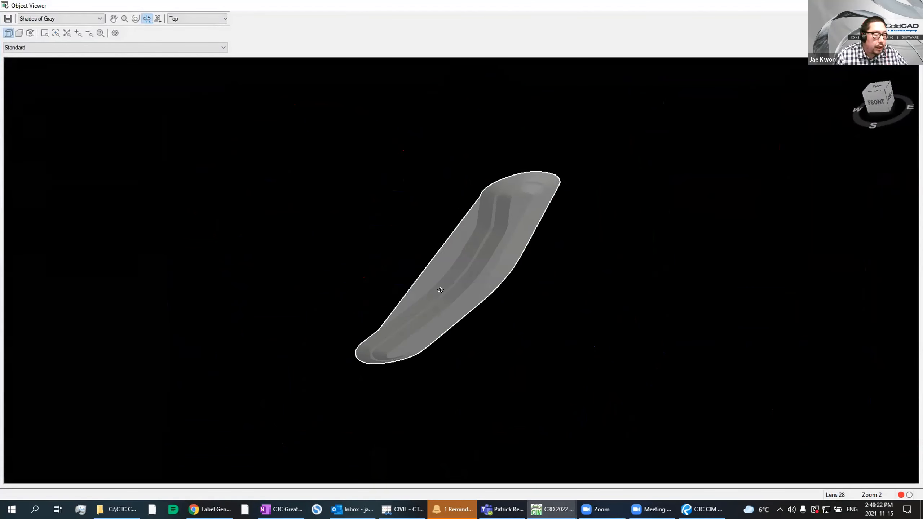
{"action": "left_click_drag", "start_coordinate": [441, 290], "coordinate": [480, 322]}
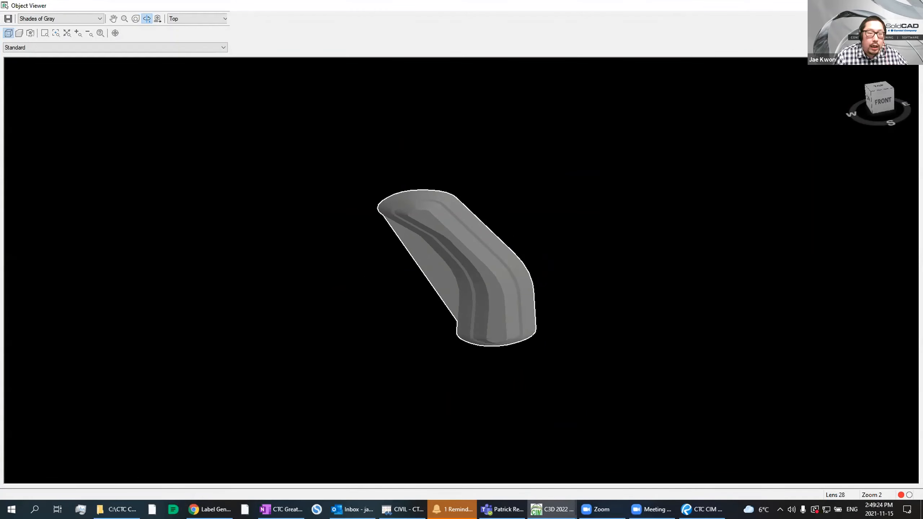
{"action": "double_click", "coordinate": [5, 5]}
Step: Examine the pond surroundings and the side road with undivided land on both sides, east of the pond
{"action": "scroll", "coordinate": [562, 203], "scroll_direction": "down", "scroll_amount": 5}
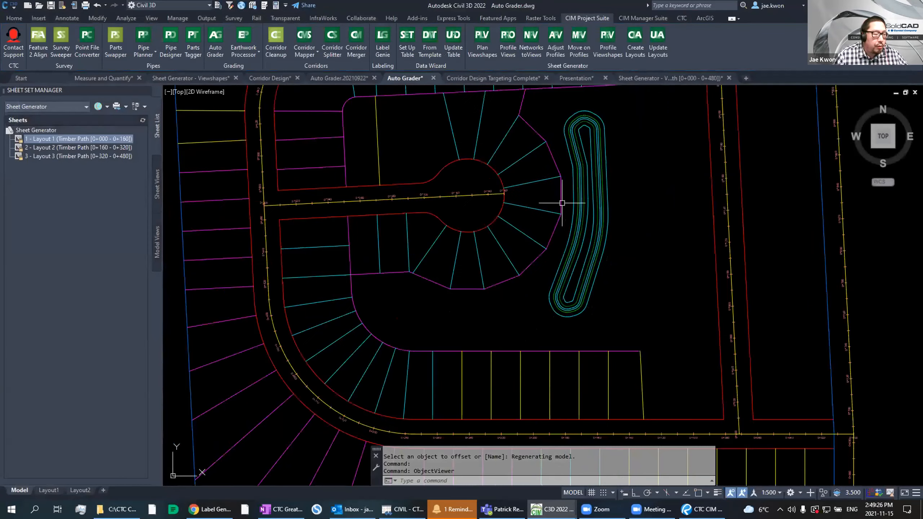
{"action": "mouse_move", "coordinate": [562, 203]}
{"action": "middle_mouse_down"}
{"action": "mouse_move", "coordinate": [570, 226]}
{"action": "mouse_move", "coordinate": [603, 215]}
{"action": "mouse_move", "coordinate": [602, 174]}
{"action": "middle_mouse_up"}
{"action": "scroll", "coordinate": [600, 213], "scroll_direction": "up", "scroll_amount": 2}
{"action": "scroll", "coordinate": [614, 262], "scroll_direction": "down", "scroll_amount": 2}
{"action": "scroll", "coordinate": [621, 252], "scroll_direction": "down", "scroll_amount": 2}
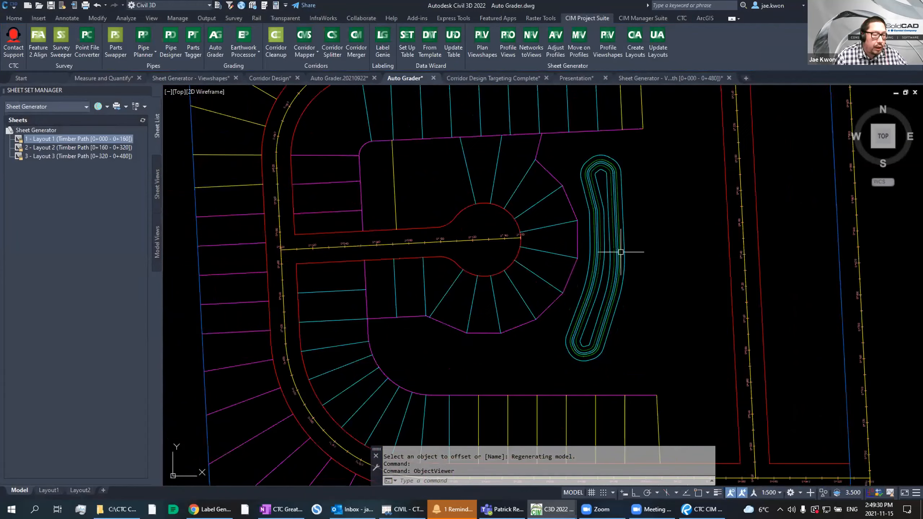
{"action": "mouse_move", "coordinate": [655, 262]}
{"action": "middle_mouse_down"}
{"action": "mouse_move", "coordinate": [569, 255]}
{"action": "mouse_move", "coordinate": [604, 229]}
{"action": "mouse_move", "coordinate": [602, 214]}
{"action": "middle_mouse_up"}
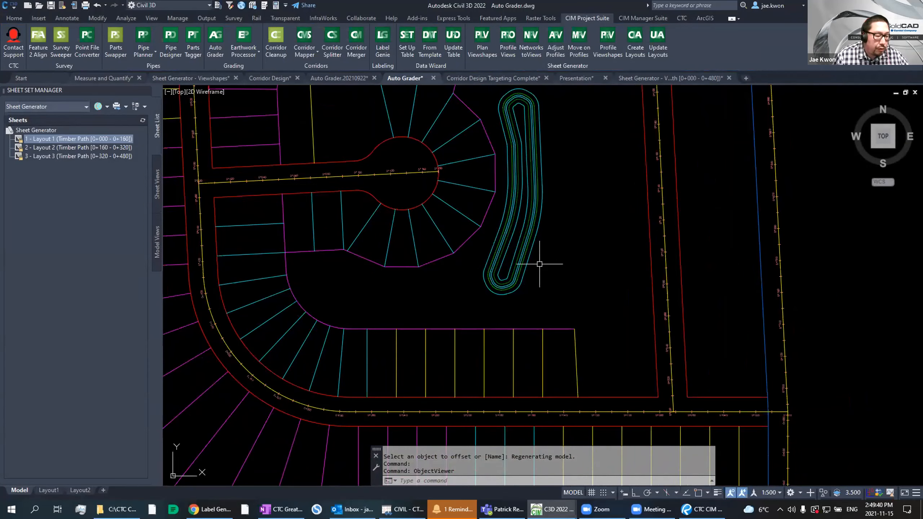
{"action": "scroll", "coordinate": [713, 337], "scroll_direction": "up", "scroll_amount": 3}
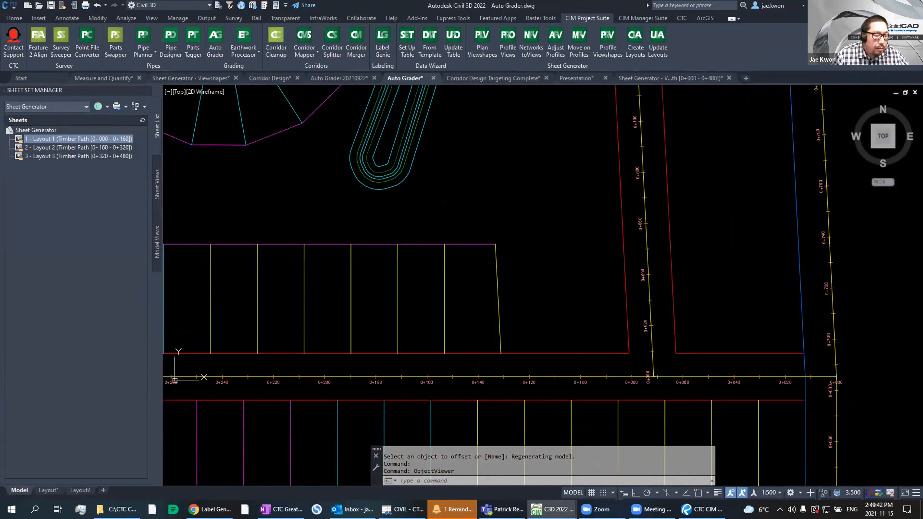
{"action": "middle_click_drag", "start_coordinate": [583, 316], "coordinate": [568, 334]}
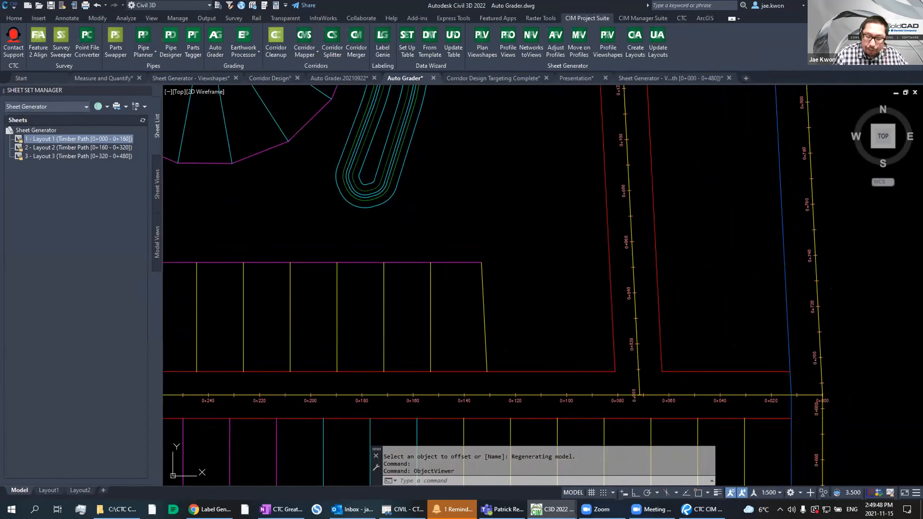
Step: Open the Subdivision New Lots perpendicular grading family for editing, keeping its parent feature lines set to Select in Drawing
{"action": "left_click", "coordinate": [216, 40]}
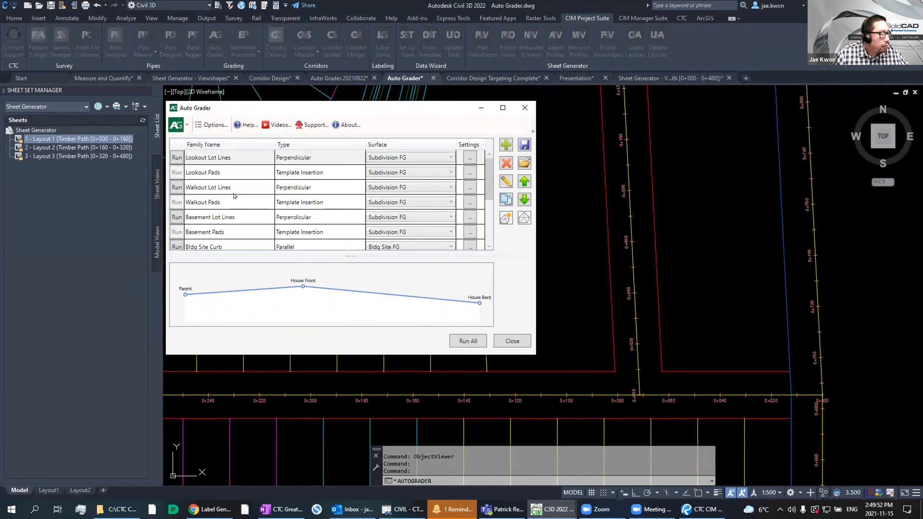
{"action": "scroll", "coordinate": [233, 195], "scroll_direction": "down", "scroll_amount": 2}
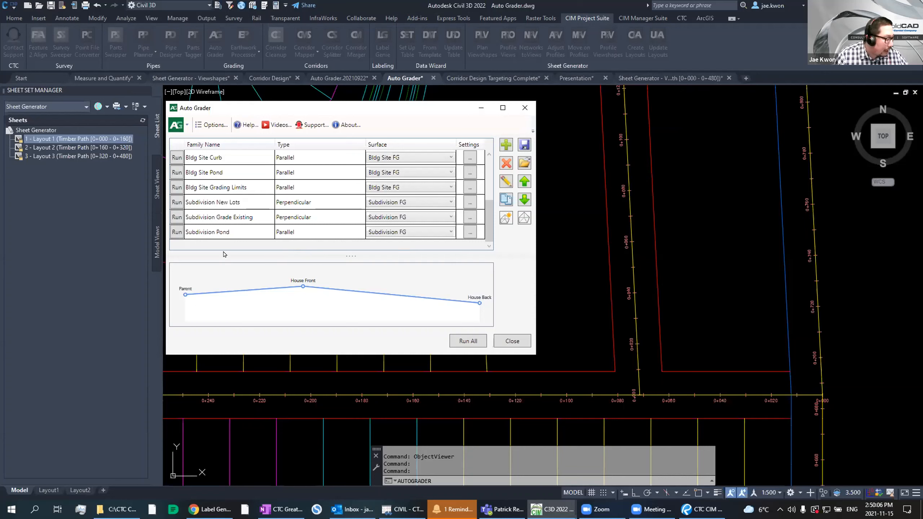
{"action": "left_click", "coordinate": [238, 204]}
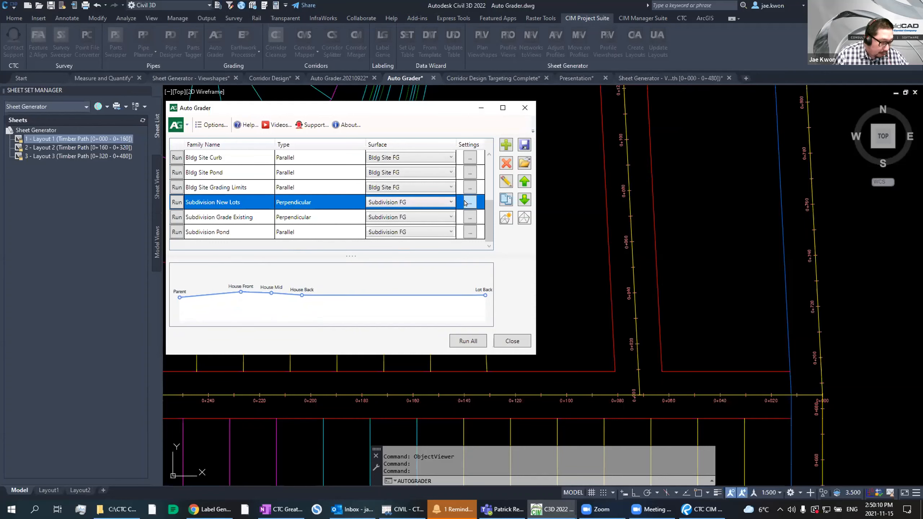
{"action": "left_click", "coordinate": [506, 182]}
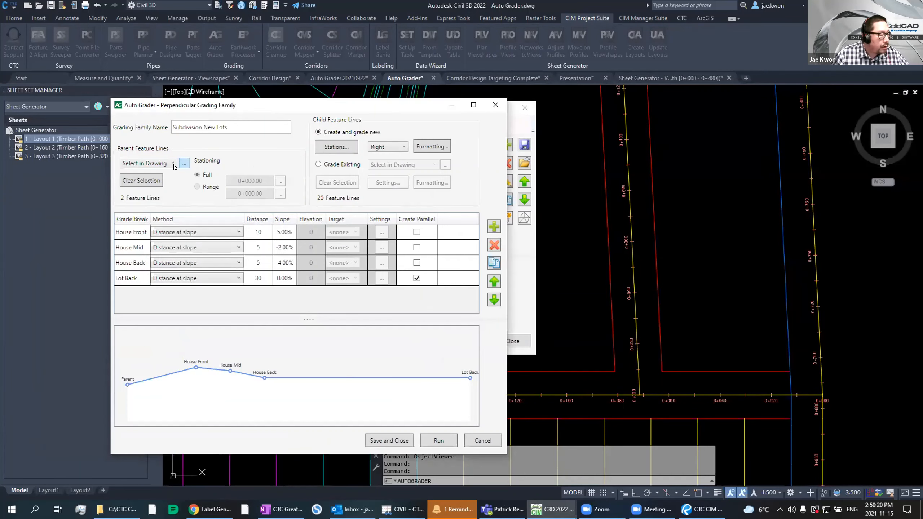
{"action": "left_click", "coordinate": [151, 165]}
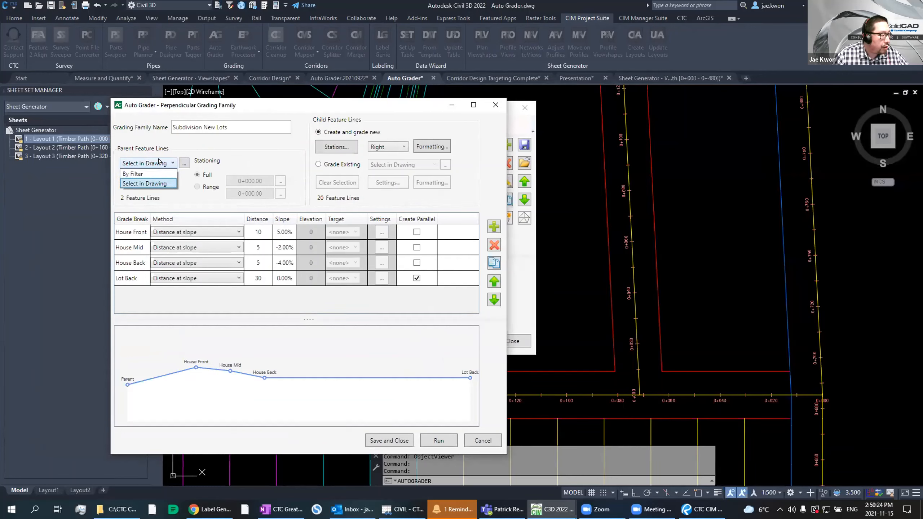
{"action": "left_click", "coordinate": [225, 161]}
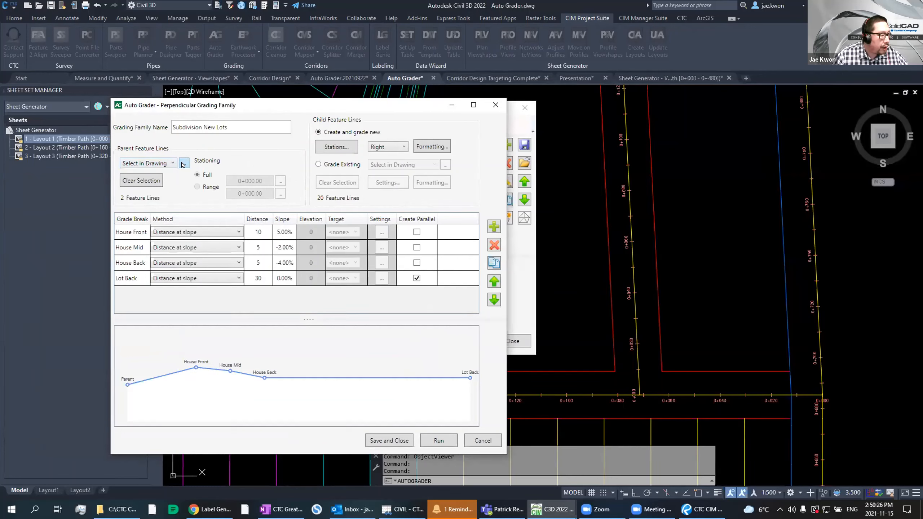
Step: Select the two red edge lines of the side road east of the pond as the parent feature lines
{"action": "left_click", "coordinate": [184, 164]}
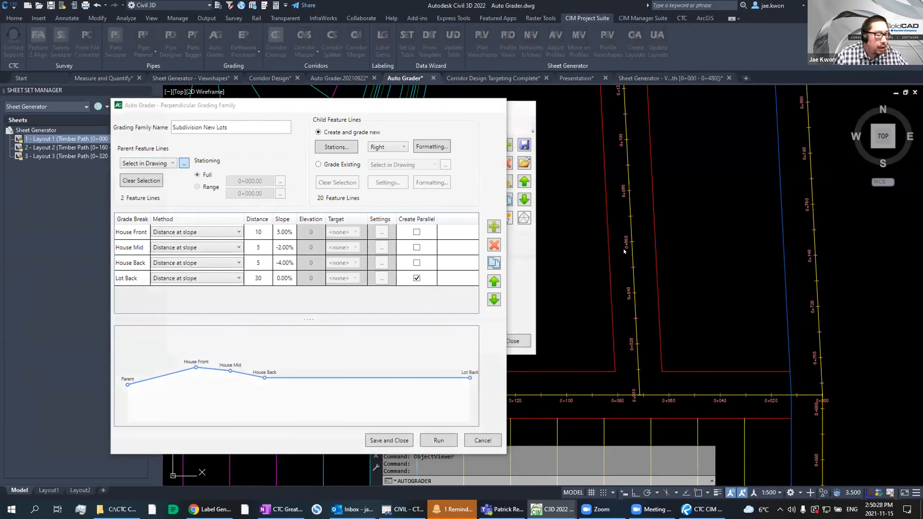
{"action": "left_click", "coordinate": [605, 200]}
{"action": "left_click", "coordinate": [654, 197]}
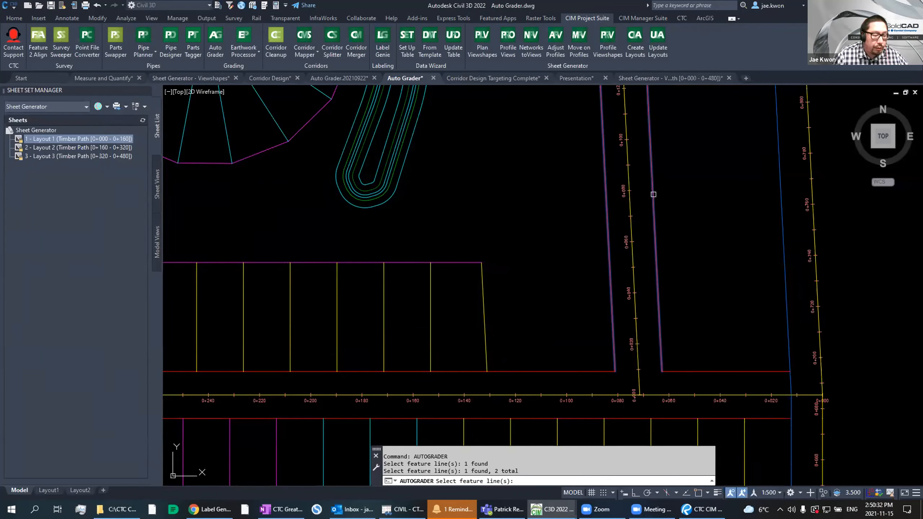
{"action": "key", "text": "Return"}
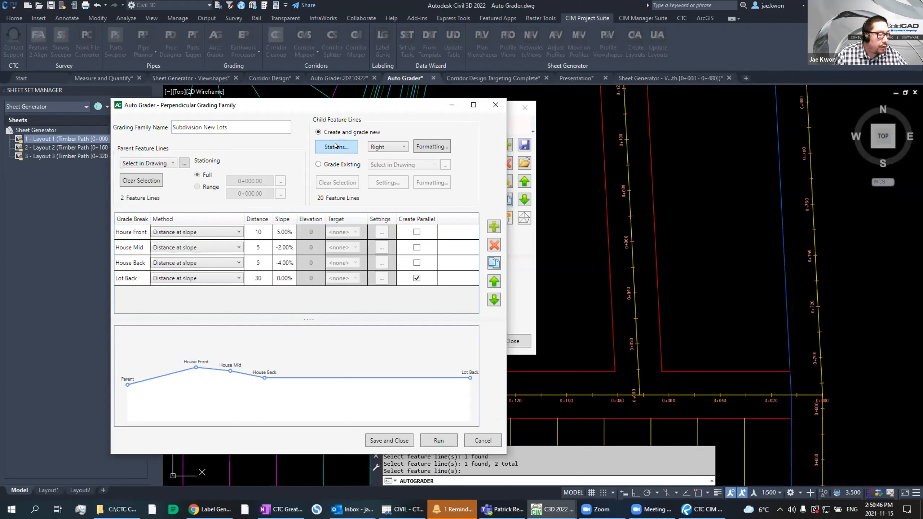
Step: Clear the existing child feature line stations from both parent feature lines and select the first parent's station list
{"action": "left_click", "coordinate": [336, 146]}
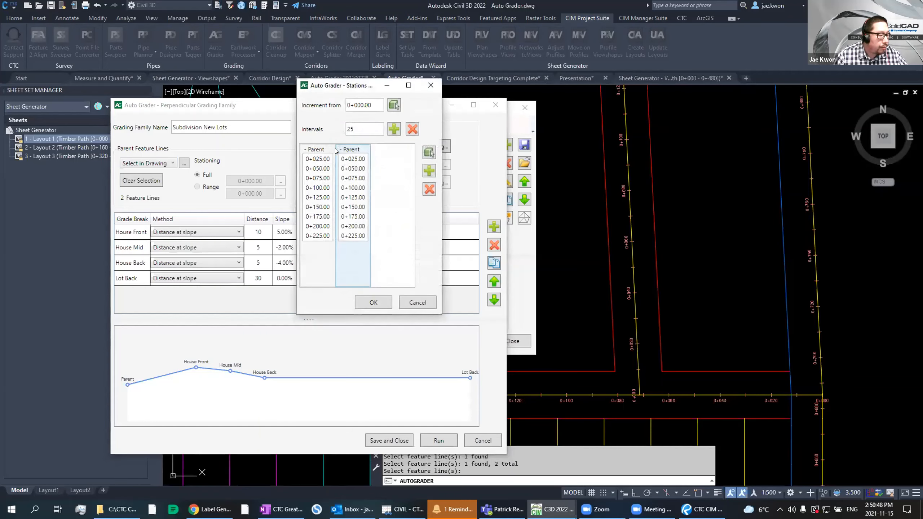
{"action": "left_click", "coordinate": [315, 149]}
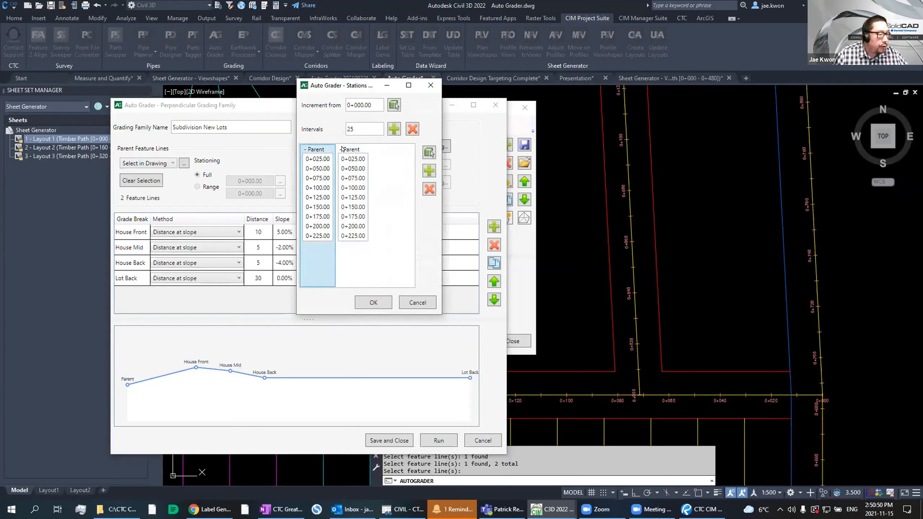
{"action": "left_click", "coordinate": [425, 189]}
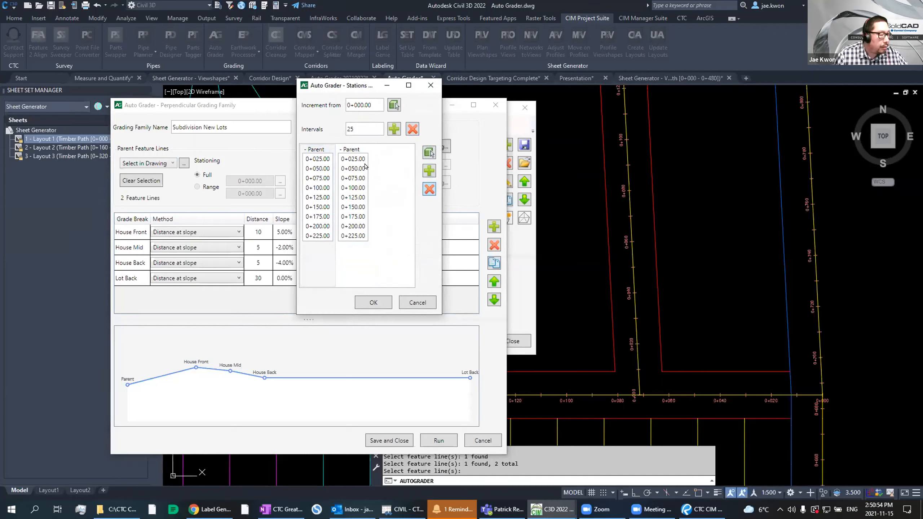
{"action": "left_click", "coordinate": [321, 149]}
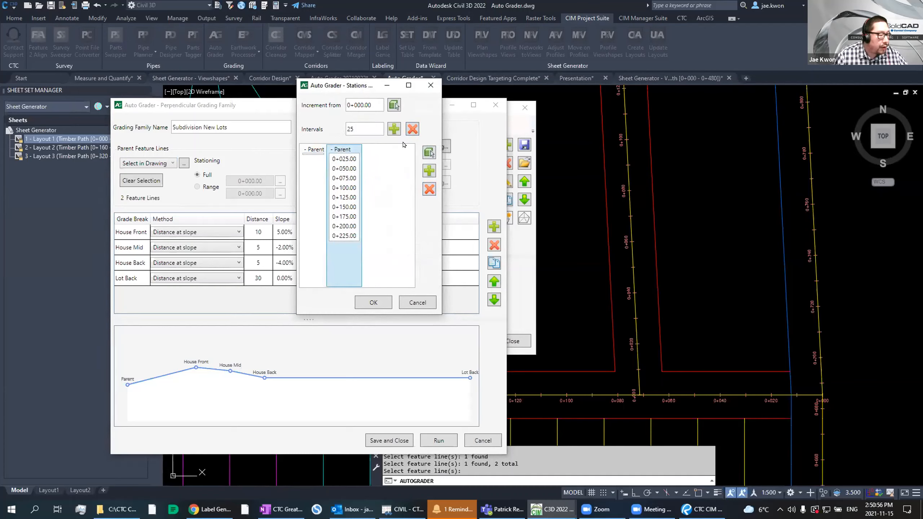
{"action": "left_click", "coordinate": [411, 130]}
{"action": "left_click", "coordinate": [312, 150]}
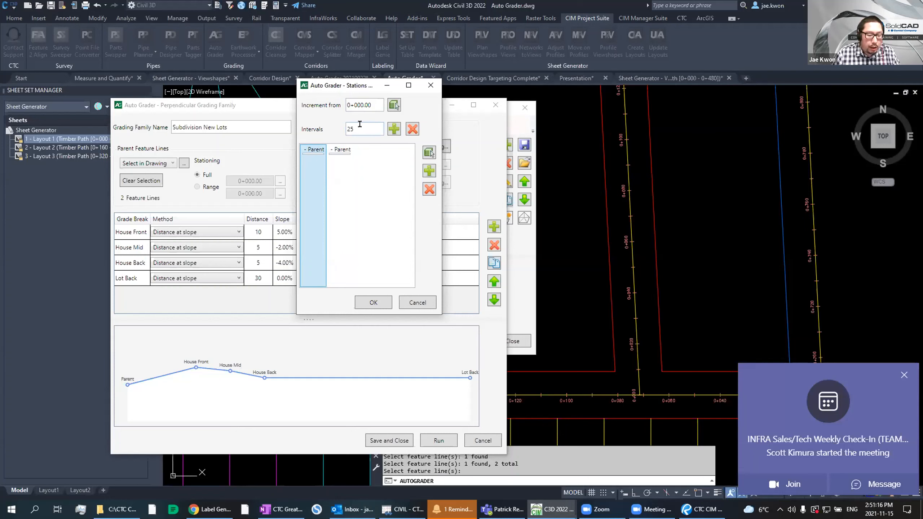
Step: Add child feature line stations to both parent feature lines at intervals of 25 starting from 0+000.00
{"action": "left_click", "coordinate": [357, 125]}
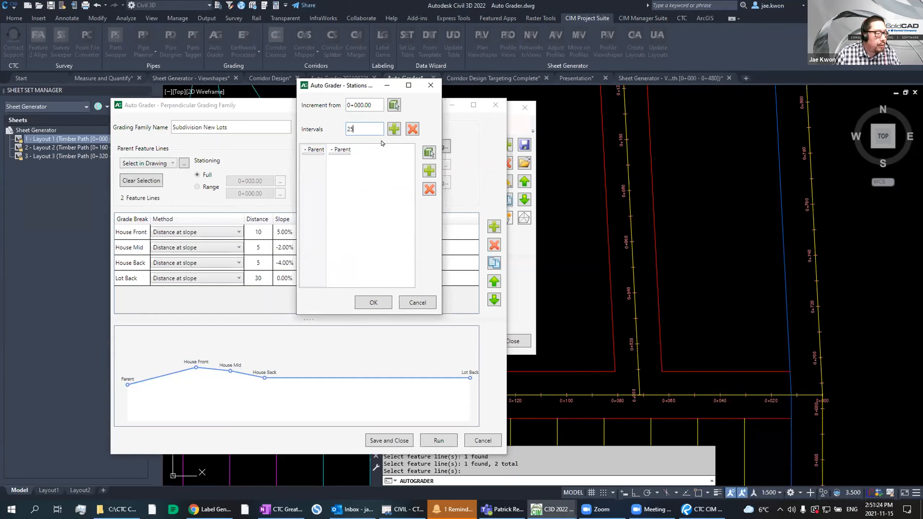
{"action": "left_click", "coordinate": [313, 150]}
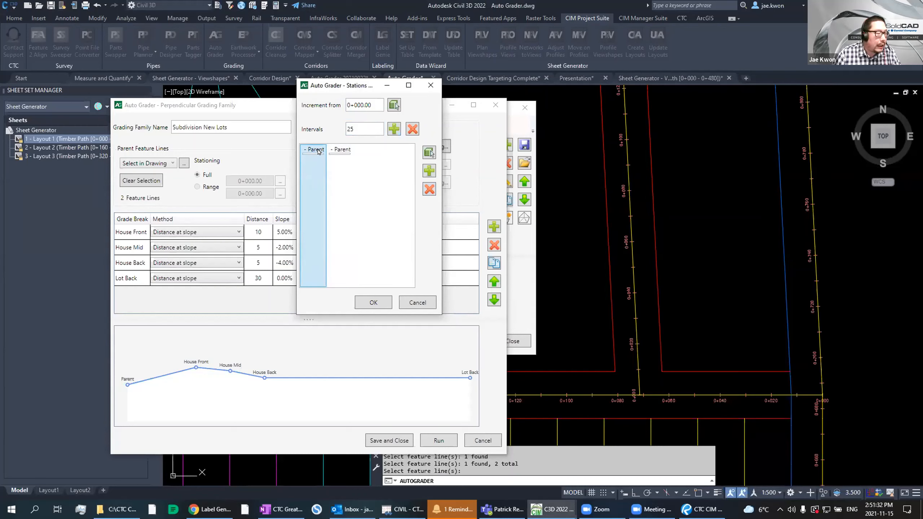
{"action": "left_click", "coordinate": [394, 131]}
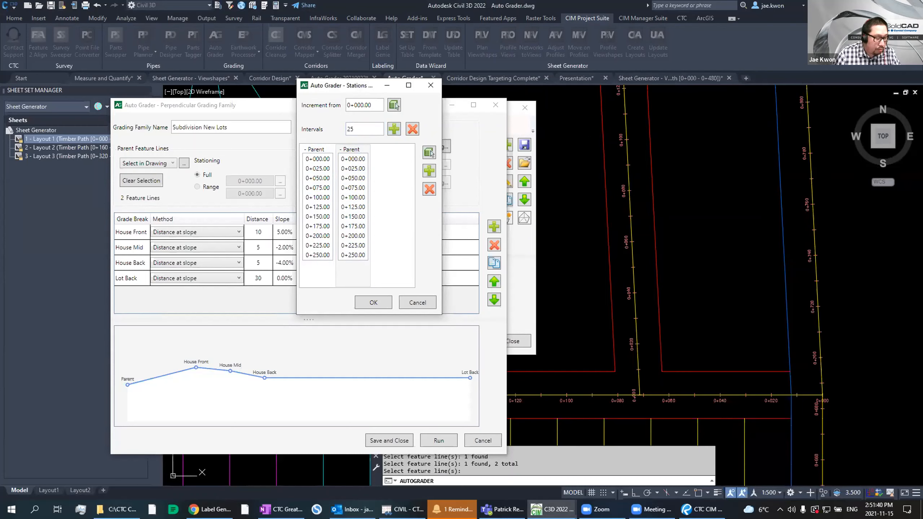
{"action": "left_click", "coordinate": [374, 303]}
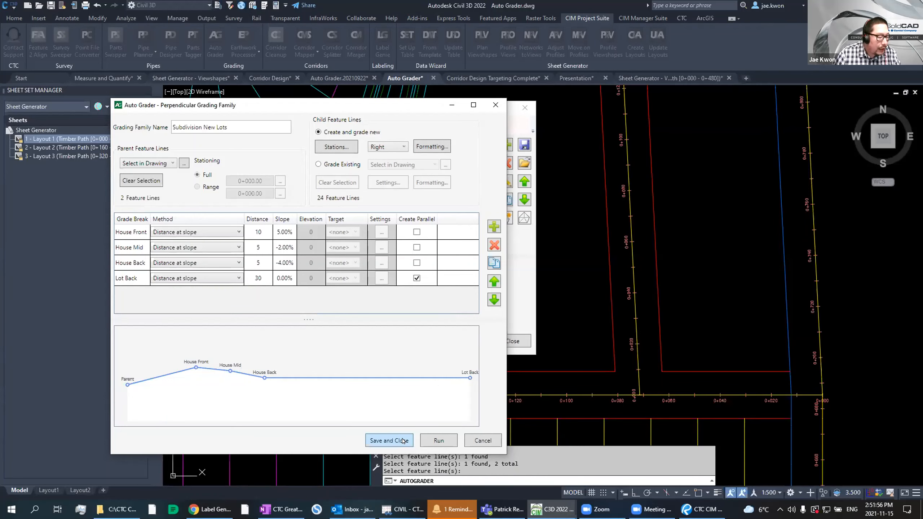
Step: Save the Subdivision New Lots grading family and run it to create the lots, closing Auto Grader
{"action": "left_click", "coordinate": [391, 439]}
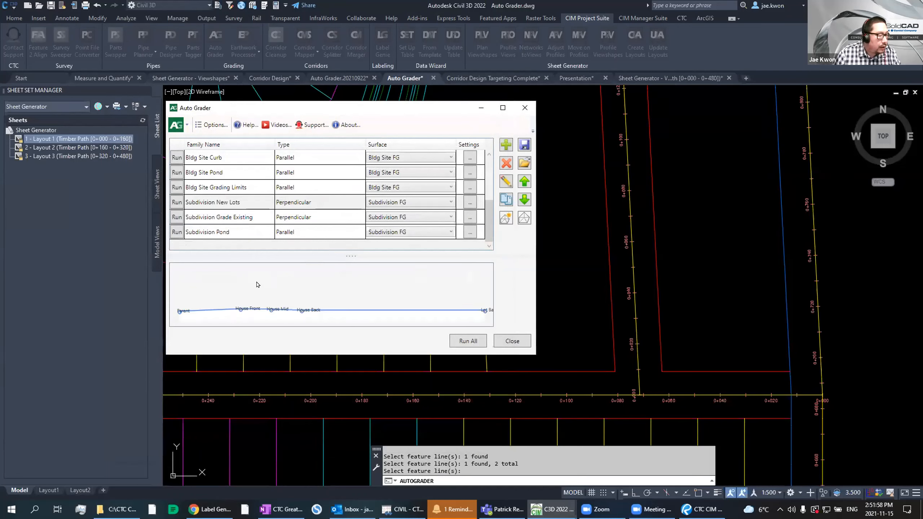
{"action": "left_click", "coordinate": [177, 202]}
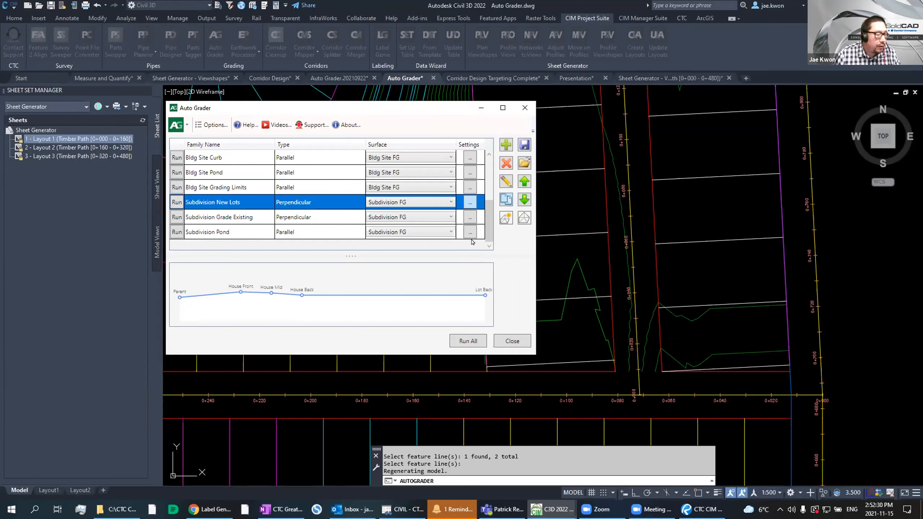
{"action": "left_click", "coordinate": [512, 342]}
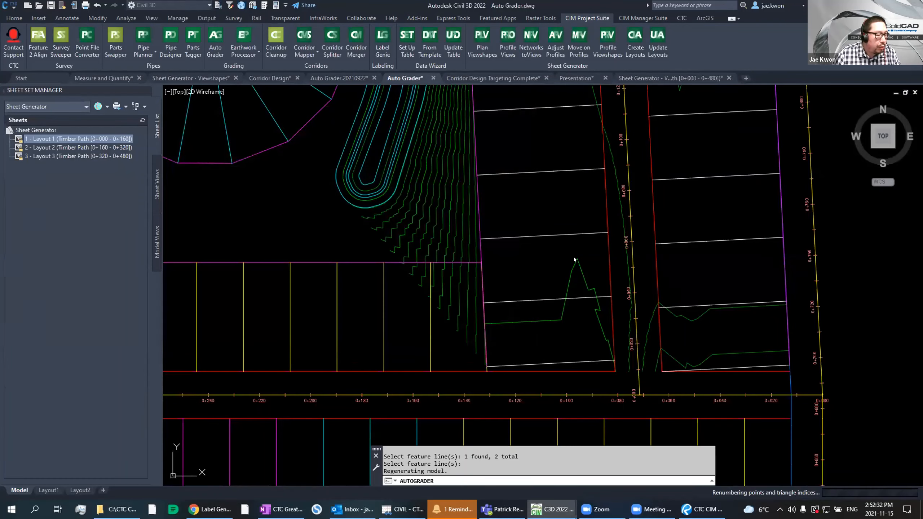
Step: Examine the new lots beside the side road and the existing lookout lot lines south of the main road
{"action": "scroll", "coordinate": [595, 258], "scroll_direction": "down", "scroll_amount": 2}
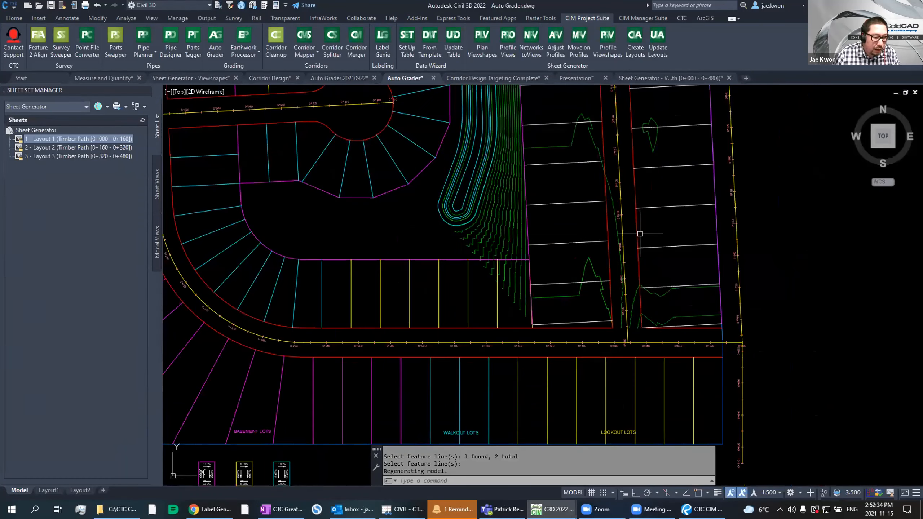
{"action": "mouse_move", "coordinate": [640, 247]}
{"action": "middle_mouse_down"}
{"action": "mouse_move", "coordinate": [643, 381]}
{"action": "mouse_move", "coordinate": [657, 309]}
{"action": "mouse_move", "coordinate": [649, 251]}
{"action": "middle_mouse_up"}
{"action": "middle_click_drag", "start_coordinate": [614, 360], "coordinate": [591, 296]}
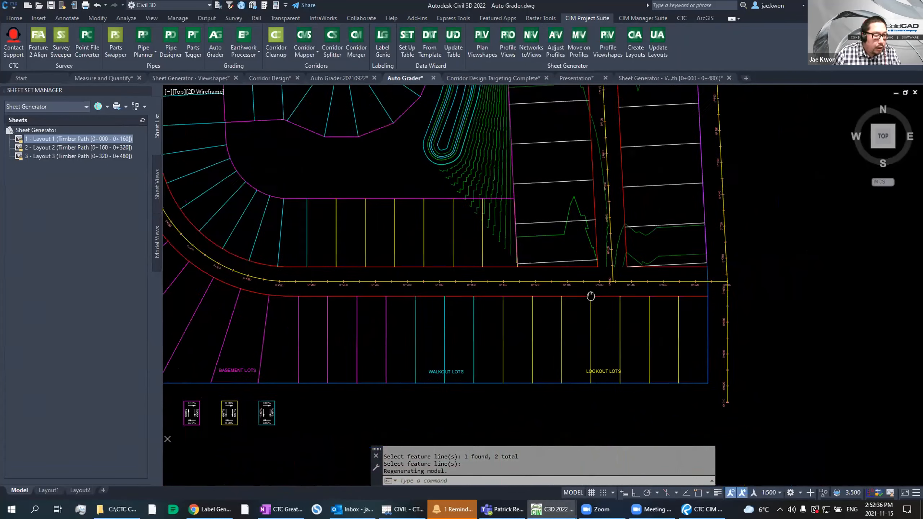
{"action": "scroll", "coordinate": [592, 296], "scroll_direction": "up", "scroll_amount": 4}
{"action": "scroll", "coordinate": [523, 305], "scroll_direction": "down", "scroll_amount": 2}
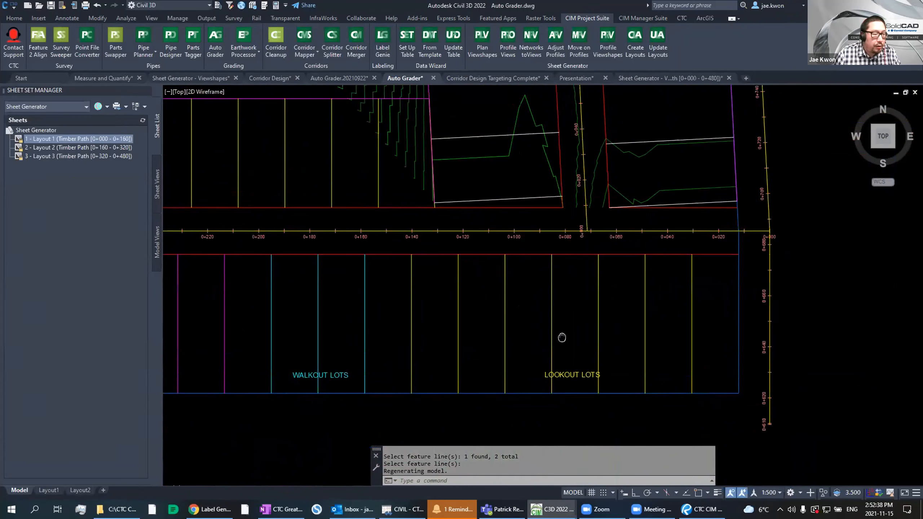
{"action": "middle_click_drag", "start_coordinate": [645, 209], "coordinate": [670, 176]}
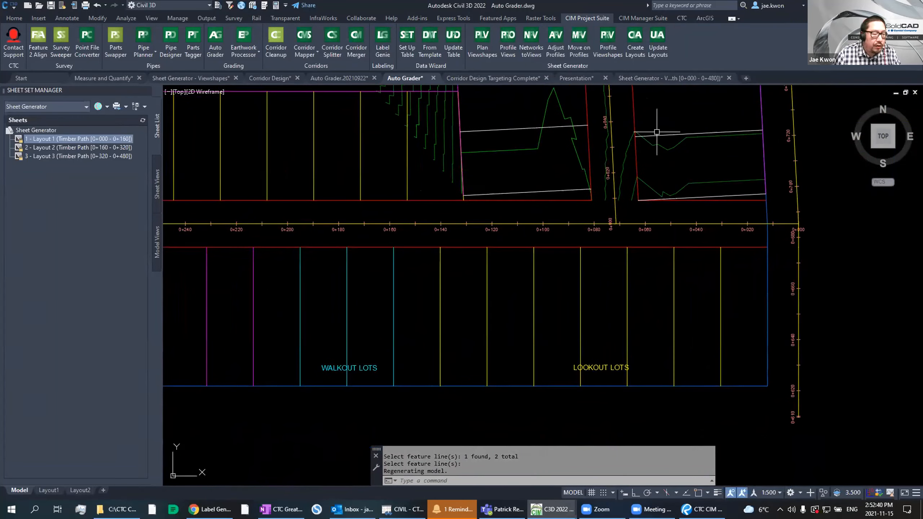
{"action": "middle_click_drag", "start_coordinate": [603, 243], "coordinate": [551, 217]}
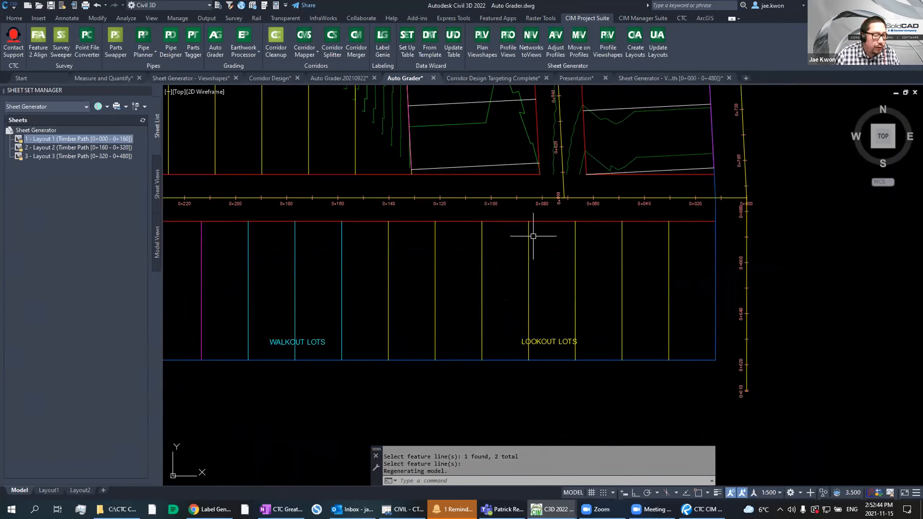
{"action": "scroll", "coordinate": [541, 280], "scroll_direction": "up", "scroll_amount": 2}
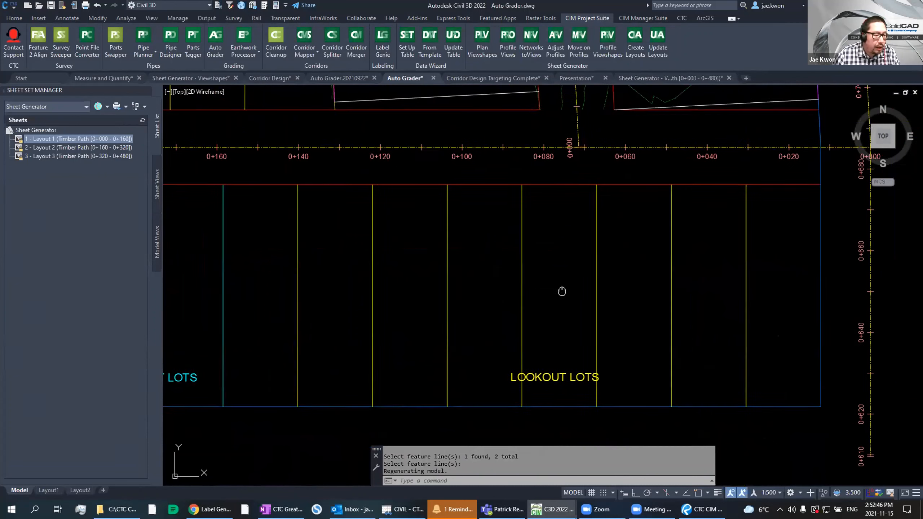
{"action": "middle_click_drag", "start_coordinate": [562, 291], "coordinate": [589, 297]}
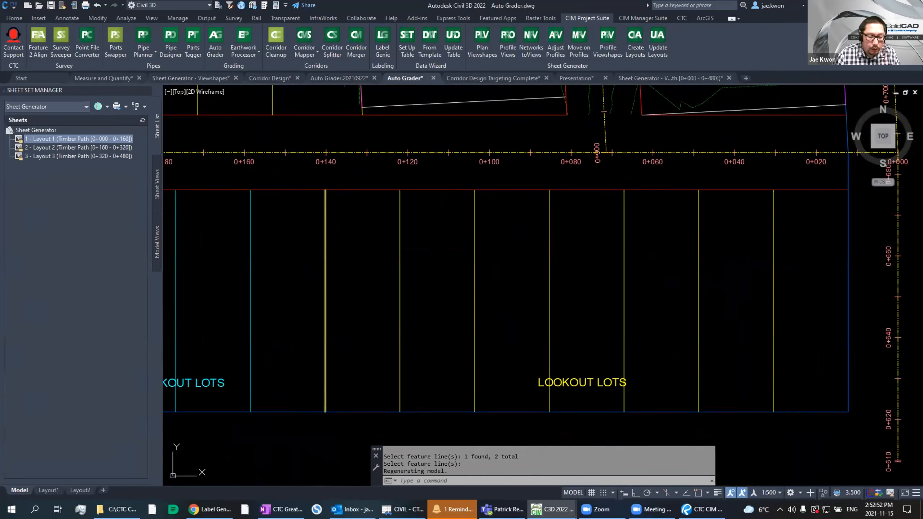
Step: Reopen Auto Grader and open the Lookout Lot Lines perpendicular grading family for editing
{"action": "key", "text": "Return"}
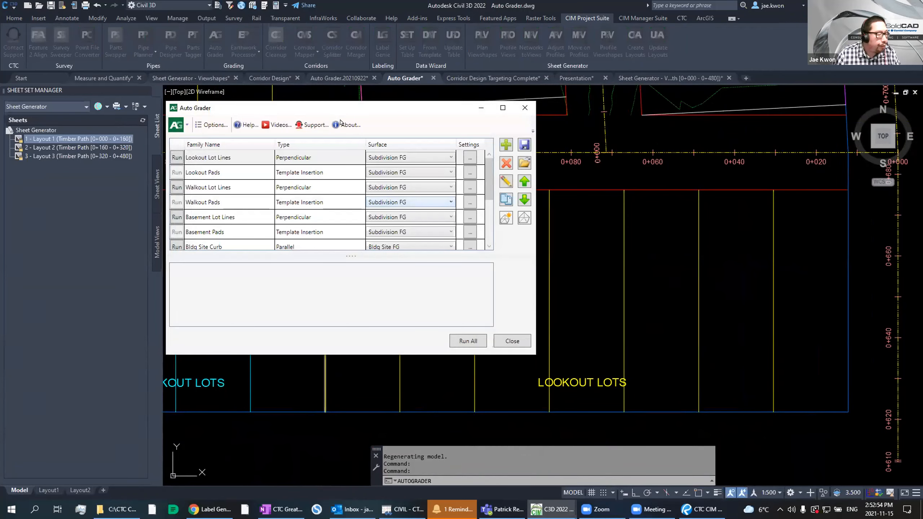
{"action": "scroll", "coordinate": [244, 214], "scroll_direction": "down", "scroll_amount": 2}
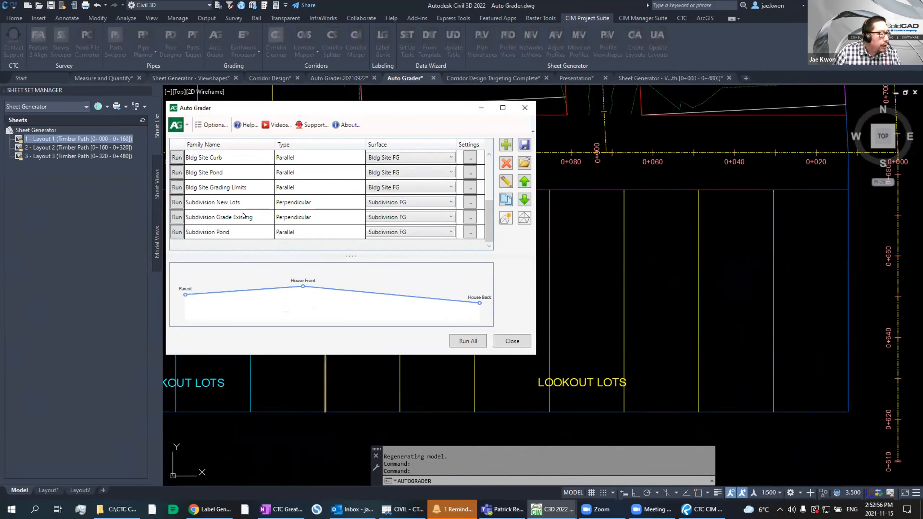
{"action": "scroll", "coordinate": [233, 203], "scroll_direction": "up", "scroll_amount": 2}
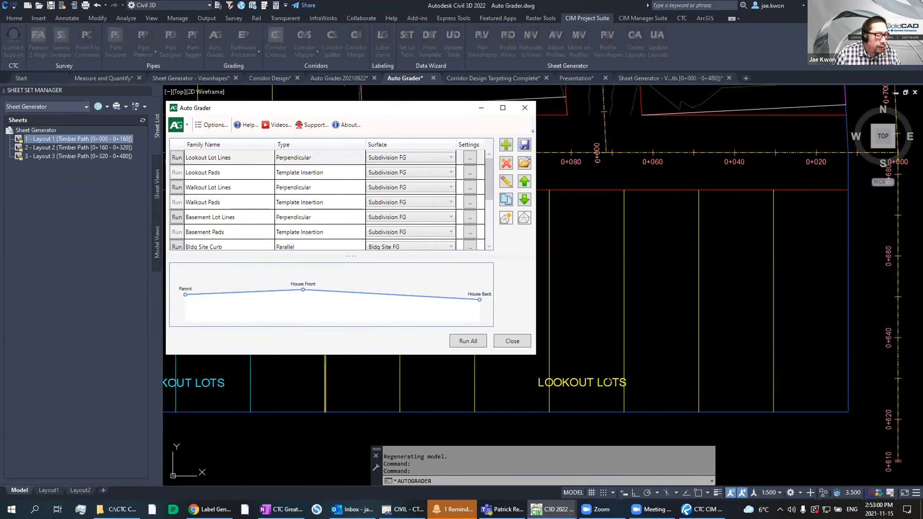
{"action": "left_click", "coordinate": [234, 158]}
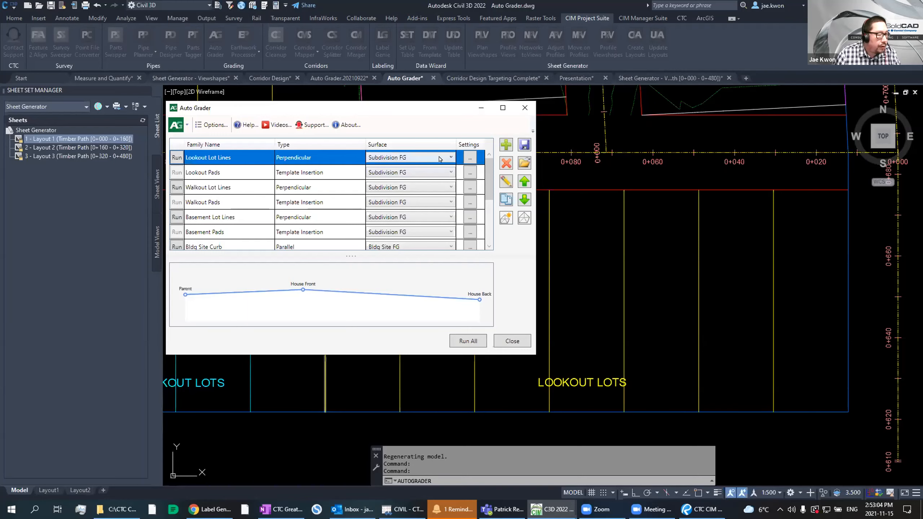
{"action": "left_click", "coordinate": [505, 182]}
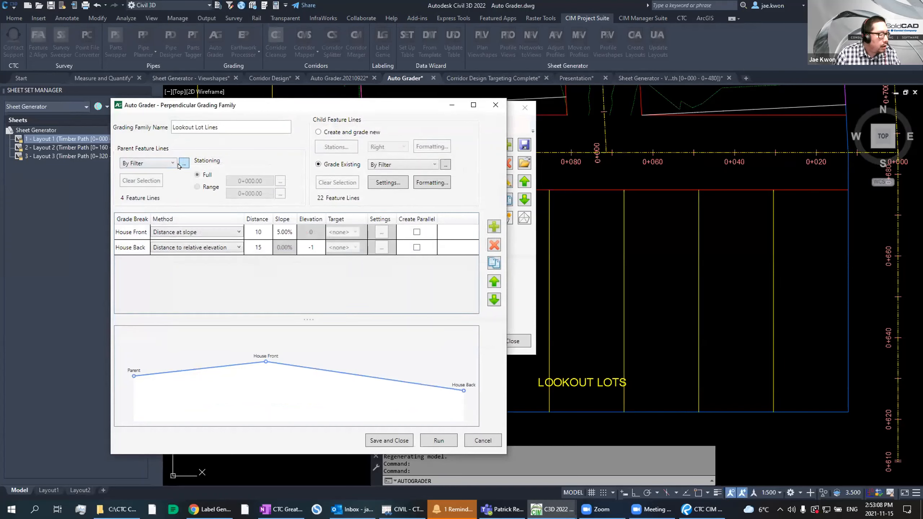
Step: Replace the parent feature lines' layer filter with _LOT LINES LOOKOUT, taken from a yellow lookout lot line
{"action": "left_click", "coordinate": [183, 163]}
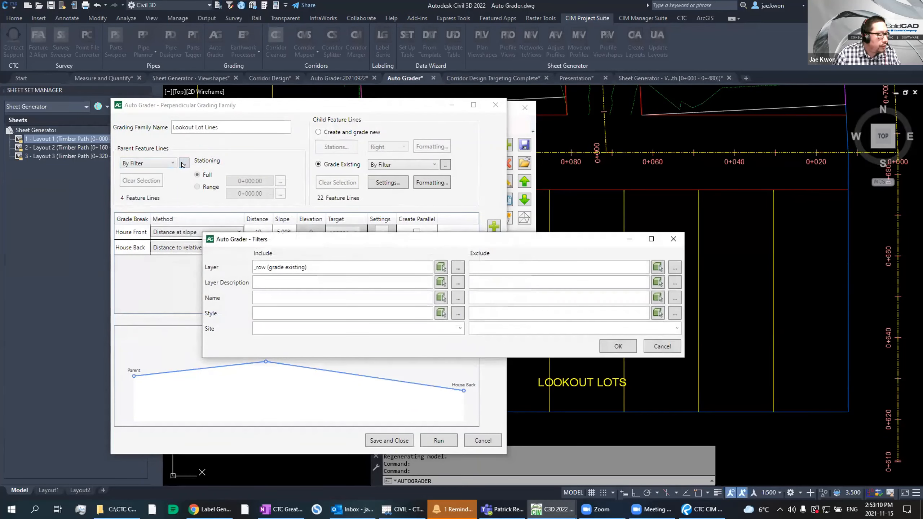
{"action": "key", "text": "ctrl+a"}
{"action": "key", "text": "BackSpace"}
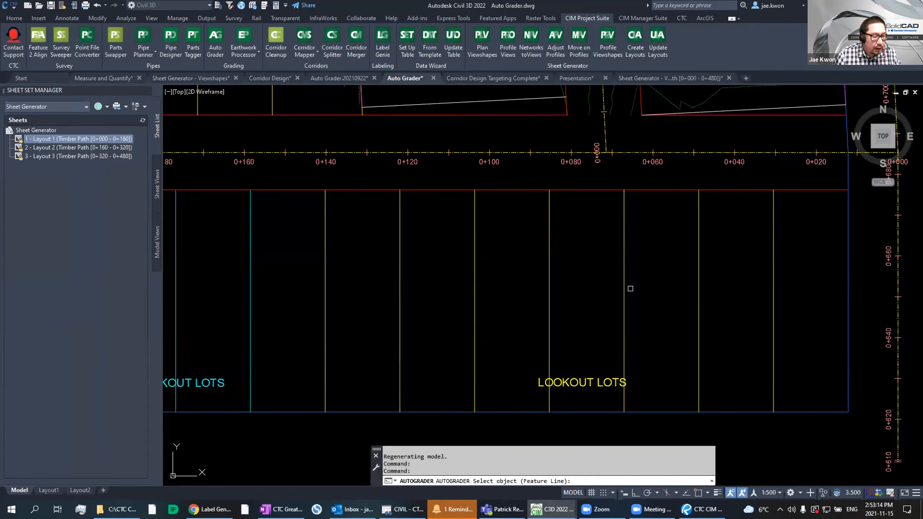
{"action": "left_click", "coordinate": [326, 241]}
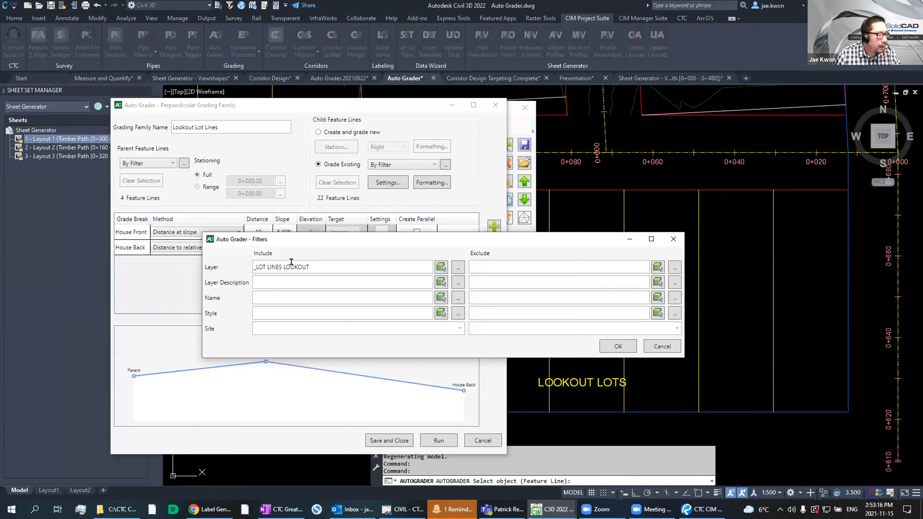
{"action": "left_click", "coordinate": [616, 346]}
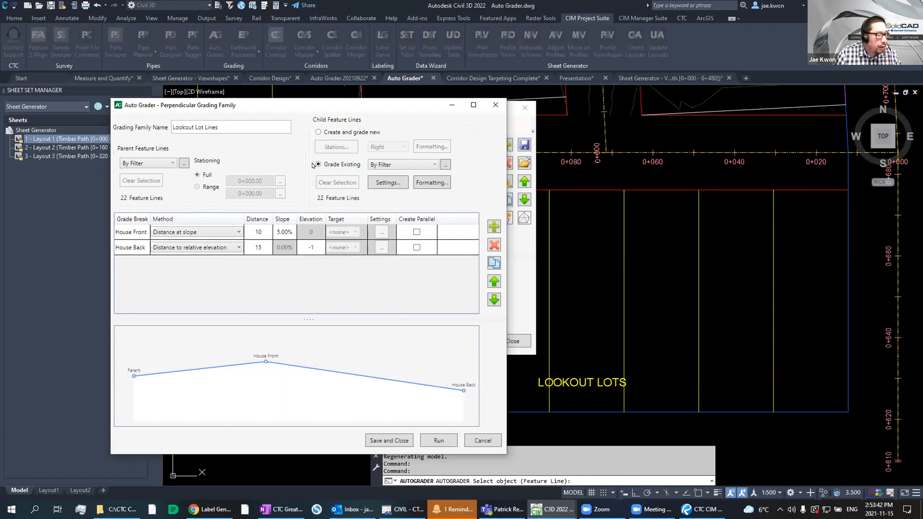
Step: Check the layer filter of the existing child feature lines, keeping the By Filter selection method
{"action": "left_click", "coordinate": [412, 167]}
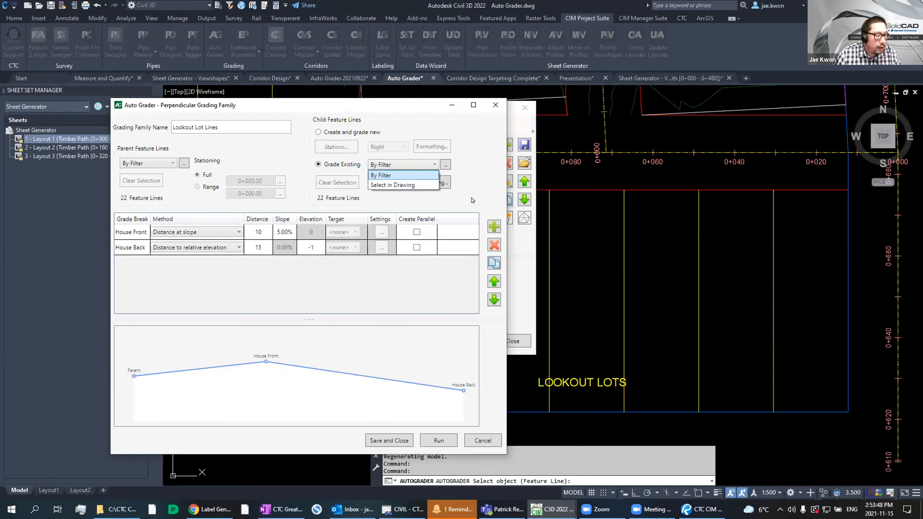
{"action": "left_click", "coordinate": [411, 173]}
{"action": "left_click", "coordinate": [445, 165]}
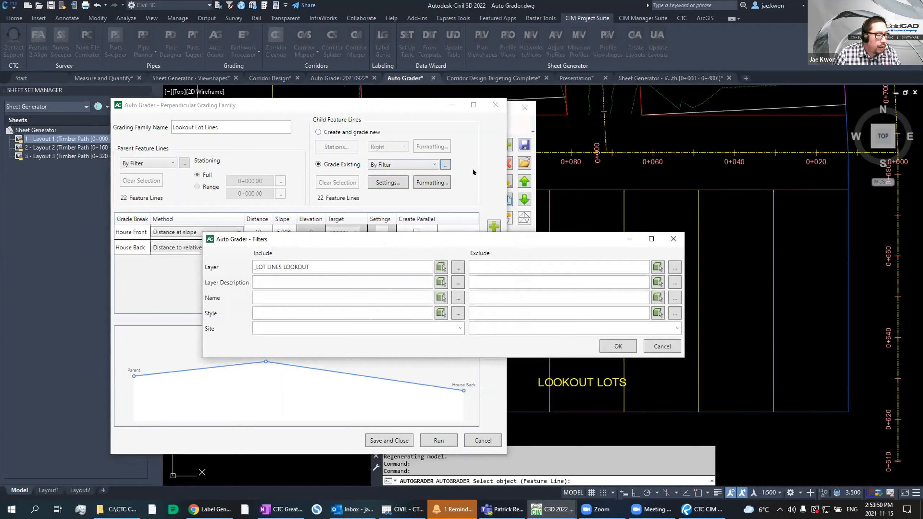
{"action": "left_click", "coordinate": [662, 346]}
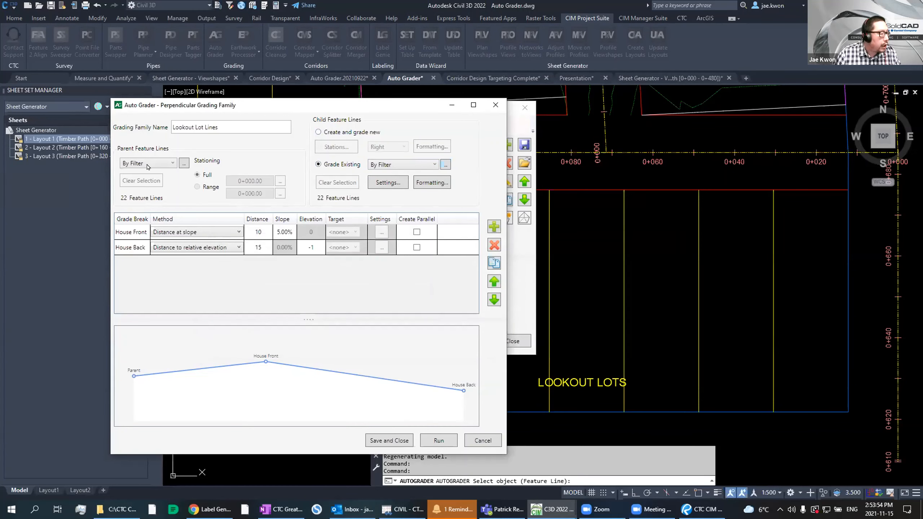
Step: Replace the parent feature lines' layer filter with the layer of the red road edge line bordering the lookout lots
{"action": "left_click", "coordinate": [184, 164]}
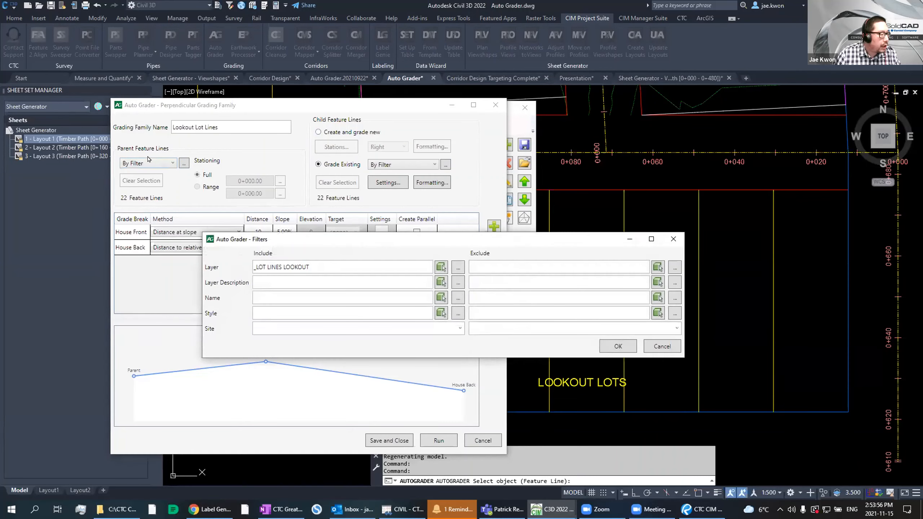
{"action": "left_click_drag", "start_coordinate": [320, 266], "coordinate": [253, 267]}
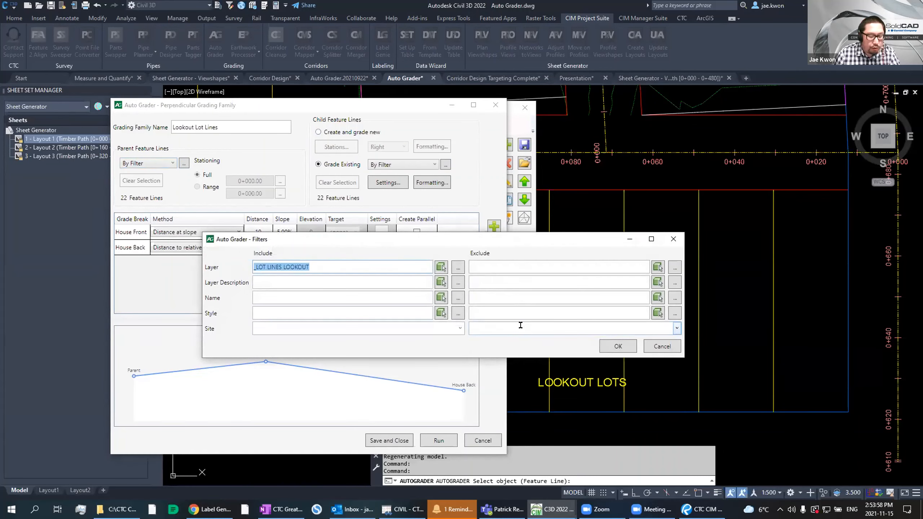
{"action": "key", "text": "Delete"}
{"action": "left_click", "coordinate": [442, 267]}
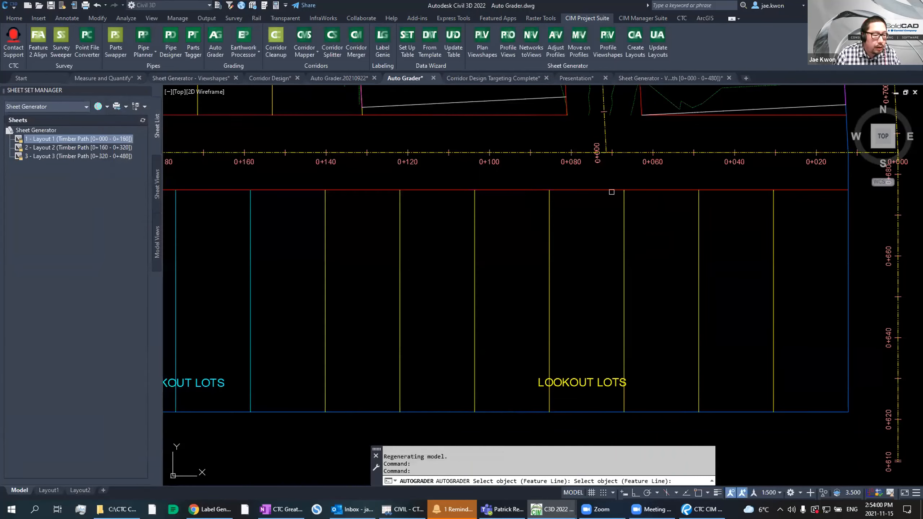
{"action": "left_click", "coordinate": [603, 189]}
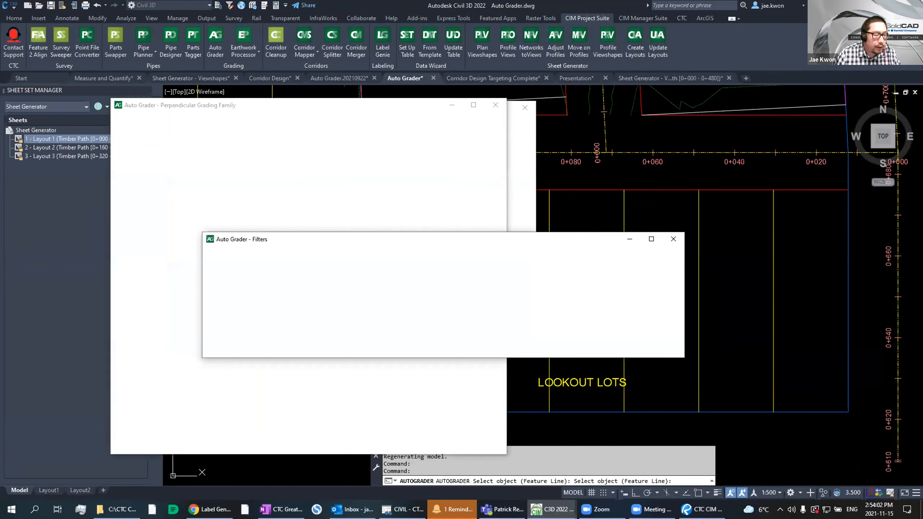
{"action": "left_click", "coordinate": [618, 347]}
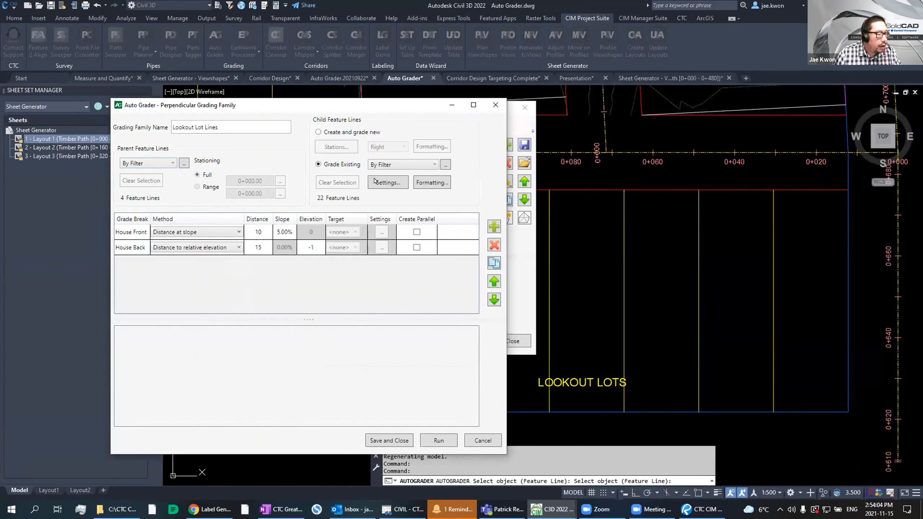
Step: Set the child feature lines' layer filter to _LOT LINES LOOKOUT using a yellow lookout lot line in the drawing
{"action": "left_click", "coordinate": [446, 164]}
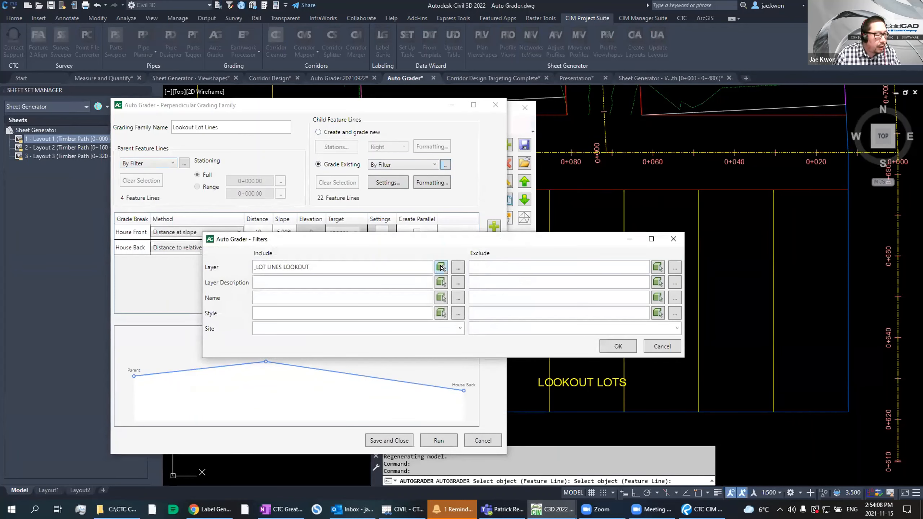
{"action": "left_click", "coordinate": [441, 268]}
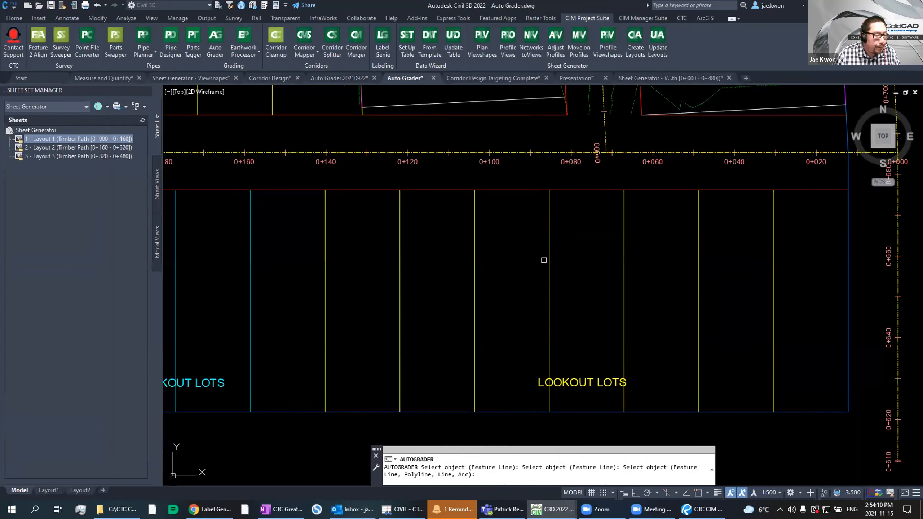
{"action": "left_click", "coordinate": [550, 269]}
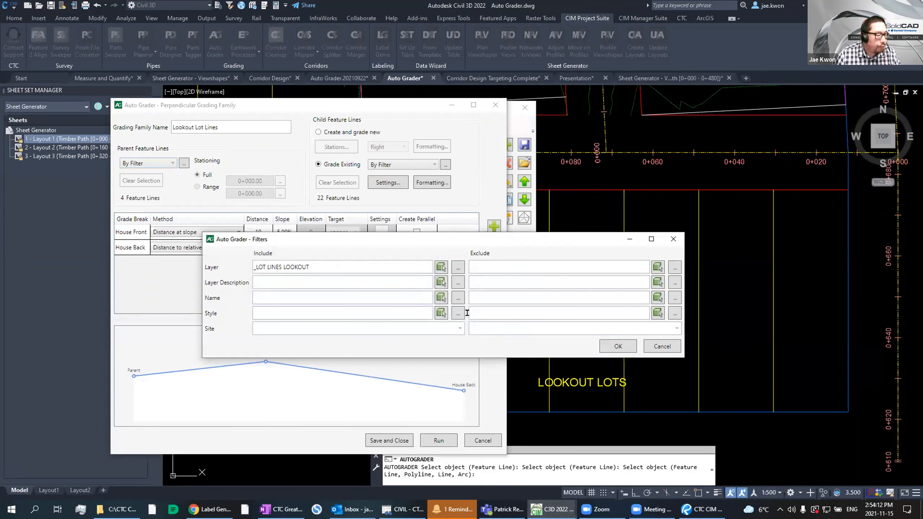
{"action": "left_click", "coordinate": [610, 346]}
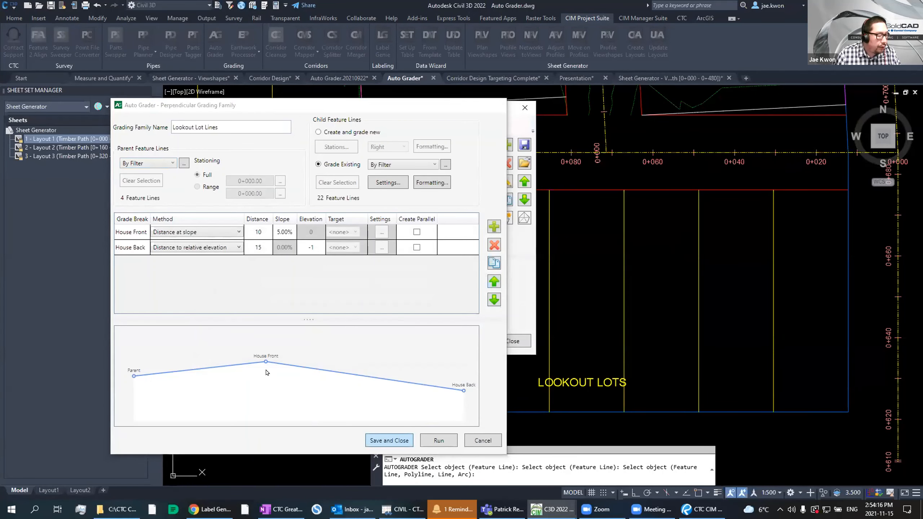
Step: Save the Lookout Lot Lines grading family, run it on the Subdivision FG surface and close Auto Grader
{"action": "left_click", "coordinate": [389, 441]}
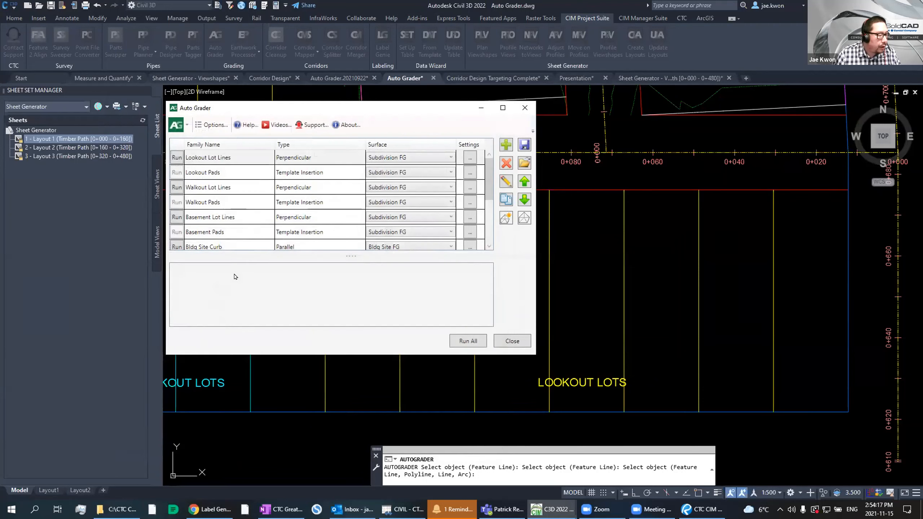
{"action": "left_click", "coordinate": [175, 157]}
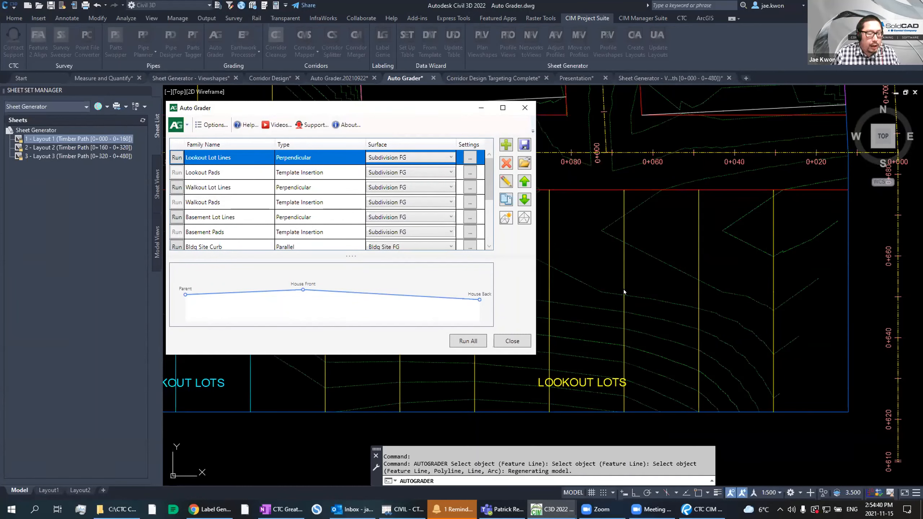
{"action": "left_click", "coordinate": [505, 342]}
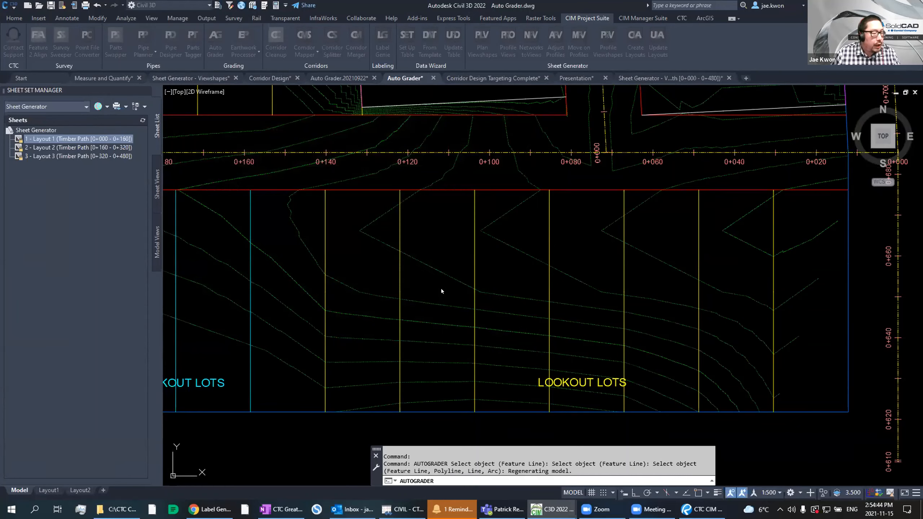
{"action": "left_click", "coordinate": [432, 241]}
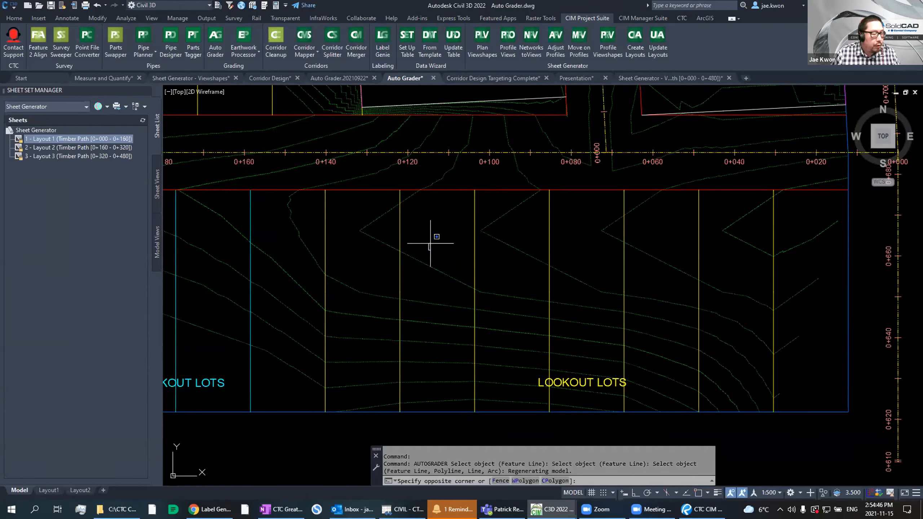
{"action": "key", "text": "Escape"}
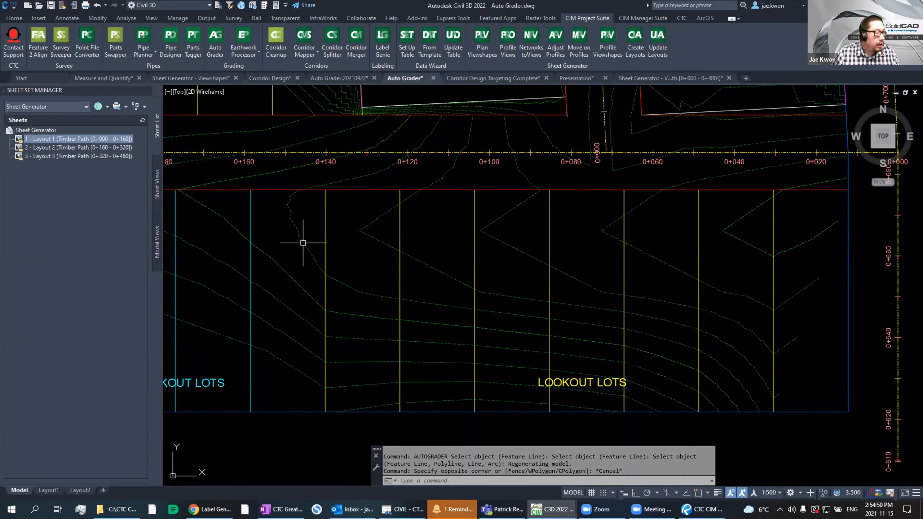
Step: Edit the Lookout Pads template family and assign the yellow 6.67% pad rectangle below the basement lots as its Lookout Pad object
{"action": "mouse_move", "coordinate": [304, 244]}
{"action": "middle_mouse_down"}
{"action": "mouse_move", "coordinate": [887, 2]}
{"action": "mouse_move", "coordinate": [543, 291]}
{"action": "mouse_move", "coordinate": [565, 294]}
{"action": "middle_mouse_up"}
{"action": "scroll", "coordinate": [452, 239], "scroll_direction": "up", "scroll_amount": 4}
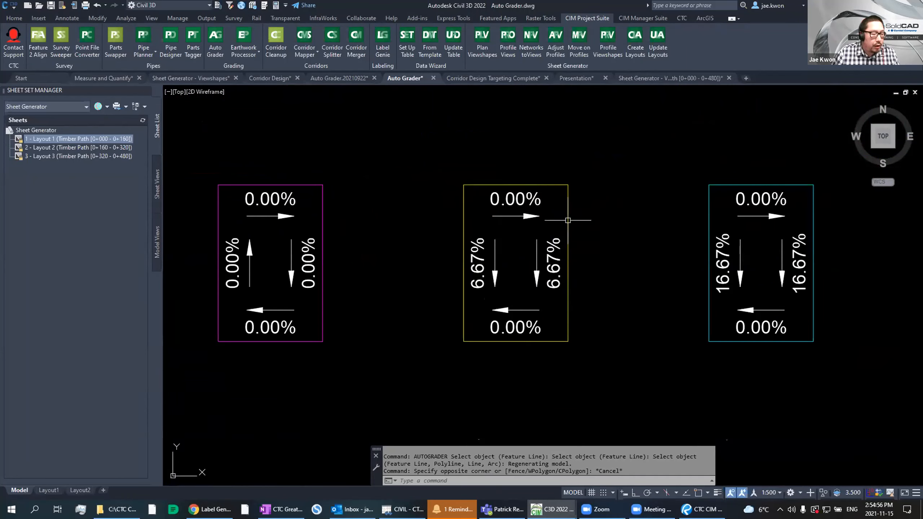
{"action": "middle_click_drag", "start_coordinate": [584, 263], "coordinate": [483, 272]}
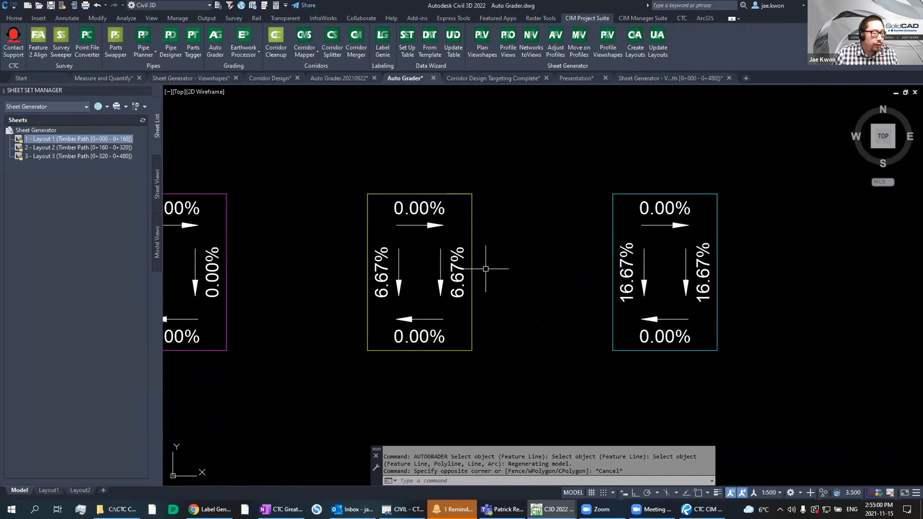
{"action": "scroll", "coordinate": [626, 141], "scroll_direction": "down", "scroll_amount": 5}
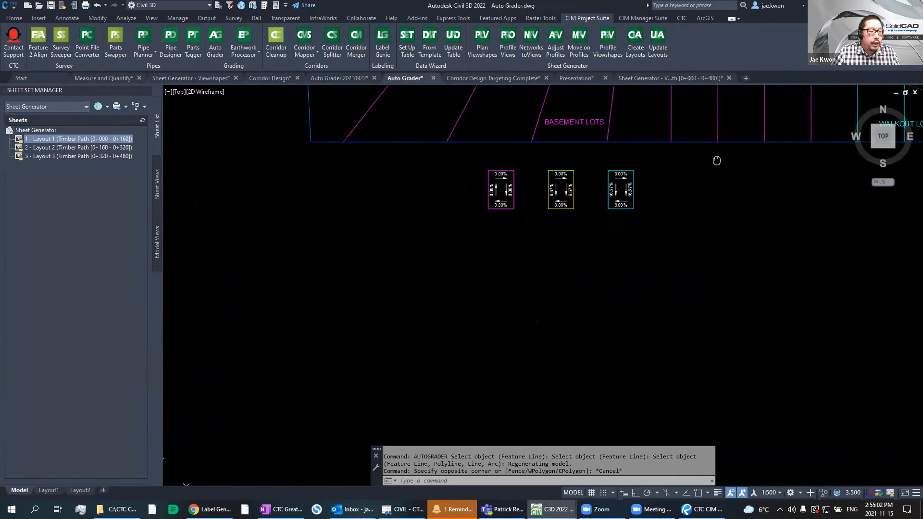
{"action": "mouse_move", "coordinate": [717, 159]}
{"action": "middle_mouse_down"}
{"action": "mouse_move", "coordinate": [454, 256]}
{"action": "mouse_move", "coordinate": [255, 281]}
{"action": "middle_mouse_up"}
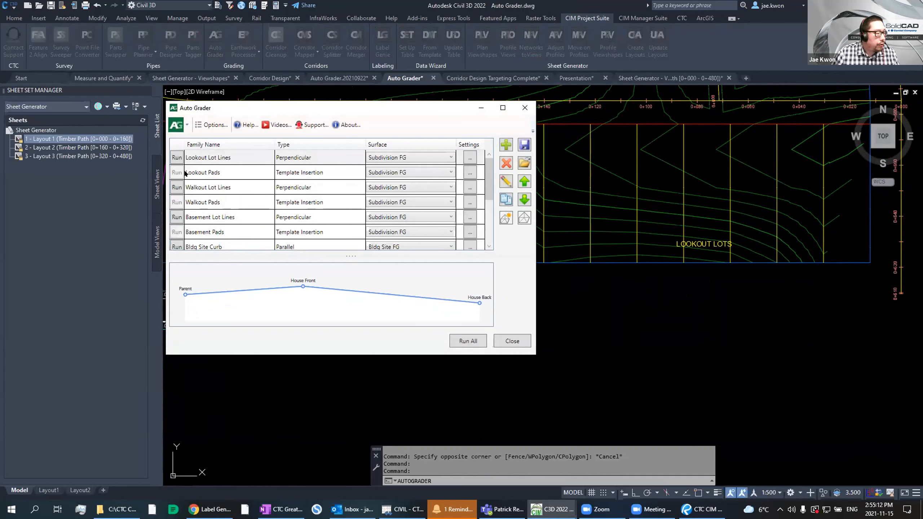
{"action": "left_click", "coordinate": [328, 173]}
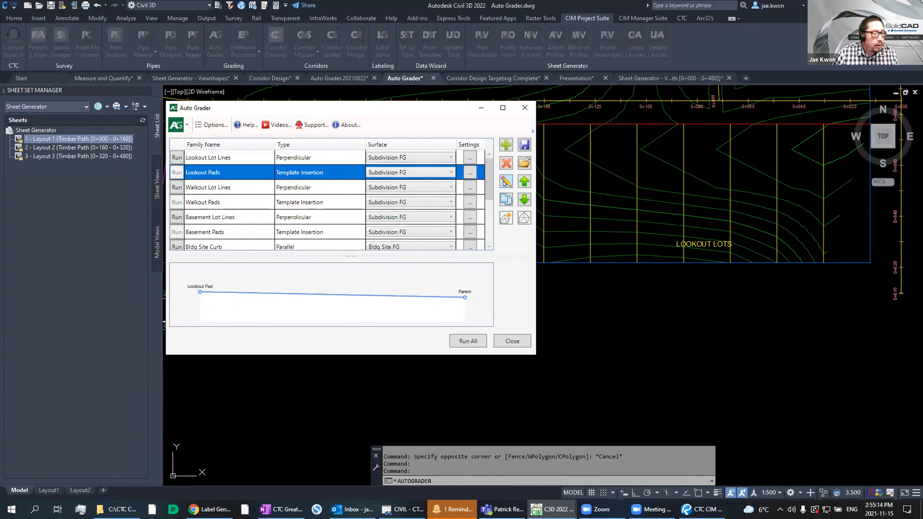
{"action": "left_click", "coordinate": [505, 182]}
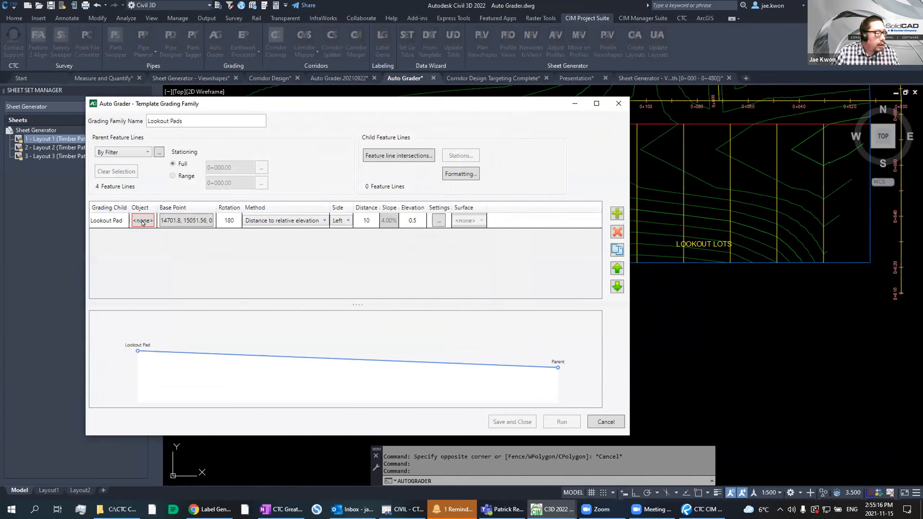
{"action": "left_click", "coordinate": [142, 222]}
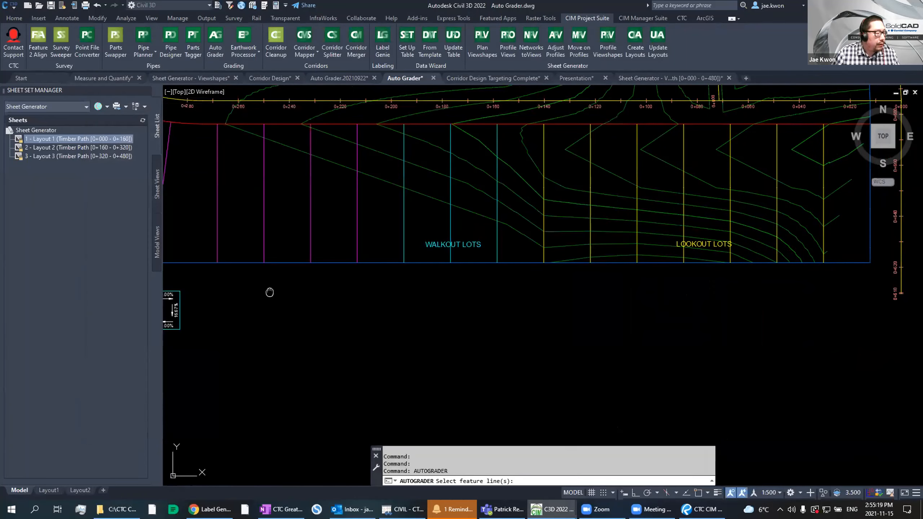
{"action": "middle_click_drag", "start_coordinate": [269, 292], "coordinate": [579, 237]}
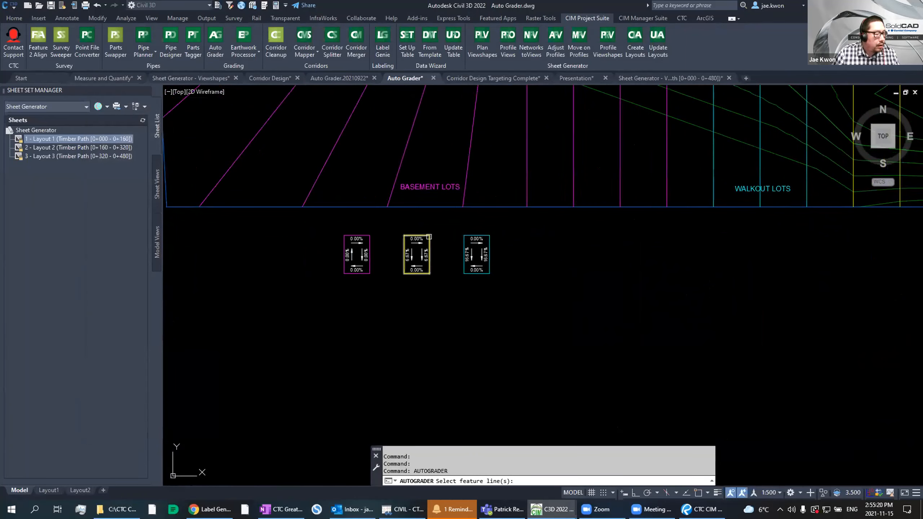
{"action": "left_click", "coordinate": [426, 236]}
{"action": "left_click", "coordinate": [426, 236]}
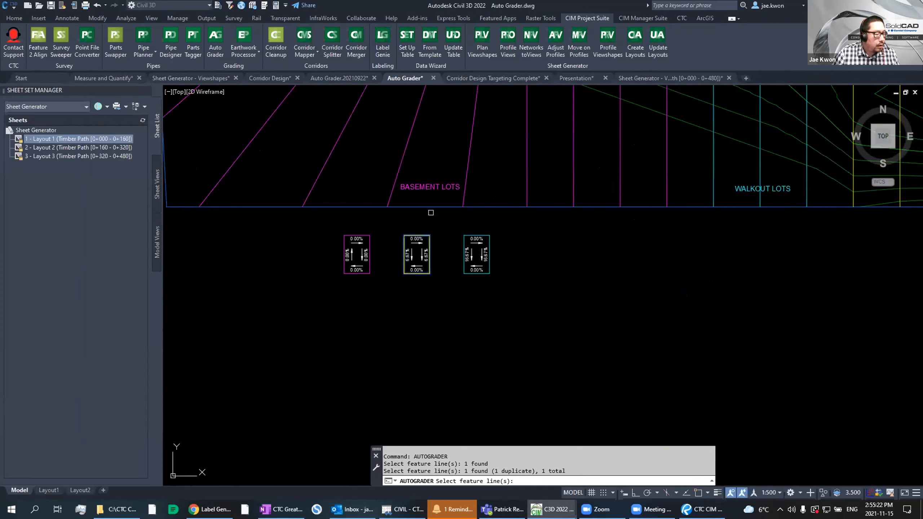
{"action": "key", "text": "Return"}
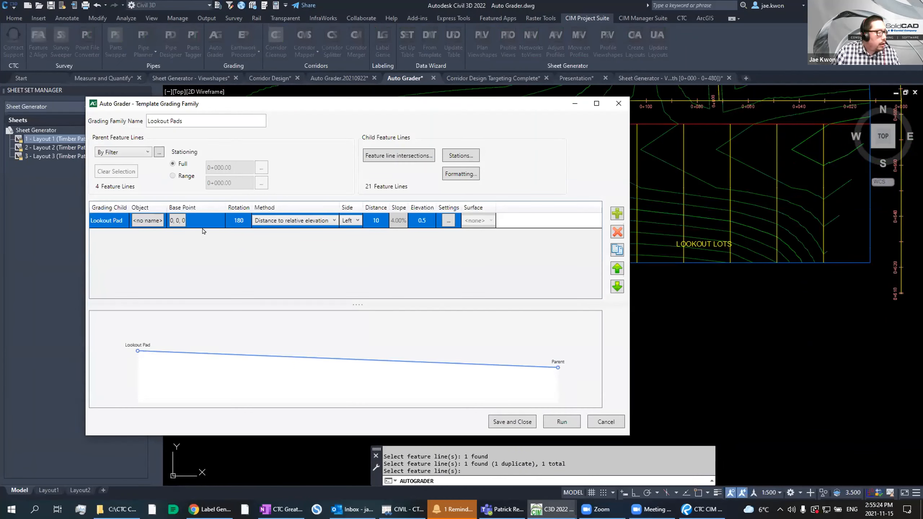
Step: Set the Lookout Pad's base point to the midpoint of the yellow pad template's upper edge
{"action": "left_click", "coordinate": [175, 220]}
{"action": "left_click", "coordinate": [184, 222]}
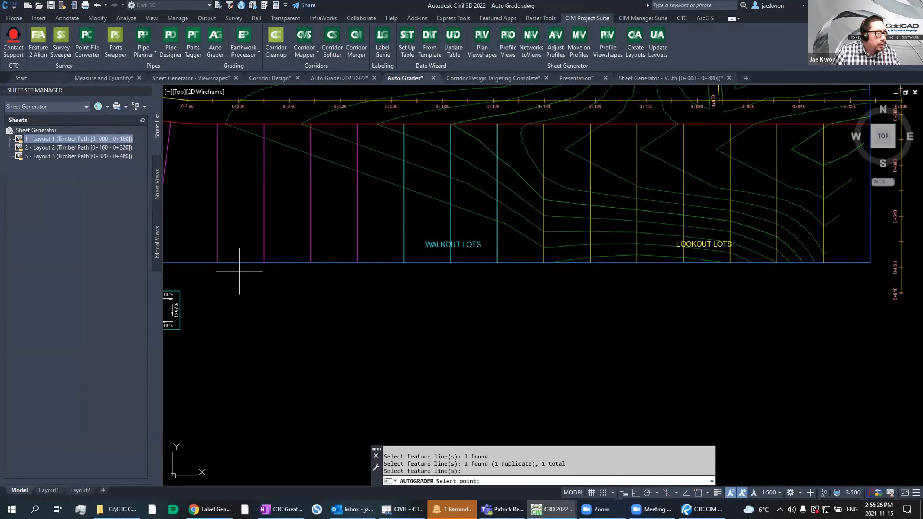
{"action": "middle_click_drag", "start_coordinate": [244, 271], "coordinate": [393, 247]}
{"action": "scroll", "coordinate": [367, 218], "scroll_direction": "up", "scroll_amount": 5}
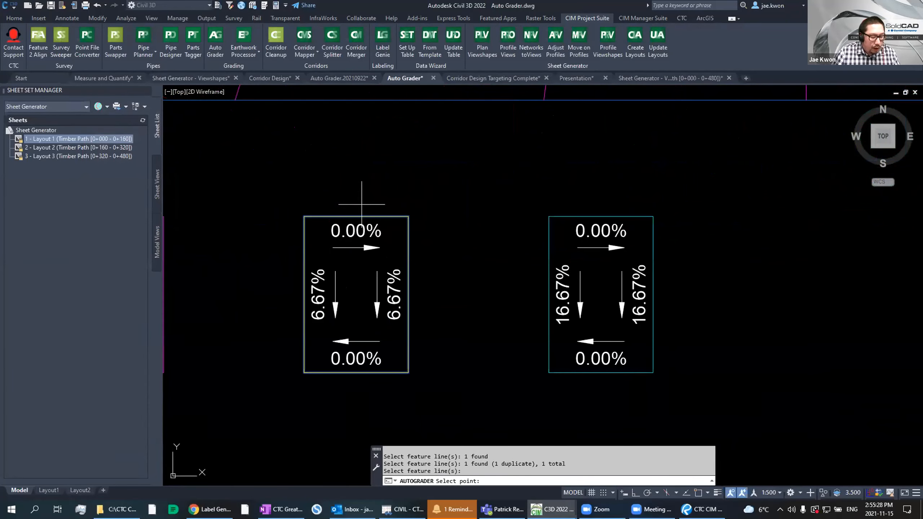
{"action": "right_click", "coordinate": [361, 206], "text": "shift"}
{"action": "key", "text": "m"}
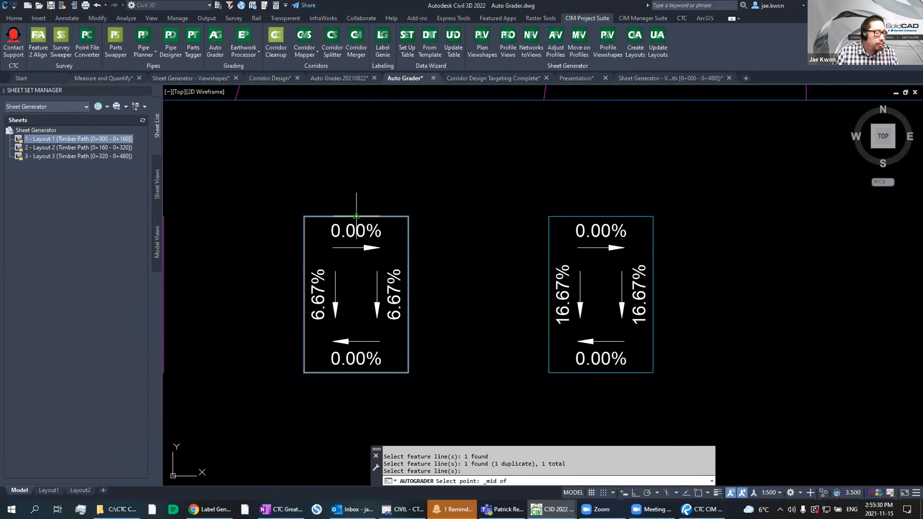
{"action": "left_click", "coordinate": [356, 216]}
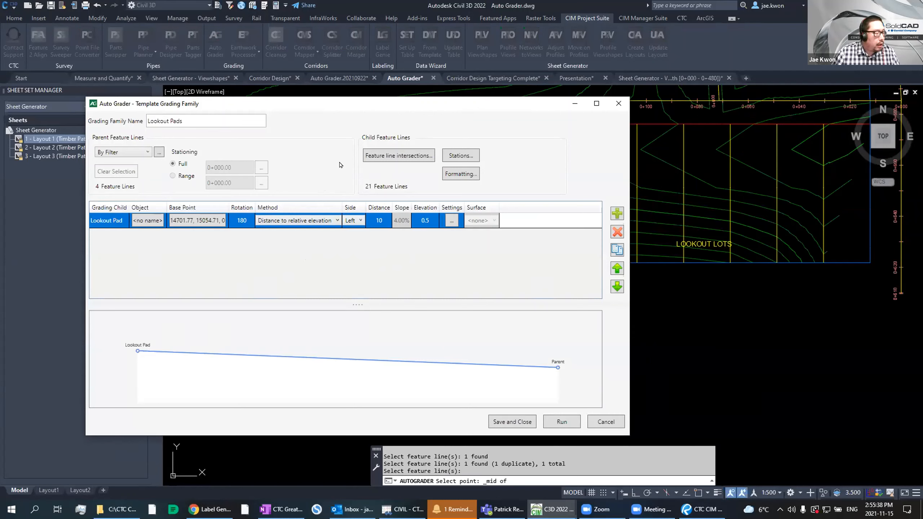
Step: Check the Lookout Pad's slope/elevation settings and the parent feature lines' layer filter, accepting both as they are
{"action": "left_click", "coordinate": [451, 220]}
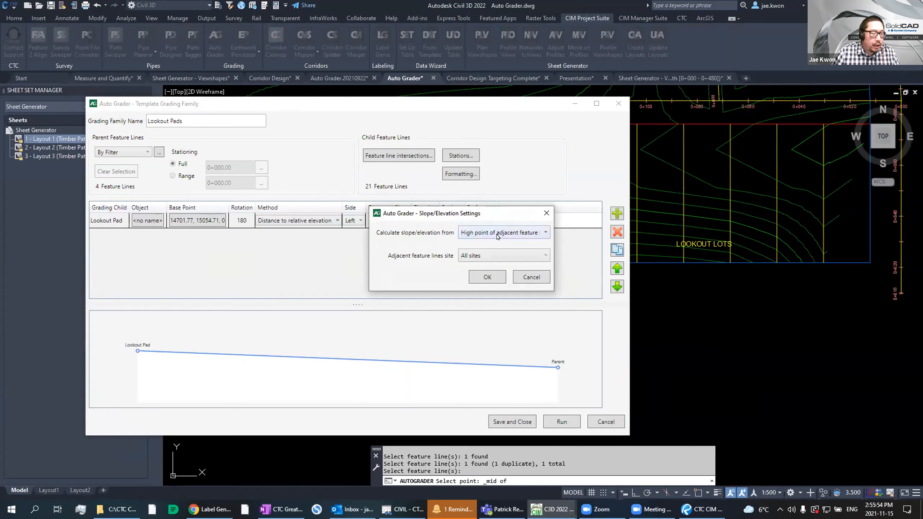
{"action": "left_click", "coordinate": [487, 277]}
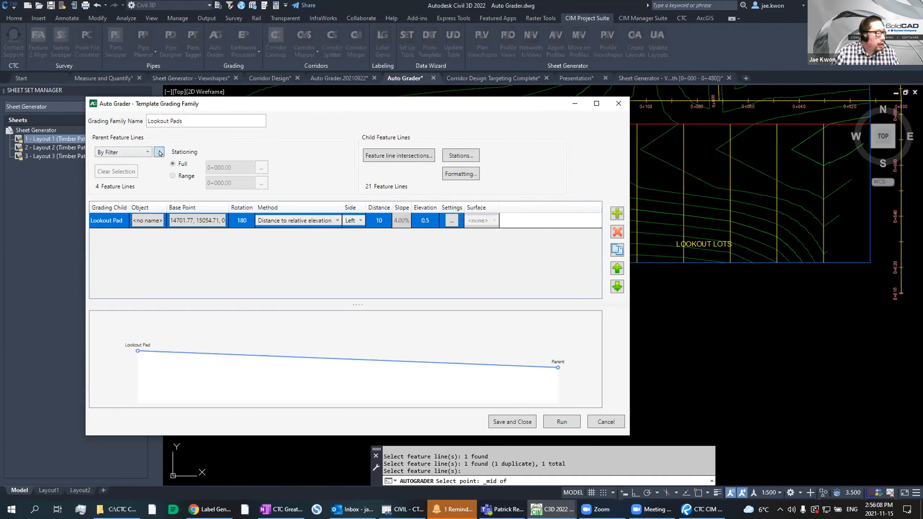
{"action": "left_click", "coordinate": [159, 152]}
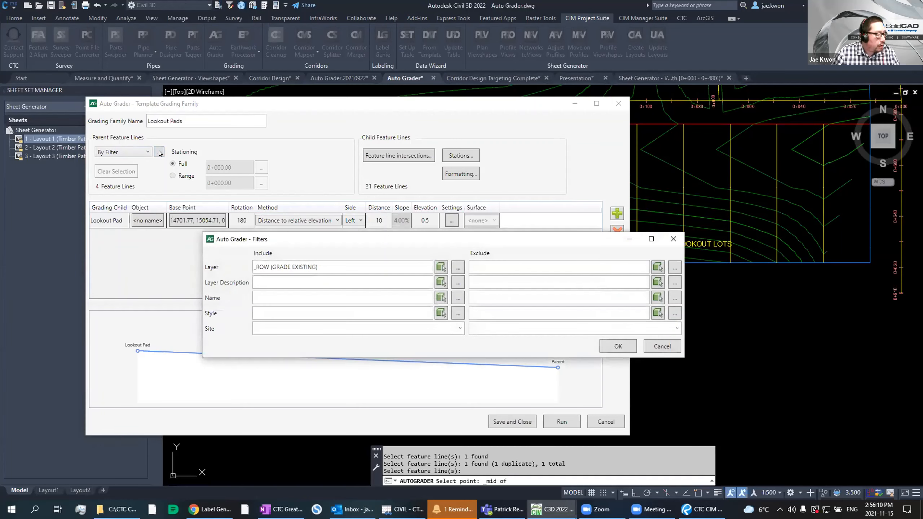
{"action": "left_click", "coordinate": [614, 349]}
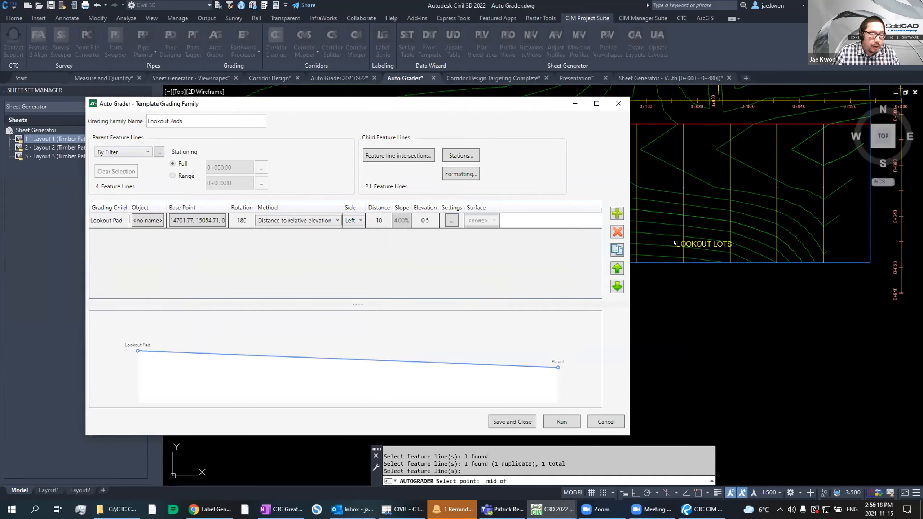
Step: Save the Lookout Pads family, run it to insert graded pads on the lookout lots, and close Auto Grader
{"action": "left_click", "coordinate": [518, 422]}
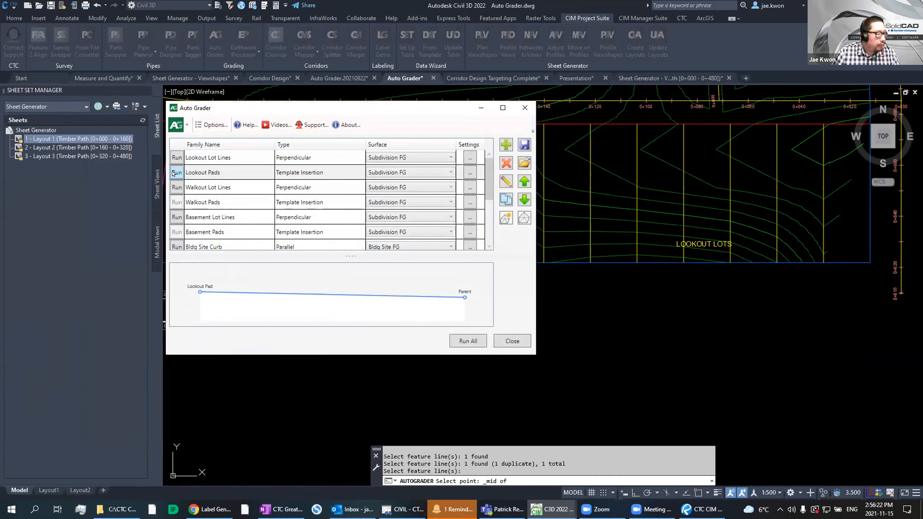
{"action": "left_click", "coordinate": [177, 172]}
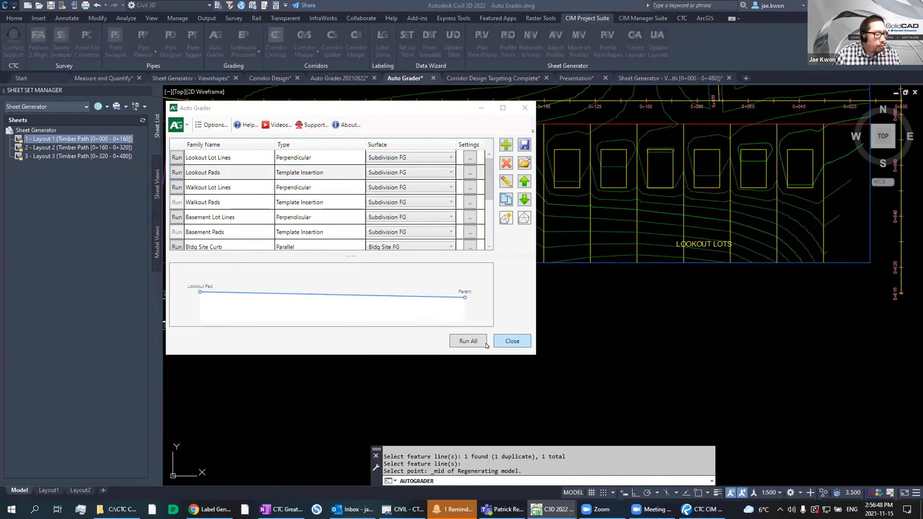
{"action": "left_click", "coordinate": [507, 343]}
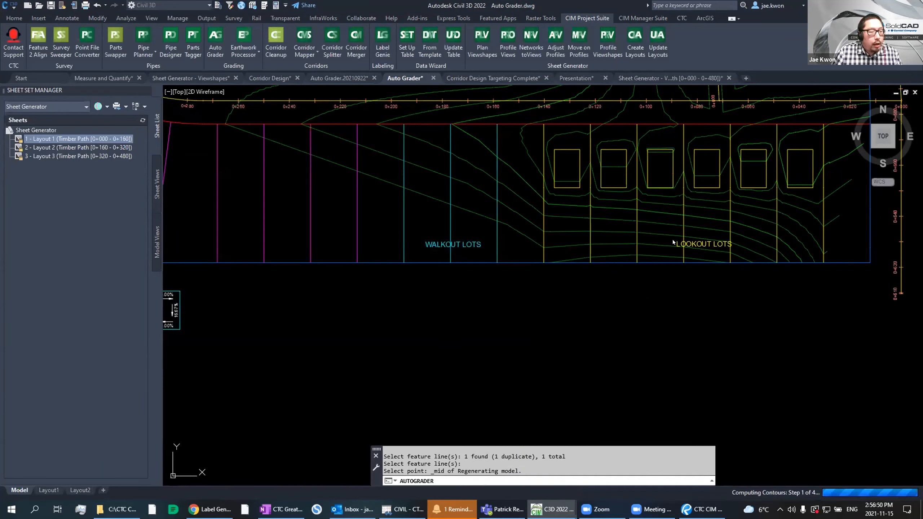
{"action": "mouse_move", "coordinate": [598, 233]}
{"action": "middle_mouse_down"}
{"action": "mouse_move", "coordinate": [517, 323]}
{"action": "mouse_move", "coordinate": [579, 269]}
{"action": "mouse_move", "coordinate": [533, 287]}
{"action": "middle_mouse_up"}
{"action": "middle_click_drag", "start_coordinate": [597, 293], "coordinate": [579, 316]}
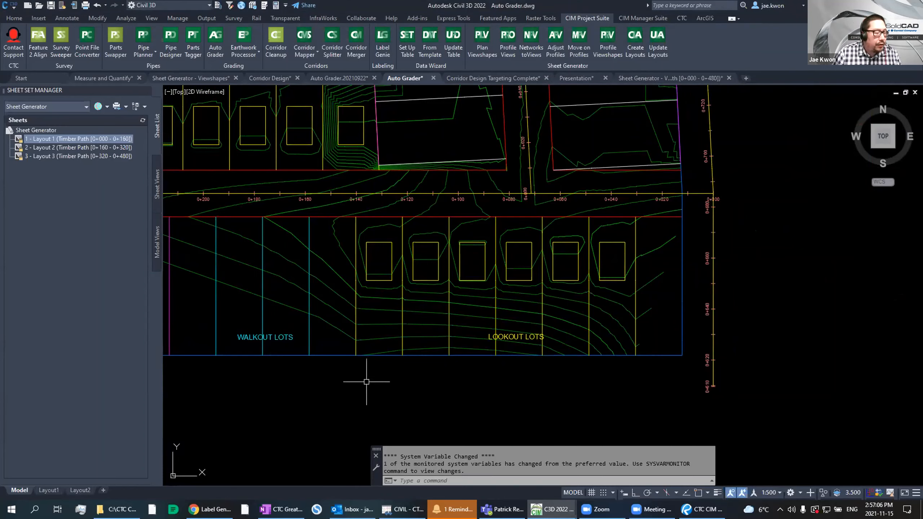
{"action": "middle_click_drag", "start_coordinate": [340, 243], "coordinate": [366, 264]}
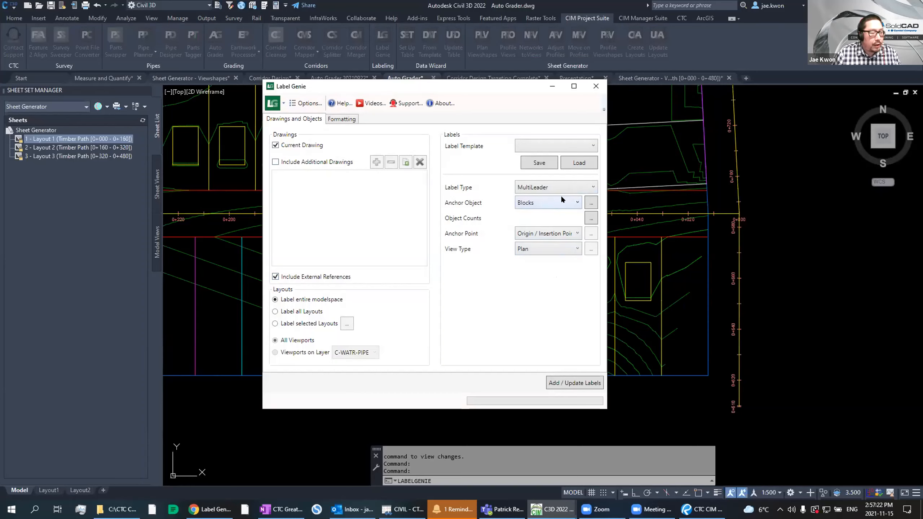
Step: Try the wildcard *tree* as the included layer filter for the block anchor objects in Label Genie, discarding the change
{"action": "left_click", "coordinate": [591, 203]}
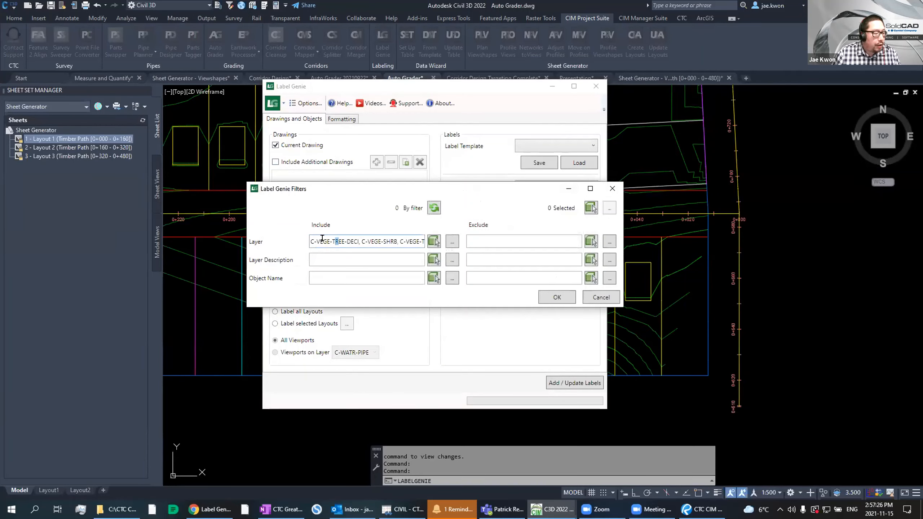
{"action": "left_click_drag", "start_coordinate": [310, 240], "coordinate": [471, 240]}
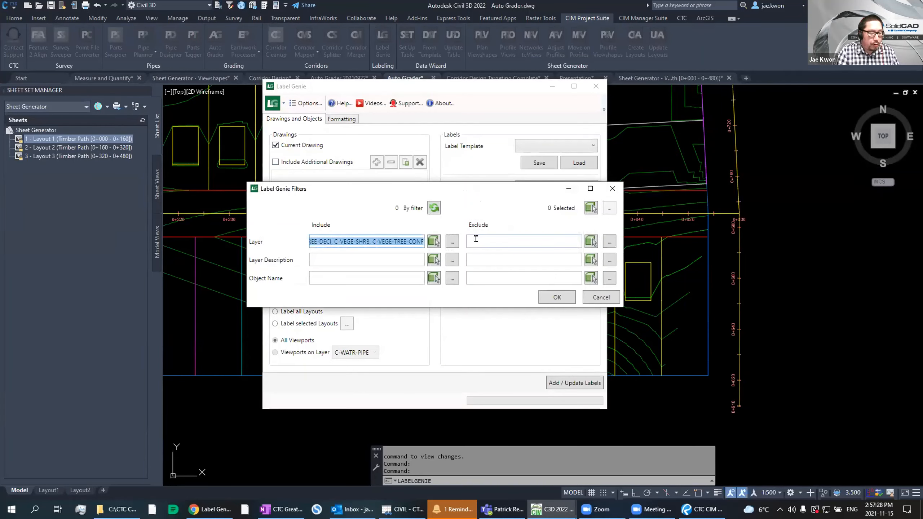
{"action": "type", "text": "*tre"}
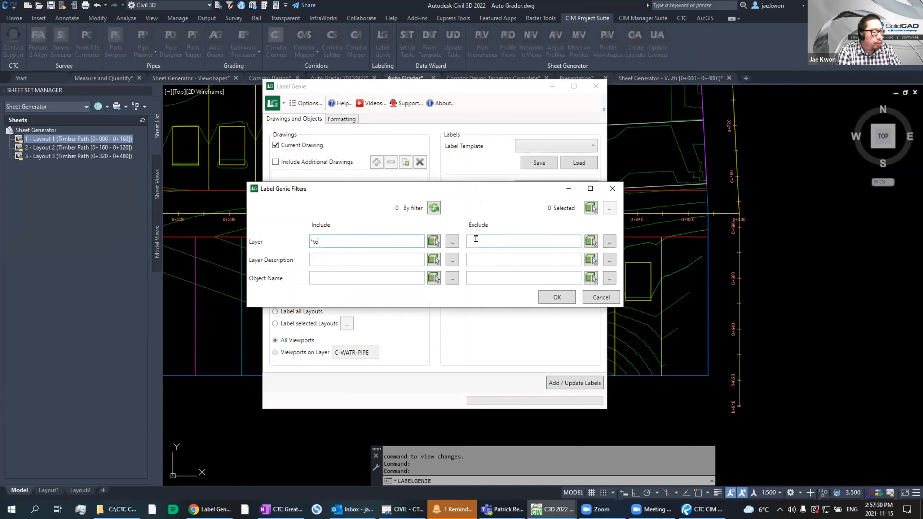
{"action": "key", "text": "BackSpace"}
{"action": "key", "text": "BackSpace"}
{"action": "type", "text": "ree"}
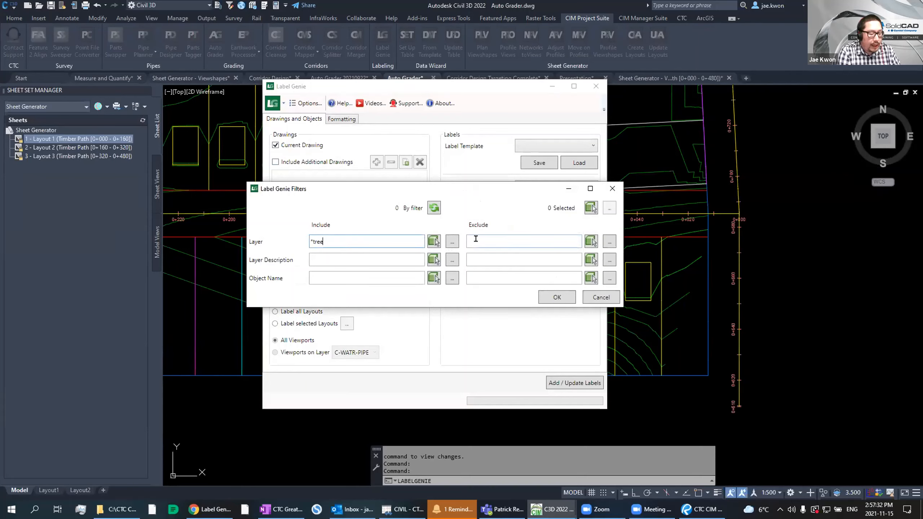
{"action": "type", "text": "*"}
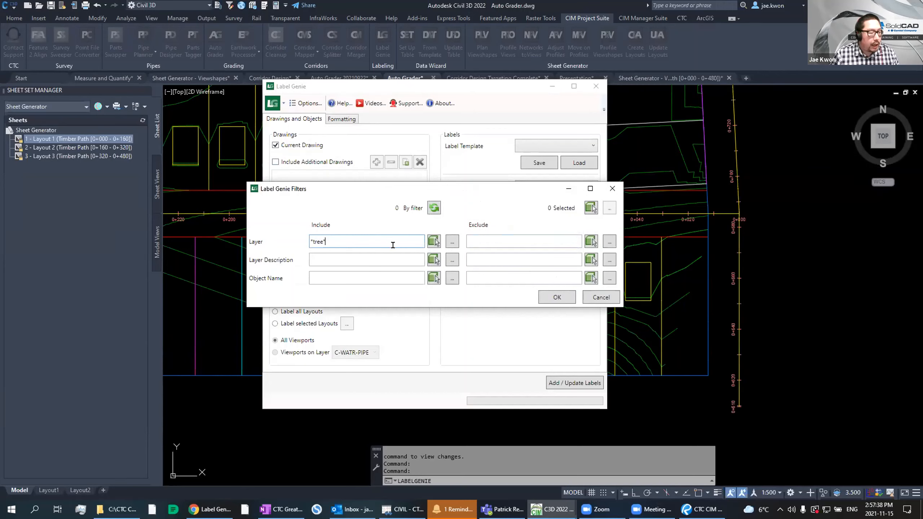
{"action": "left_click", "coordinate": [612, 188]}
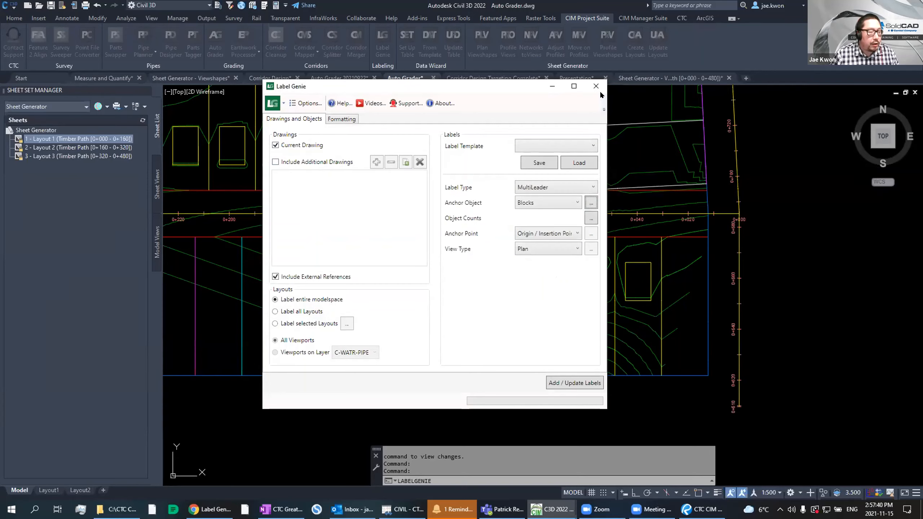
{"action": "left_click", "coordinate": [596, 86]}
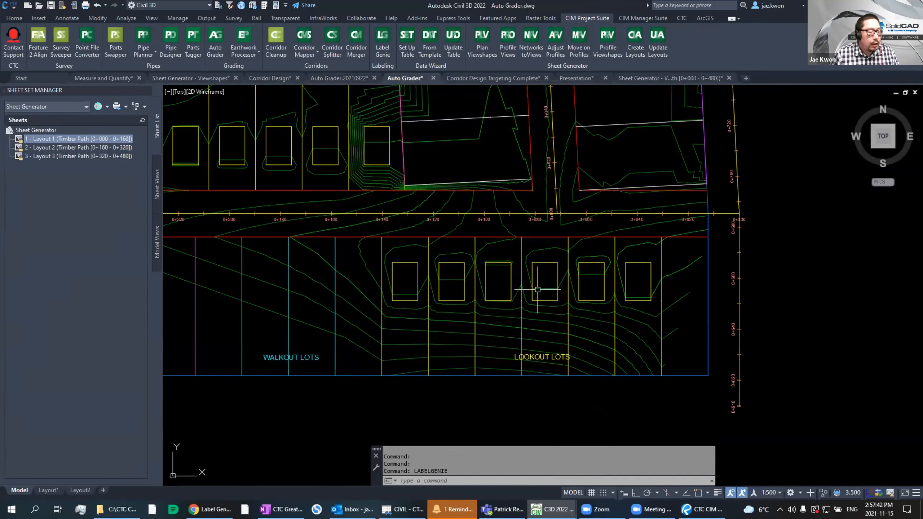
{"action": "scroll", "coordinate": [534, 291], "scroll_direction": "down", "scroll_amount": 5}
{"action": "mouse_move", "coordinate": [528, 298]}
{"action": "middle_mouse_down"}
{"action": "mouse_move", "coordinate": [582, 307]}
{"action": "mouse_move", "coordinate": [610, 284]}
{"action": "mouse_move", "coordinate": [610, 292]}
{"action": "mouse_move", "coordinate": [650, 290]}
{"action": "middle_mouse_up"}
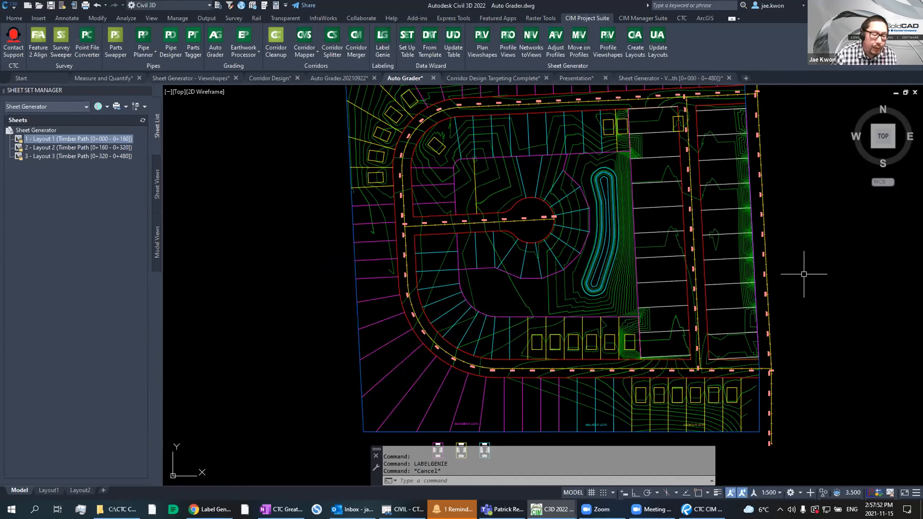
{"action": "middle_click_drag", "start_coordinate": [692, 296], "coordinate": [669, 296]}
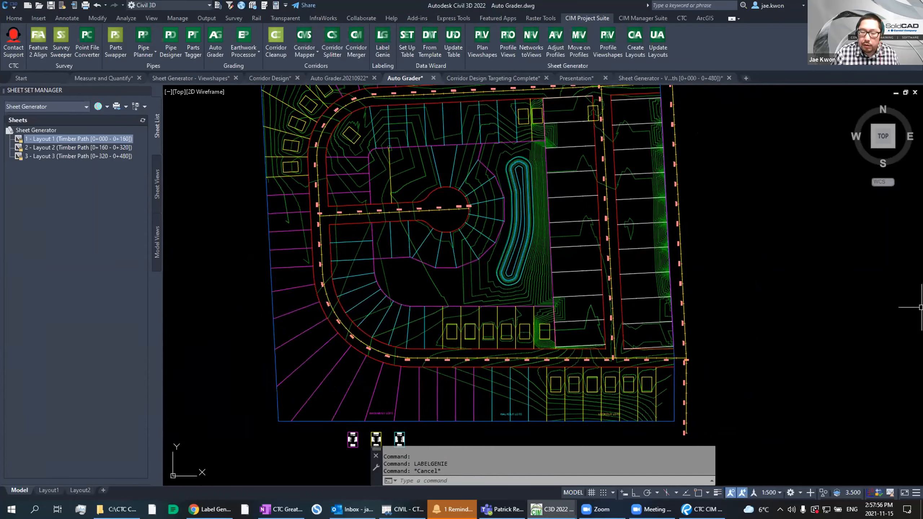